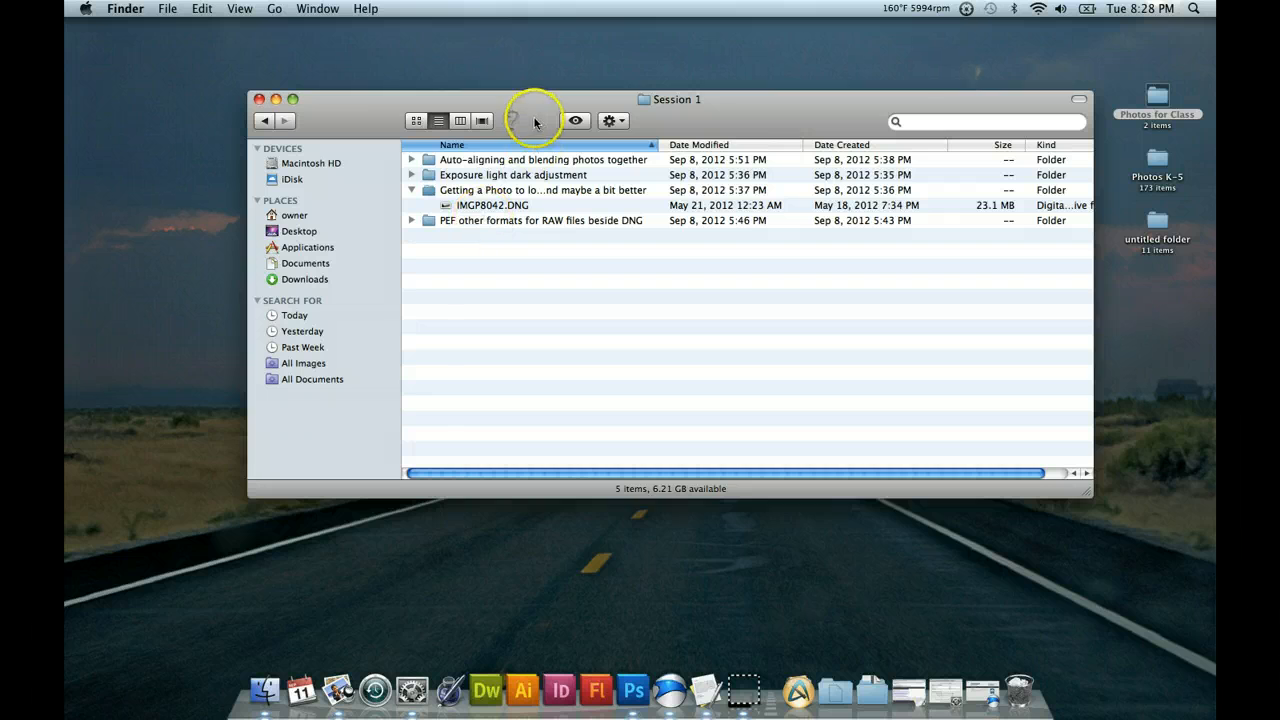
Expand the "PEF other formats for RAW files beside DNG" folder and widen the Name column to fit the full folder names.
drag(534, 115, 529, 111)
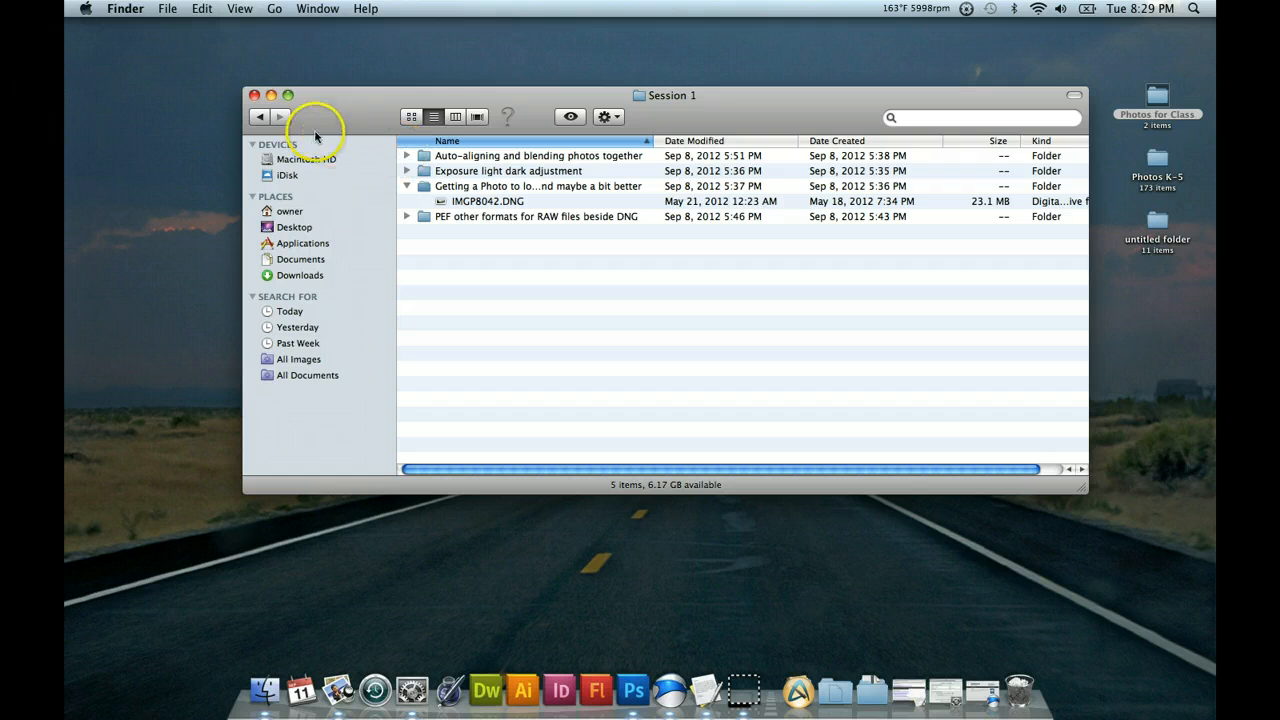
click(408, 217)
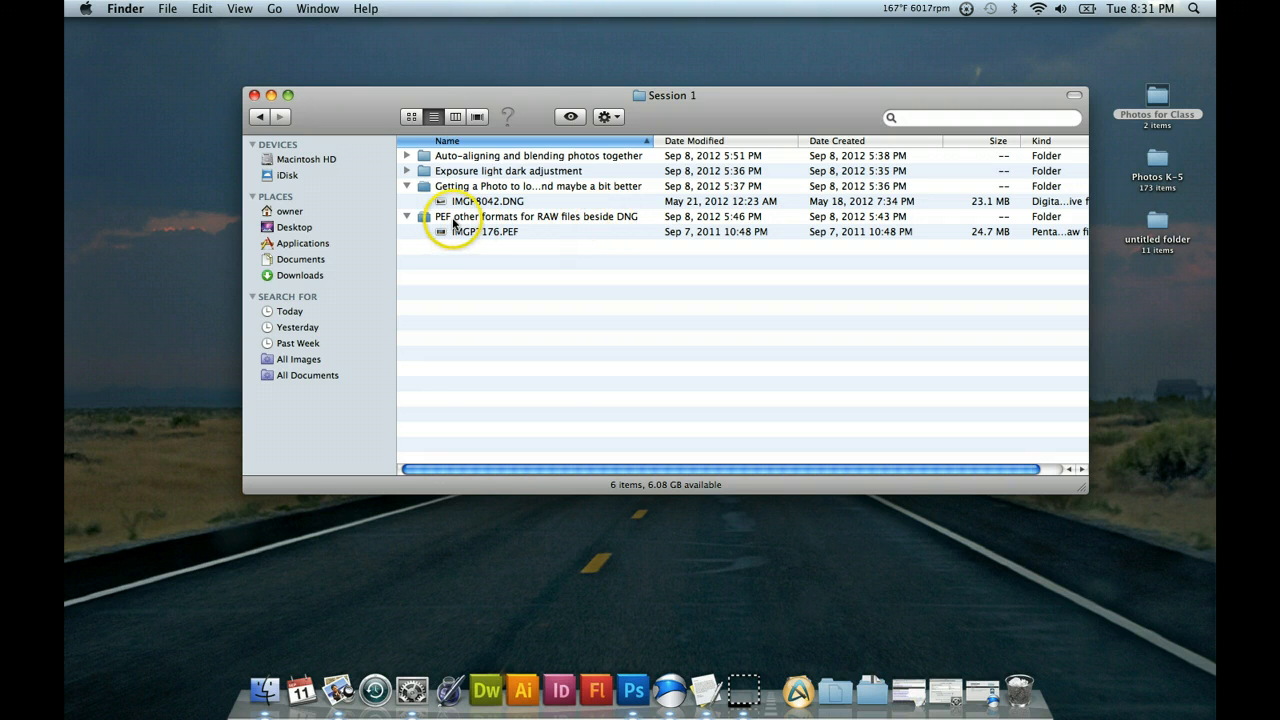
click(453, 222)
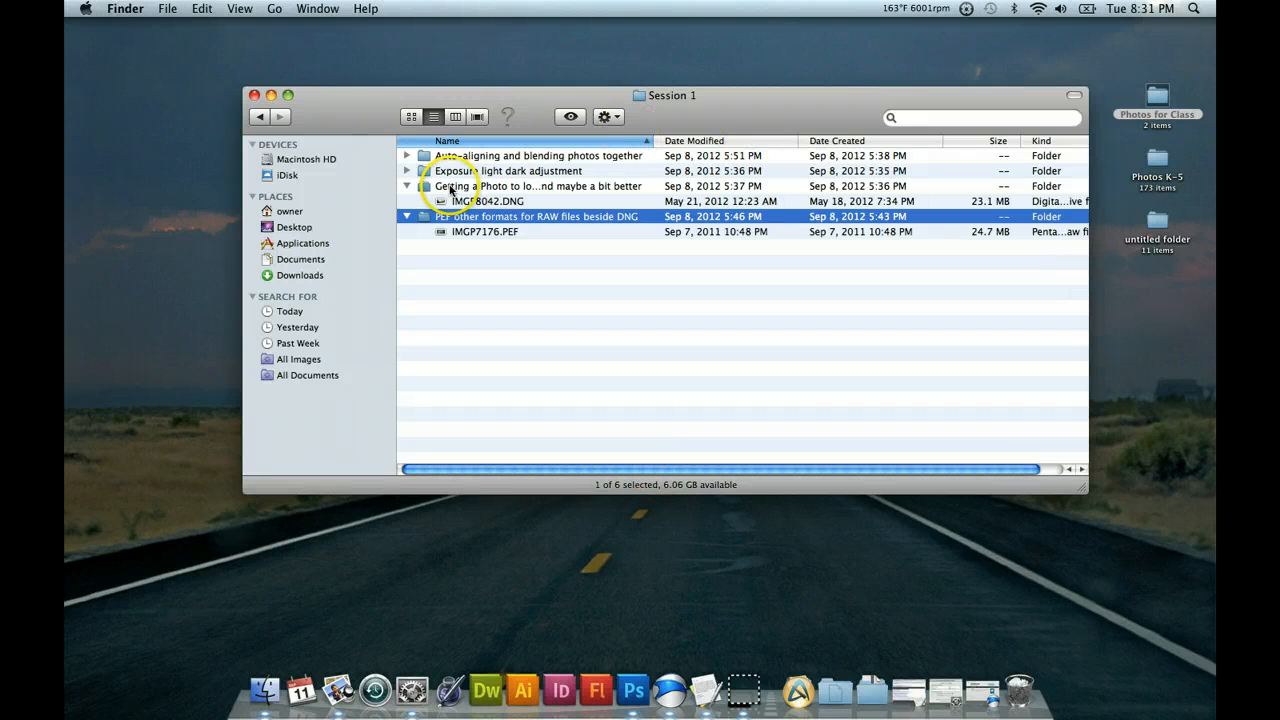
click(476, 202)
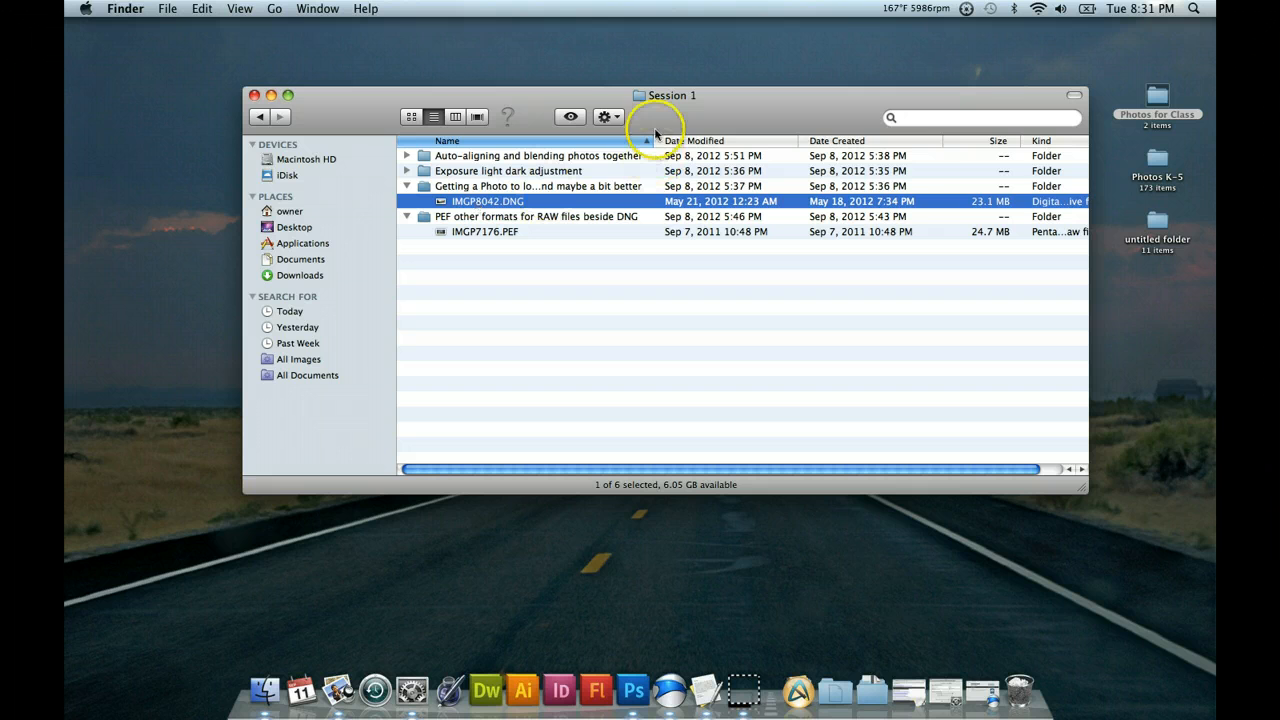
drag(653, 140, 840, 136)
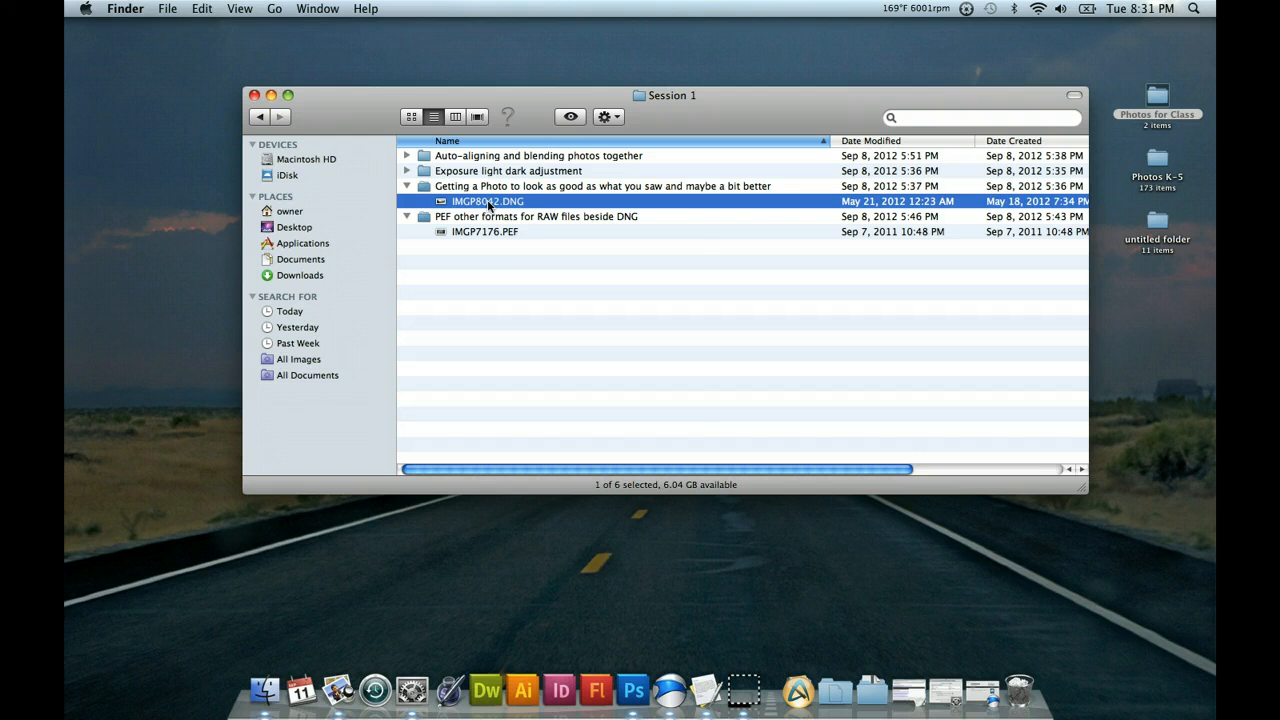
Open IMGP8042.DNG from the Session 1 folder with Adobe Photoshop CS5.
right_click(489, 205)
mouse_move(530, 224)
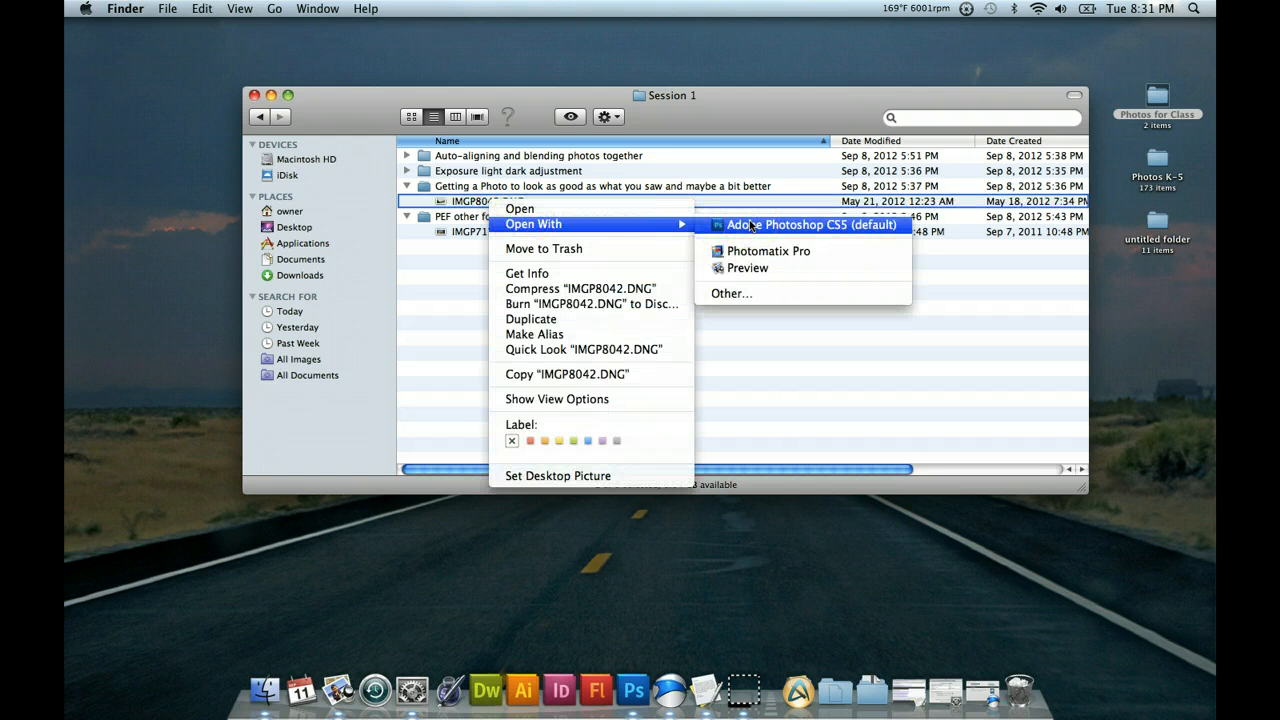
click(750, 226)
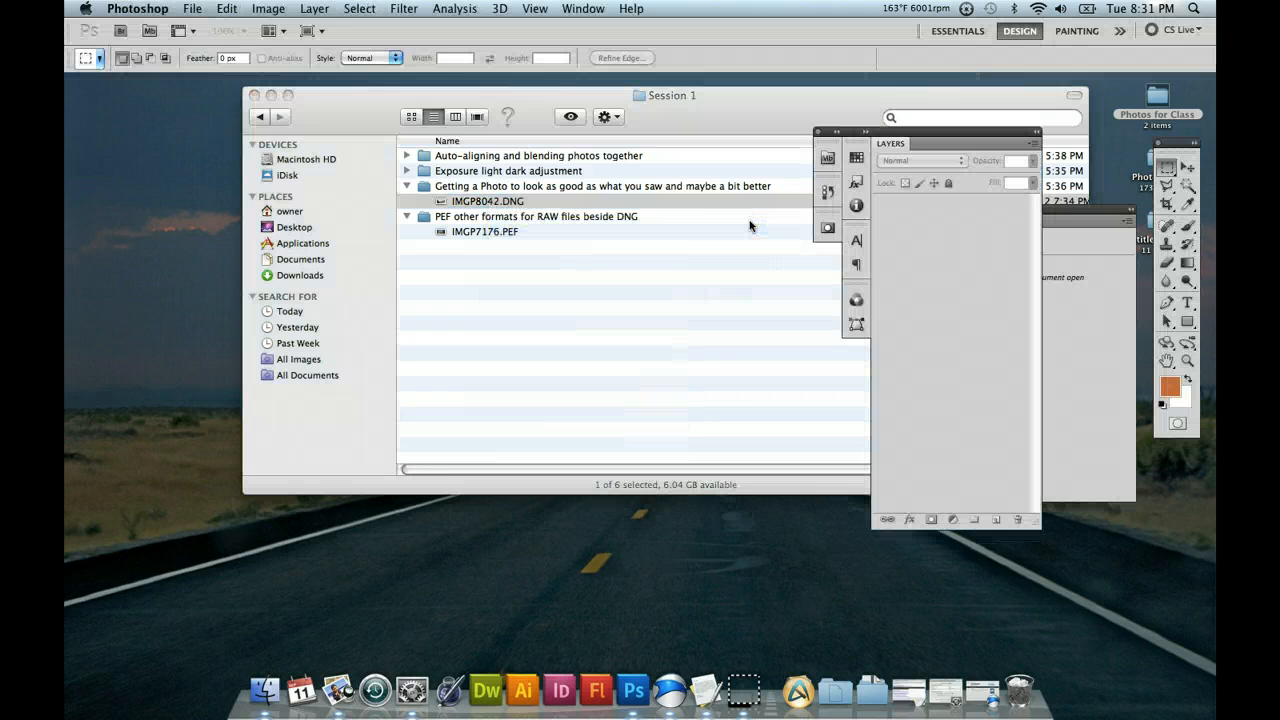
click(589, 220)
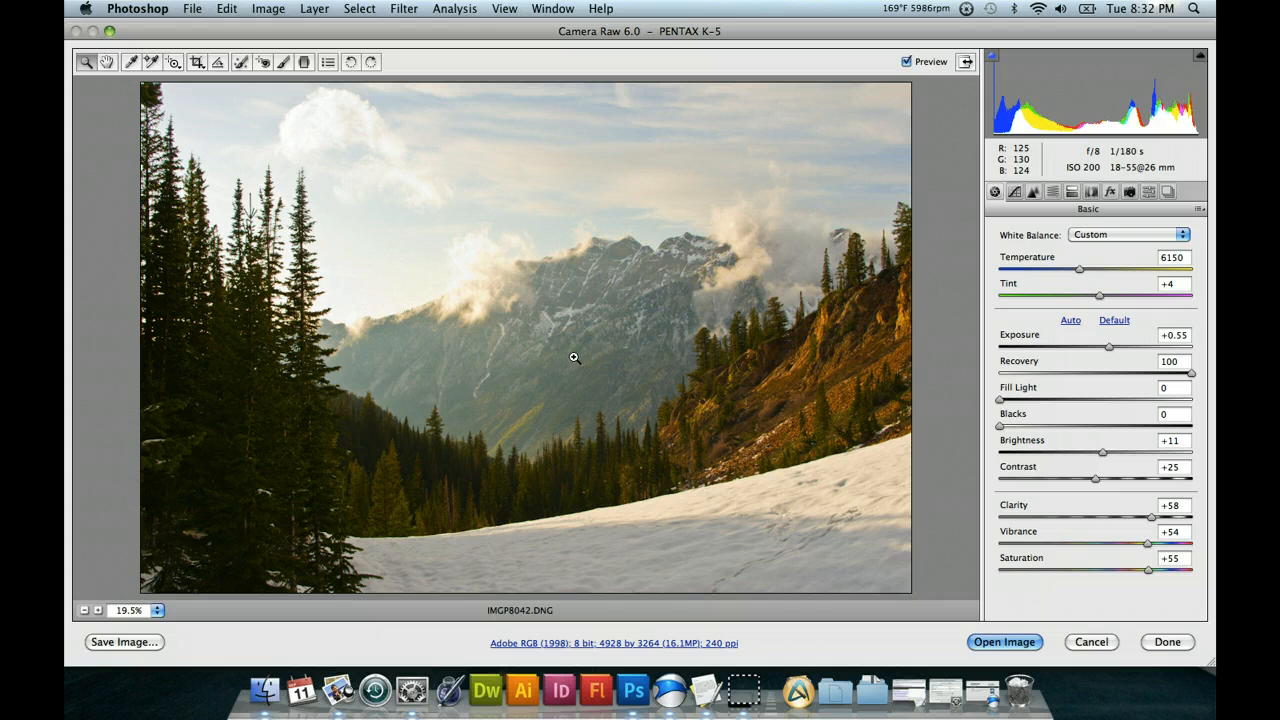
click(721, 327)
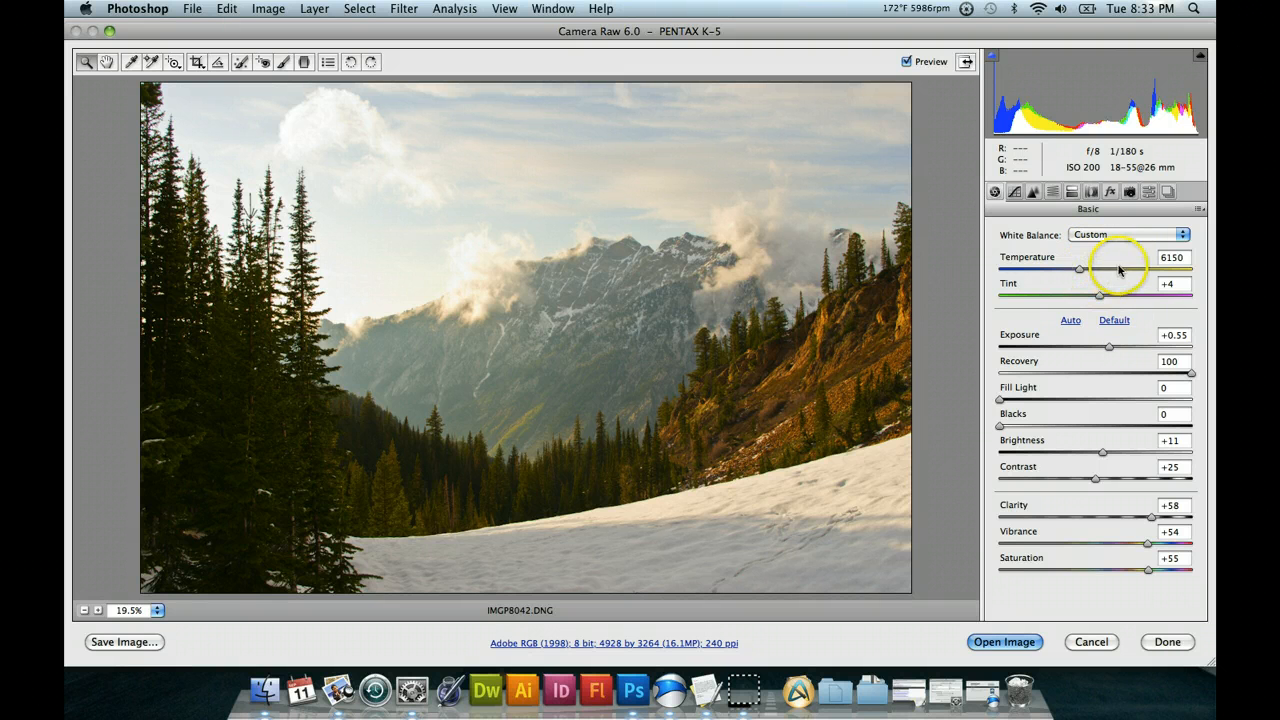
Try the As Shot and Auto white balance presets, with Recovery set back to 100.
click(1183, 235)
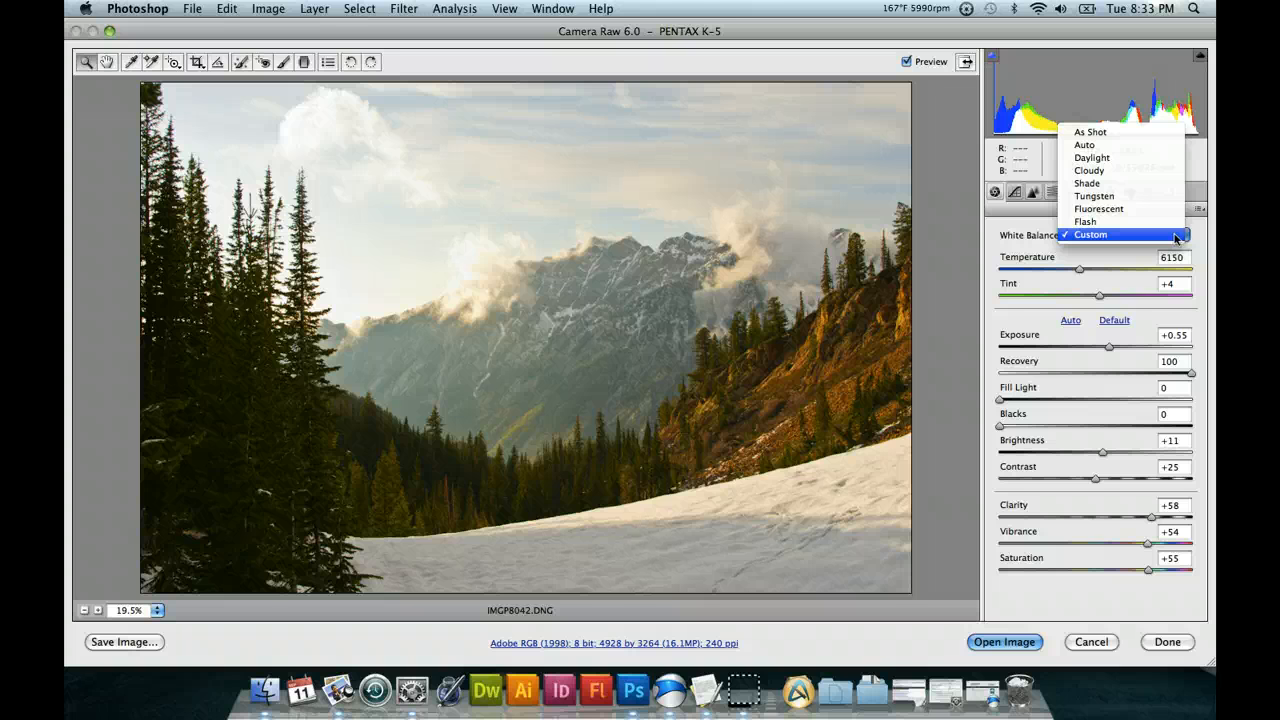
click(1100, 131)
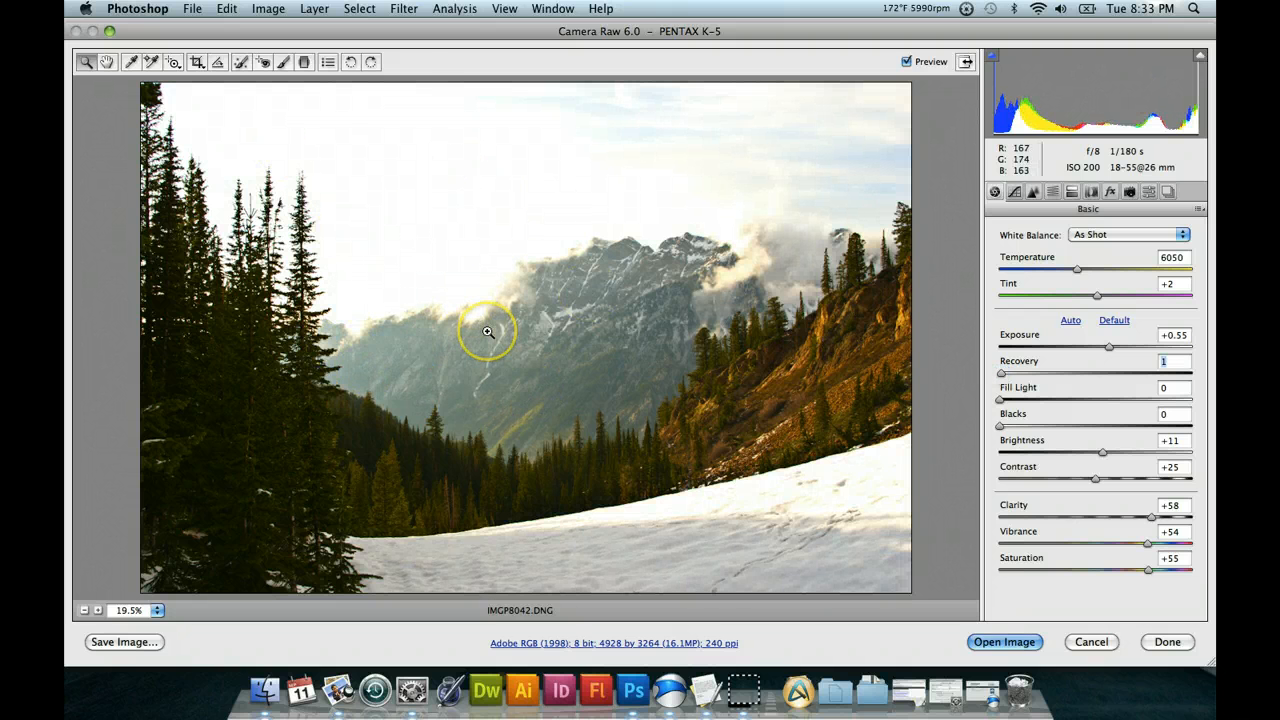
click(1188, 373)
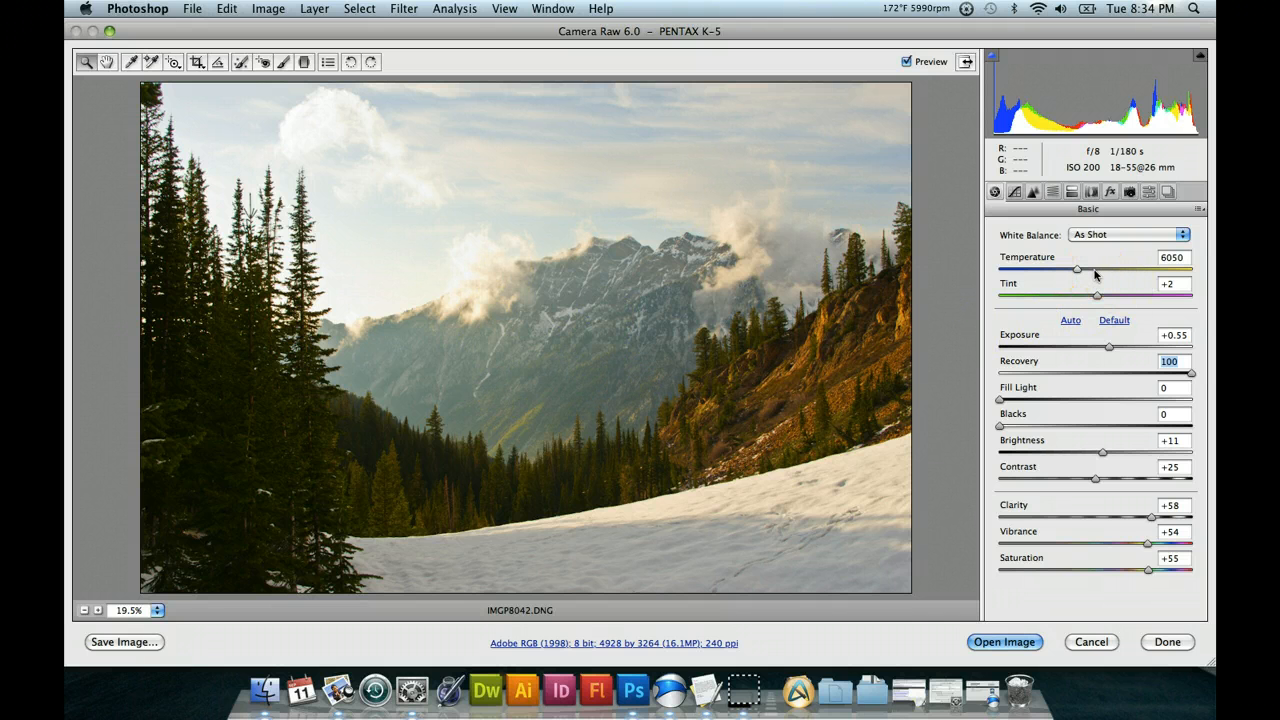
click(1180, 236)
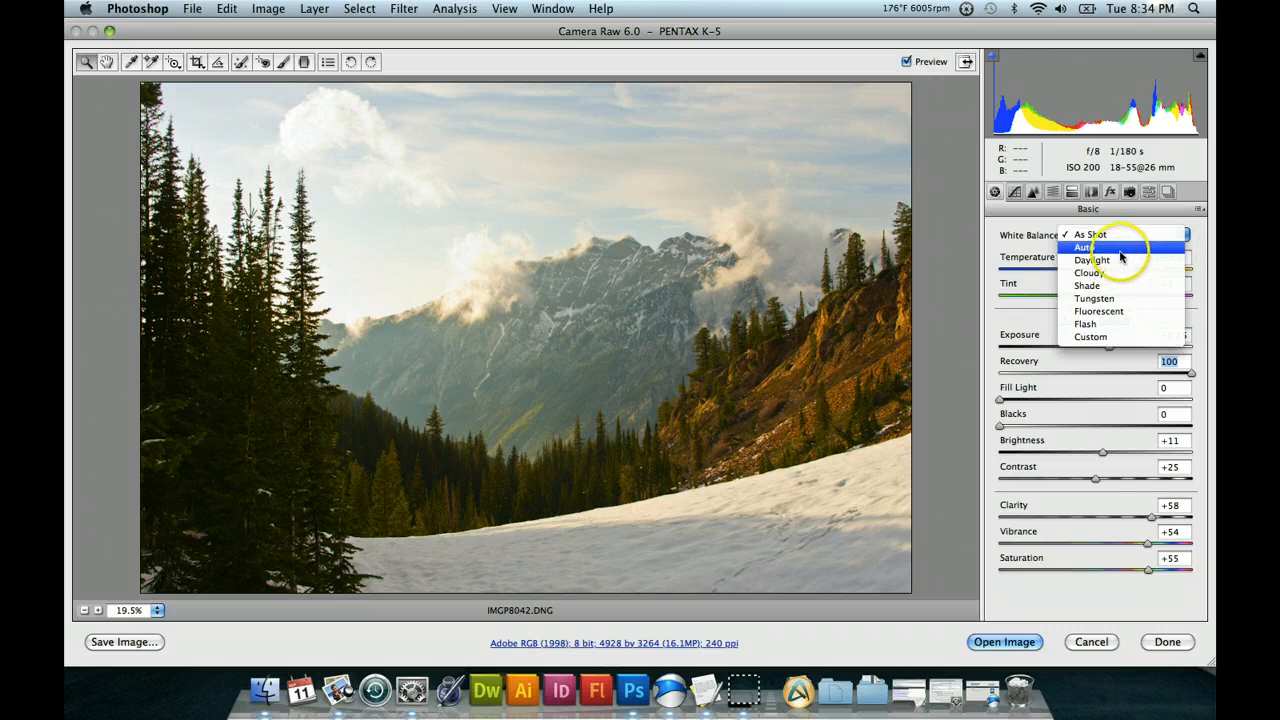
click(1119, 249)
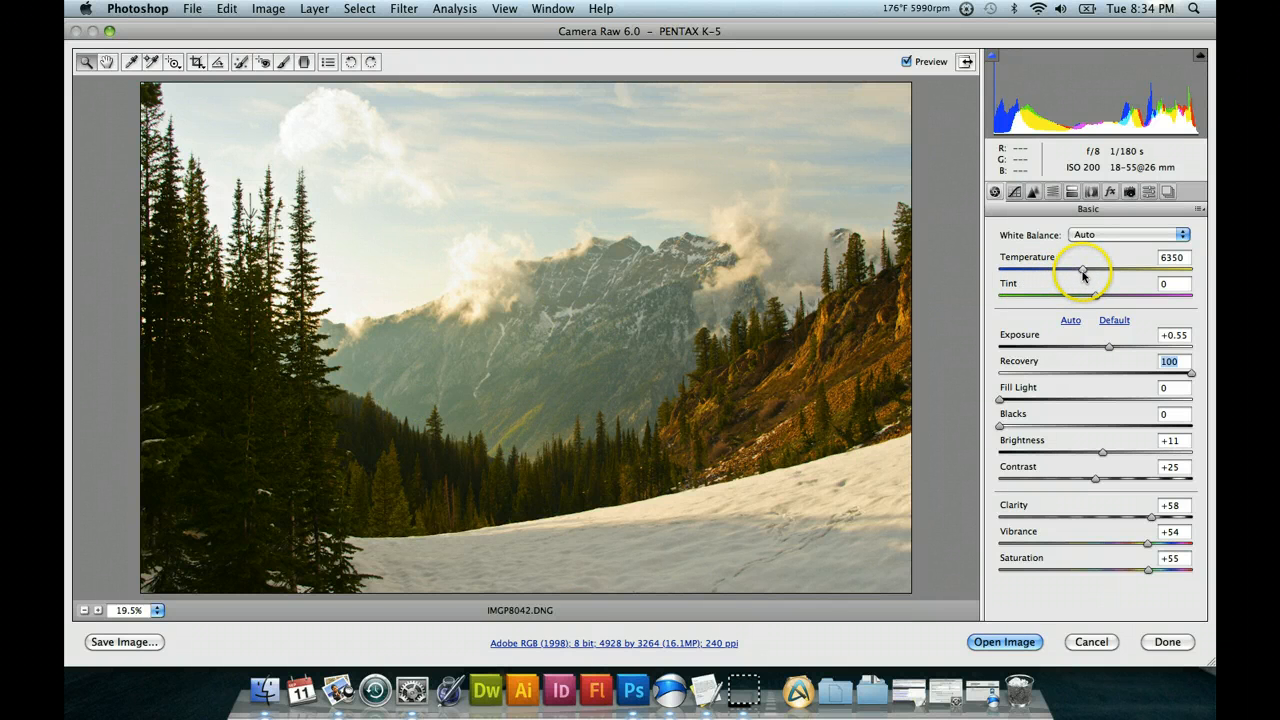
Apply the Daylight white balance and customise it to a Temperature of 5300 and a Tint of -13.
click(1181, 236)
click(1135, 248)
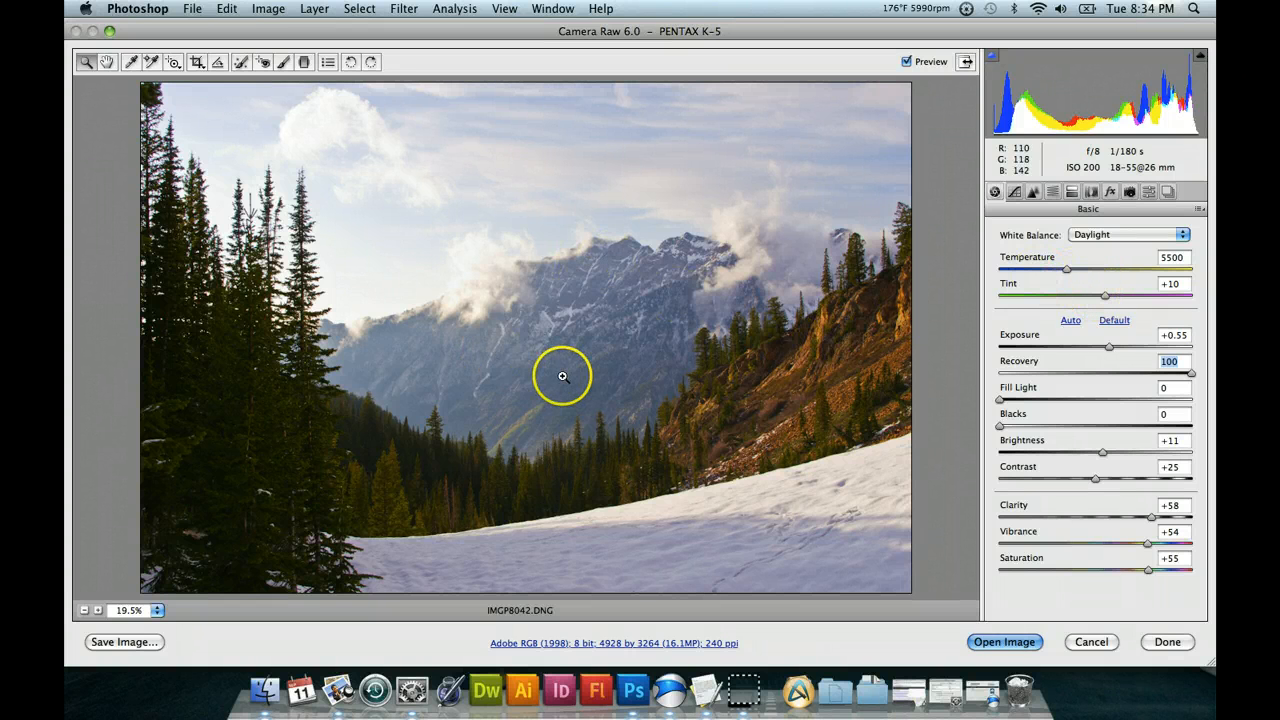
click(1171, 258)
click(1163, 263)
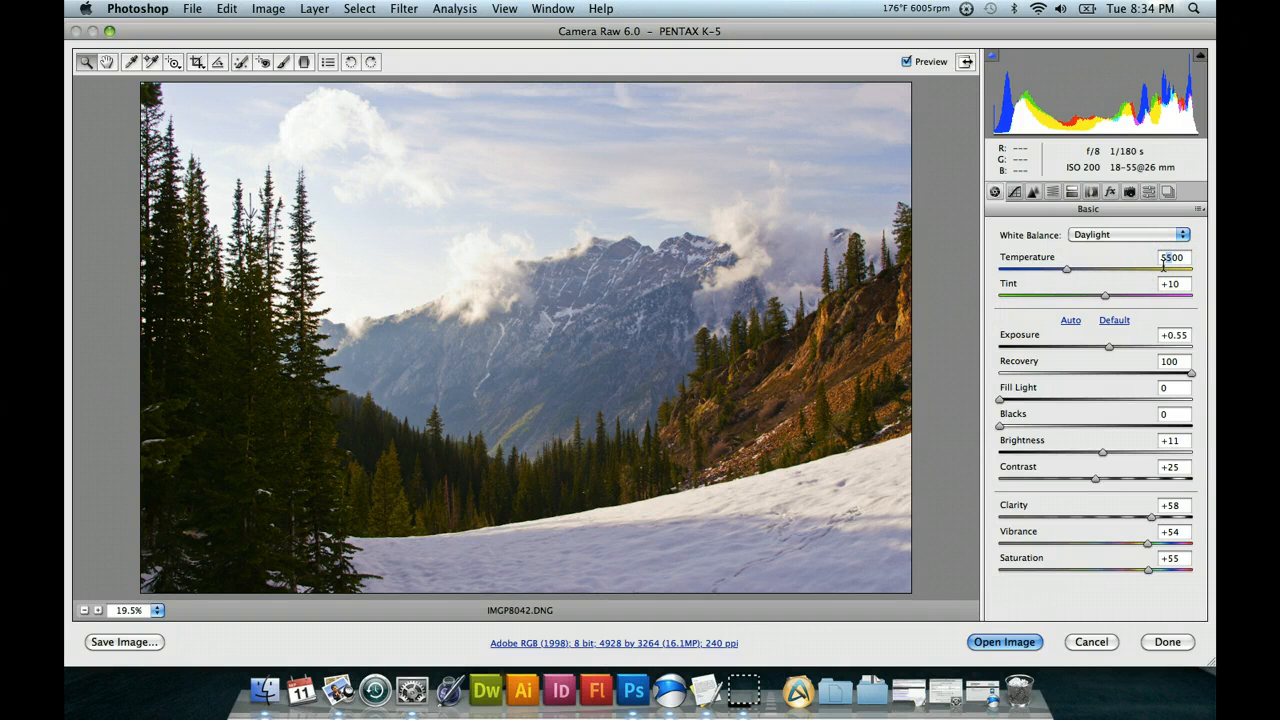
text(3)
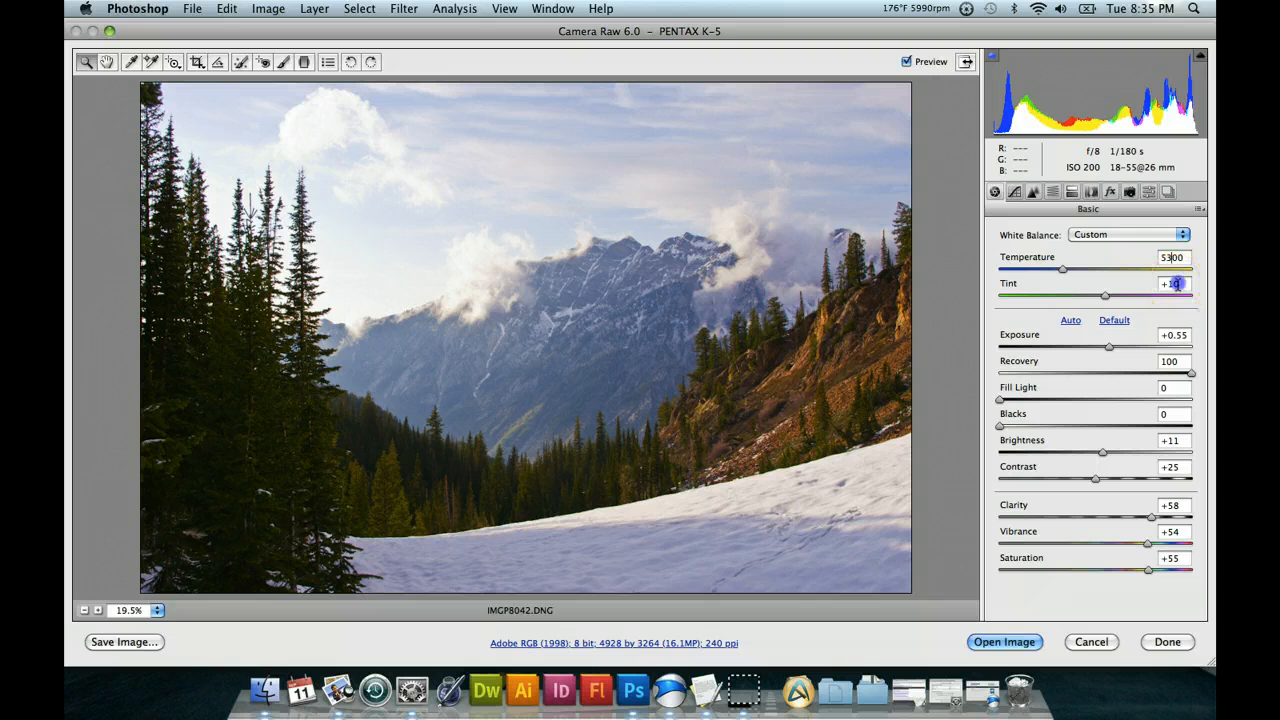
double_click(1170, 284)
text(-13)
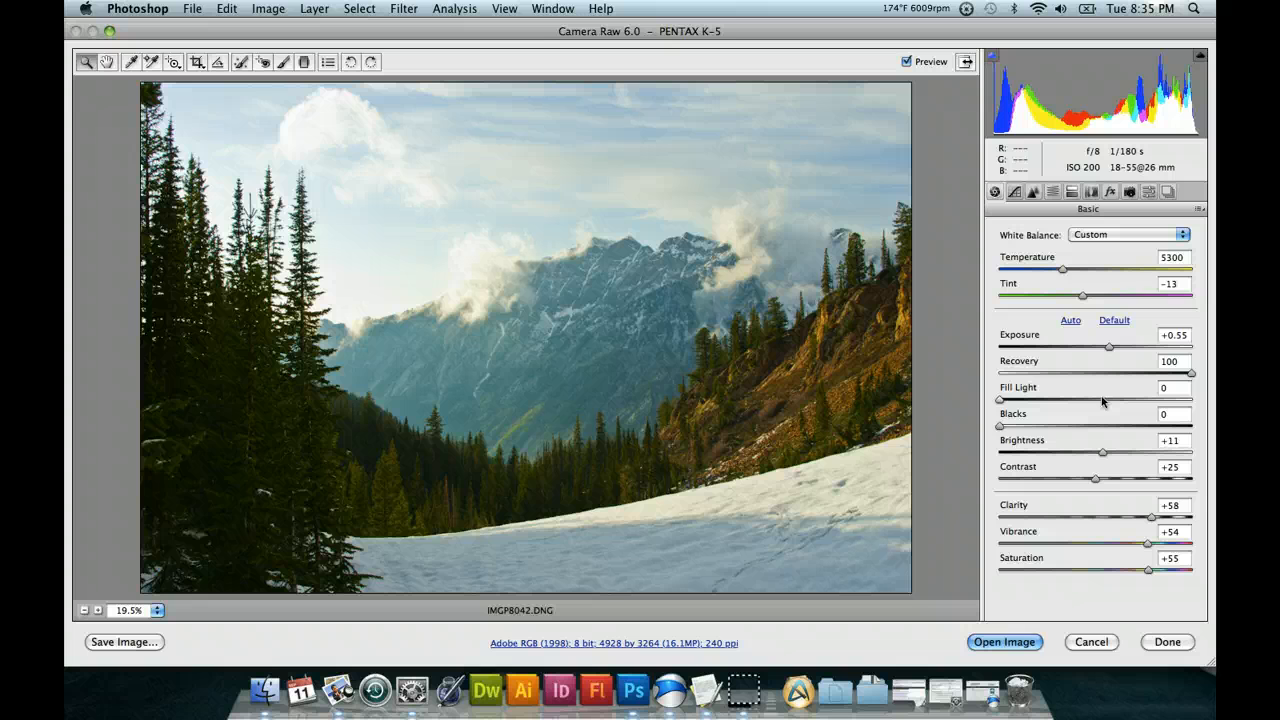
Set Fill Light to 12 to lighten the photo's shadows.
click(1169, 390)
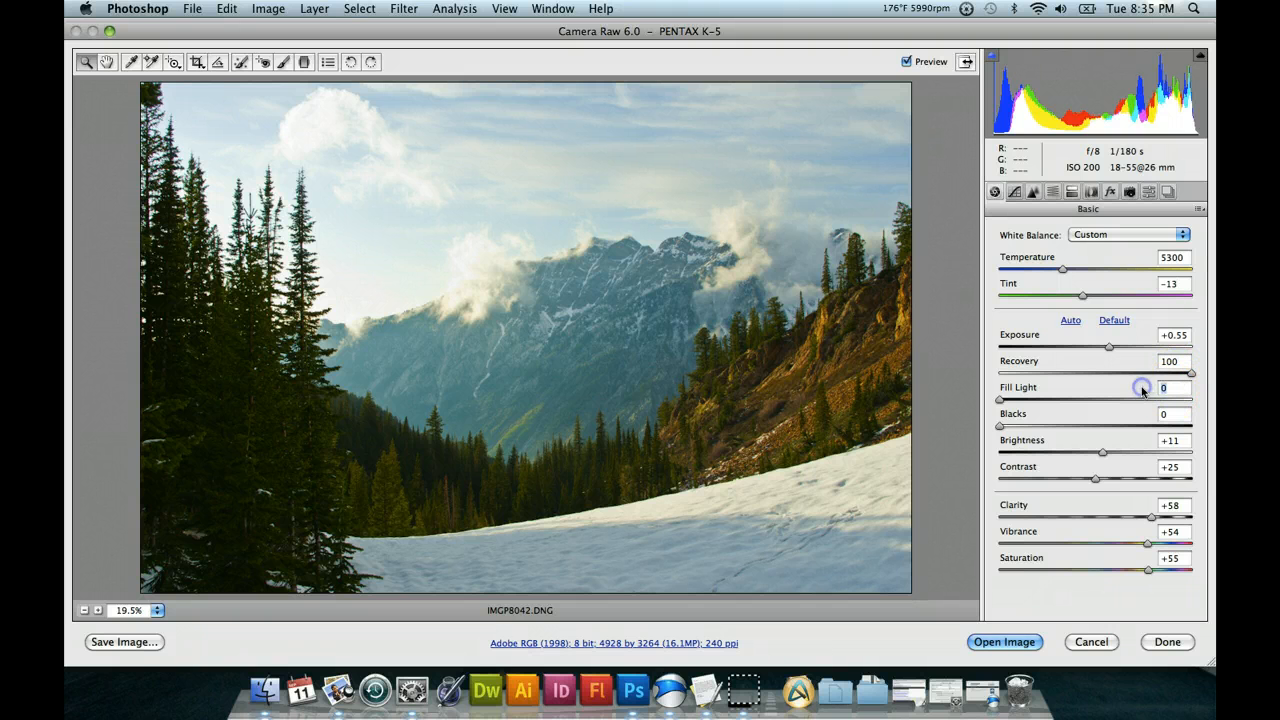
text(12)
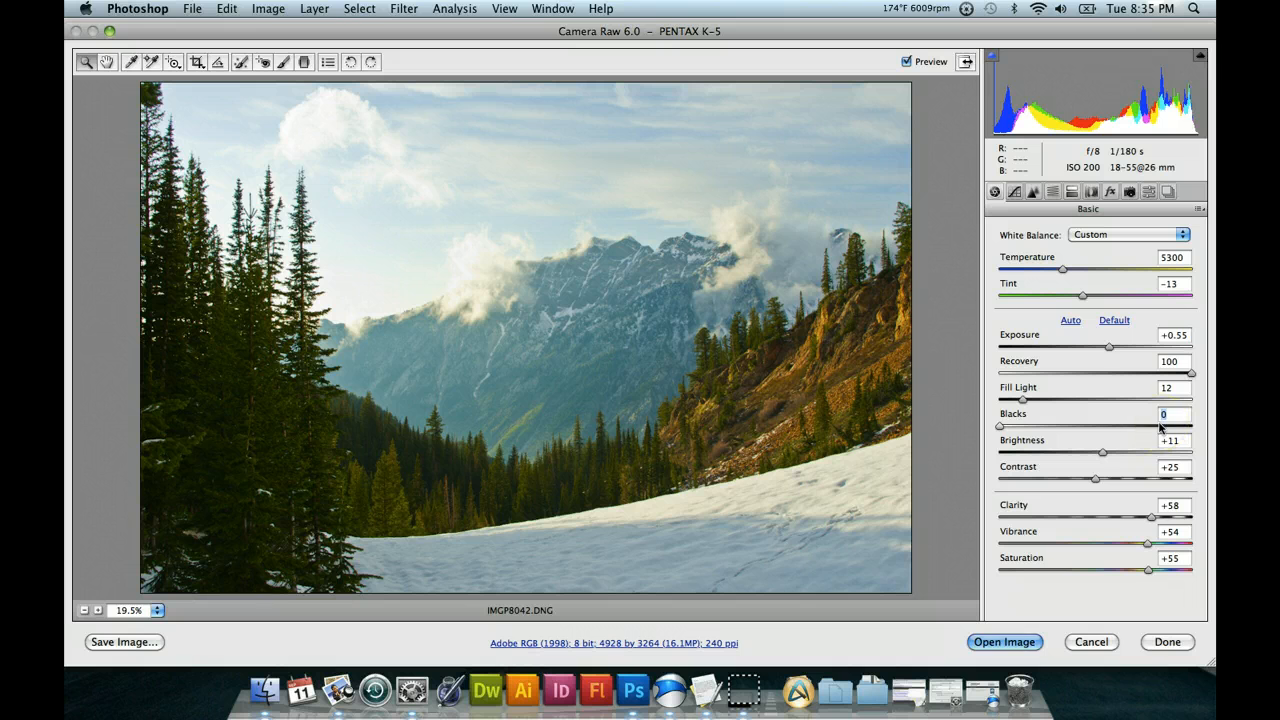
click(1105, 446)
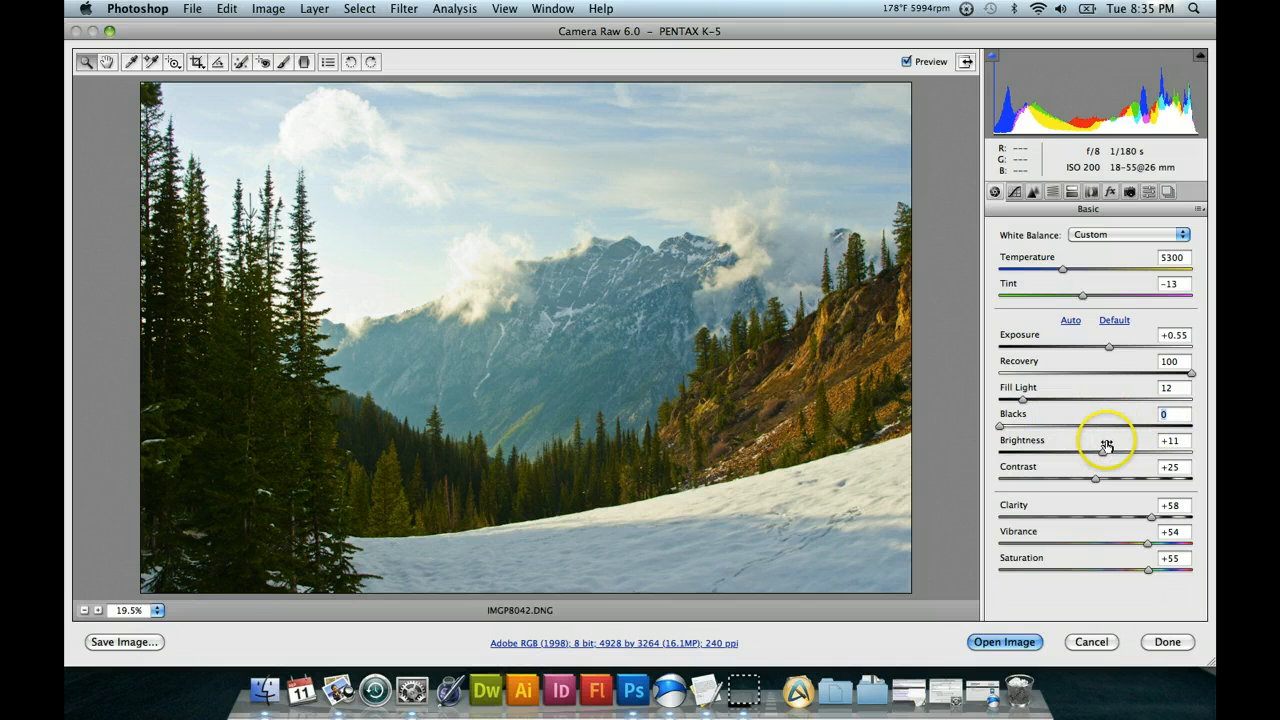
click(1158, 442)
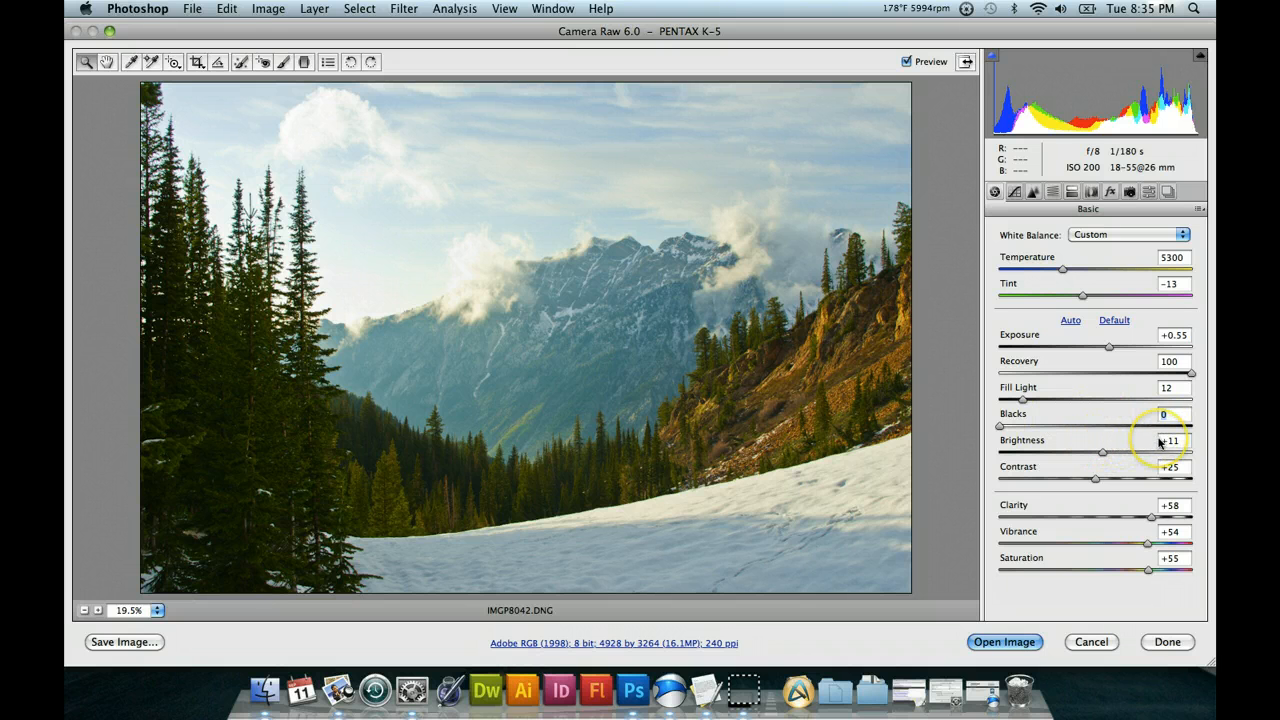
click(1174, 450)
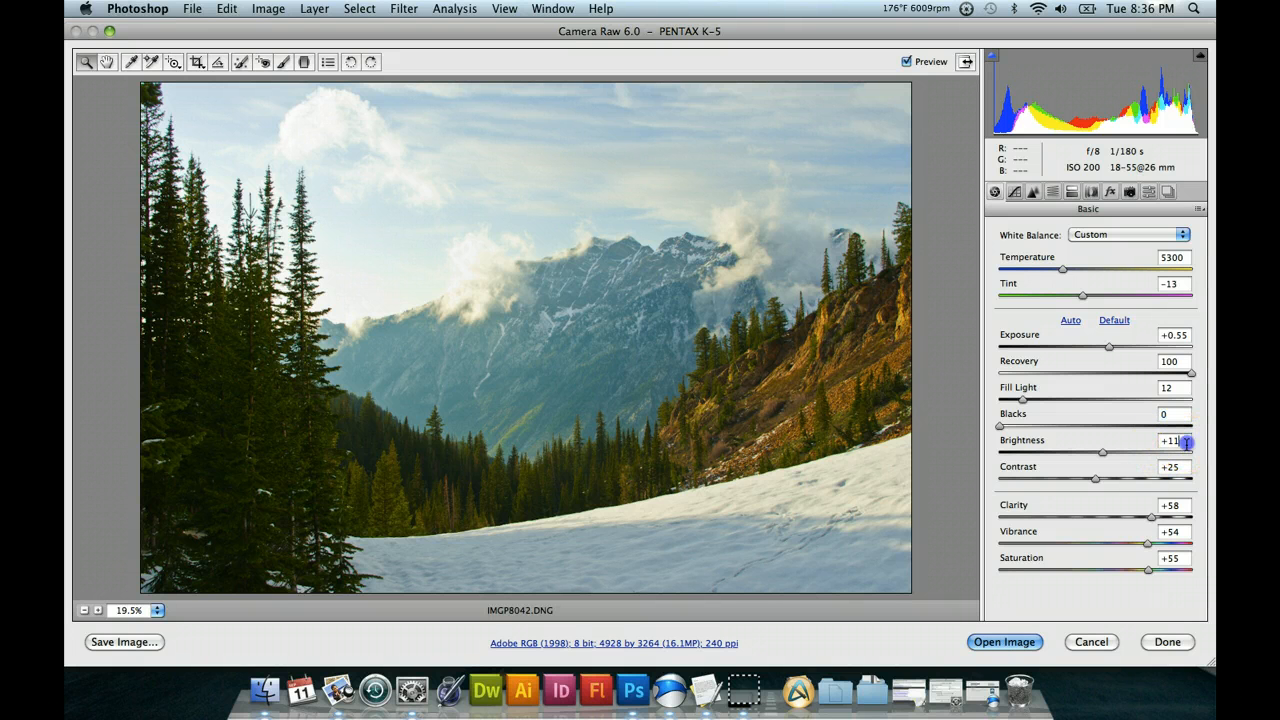
click(1171, 443)
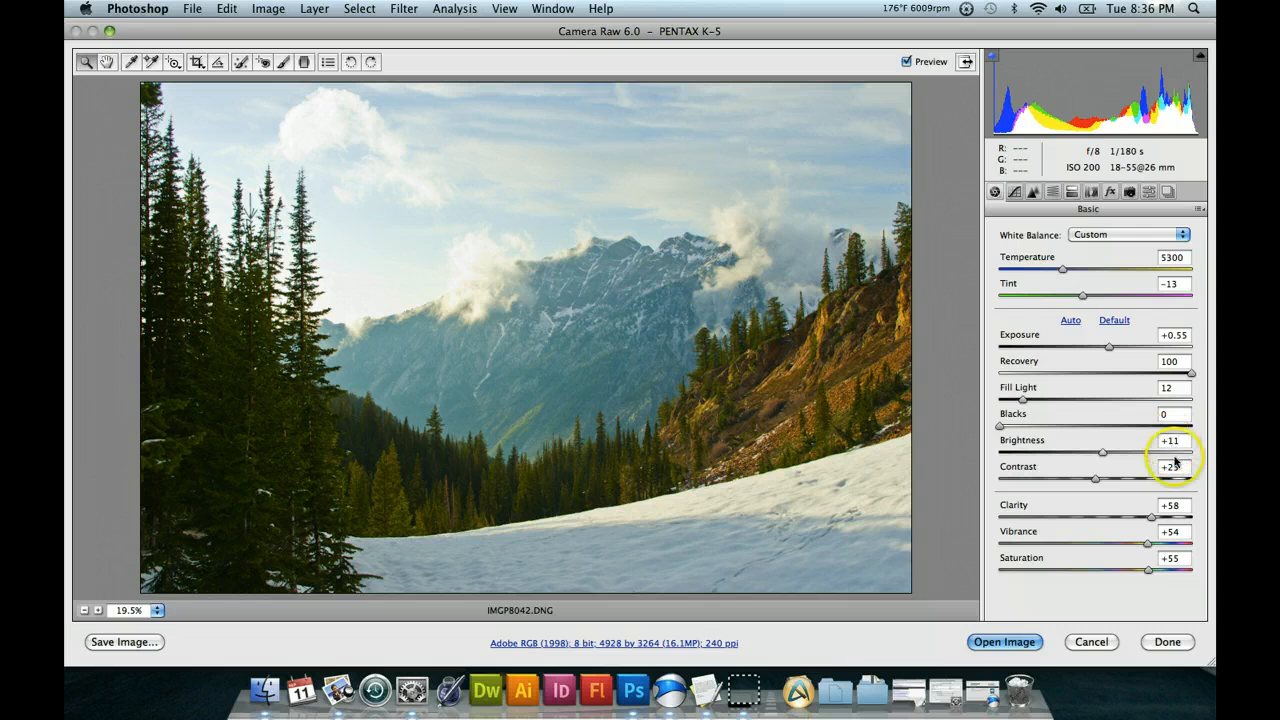
Set Contrast to -10 and Clarity to +100.
click(1176, 468)
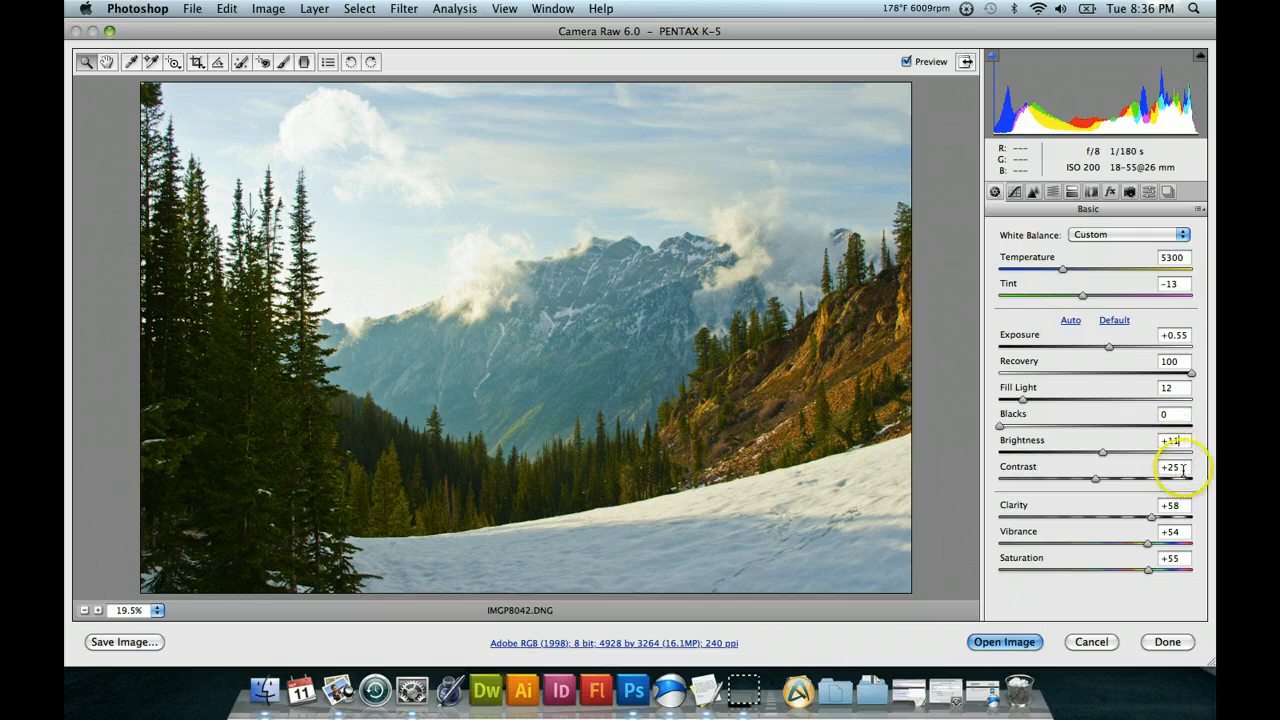
drag(1186, 468, 1124, 467)
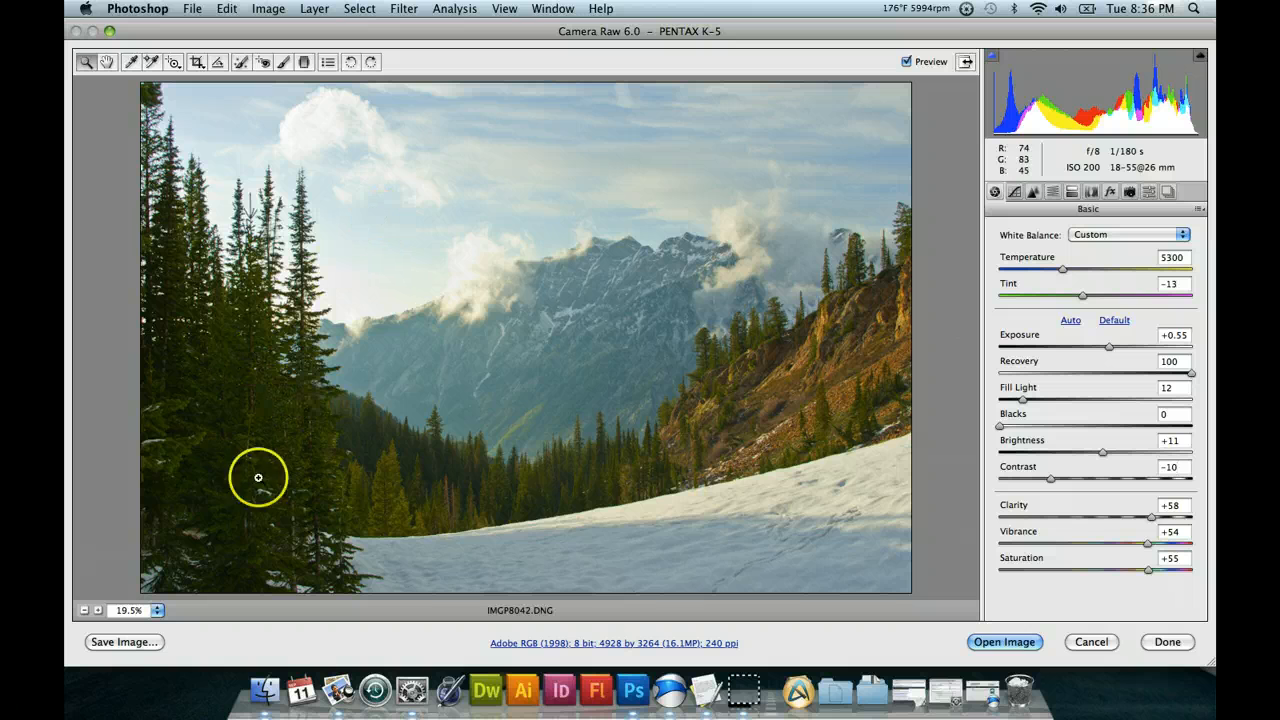
click(1140, 501)
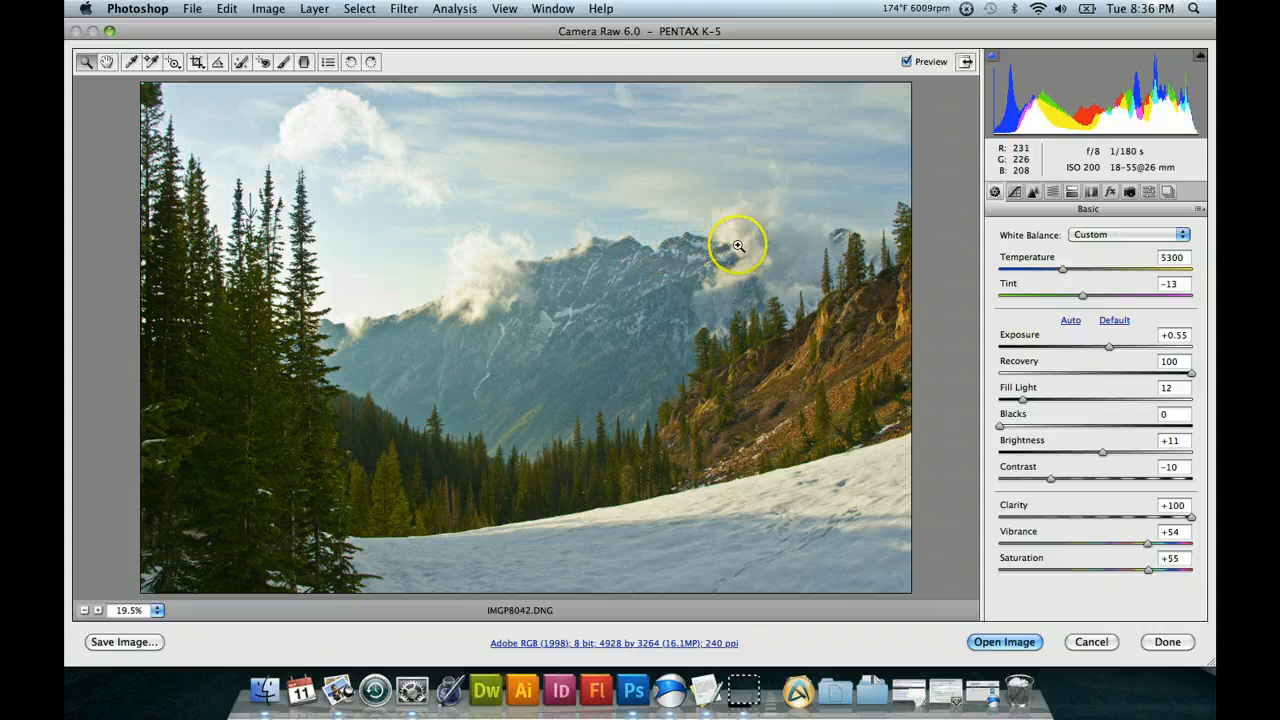
click(1183, 532)
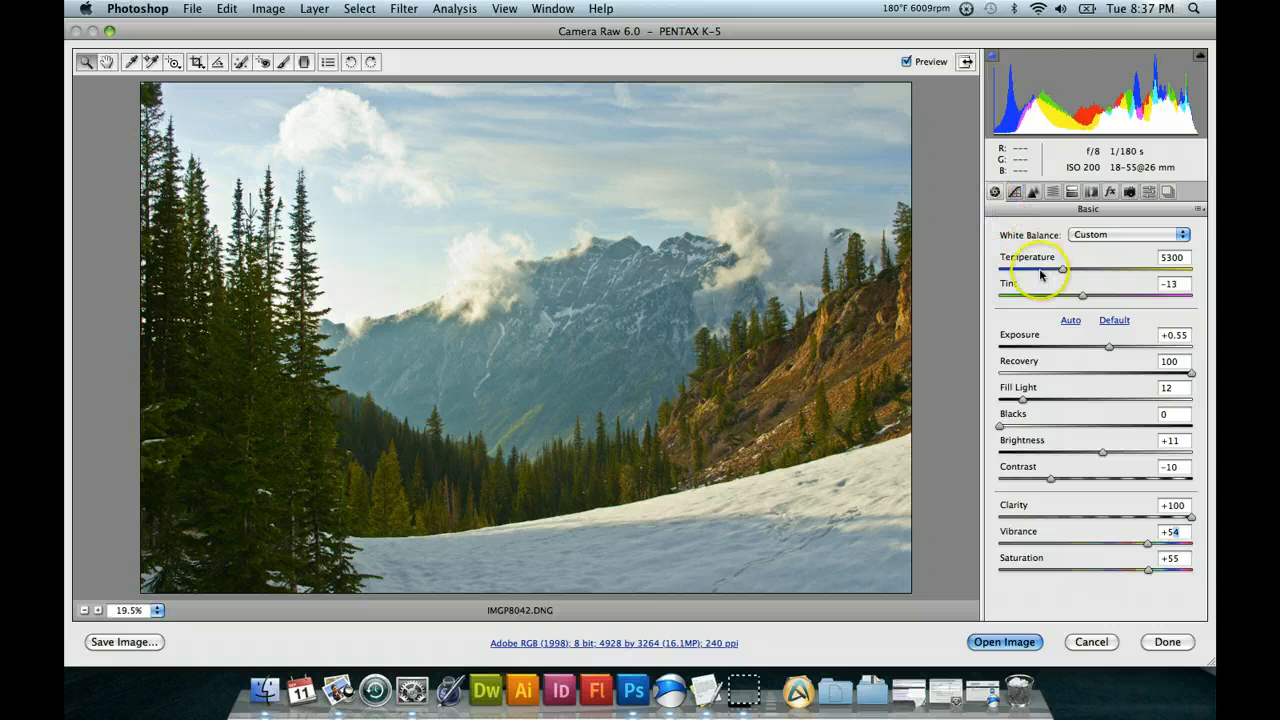
Set the photo's sharpening Amount to 121, Radius to 3.0 and Detail to 86.
click(1034, 192)
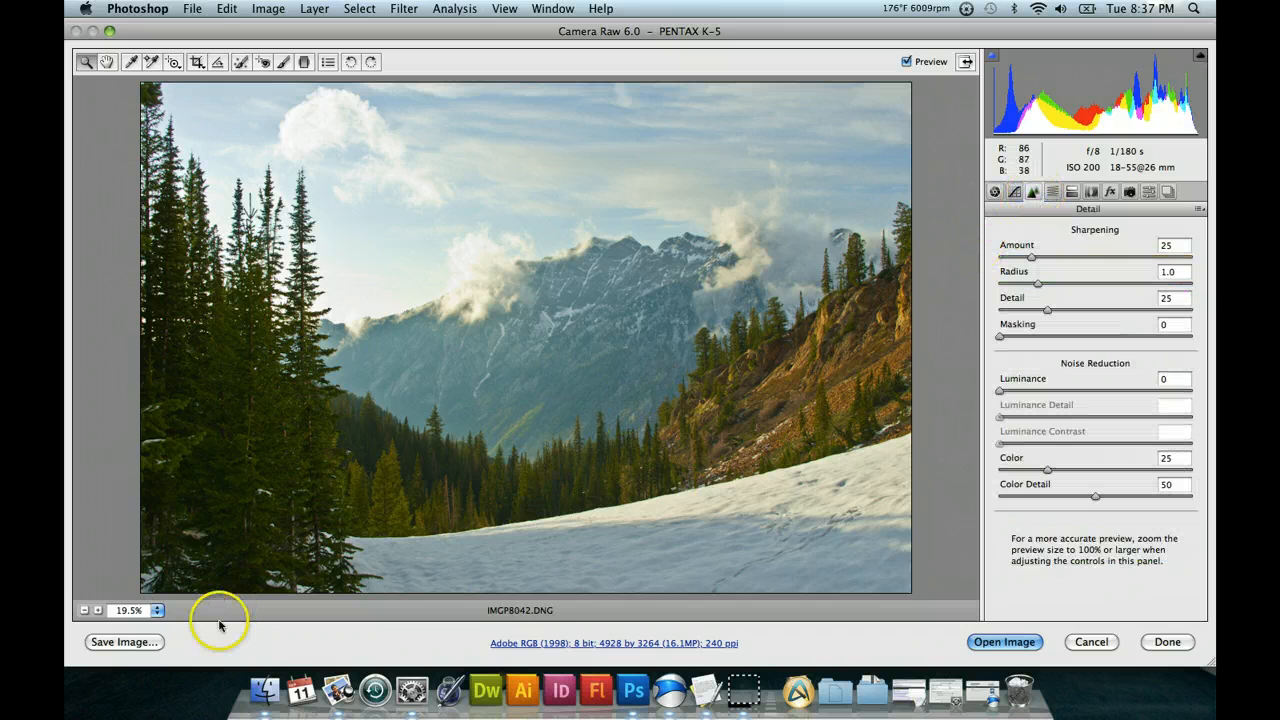
click(155, 614)
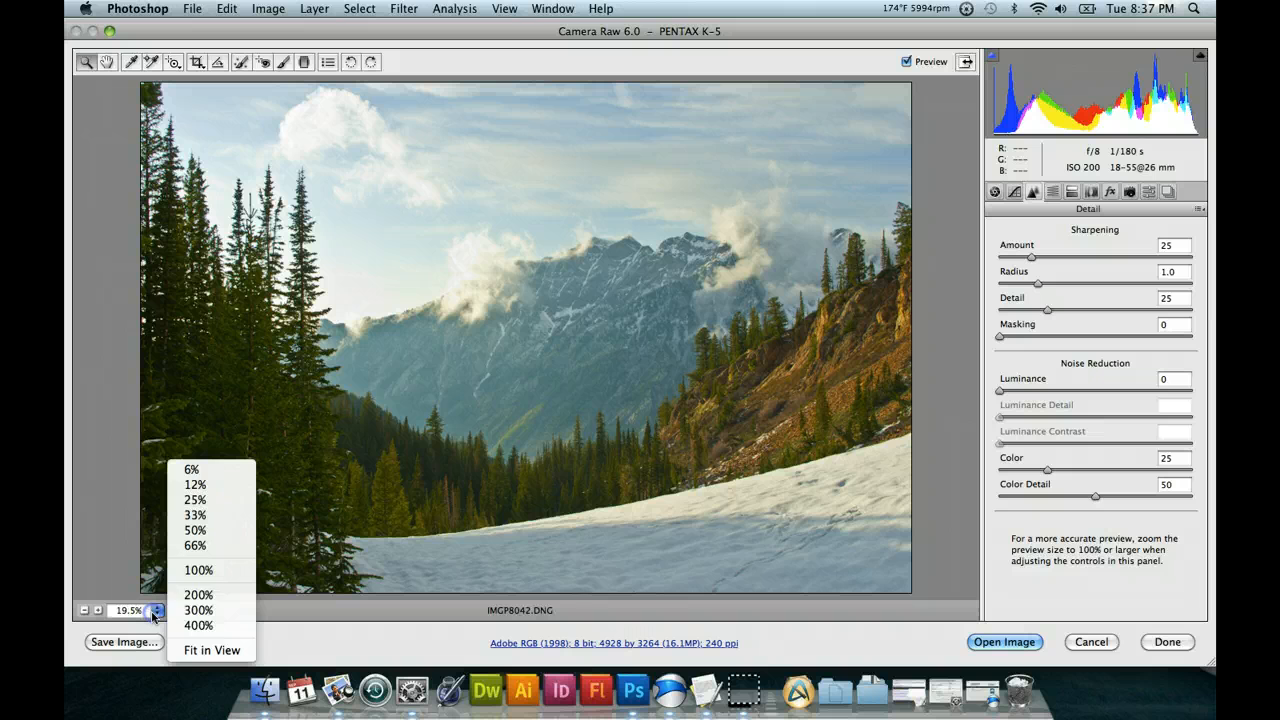
click(210, 569)
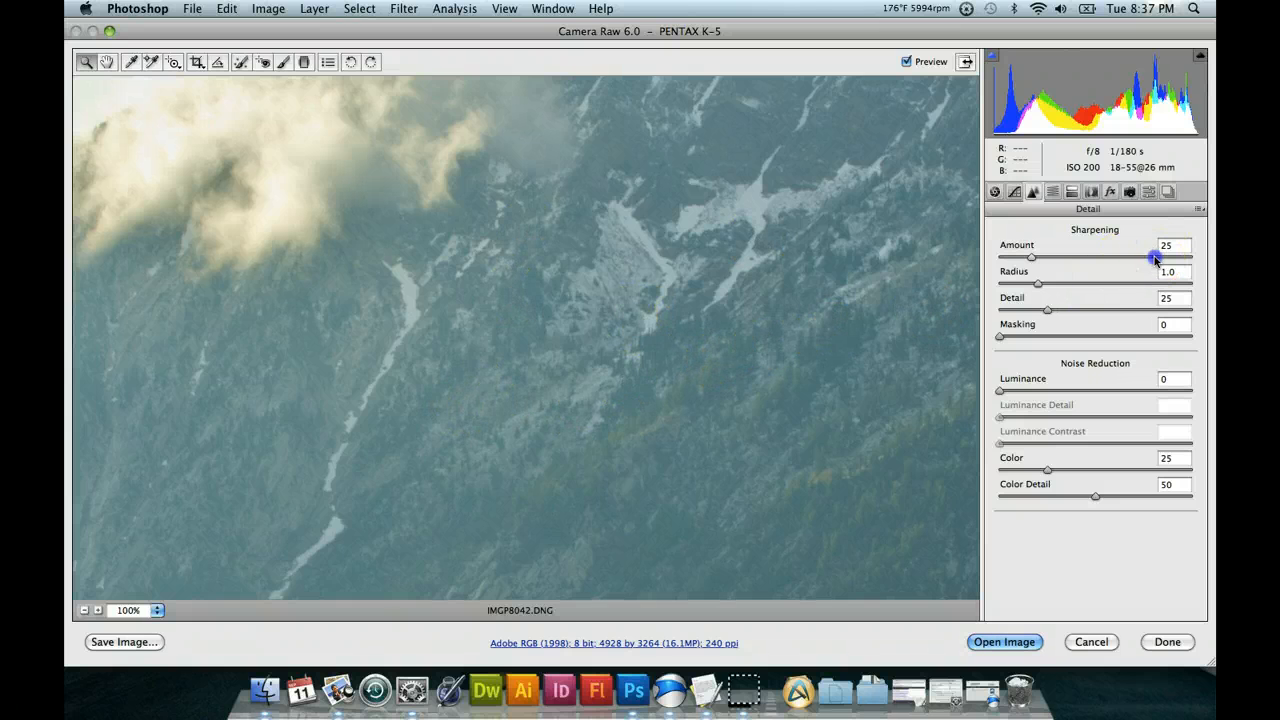
click(1164, 311)
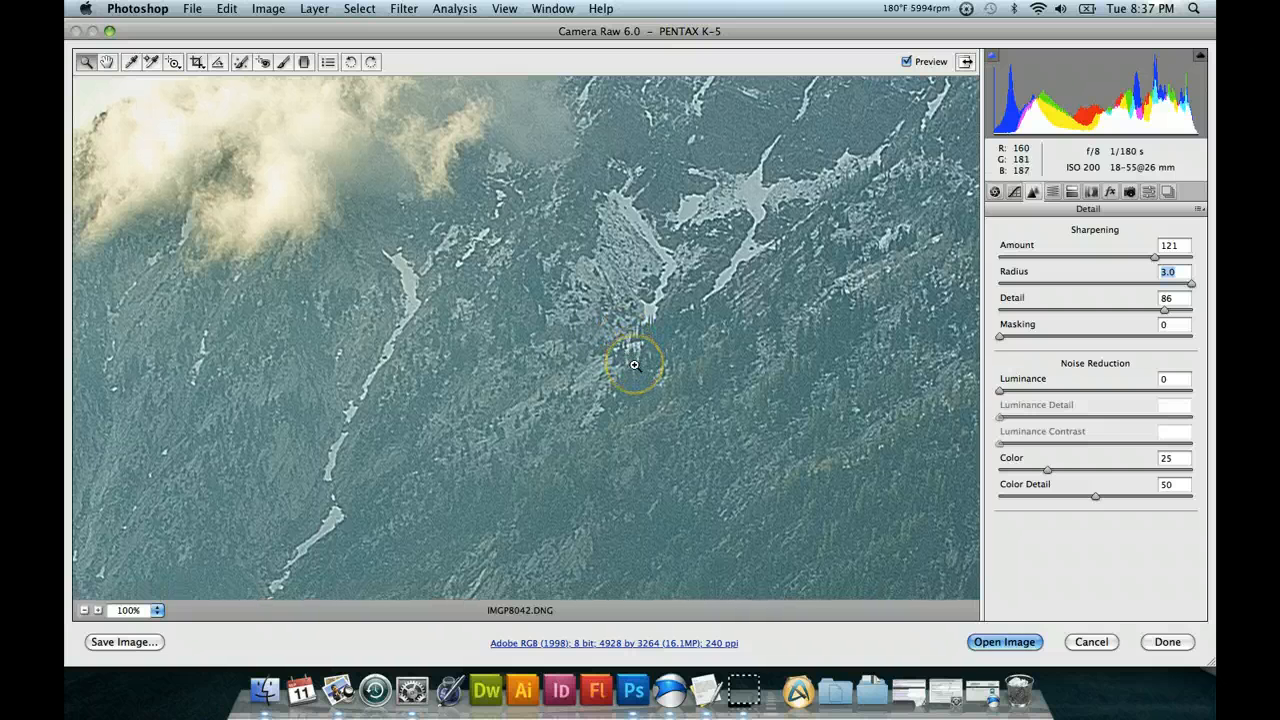
scroll(111, 69, down, 2)
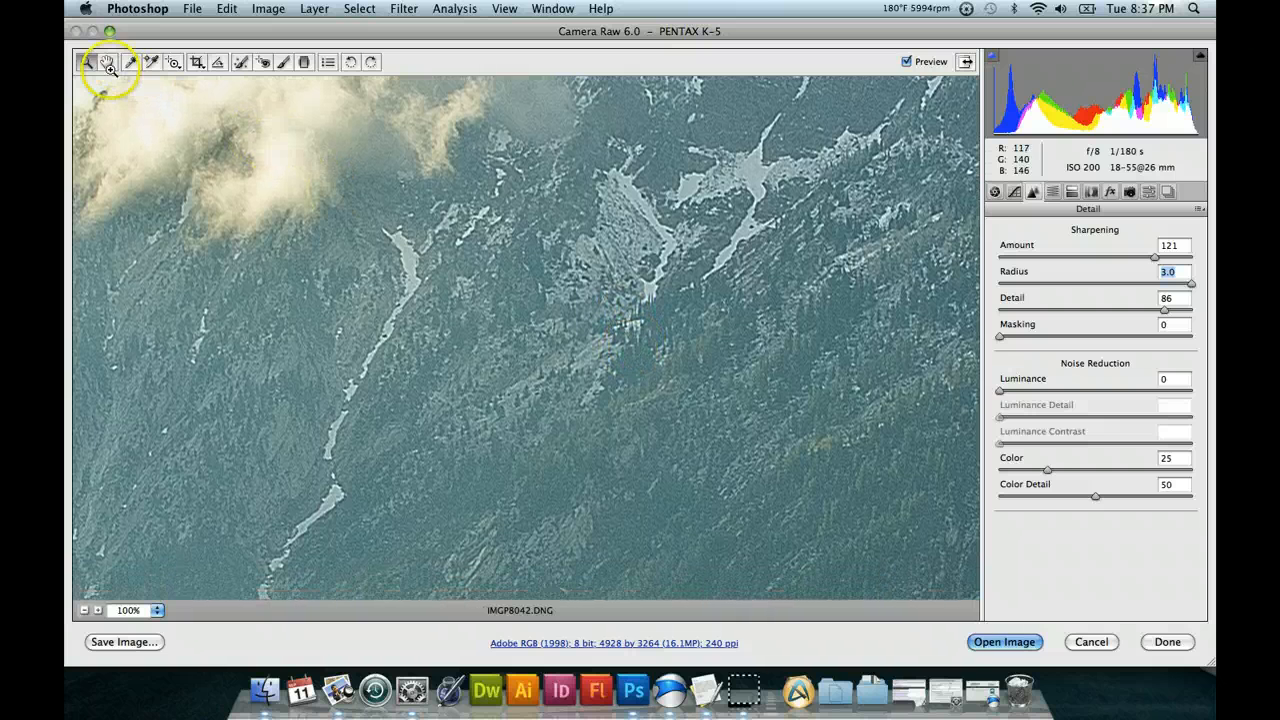
scroll(110, 68, down, 5)
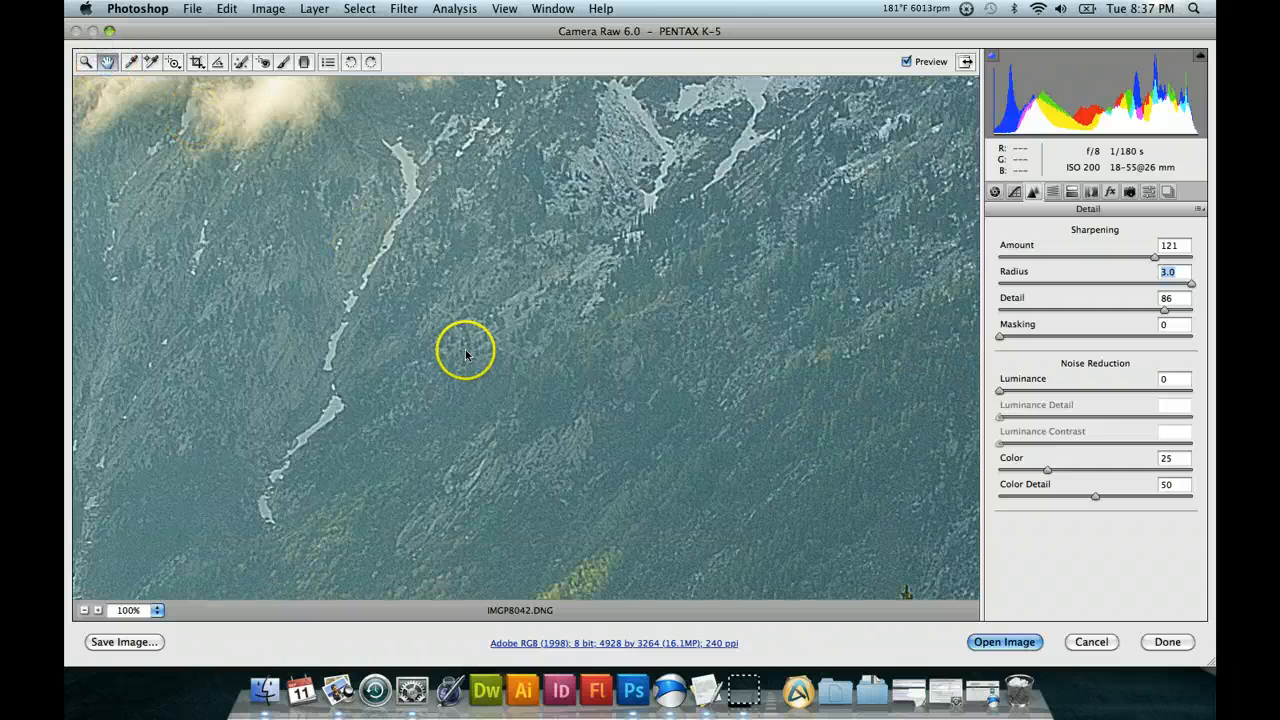
click(516, 247)
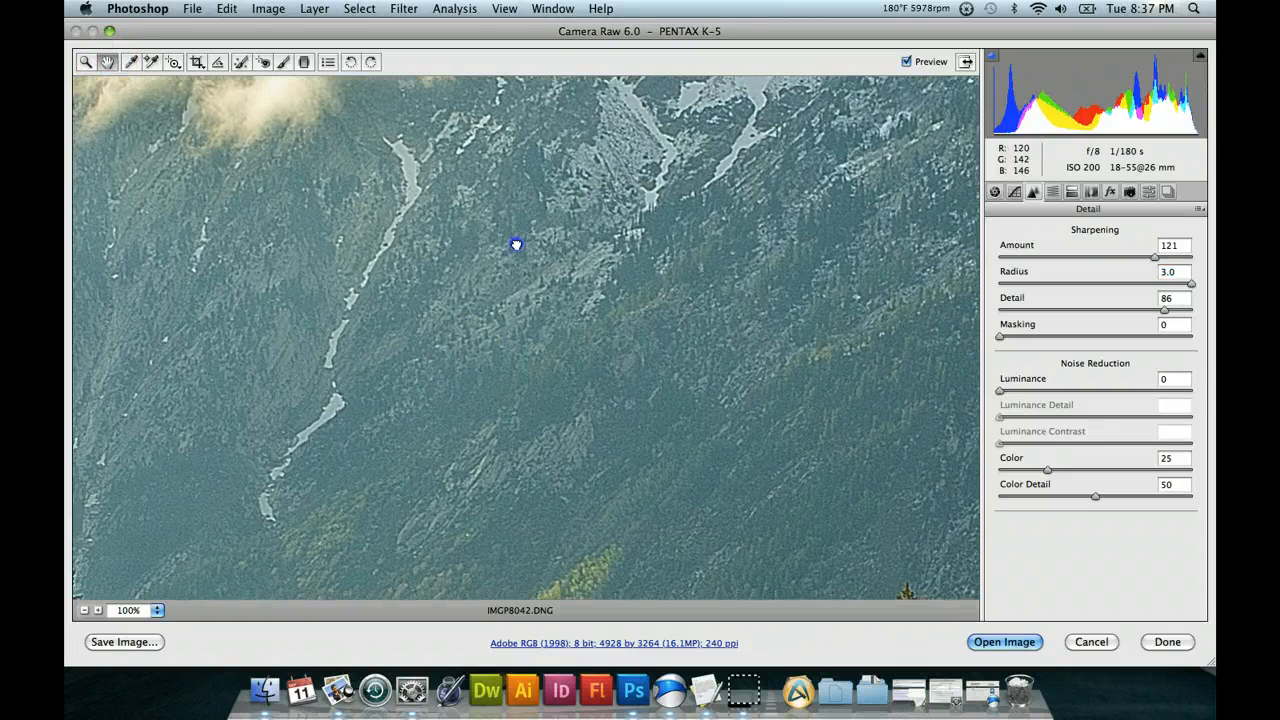
Examine the sharpening on the mountainside and the tree line at 100% magnification.
drag(581, 486, 572, 290)
scroll(590, 315, down, 7)
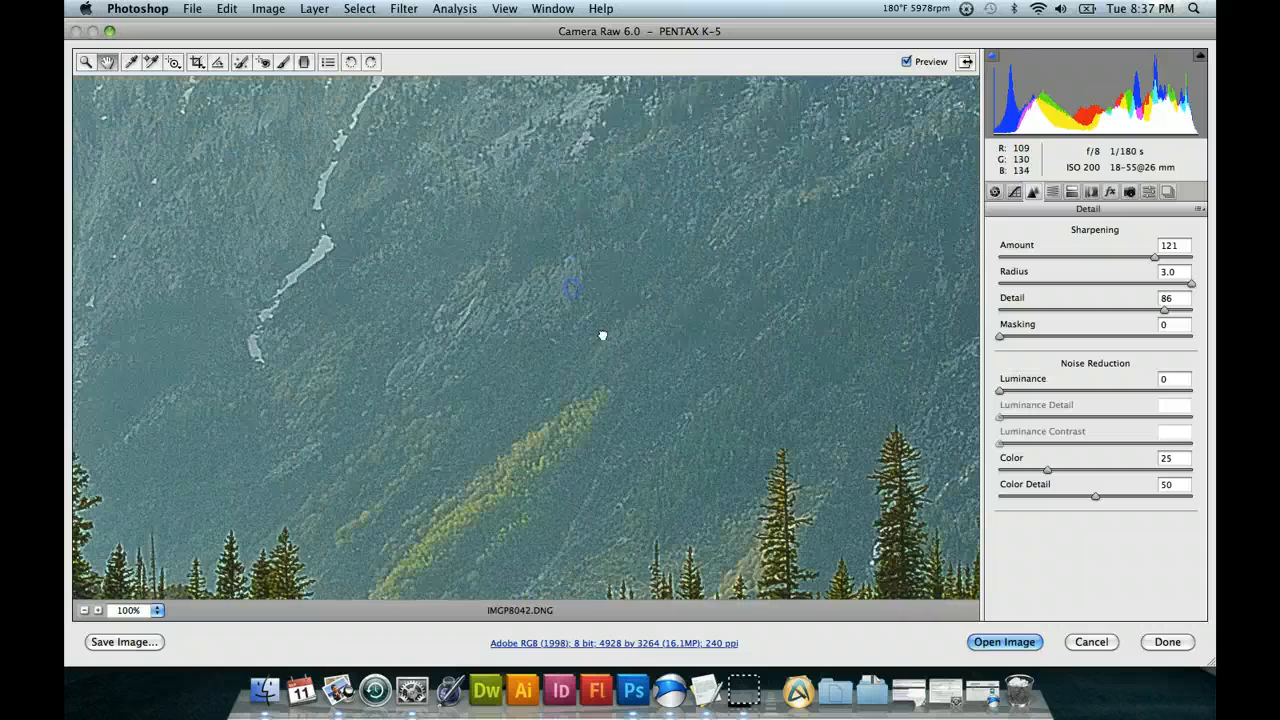
scroll(670, 420, down, 10)
drag(636, 367, 893, 232)
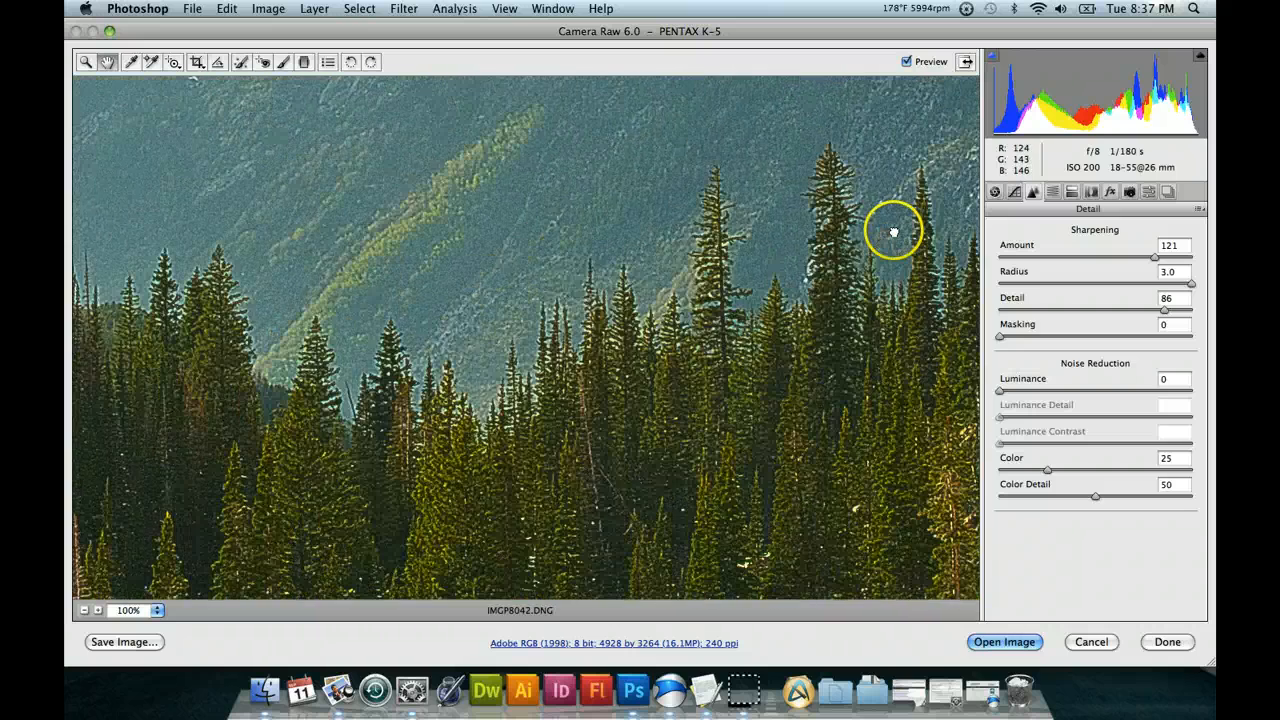
drag(675, 383, 677, 390)
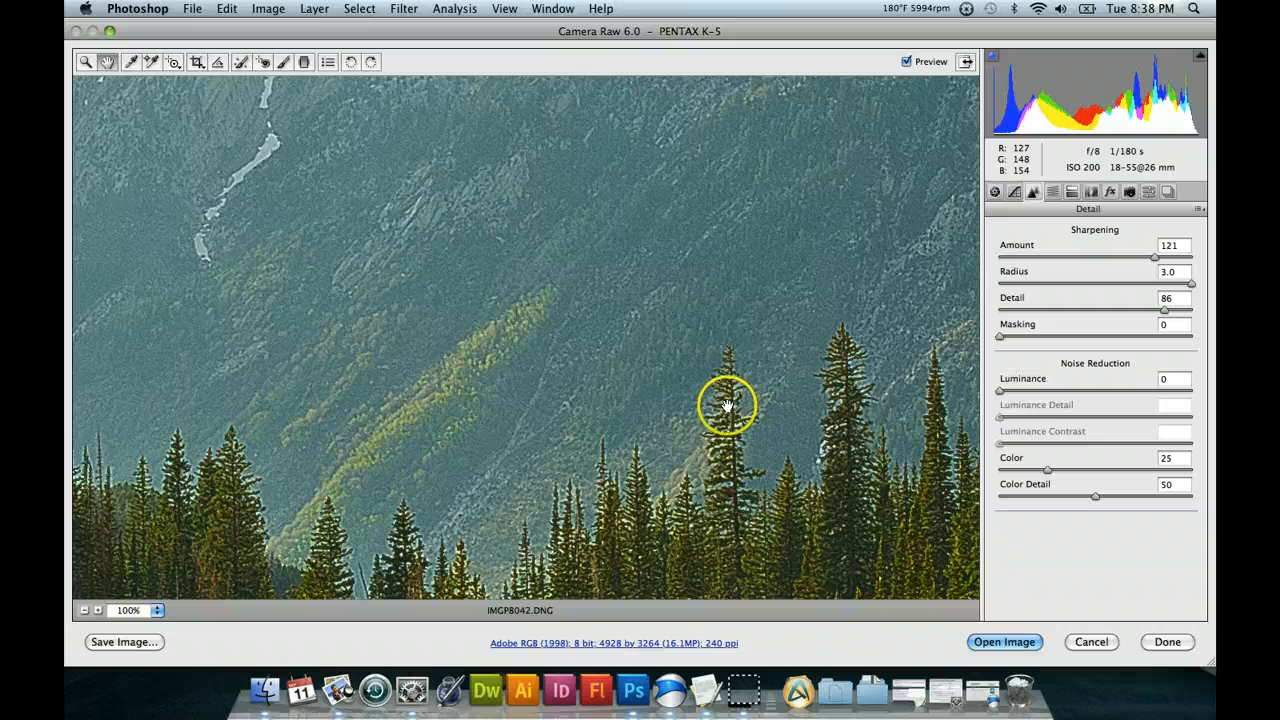
drag(646, 520, 647, 519)
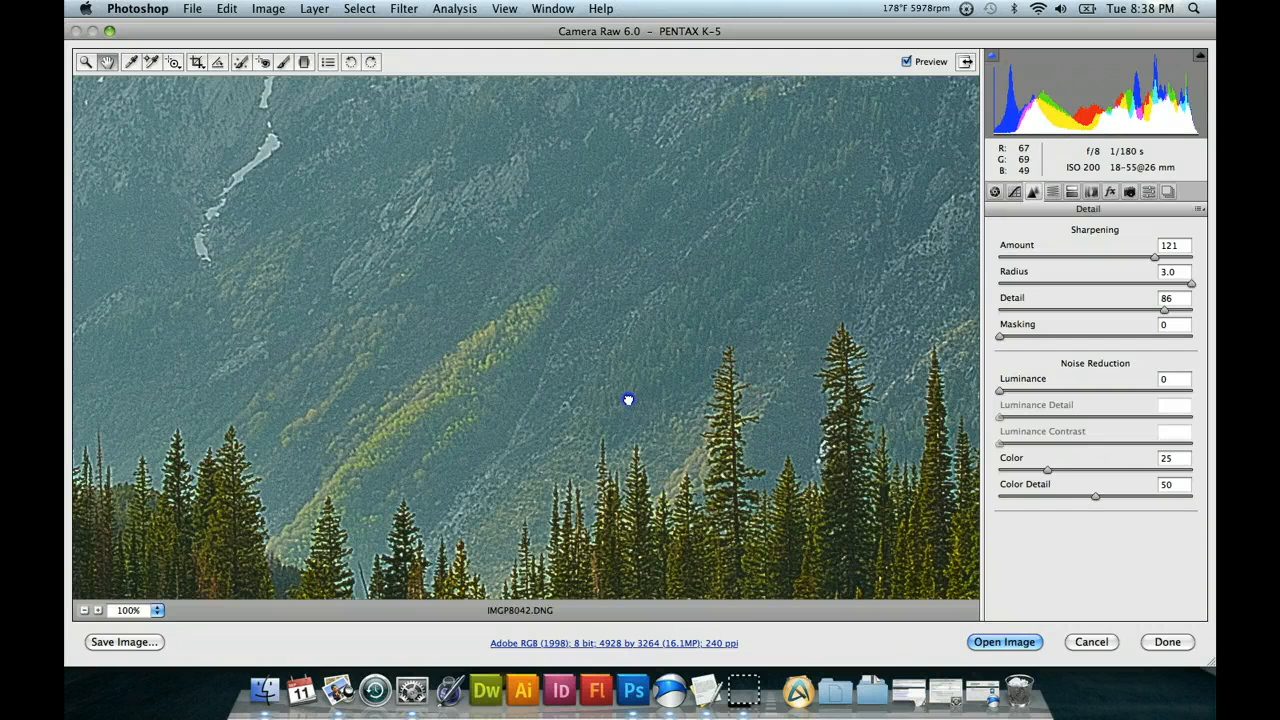
mouse_move(628, 400)
mouse_down()
mouse_move(626, 375)
mouse_move(634, 382)
mouse_up()
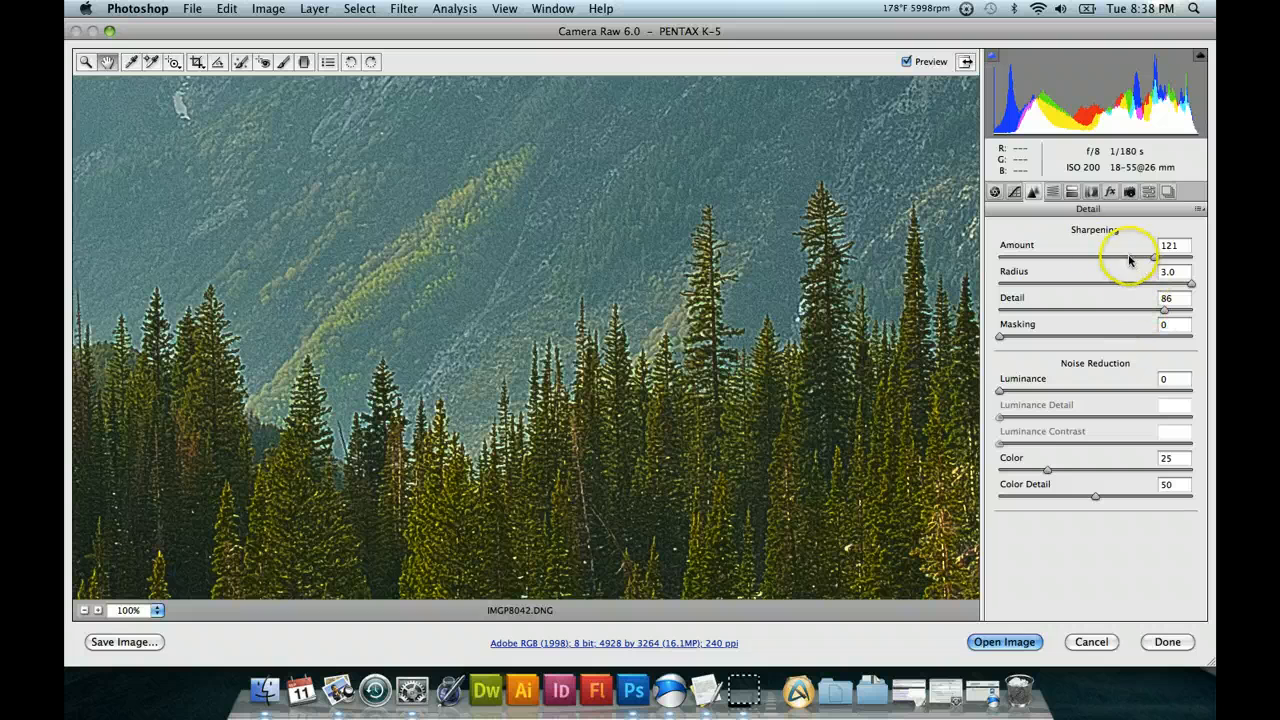
Soften the photo's sharpening with an Amount of 106, a Detail of 67 and a Masking of 1.
click(1107, 258)
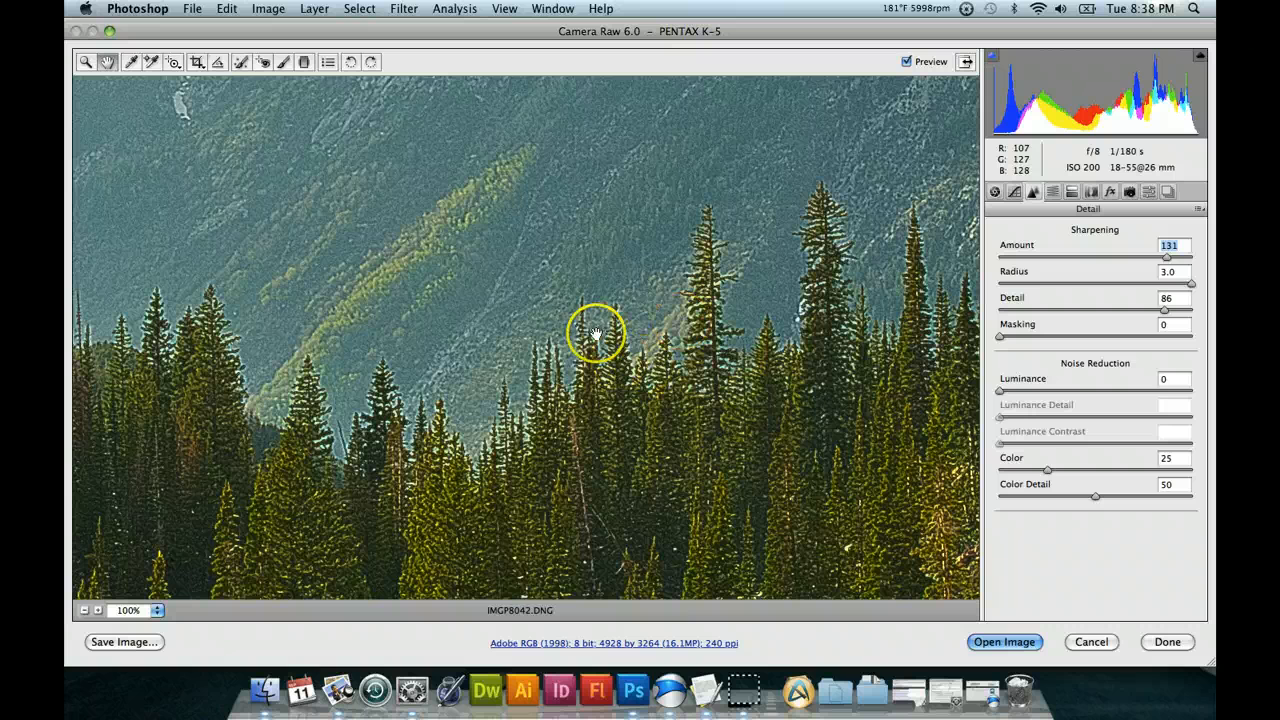
click(1123, 259)
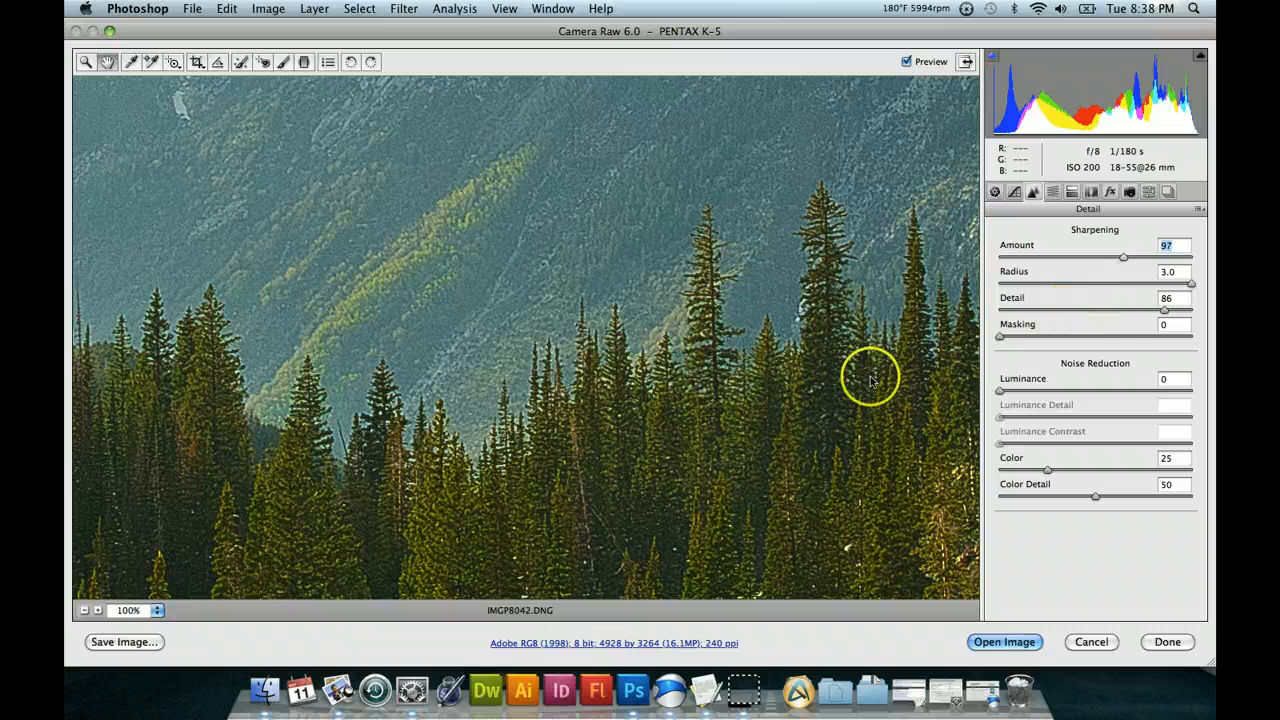
click(1127, 310)
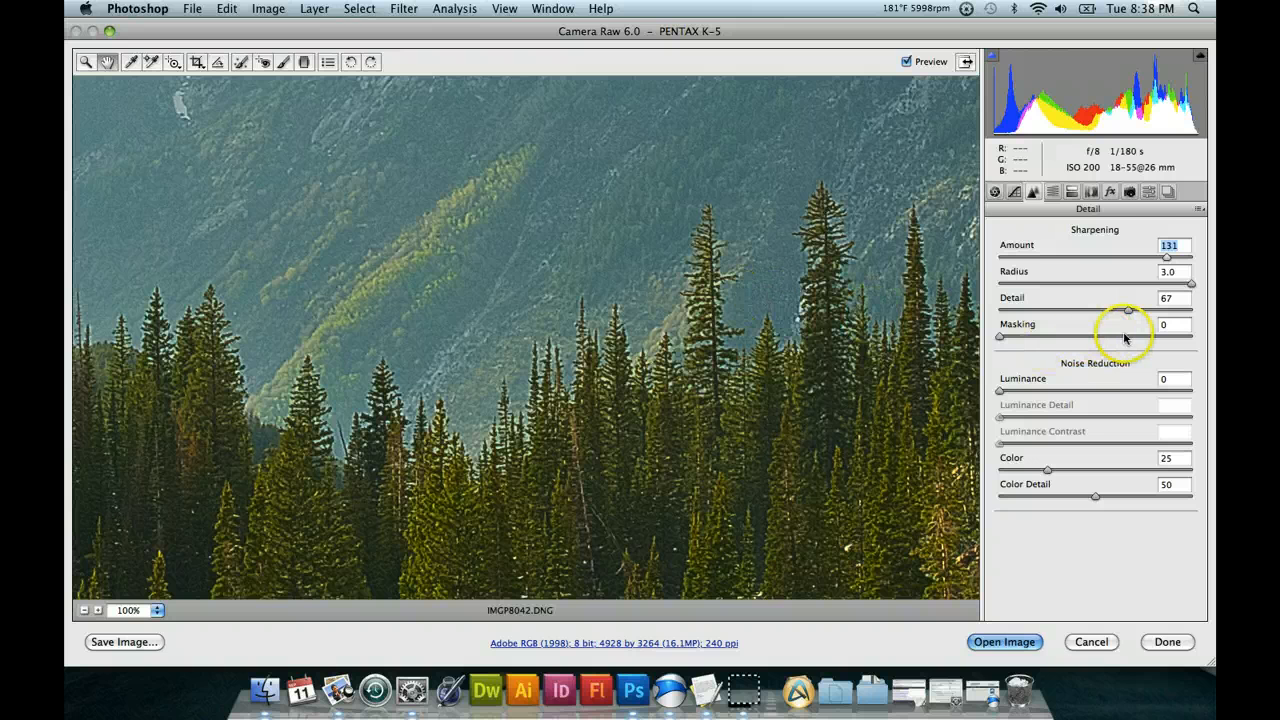
click(1155, 336)
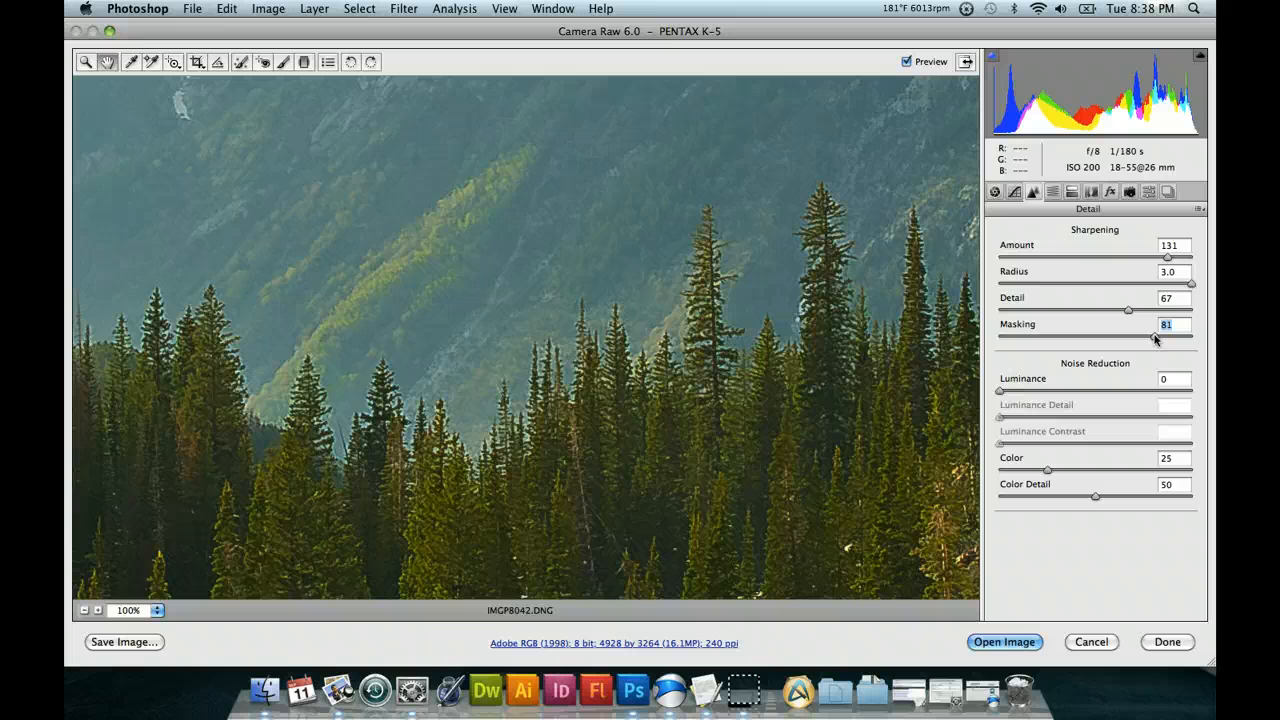
click(1001, 337)
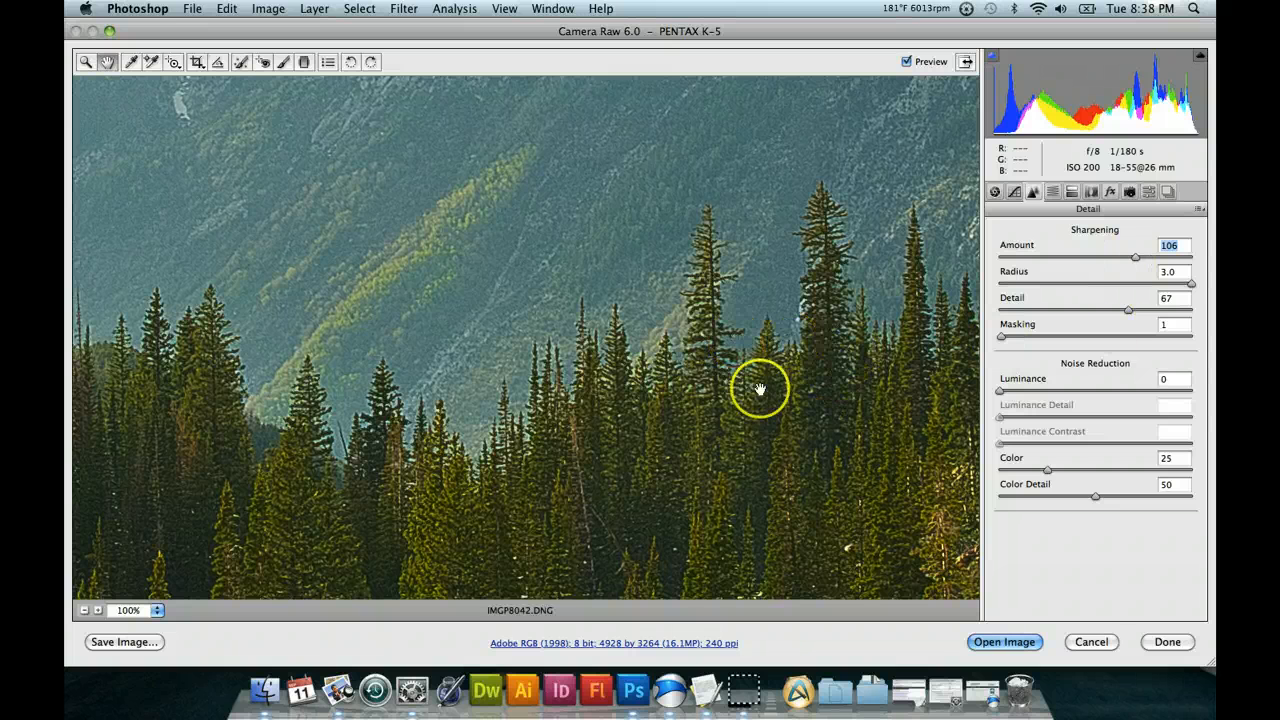
Try a Luminance noise reduction of 82 on the trees and mountainside, and return it to 0.
drag(735, 289, 735, 285)
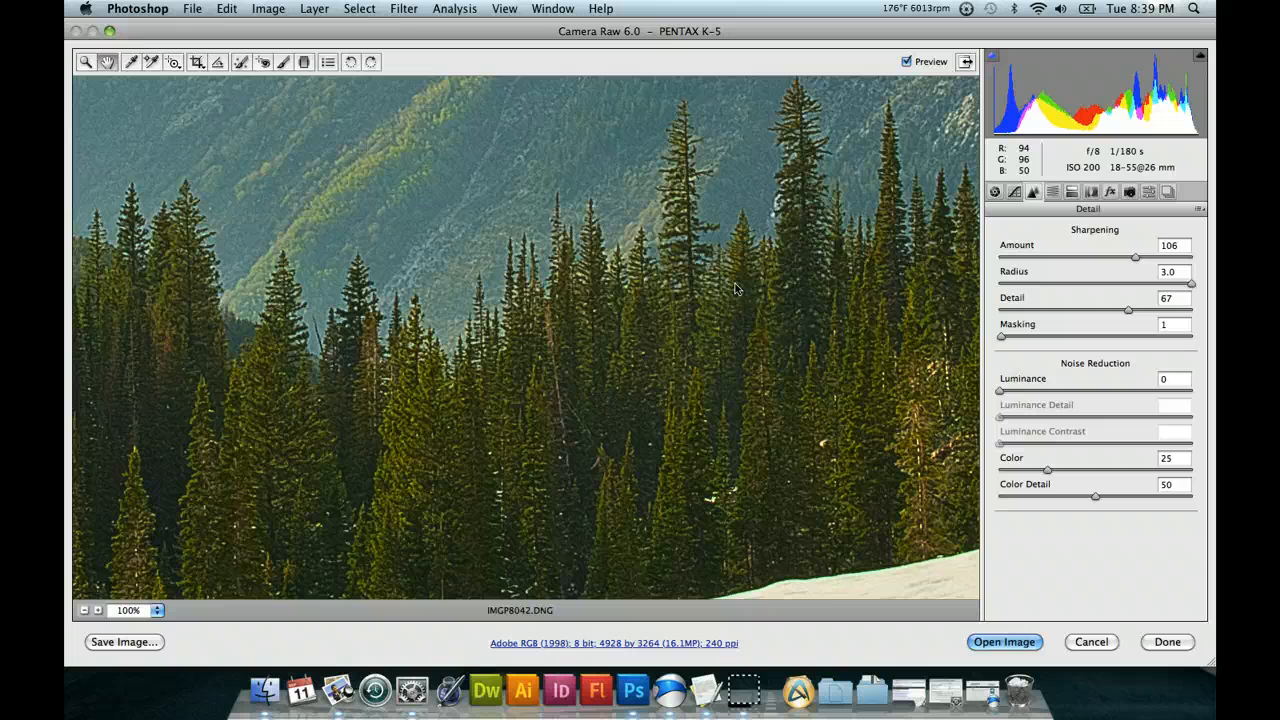
drag(760, 285, 689, 339)
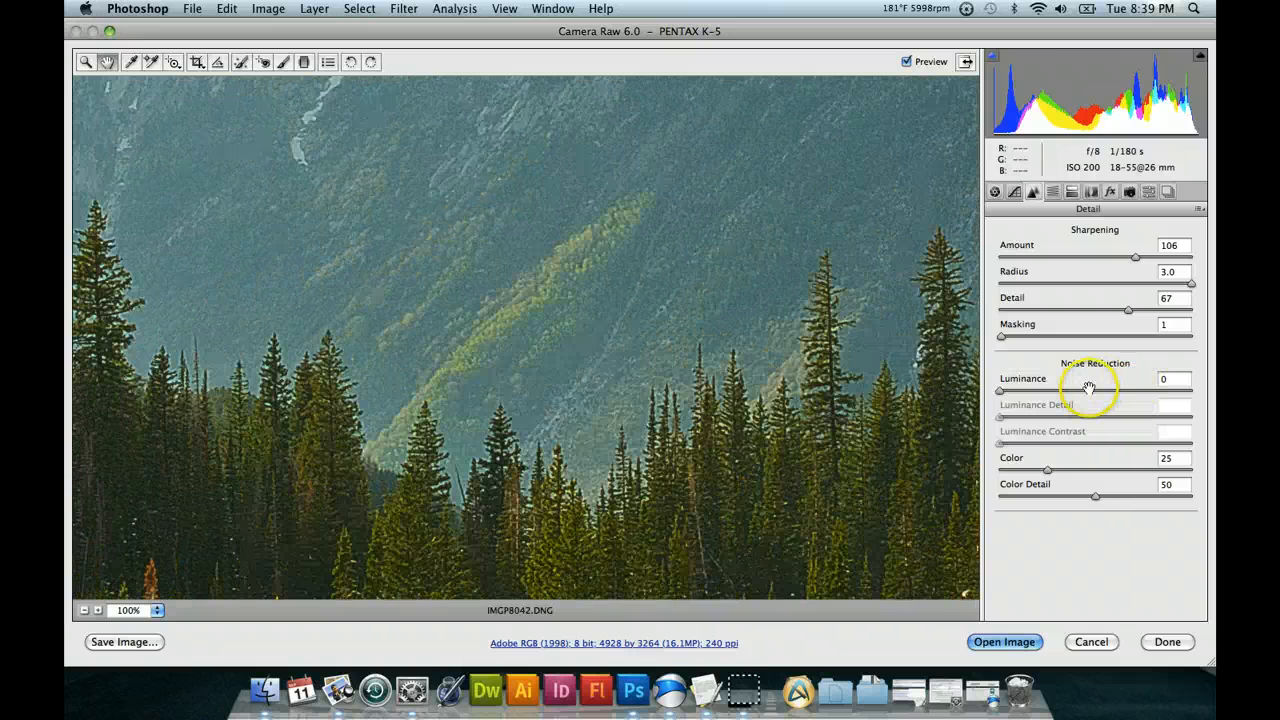
drag(837, 370, 816, 360)
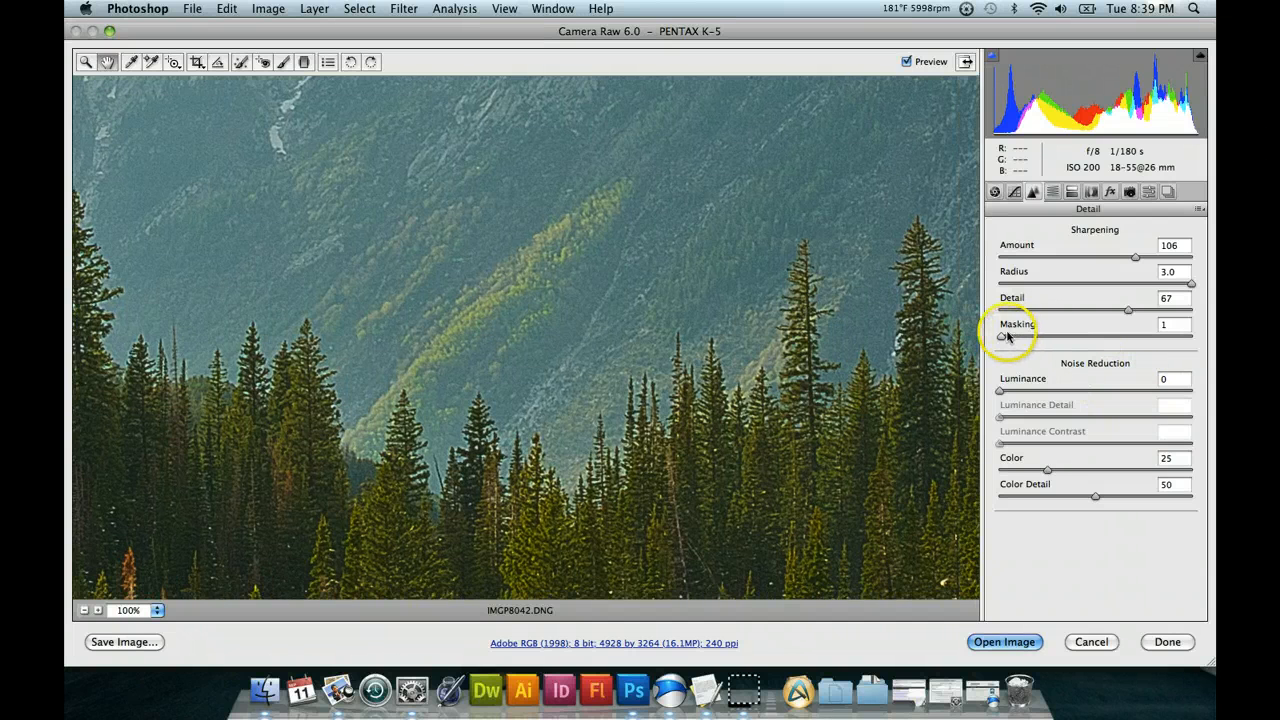
click(1157, 390)
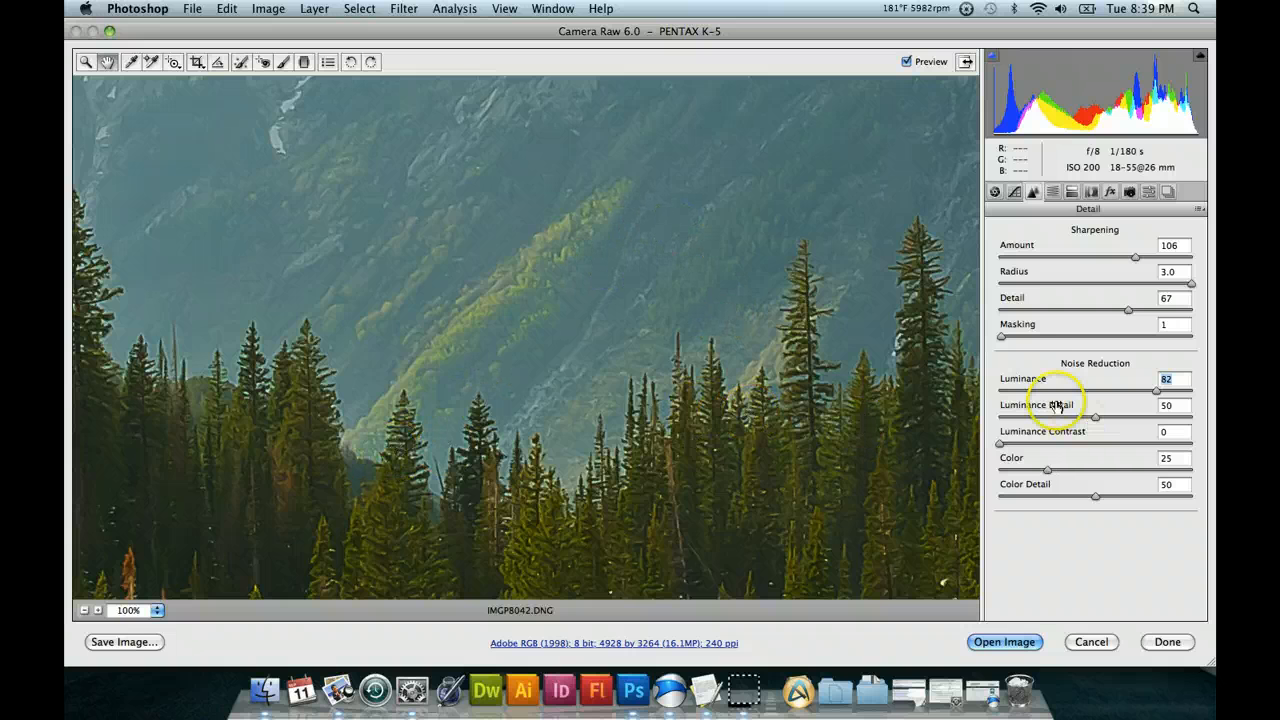
click(999, 390)
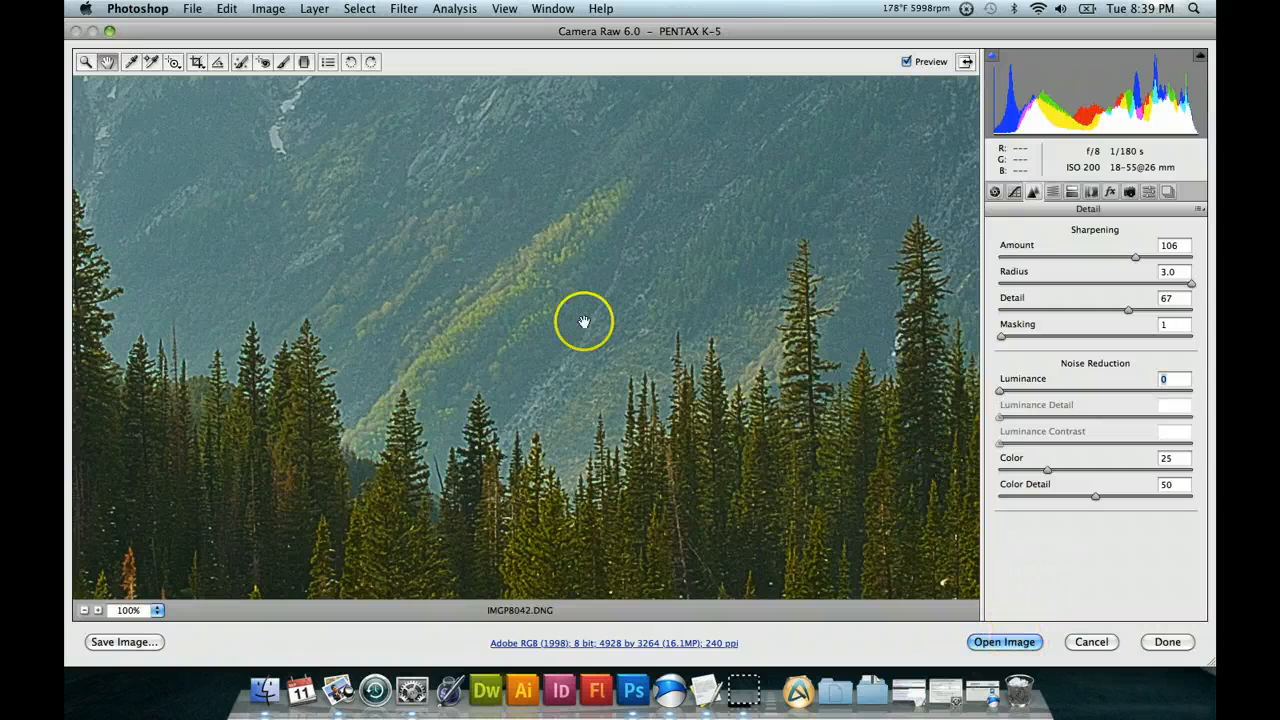
Display the Camera Calibration settings and fit the whole photo in the preview.
click(1133, 193)
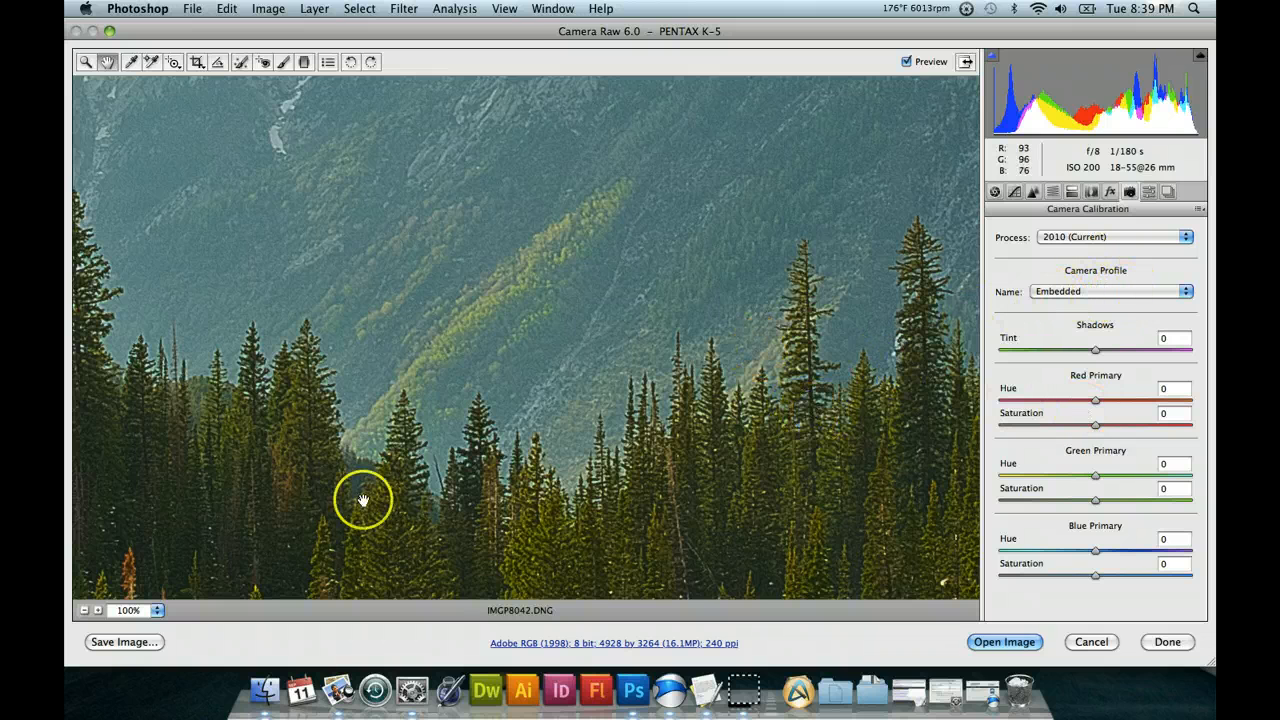
click(157, 610)
click(205, 650)
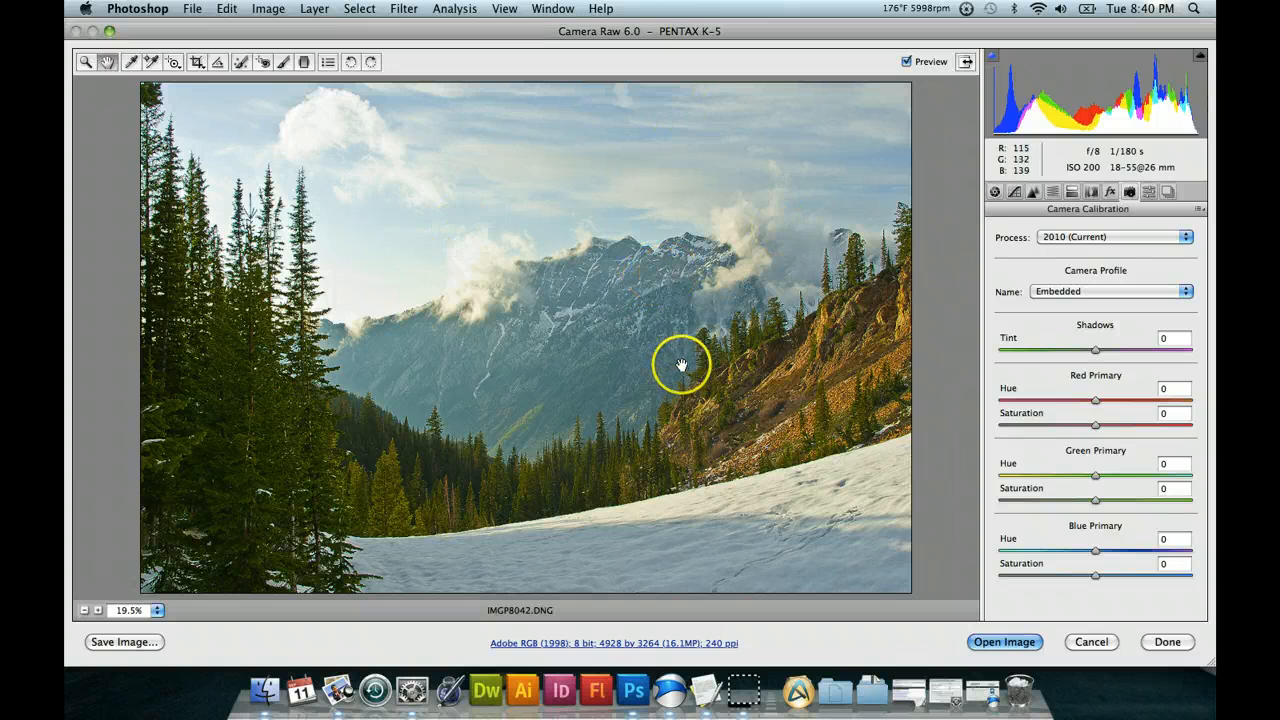
click(192, 10)
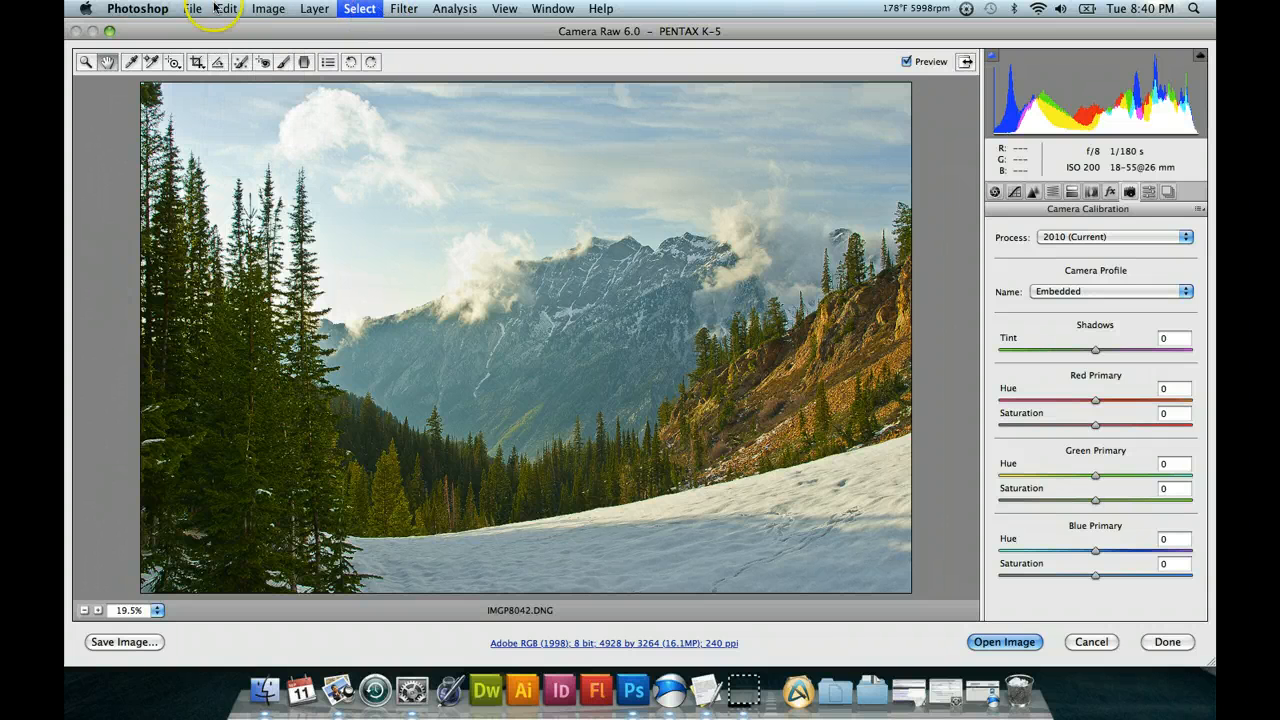
mouse_move(207, 15)
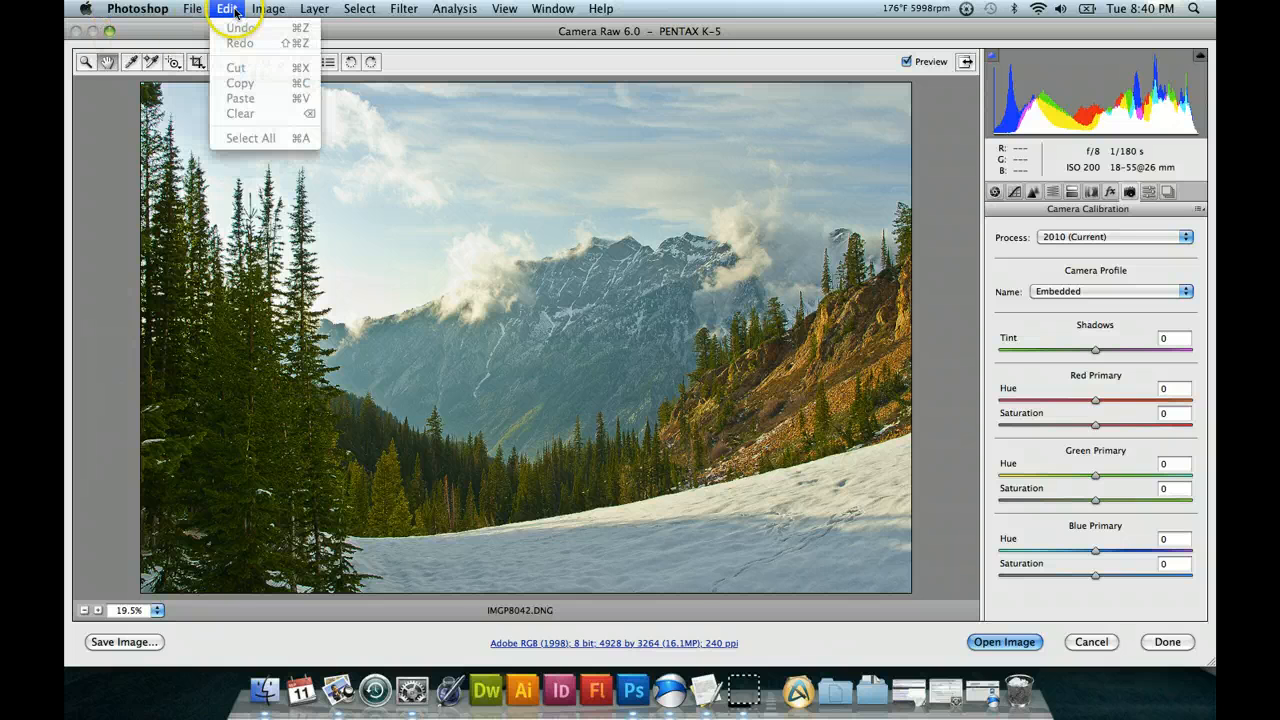
click(226, 10)
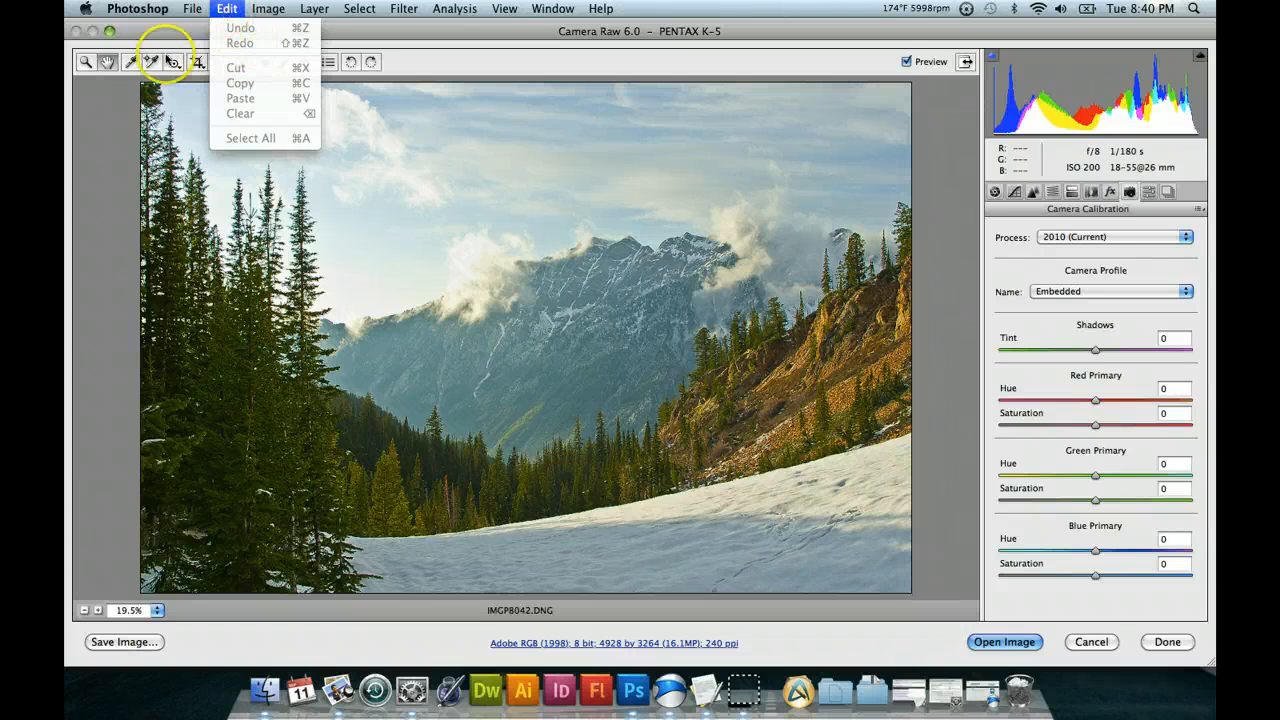
click(893, 35)
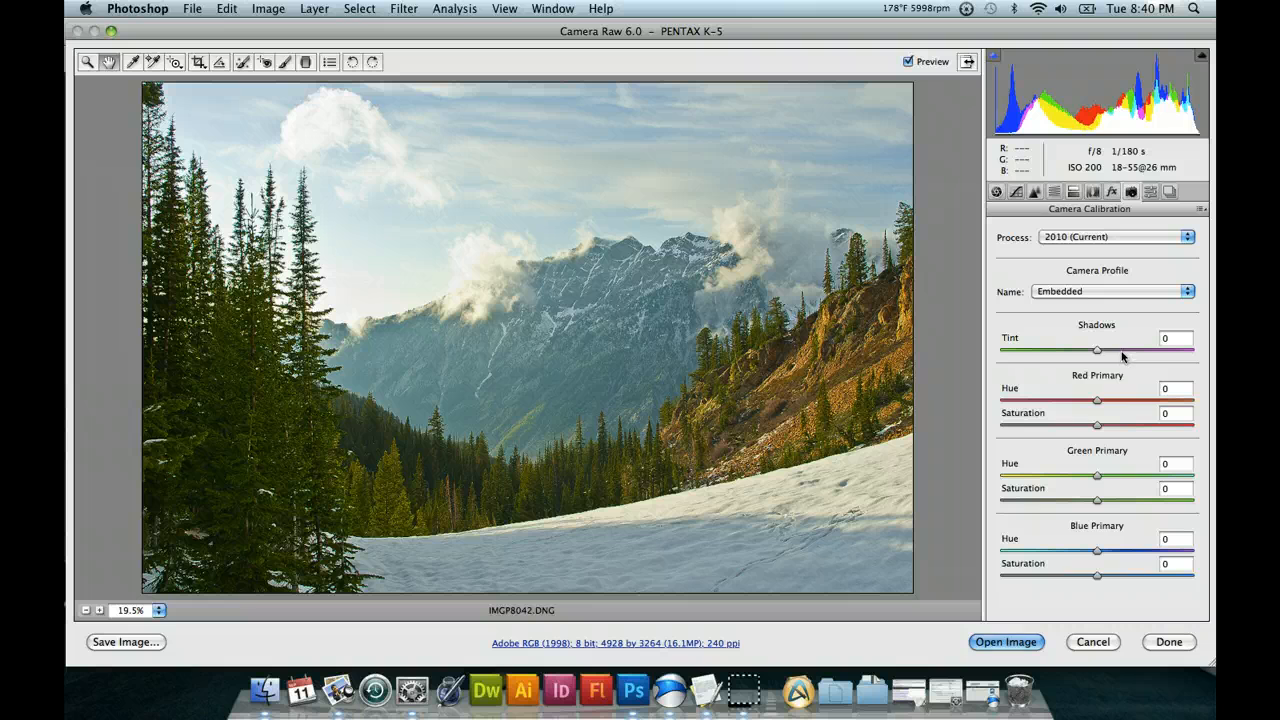
Try Shadows Tint values of -50, -6 and +25 in the camera calibration, and reset the tint to 0.
click(1049, 352)
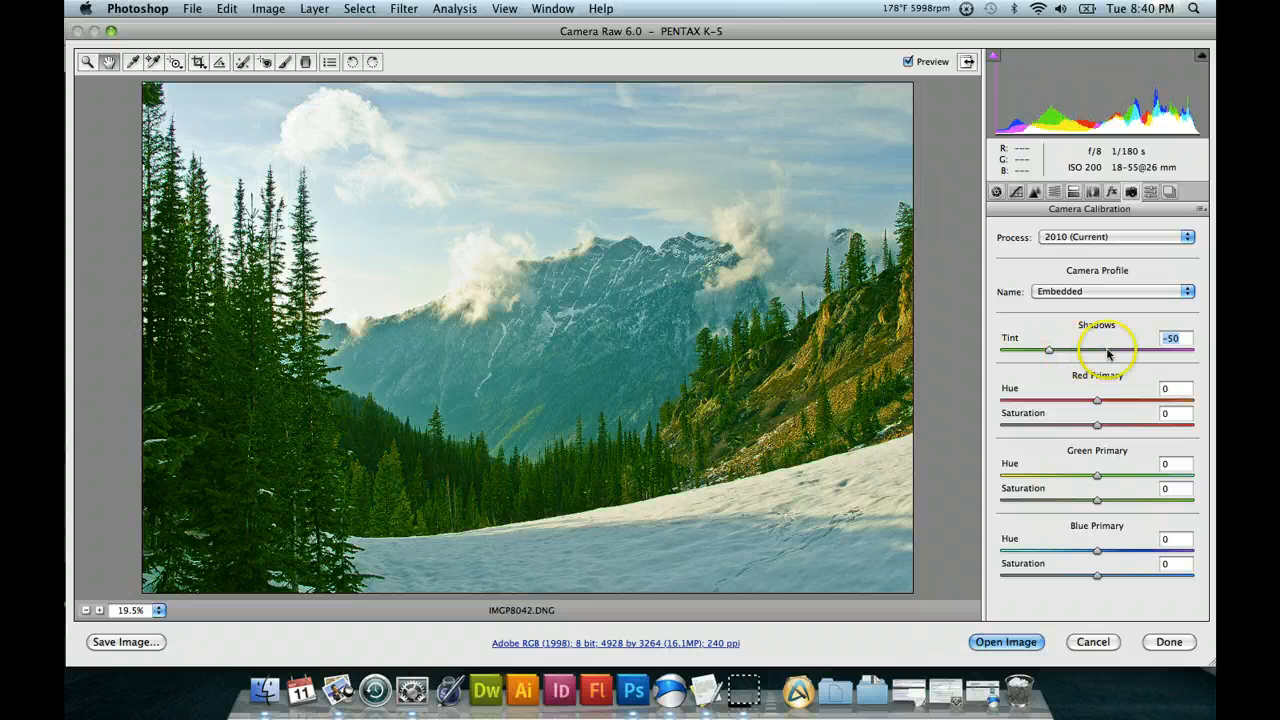
click(1094, 352)
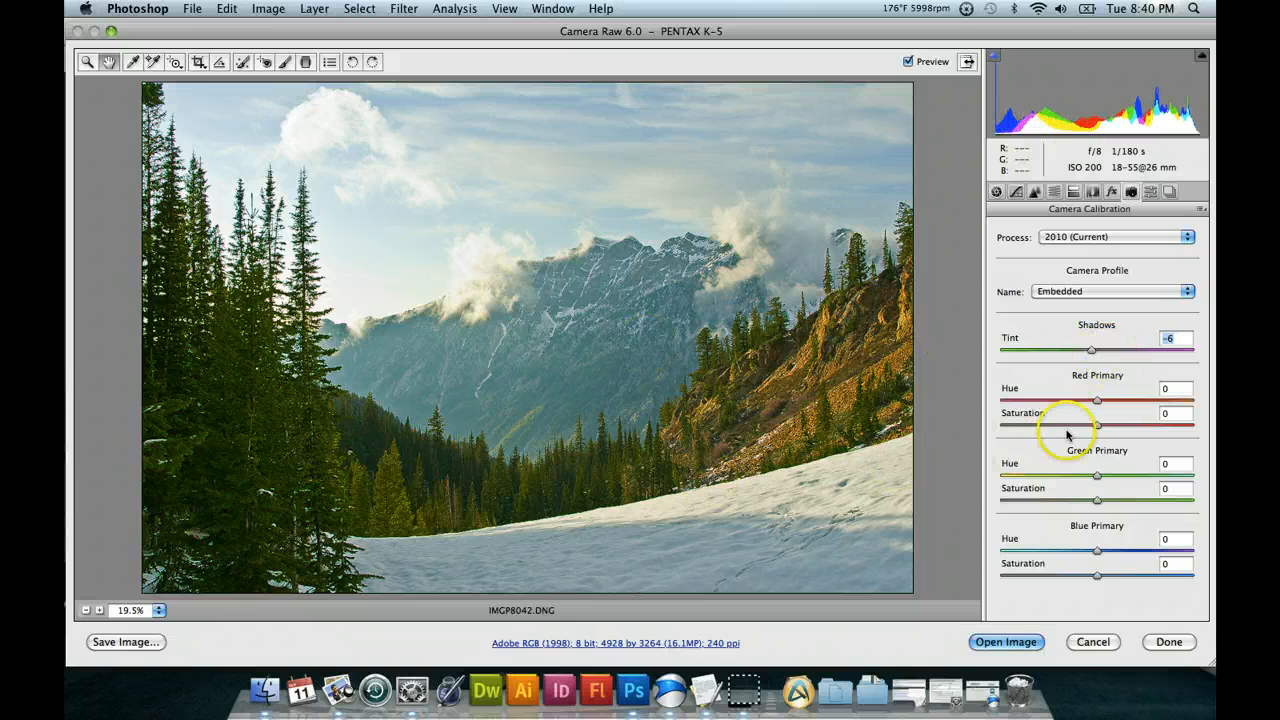
click(1121, 351)
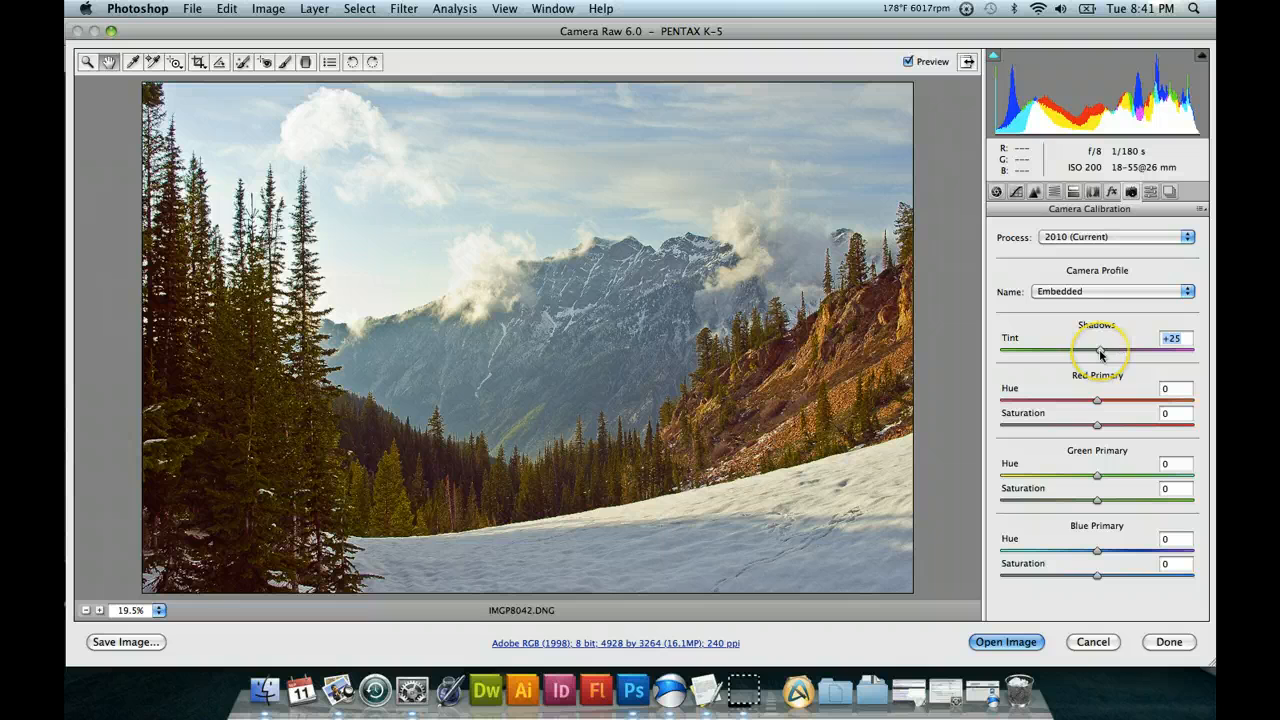
drag(1100, 352, 1182, 350)
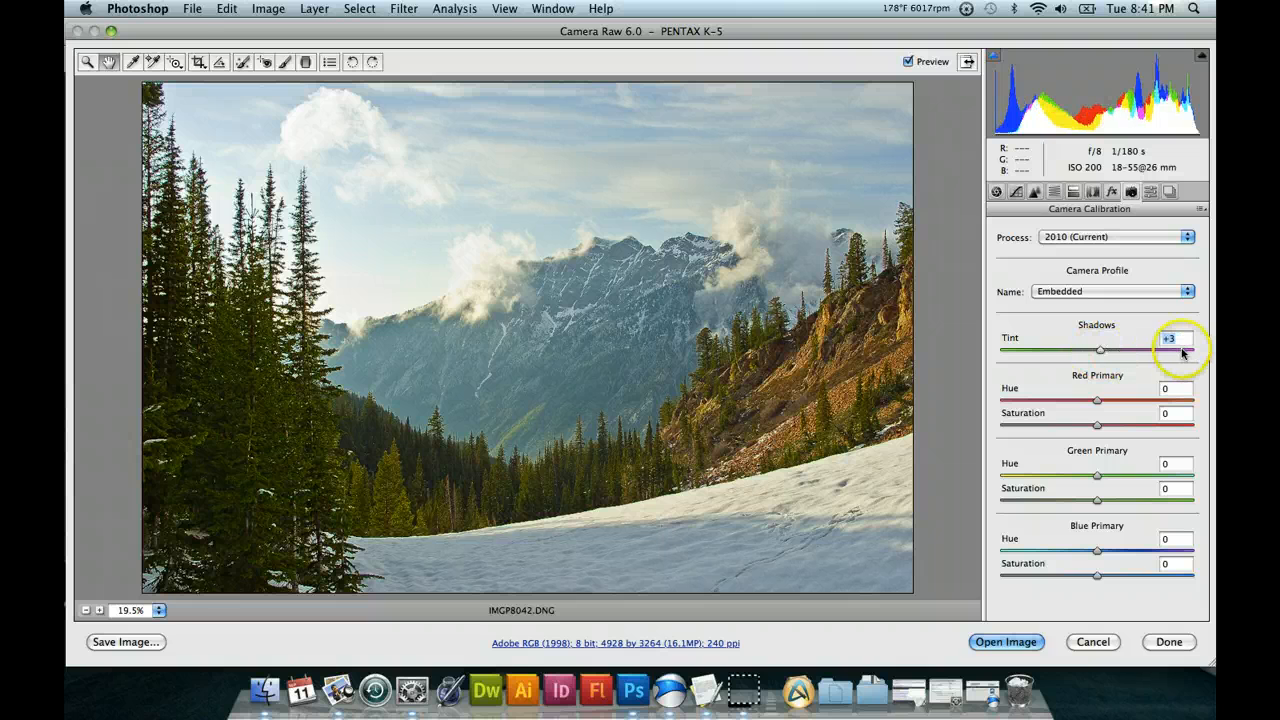
text(0)
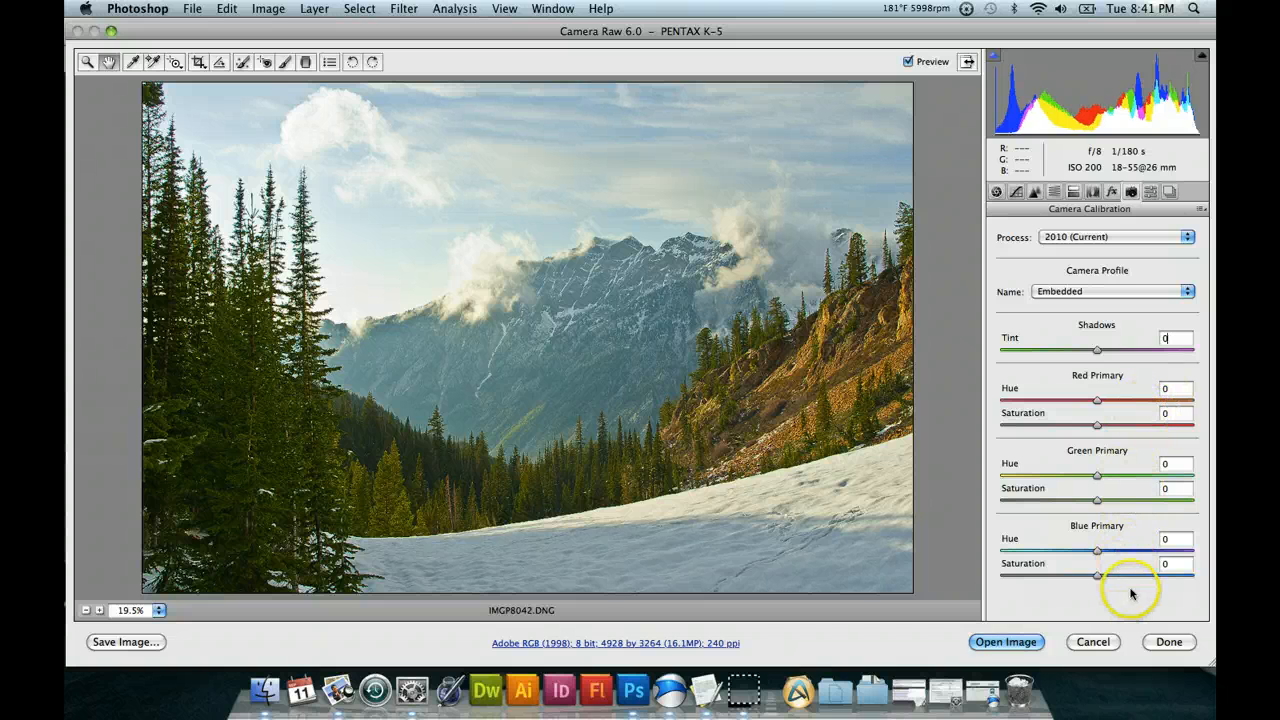
Set the Blue Primary Hue to +2, and the Green Primary Hue to +19 and Saturation to +7.
click(1133, 551)
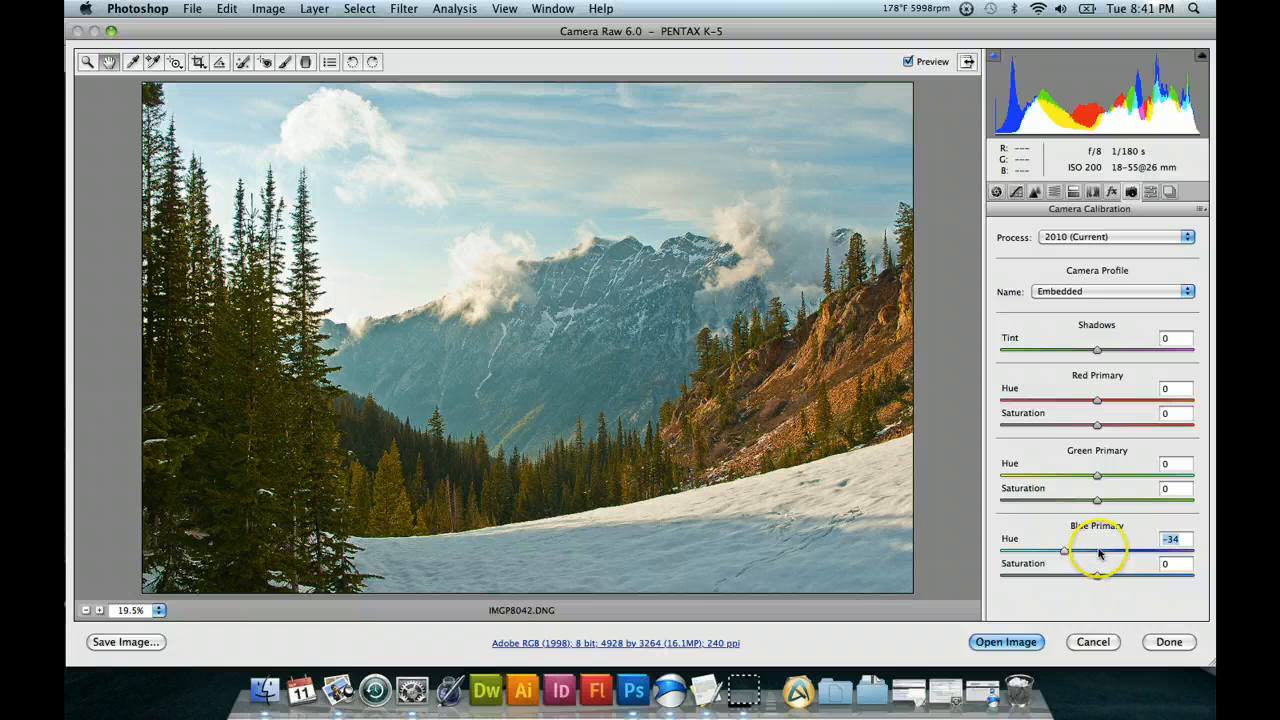
click(1099, 551)
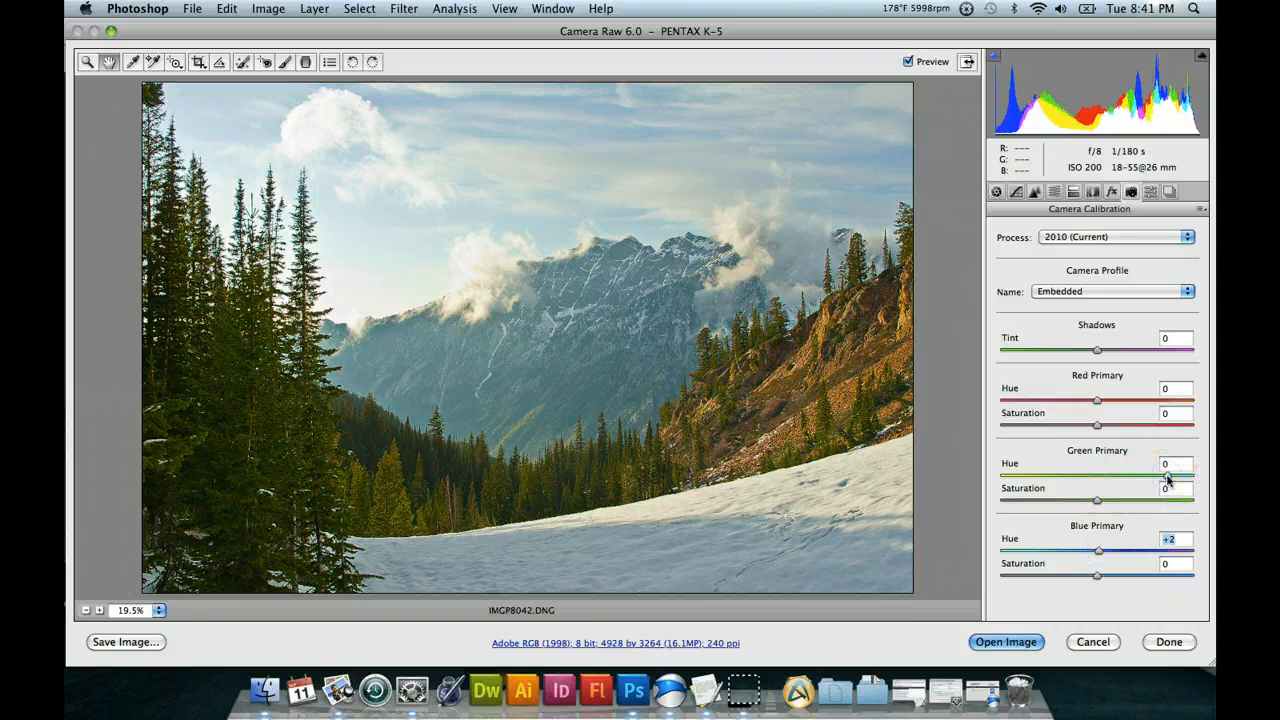
click(1167, 476)
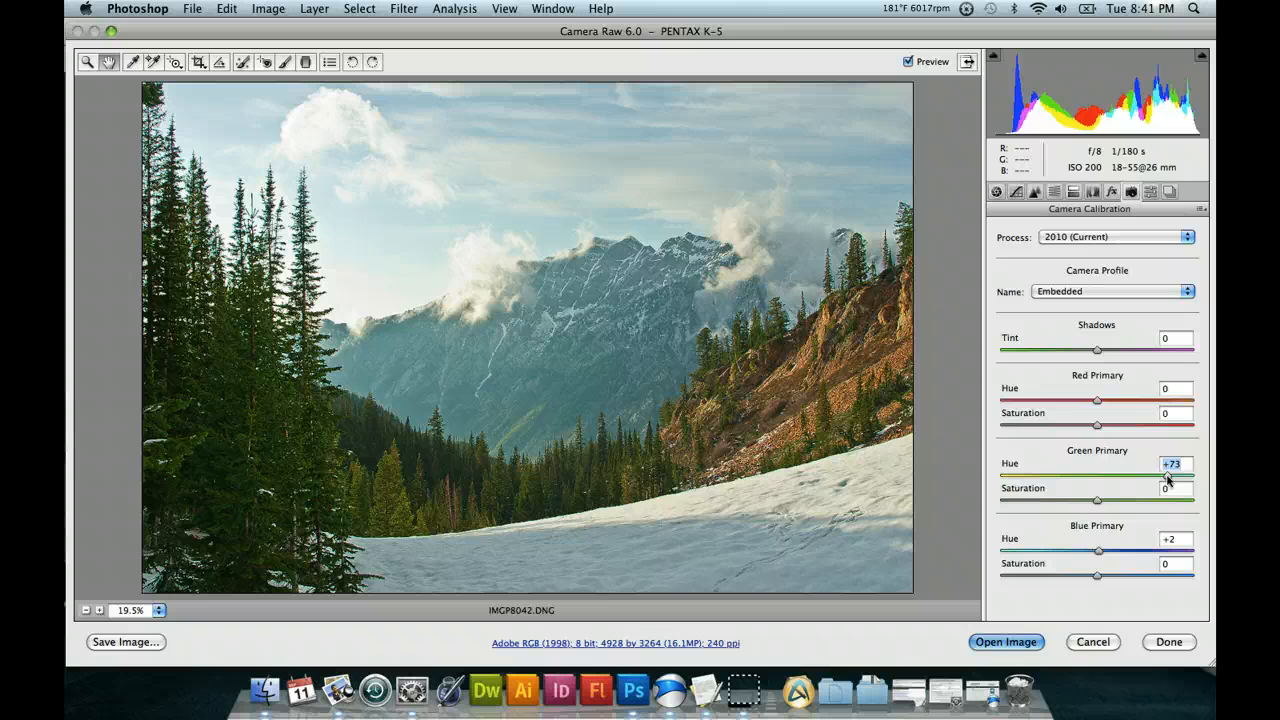
click(1097, 477)
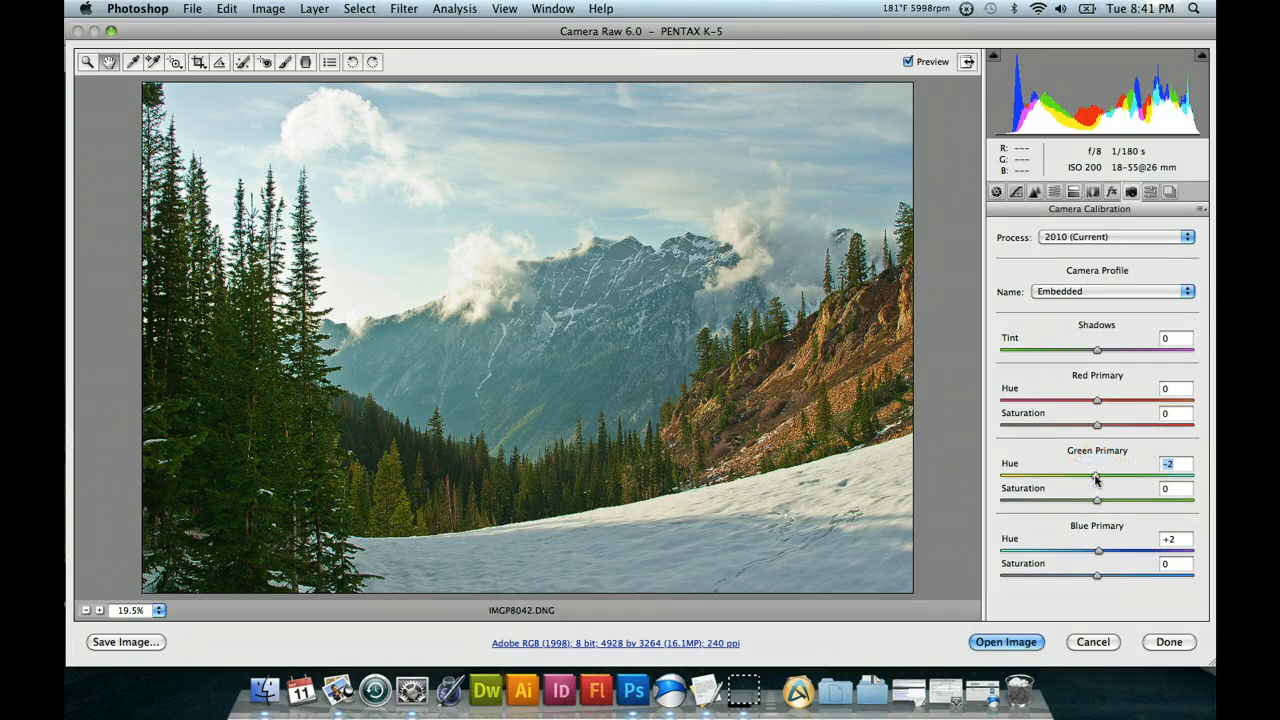
click(1116, 478)
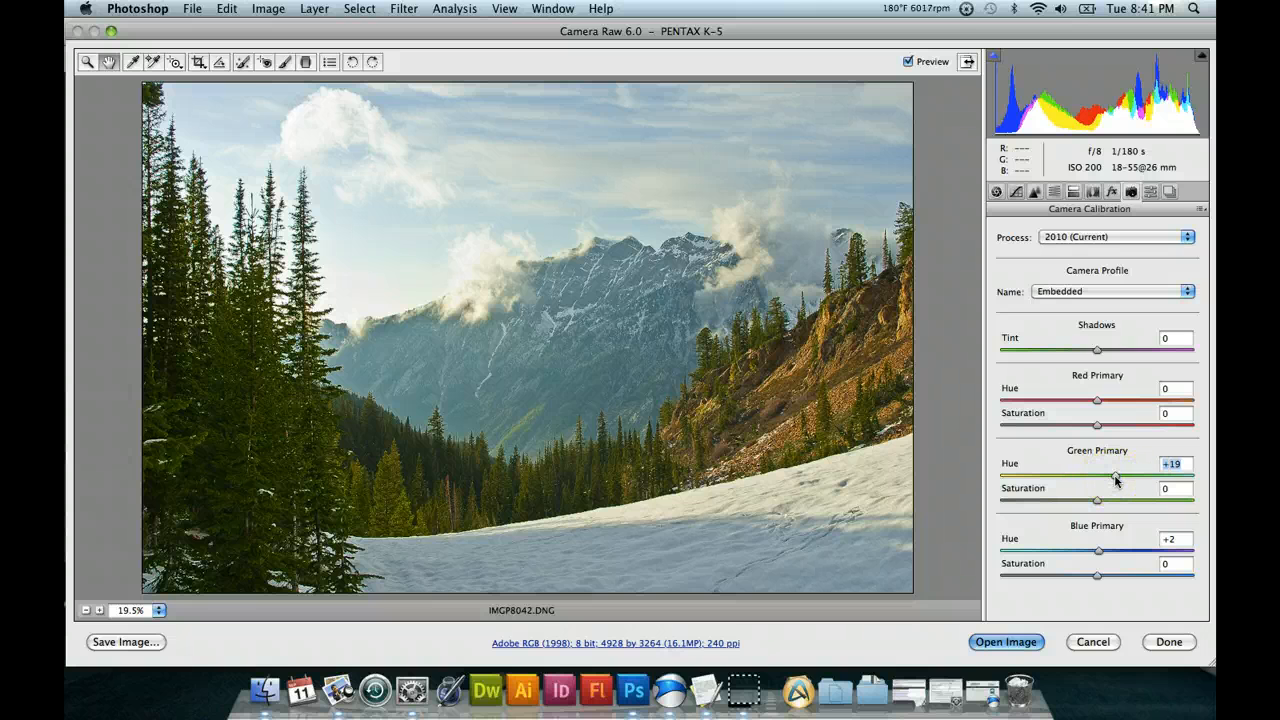
drag(1131, 502, 1161, 502)
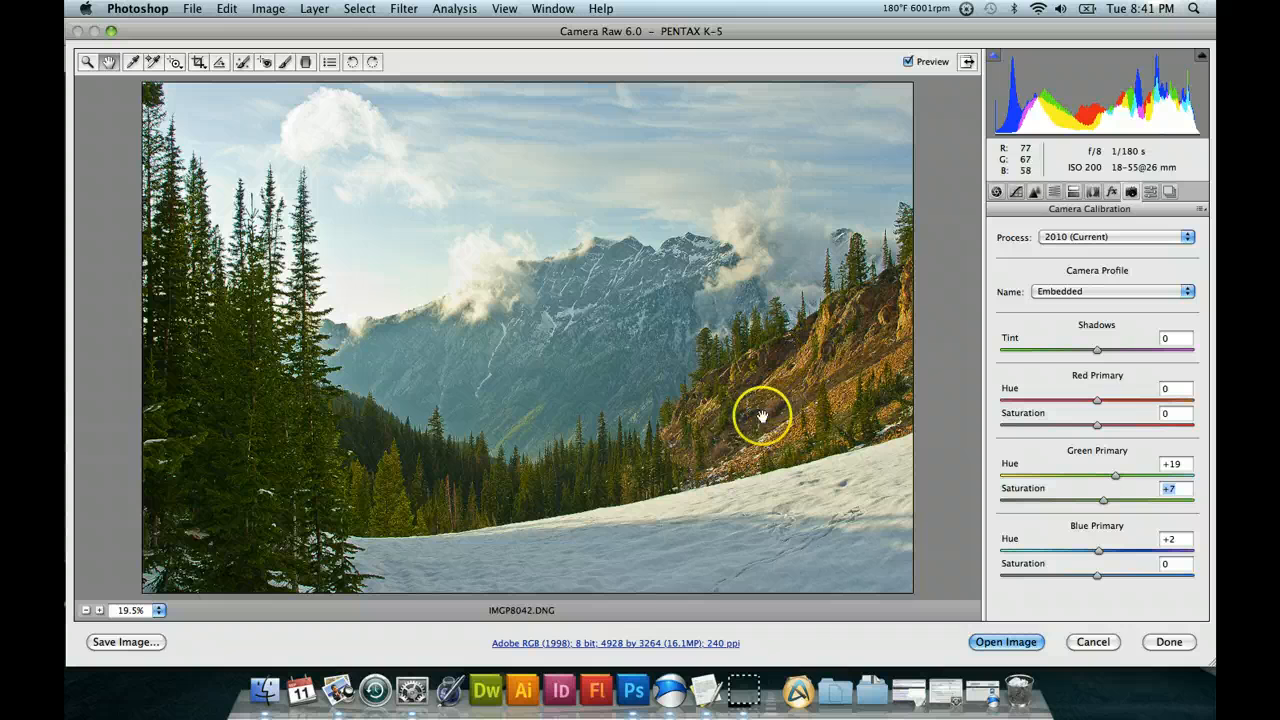
Set the Red Primary Hue to -14 and its Saturation to +61.
click(1148, 401)
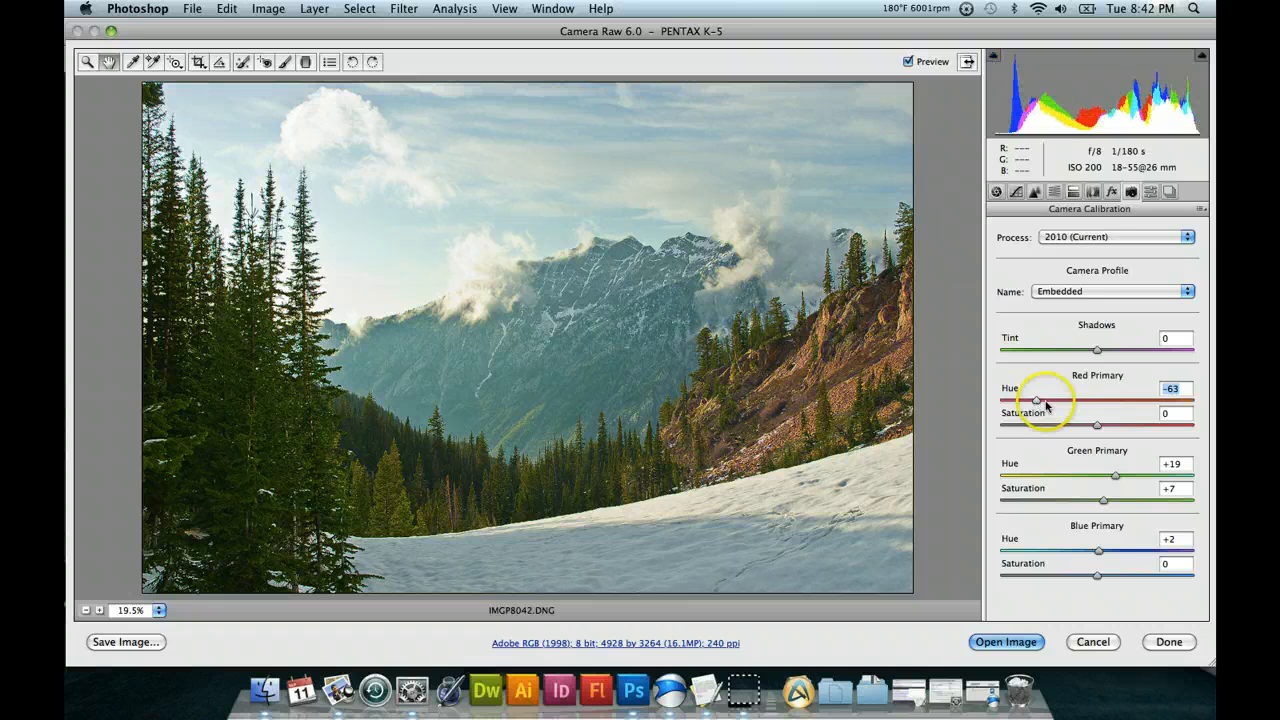
click(1156, 425)
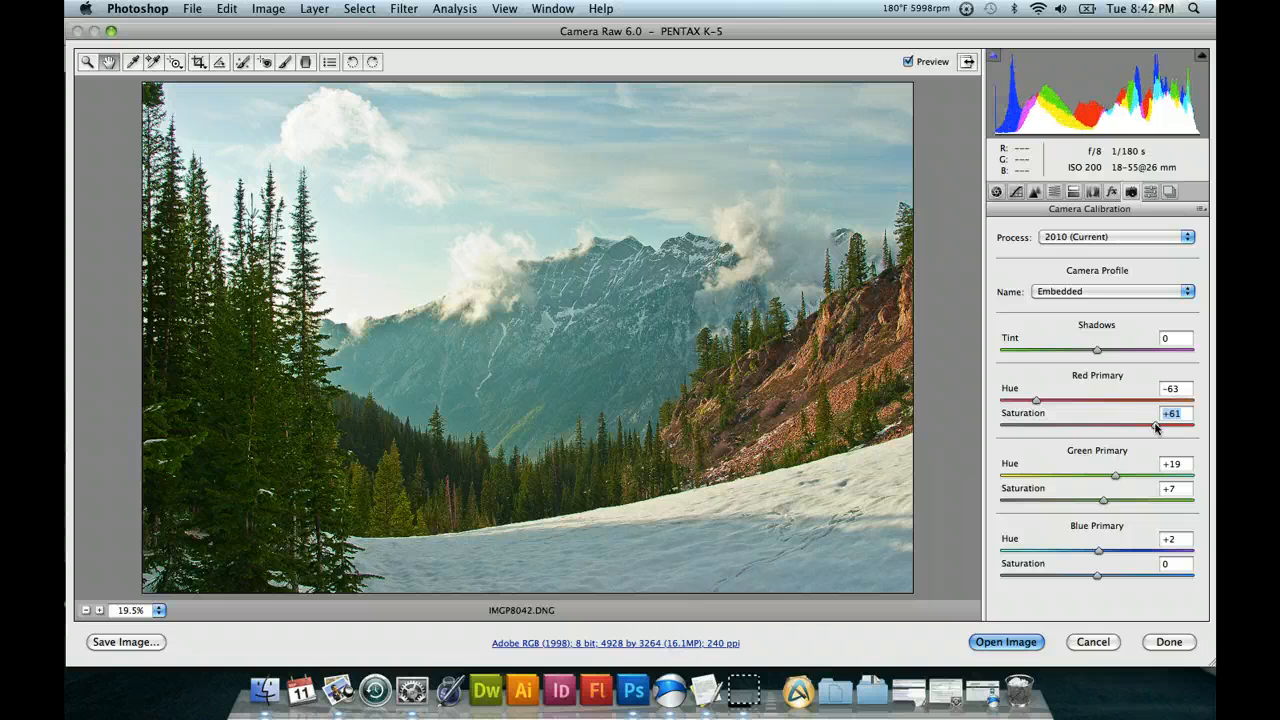
click(1084, 401)
Set the Red Primary Hue to -29 and its Saturation to +65 in the camera calibration.
drag(1156, 424, 1193, 426)
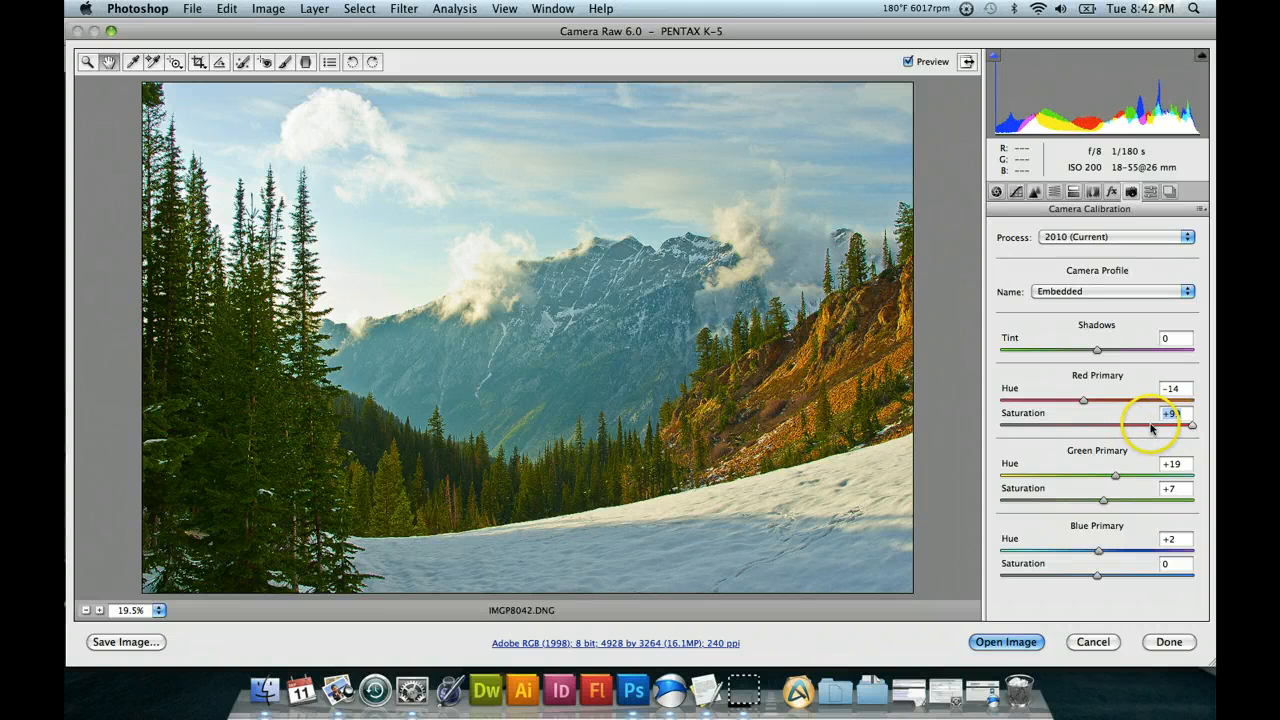
click(1151, 427)
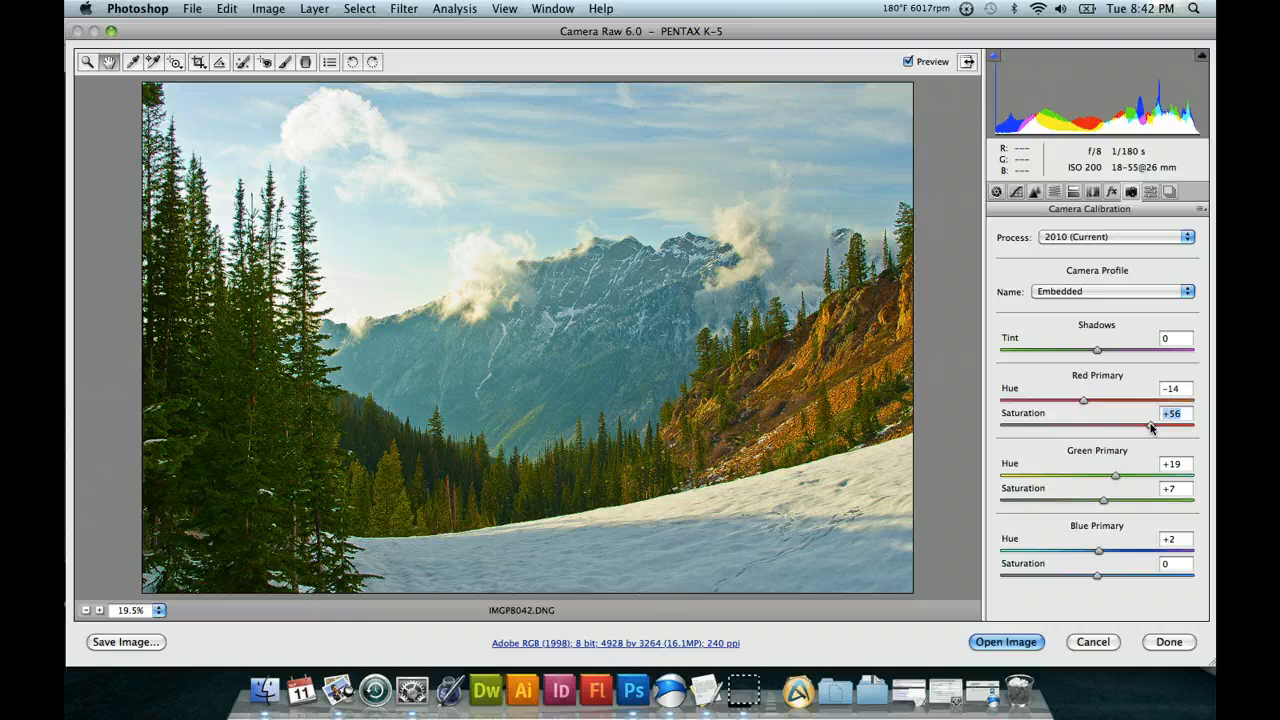
click(1167, 427)
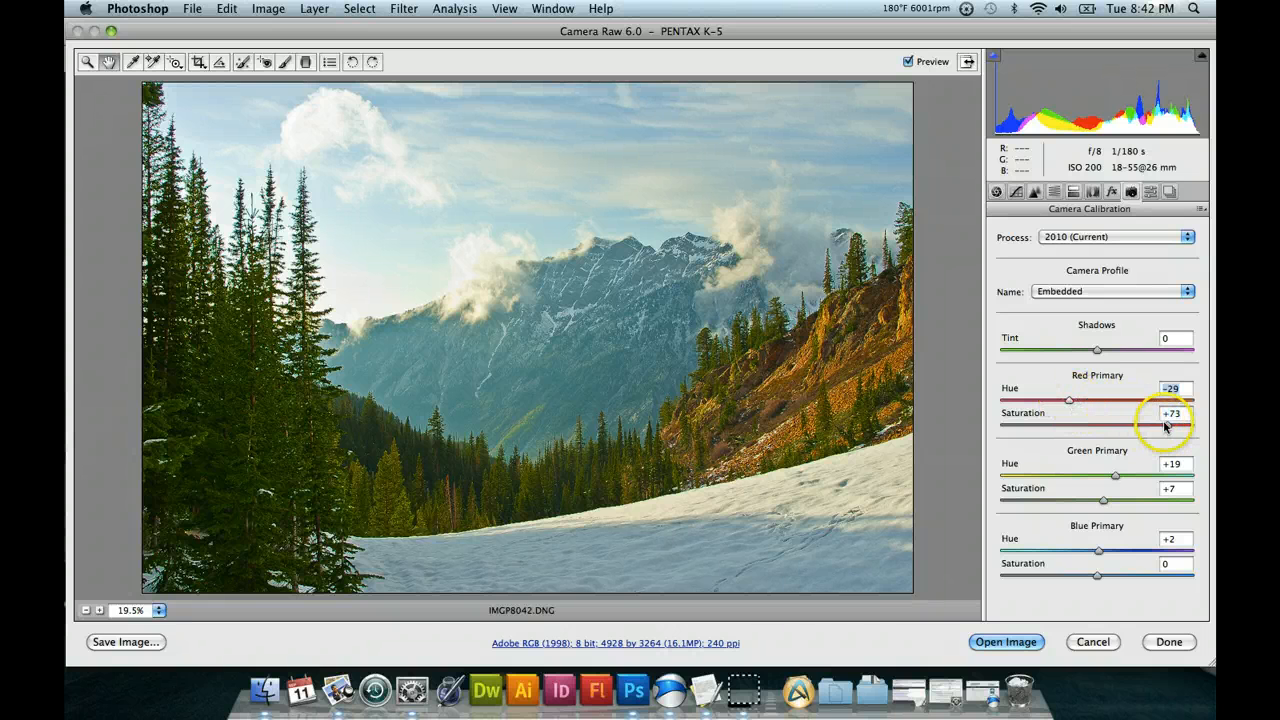
drag(1164, 427, 1160, 427)
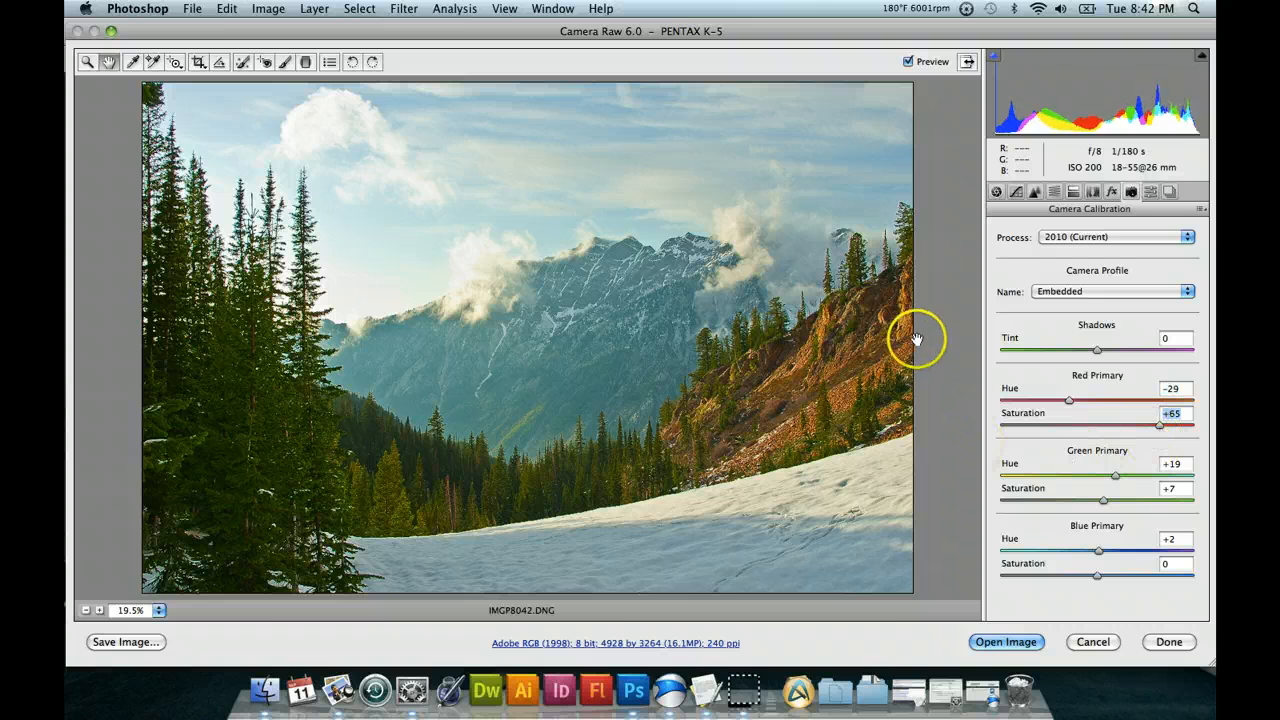
Display the Lens Corrections settings and set Fix Red/Cyan Fringe to -32 while checking the treetops against the sky up close.
click(1094, 193)
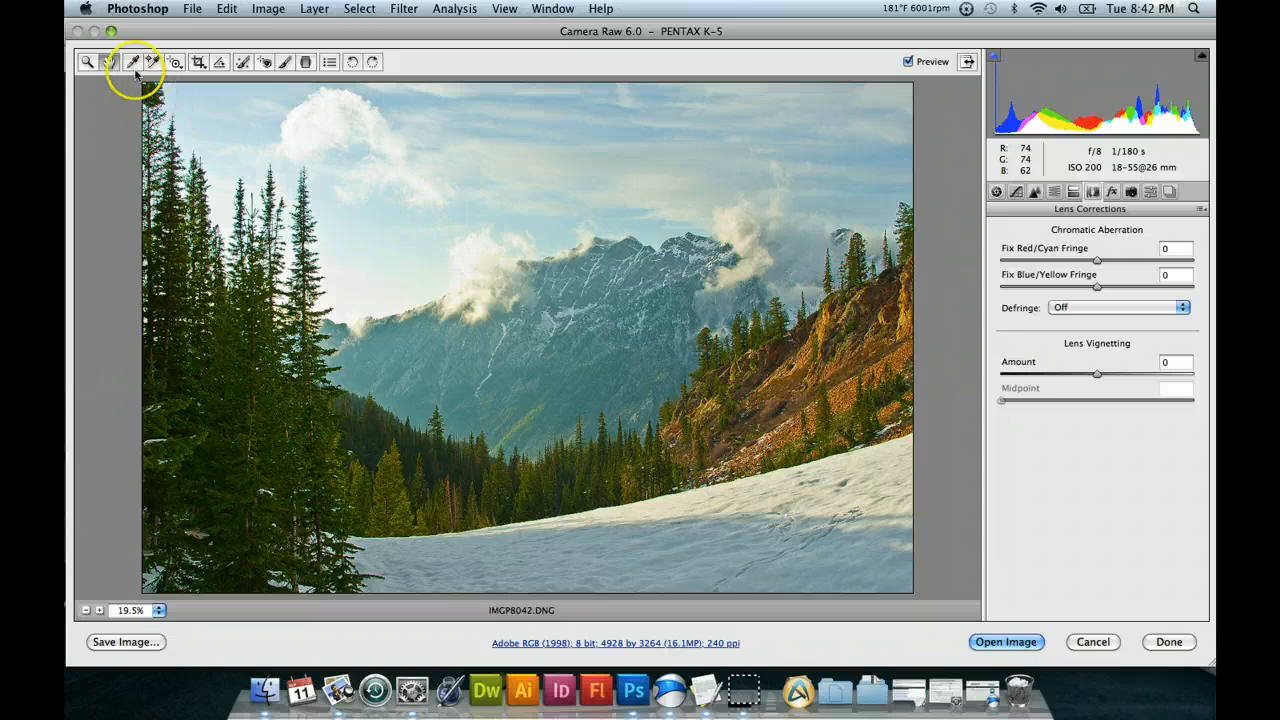
click(87, 63)
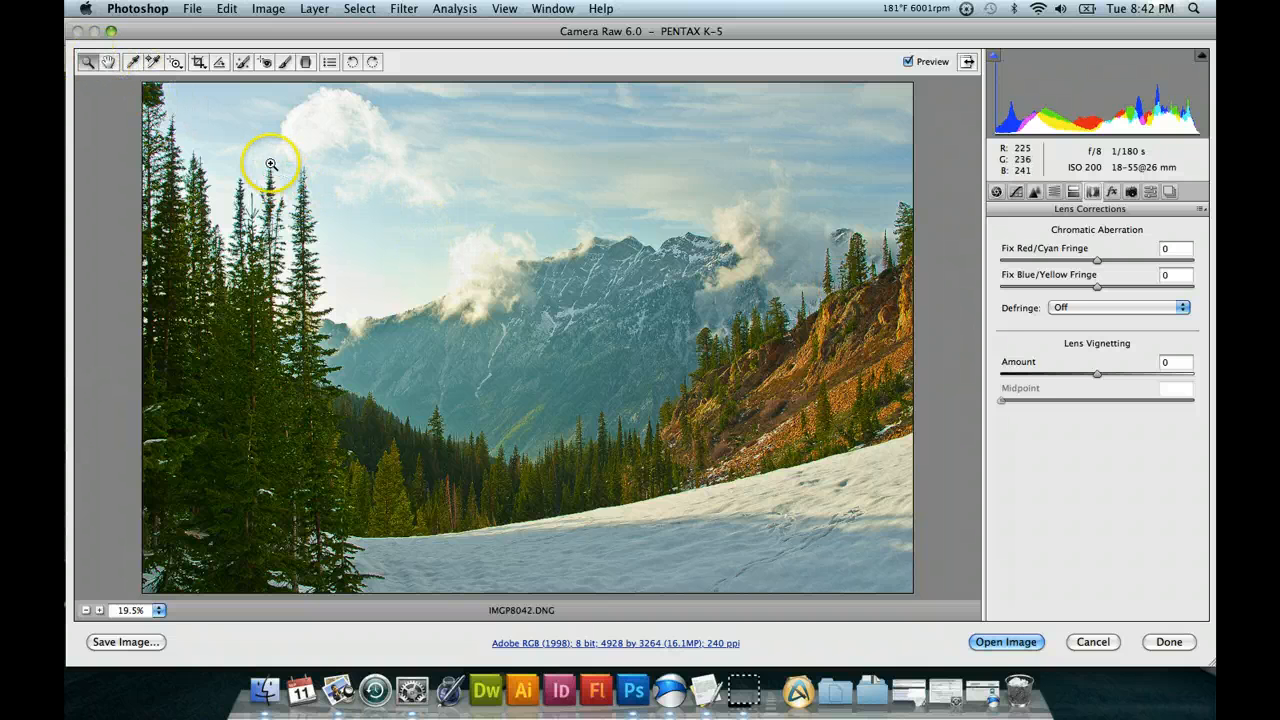
drag(247, 160, 400, 311)
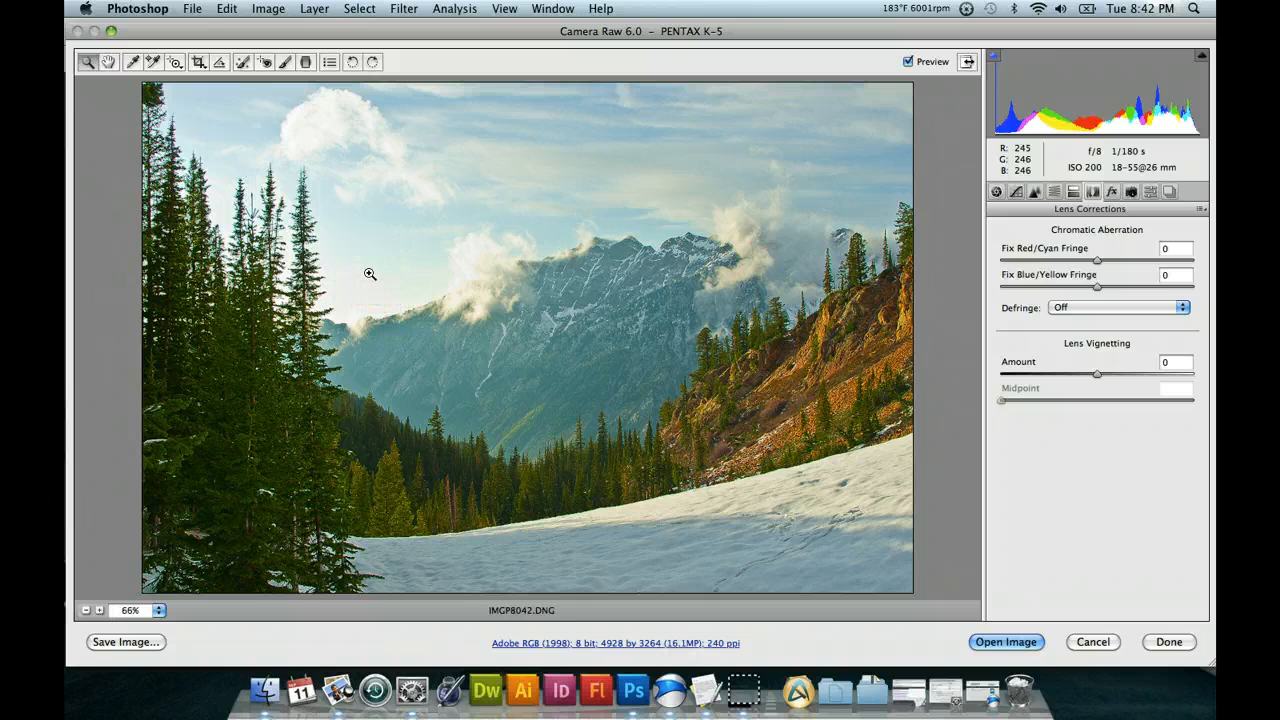
click(326, 210)
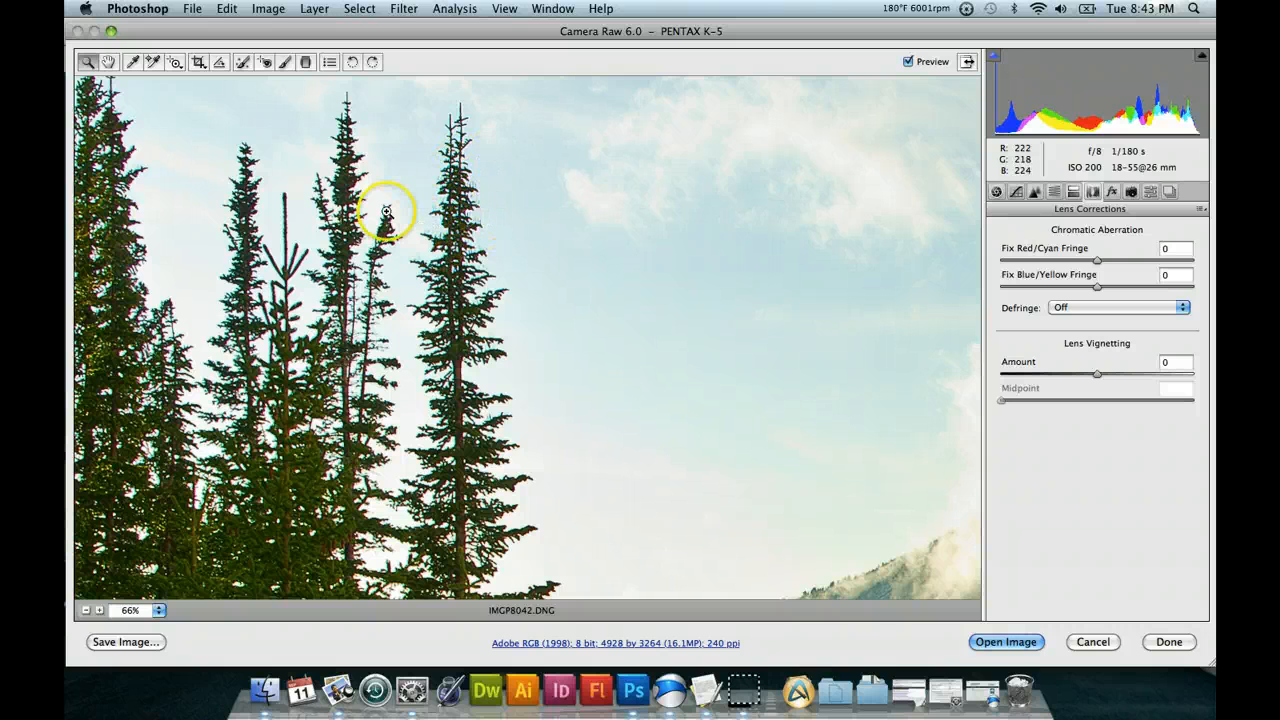
drag(431, 166, 526, 295)
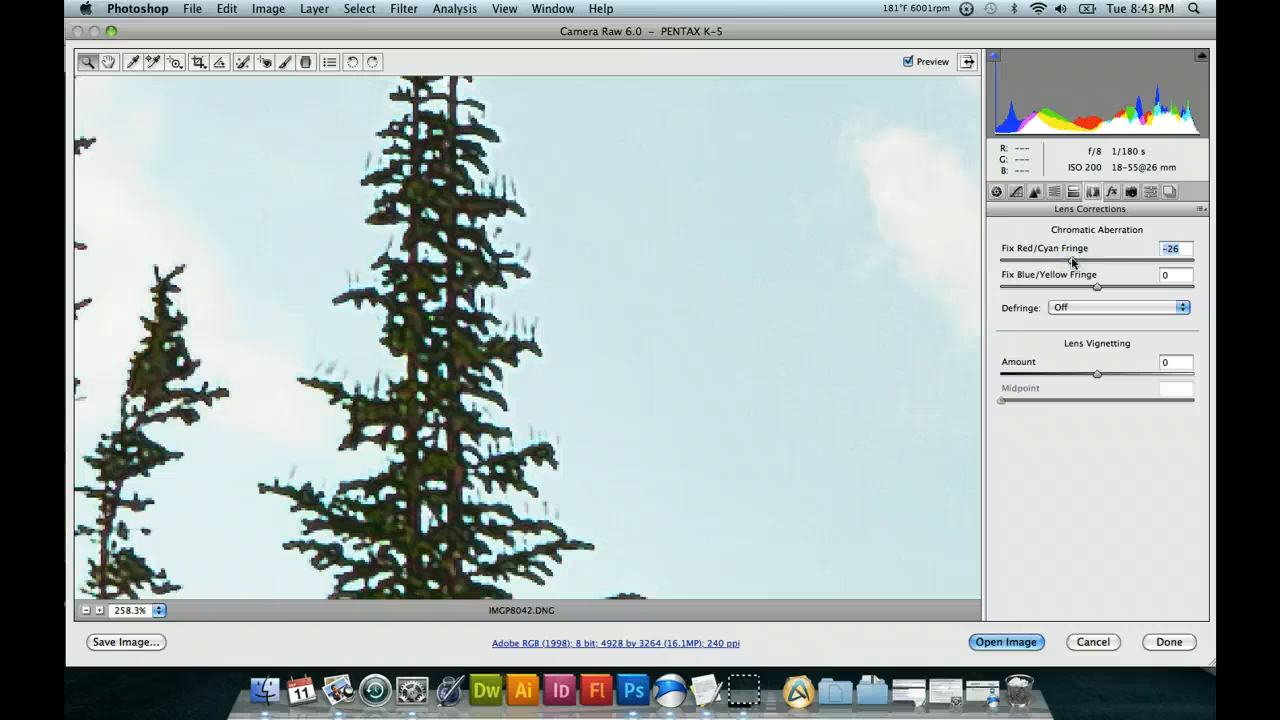
drag(1073, 262, 1029, 264)
drag(1067, 261, 1067, 262)
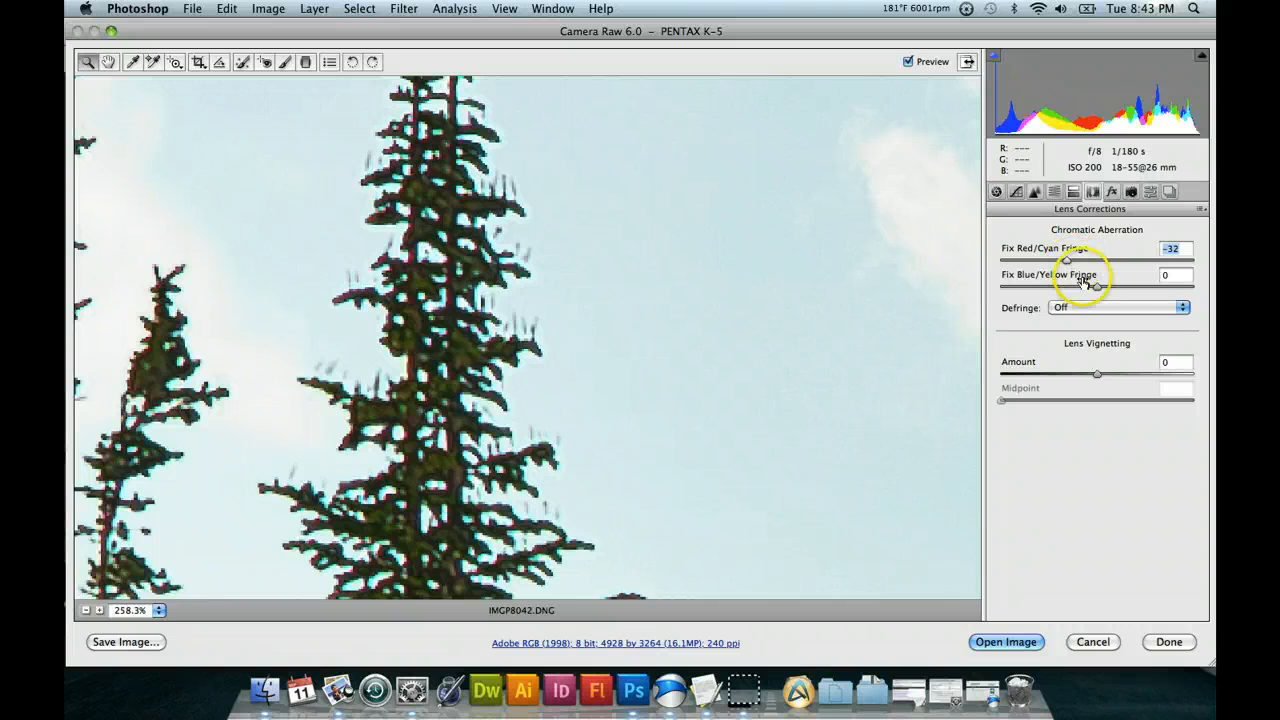
Try Fix Blue/Yellow Fringe values of +31, -13, +3 and -22 on the treetops.
drag(1121, 287, 1127, 287)
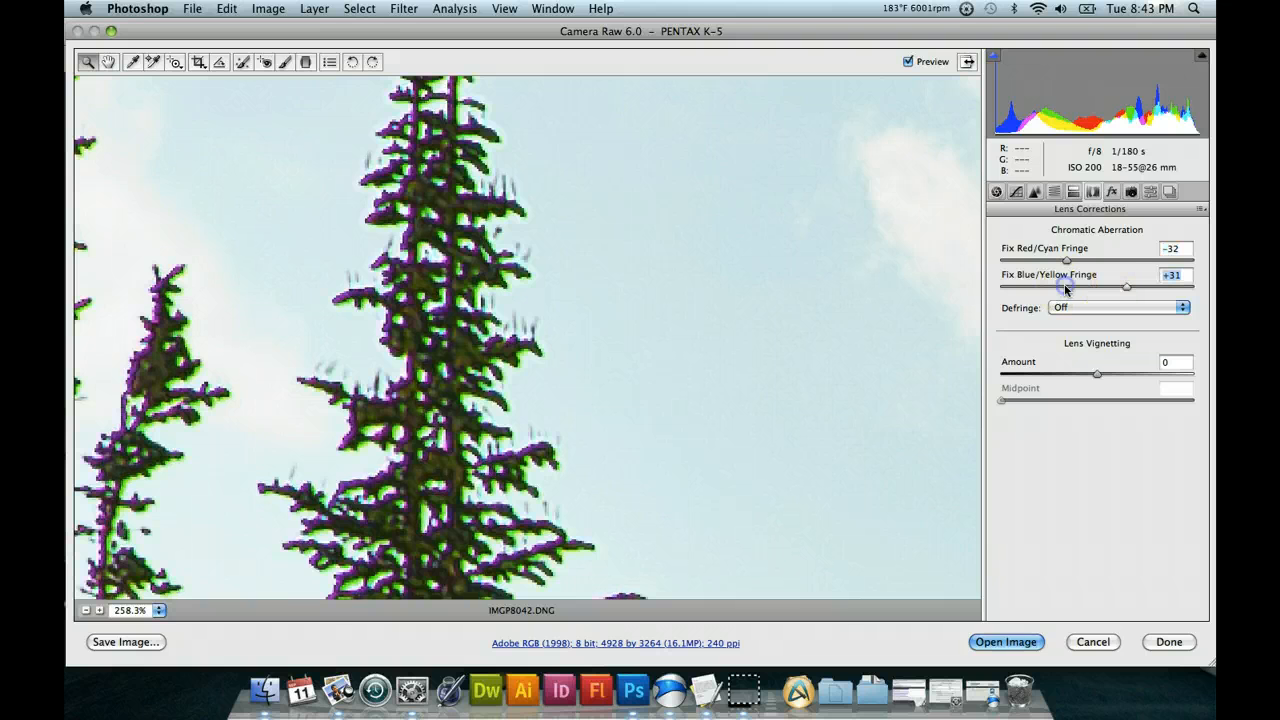
drag(1066, 289, 1085, 289)
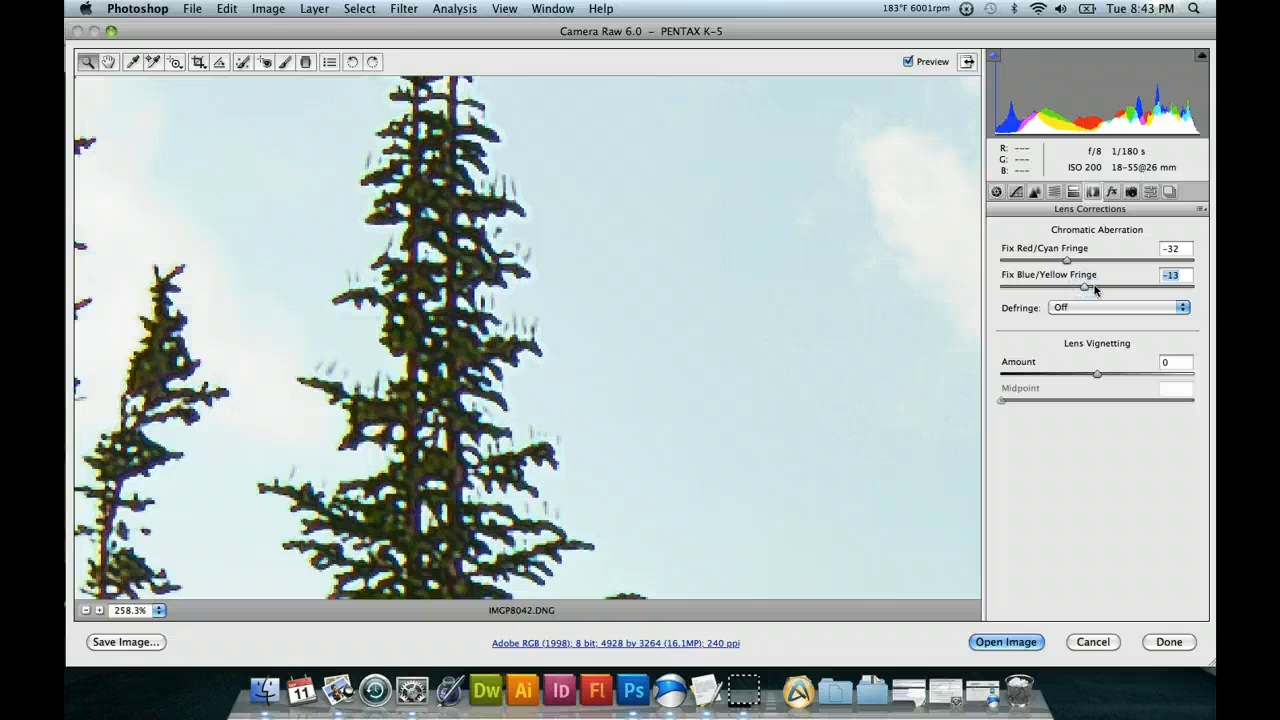
drag(1099, 288, 1100, 289)
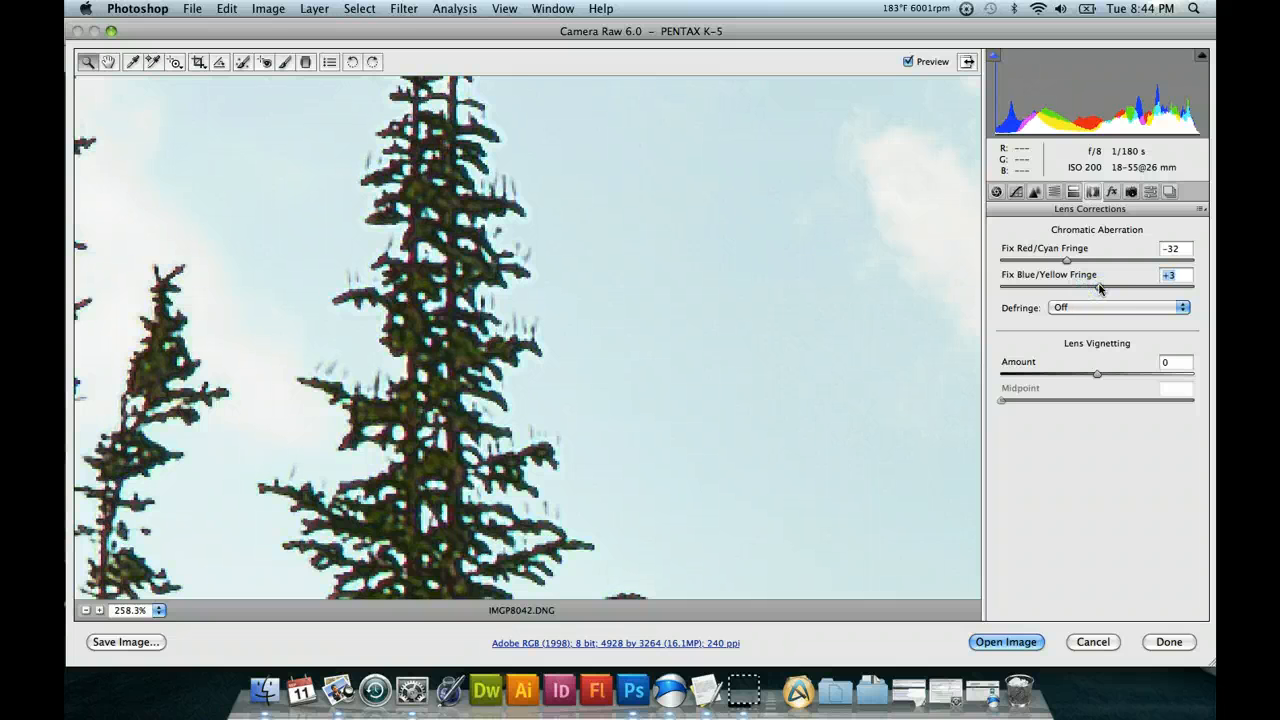
click(1077, 288)
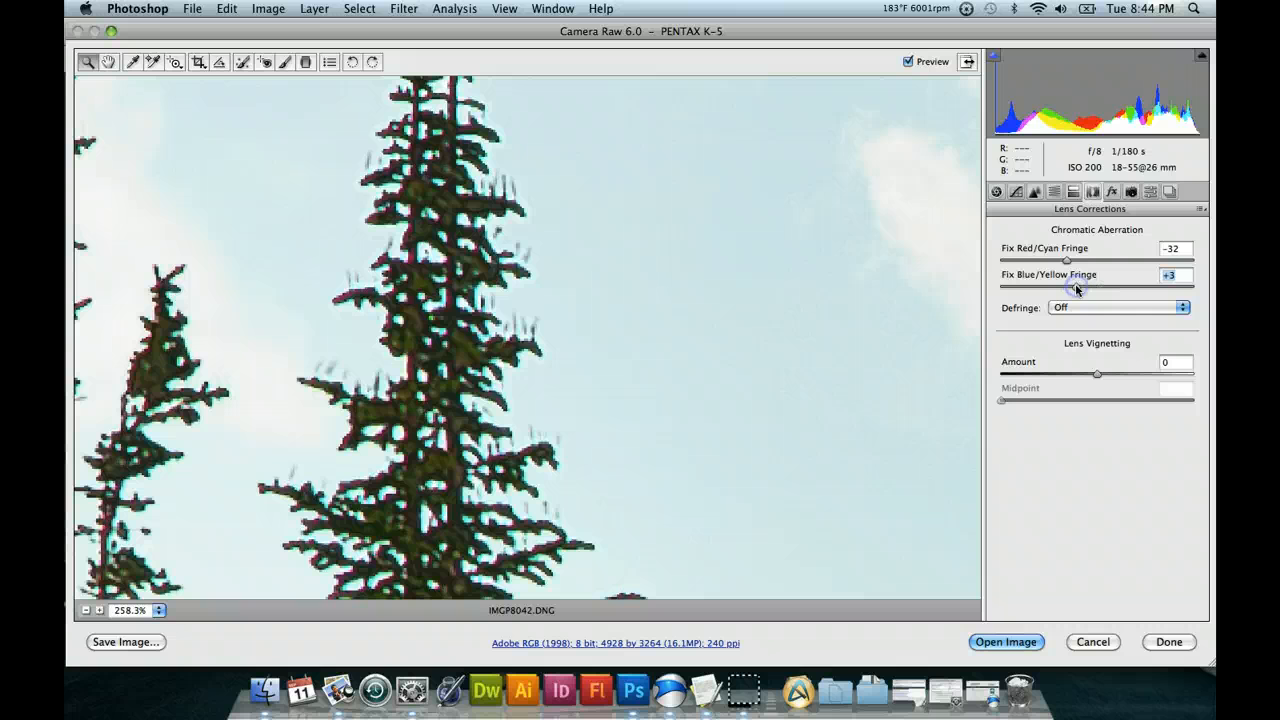
click(1090, 289)
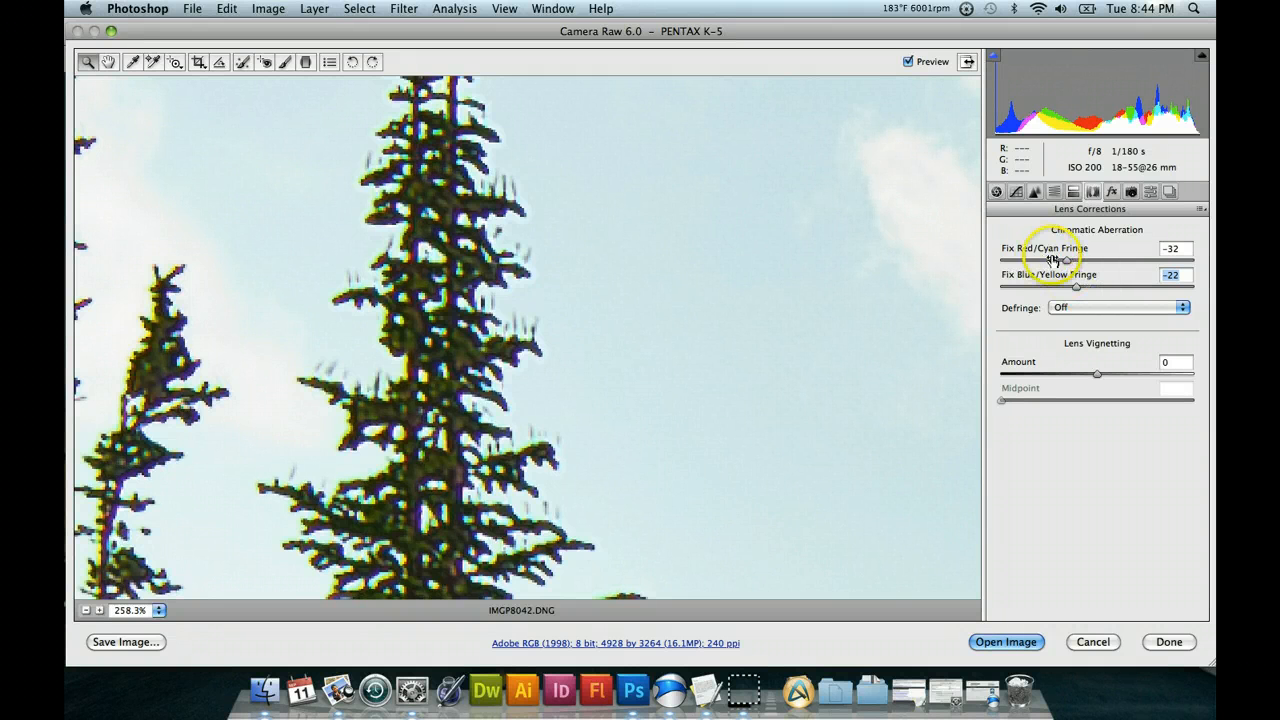
Set Fix Red/Cyan Fringe to -23 and Fix Blue/Yellow Fringe to -12, and fit the whole photo in the preview.
click(1077, 259)
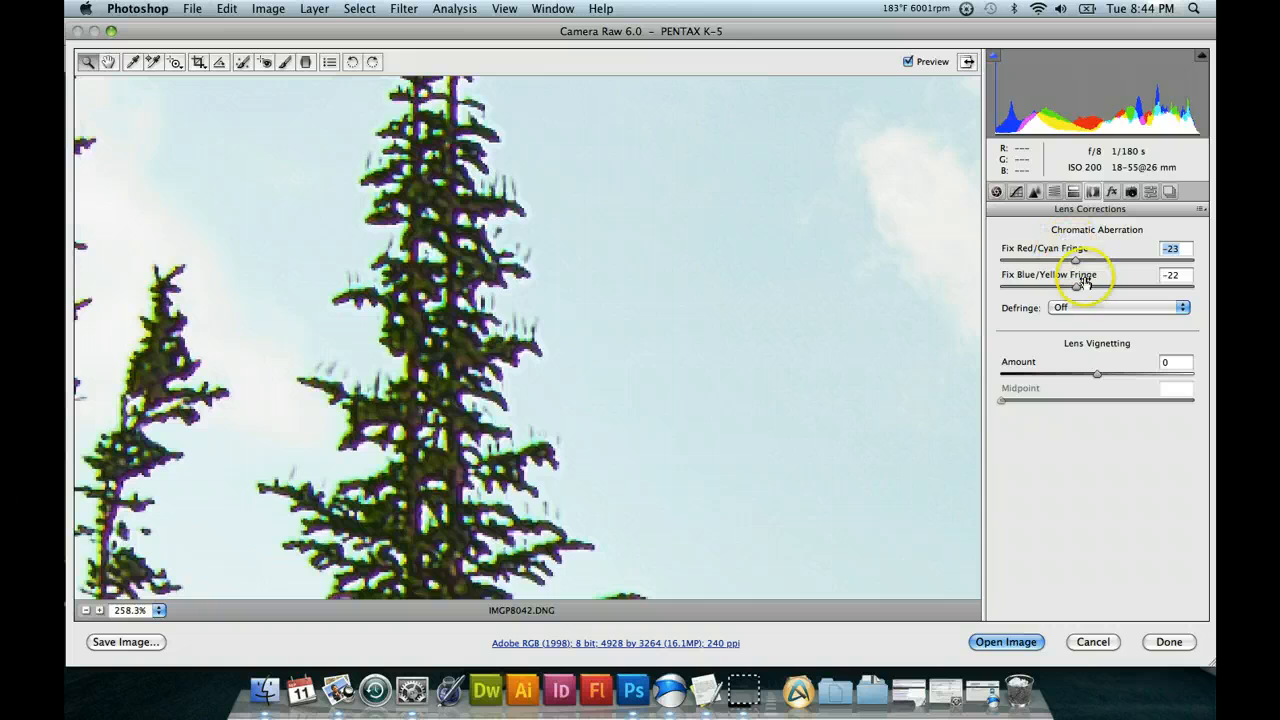
click(1086, 286)
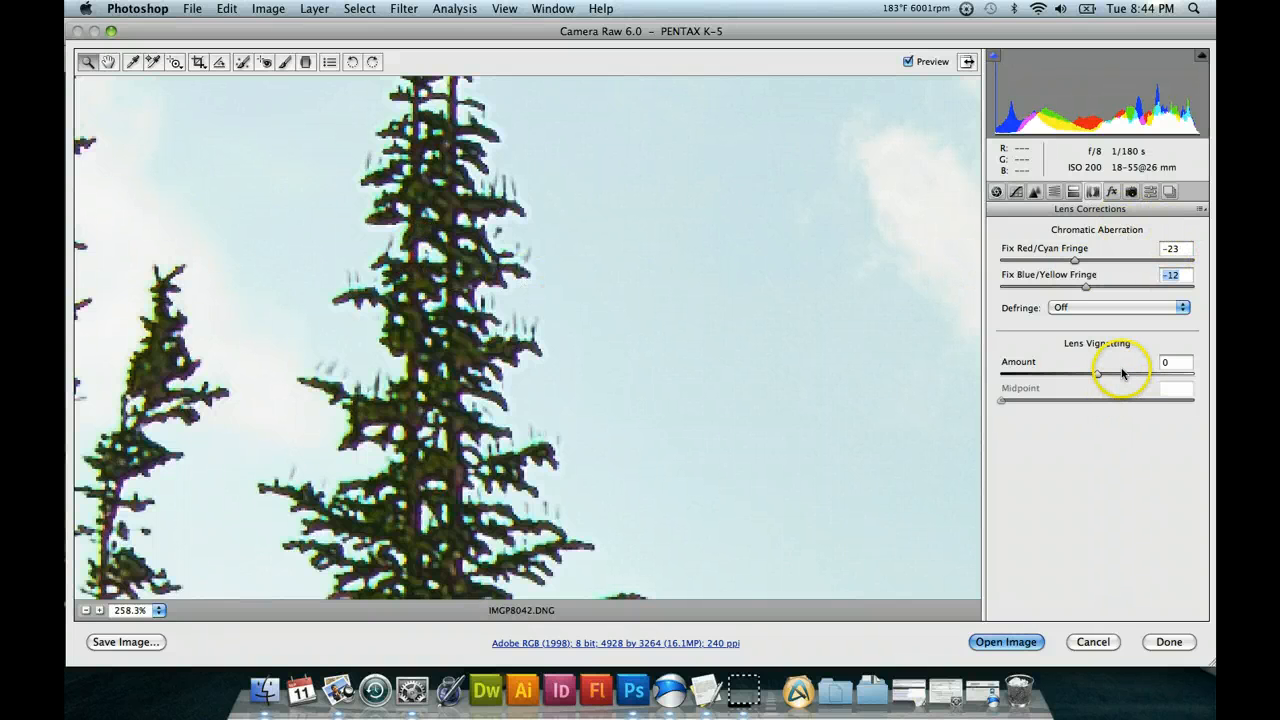
click(157, 610)
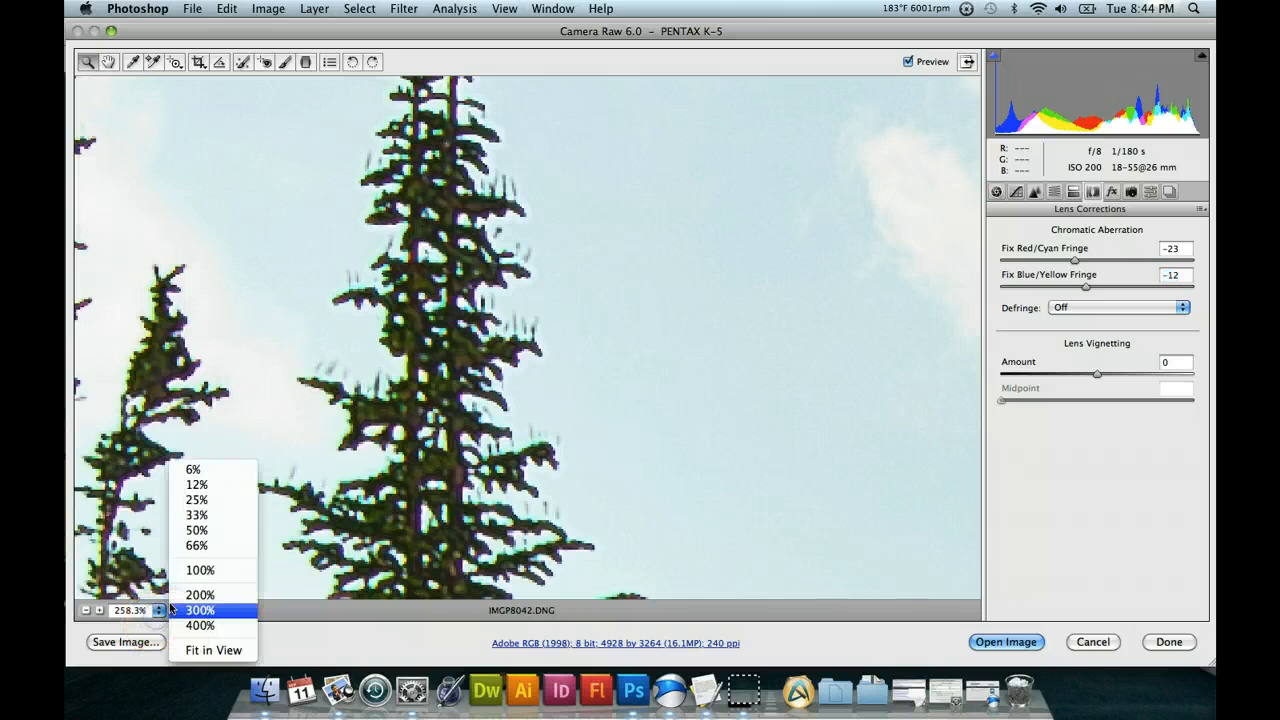
click(215, 651)
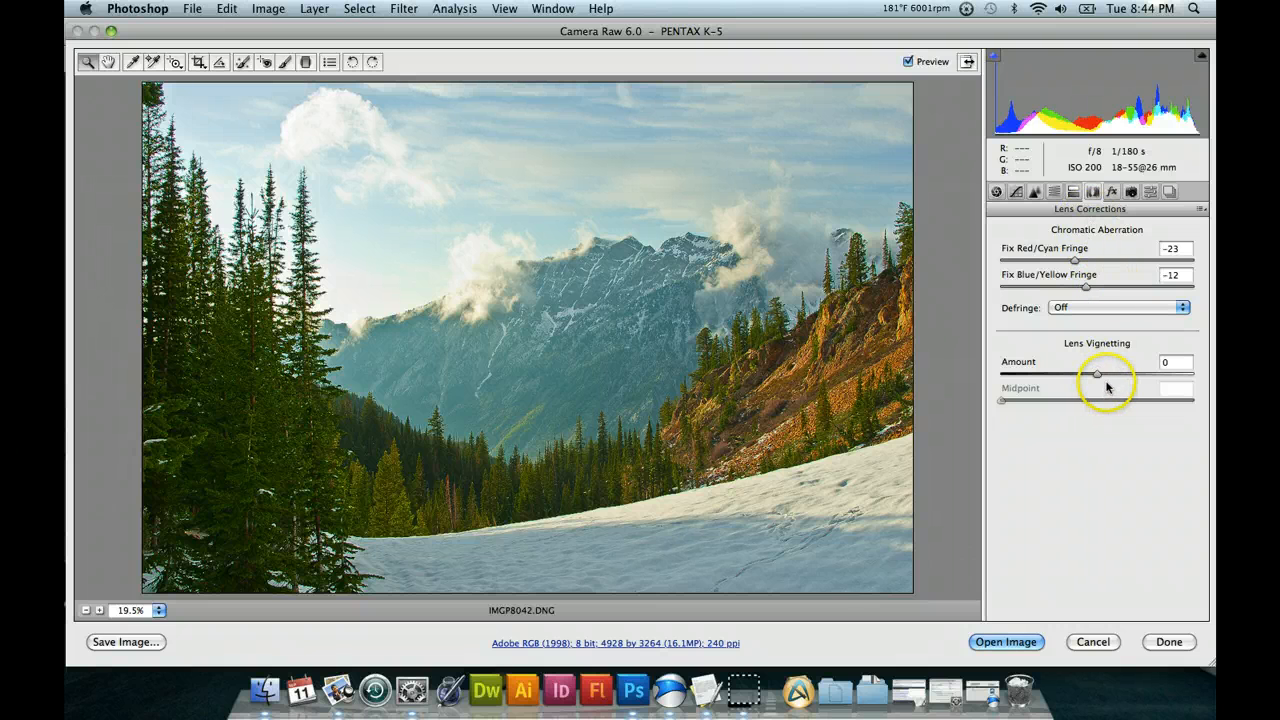
Try Lens Vignetting Amount values of +64, +95, -75 and -98.
click(1159, 374)
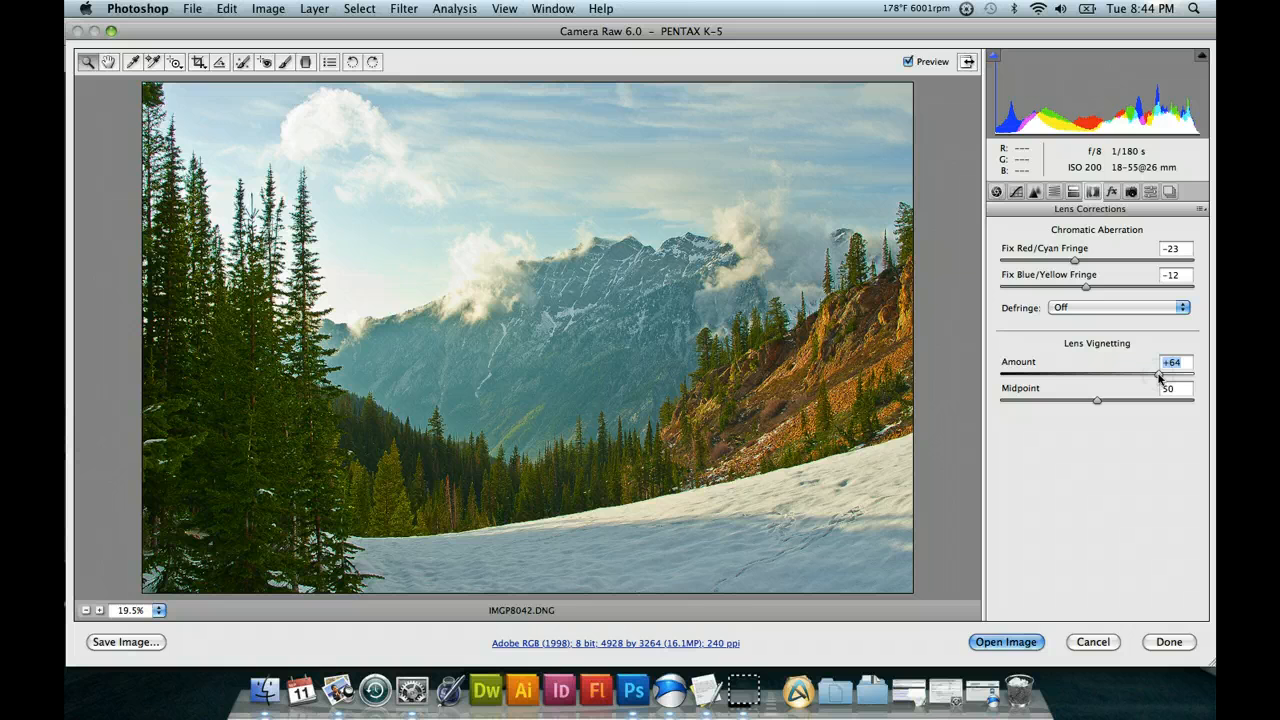
drag(1159, 377, 1187, 379)
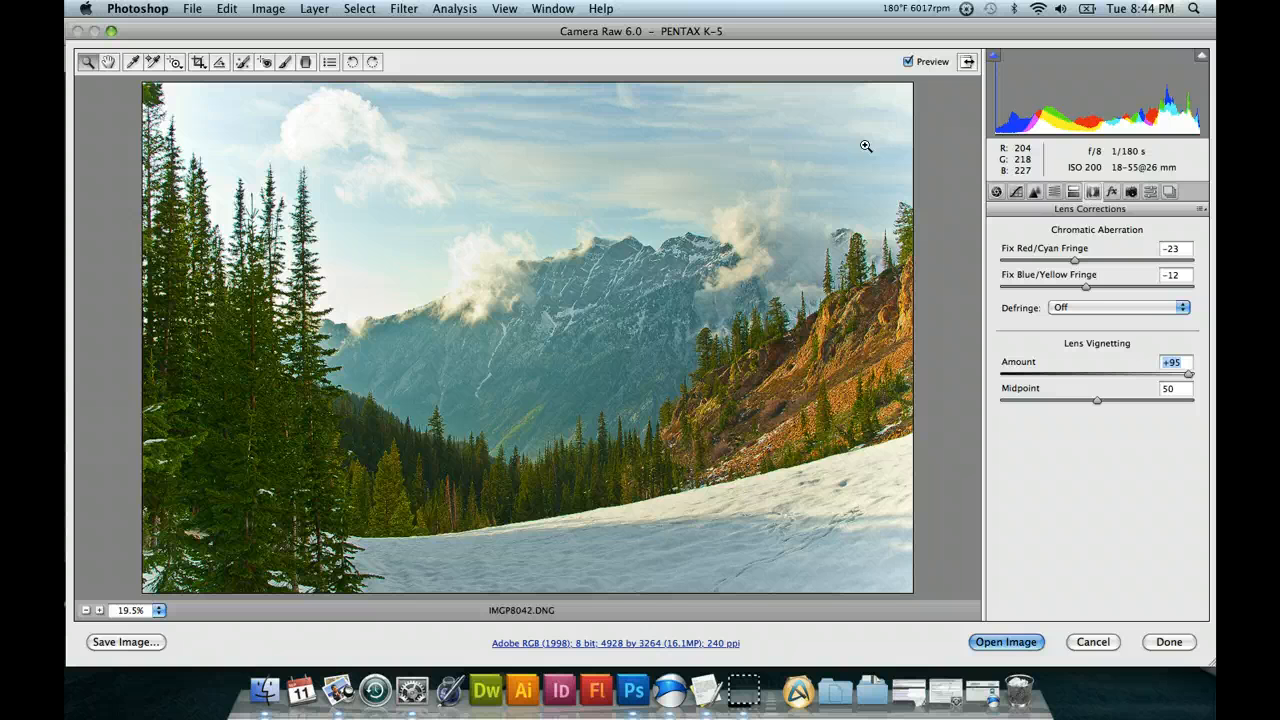
click(1024, 373)
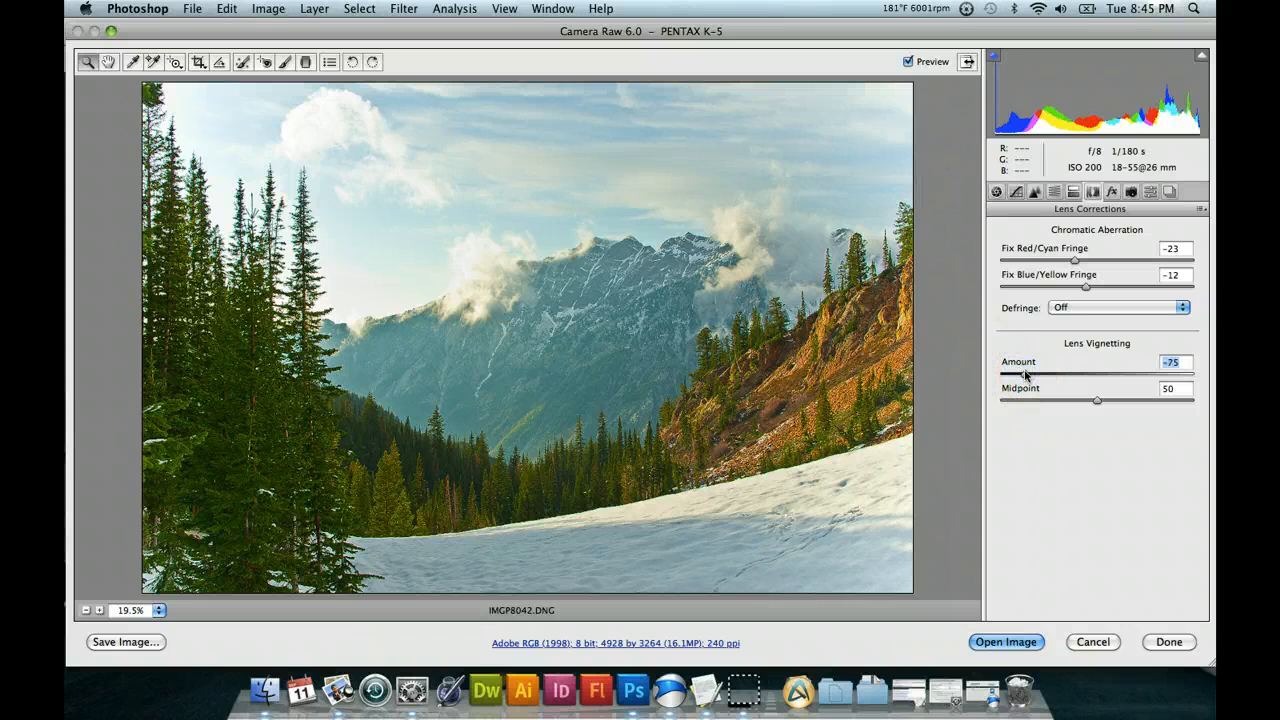
drag(1025, 374, 1003, 376)
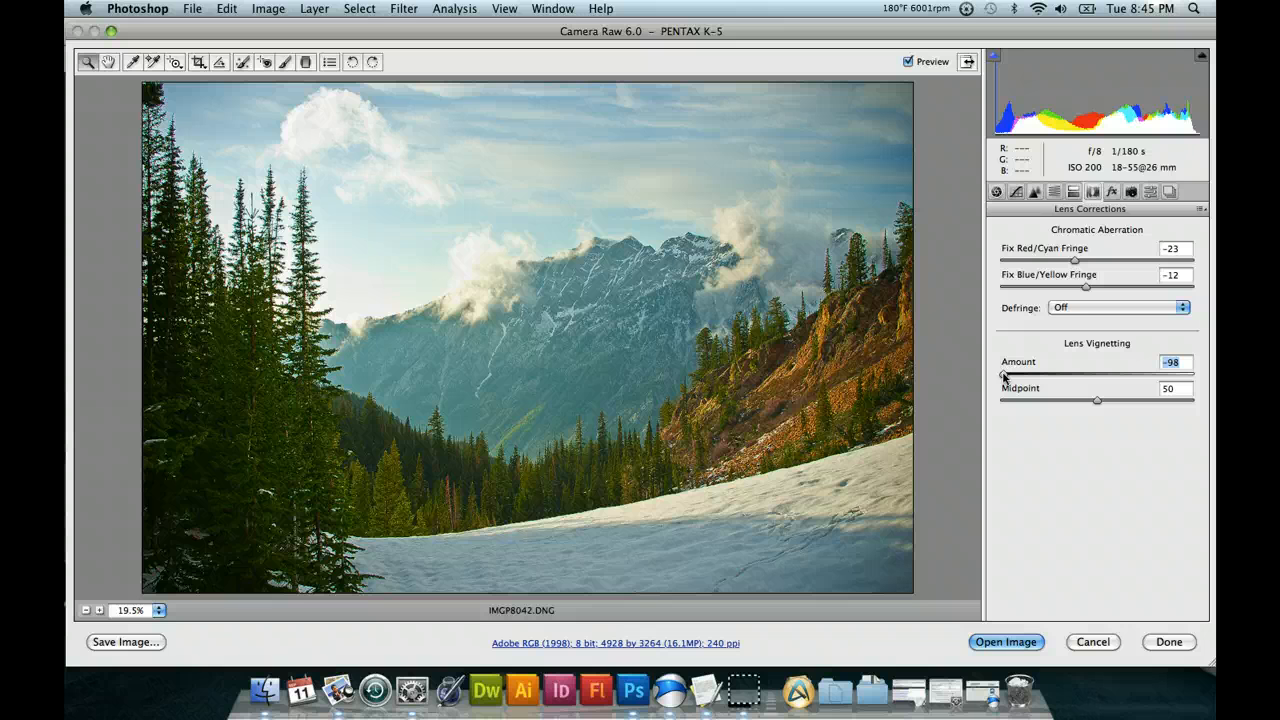
drag(1004, 376, 1058, 374)
Try Lens Vignetting Midpoint values of 13 and 0, and reset the vignetting Amount to 0.
drag(1095, 400, 1025, 404)
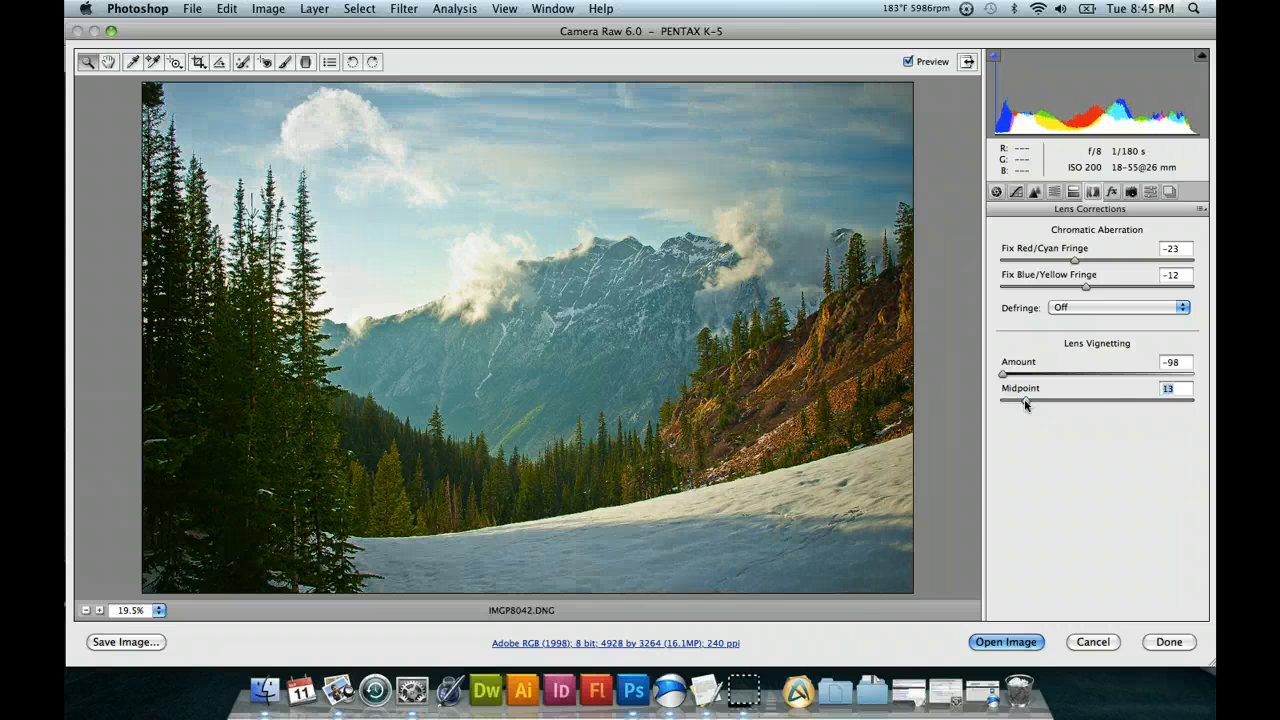
drag(1107, 403, 1106, 403)
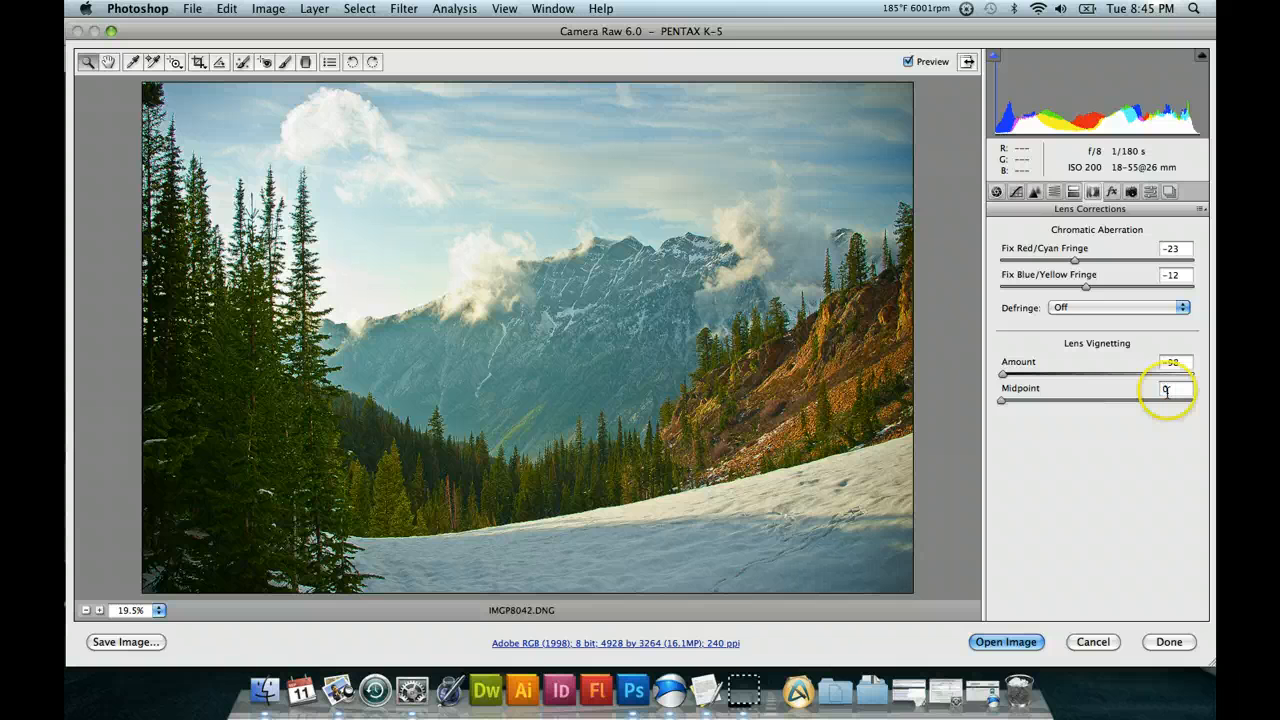
click(1099, 374)
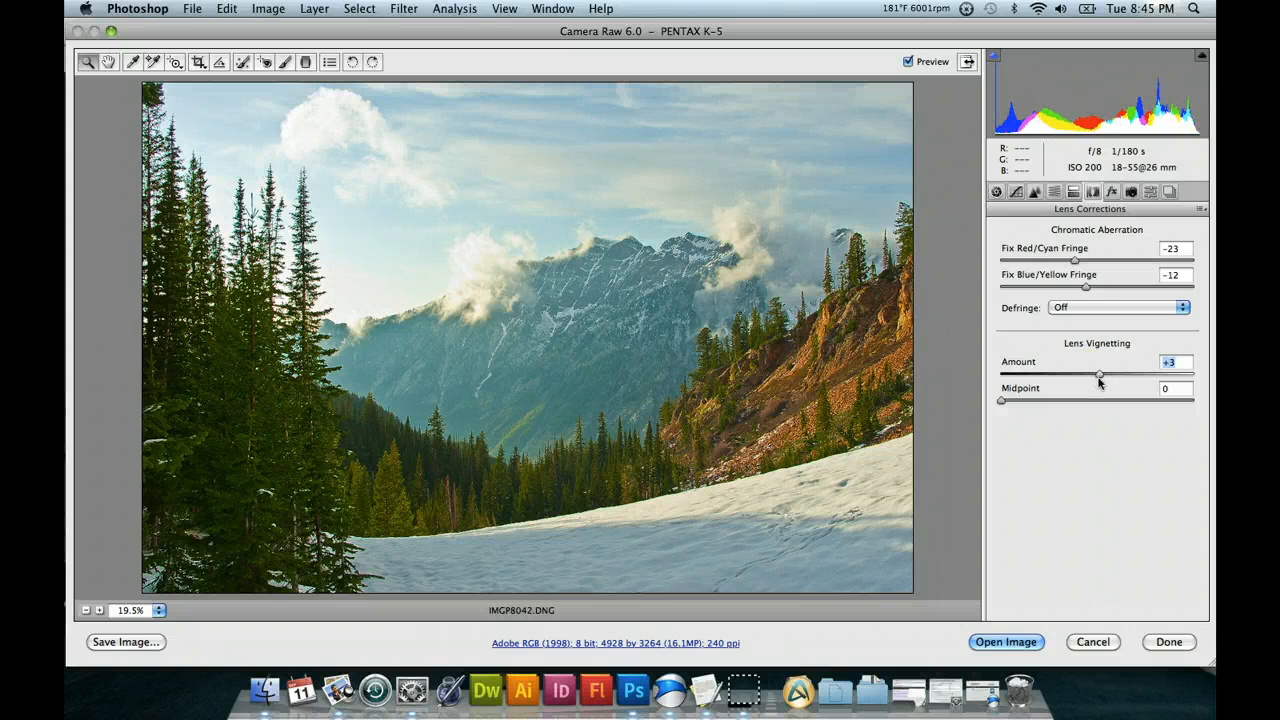
click(1093, 378)
text(0)
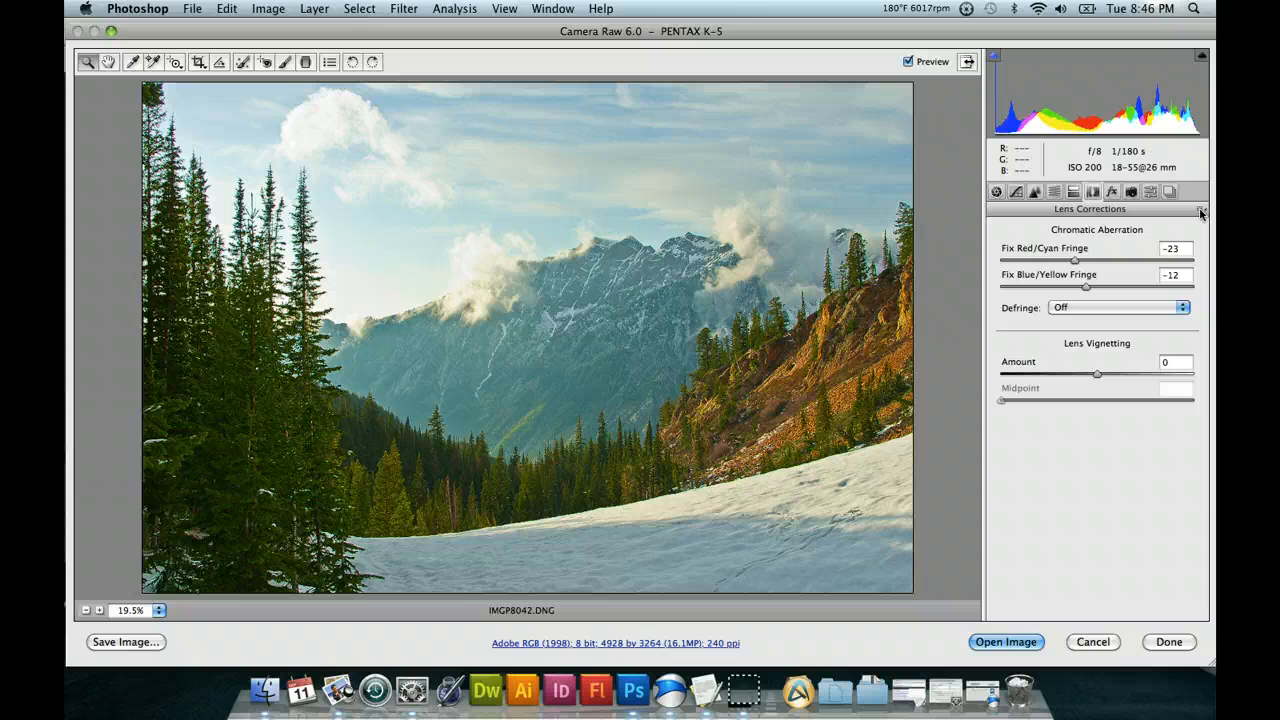
Look over the options for saving all adjustments as a settings file, and cancel without saving.
click(1201, 212)
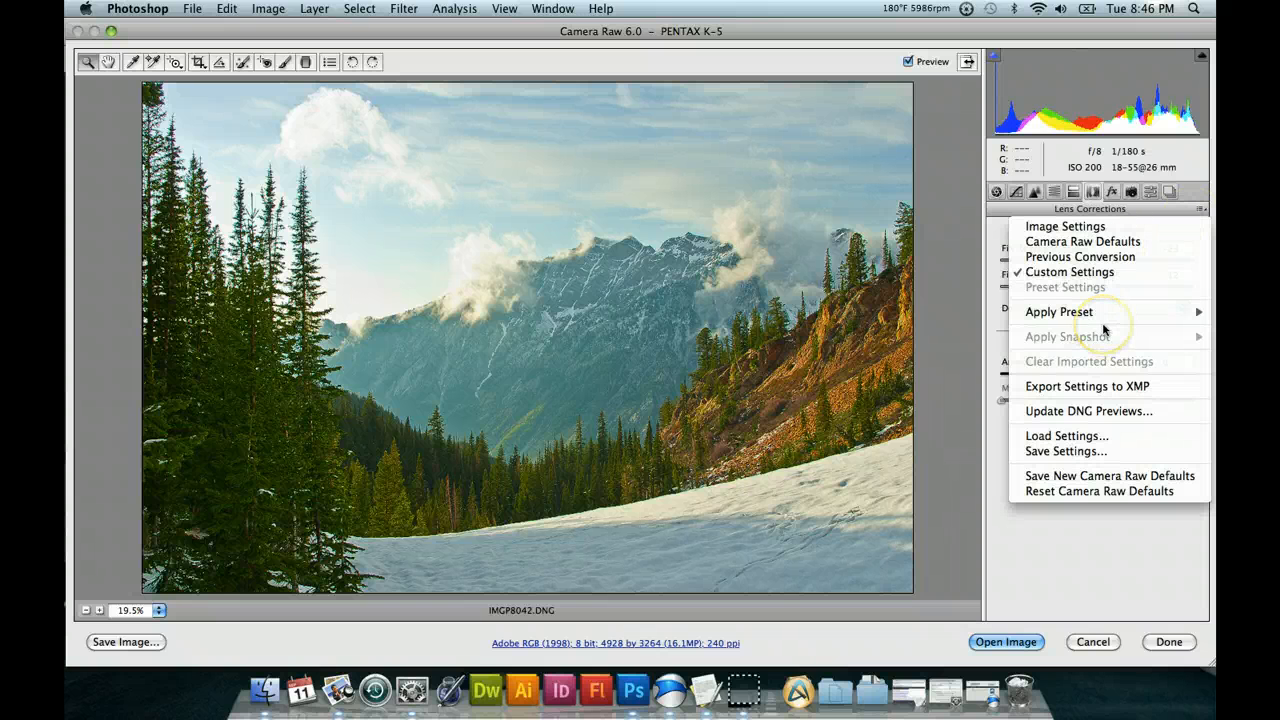
mouse_move(1104, 321)
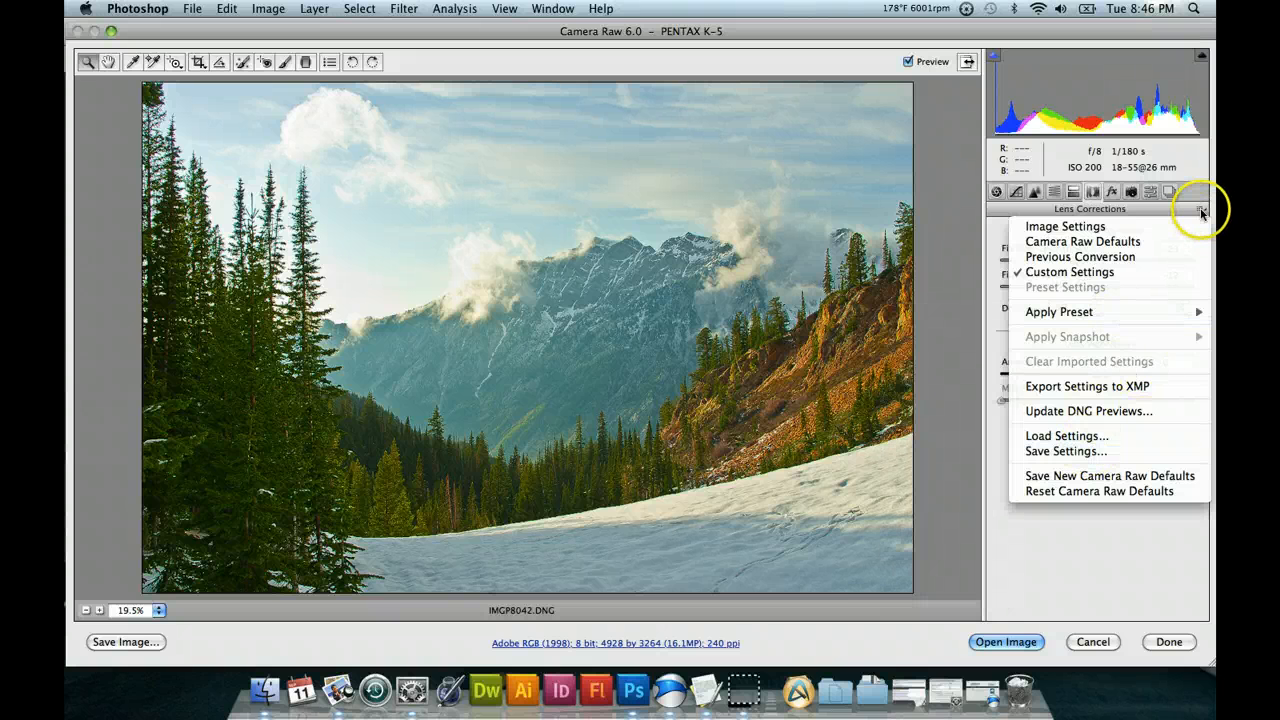
click(1081, 452)
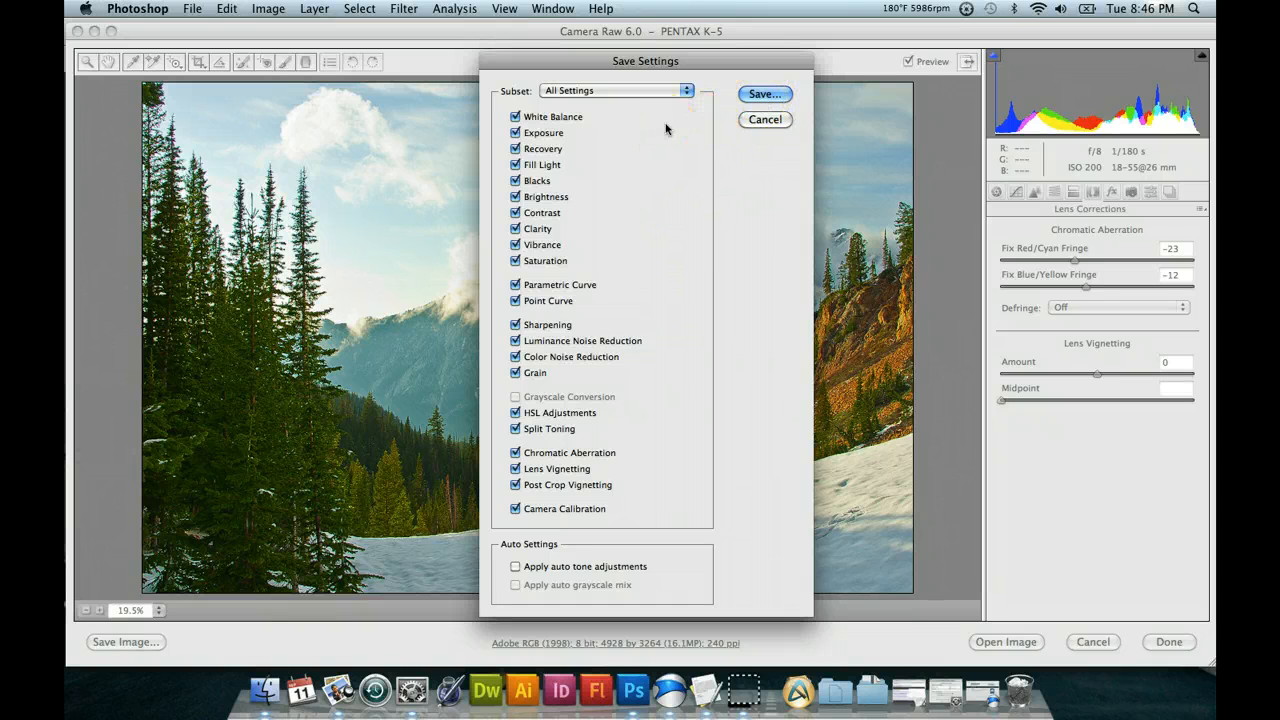
click(752, 97)
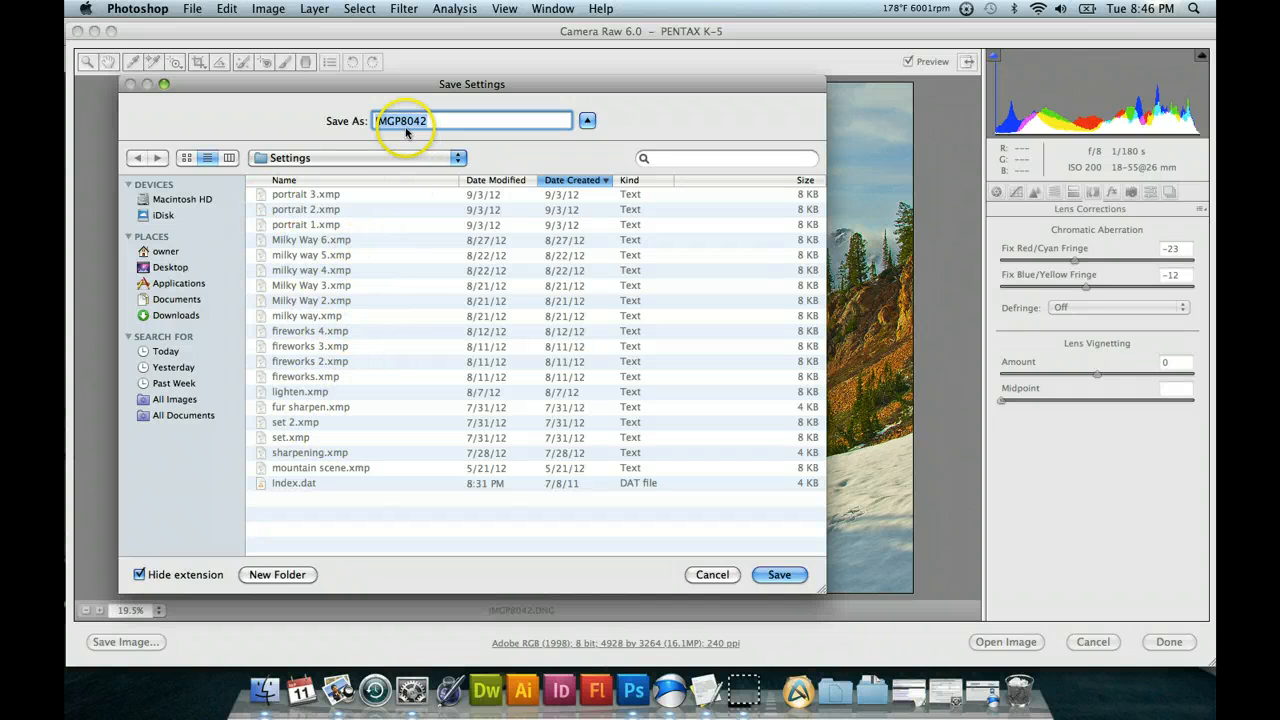
click(713, 576)
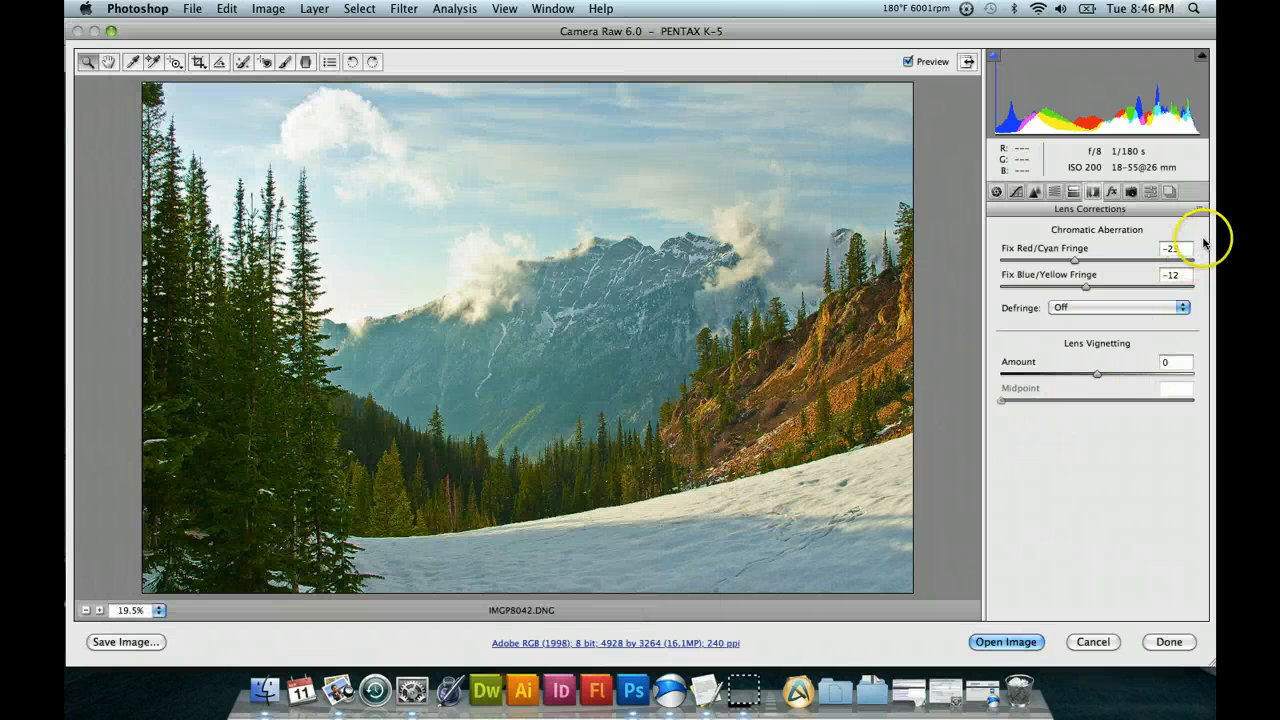
Review the list of saved presets and return to the Basic settings.
click(1151, 192)
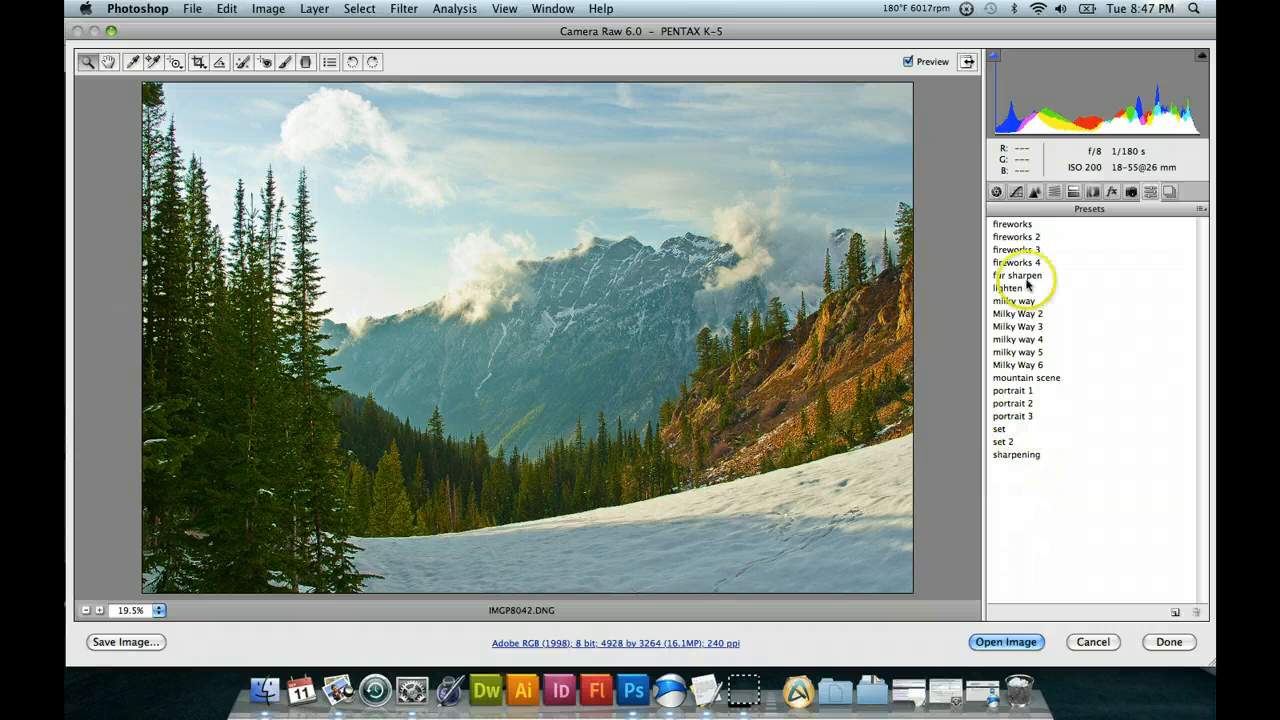
click(998, 192)
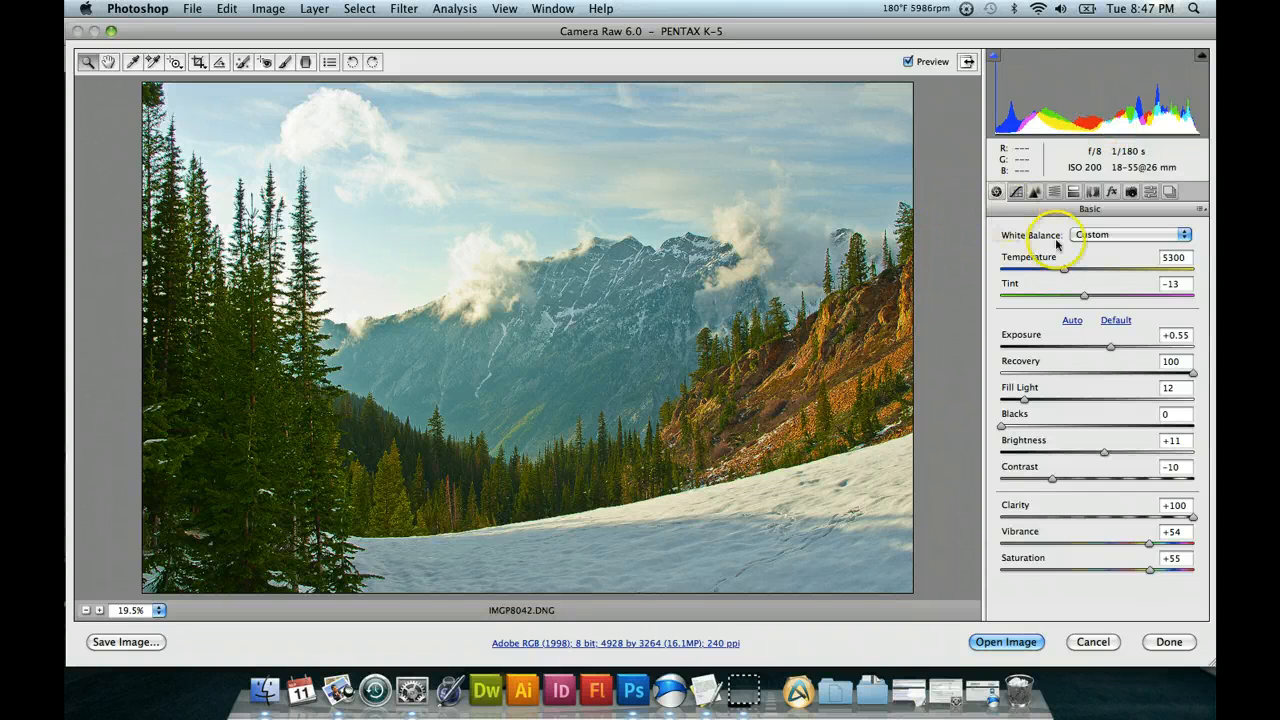
Try Split Toning Highlights Hue values of 135 and 2, and raise the Highlights Saturation to 92.
click(1075, 286)
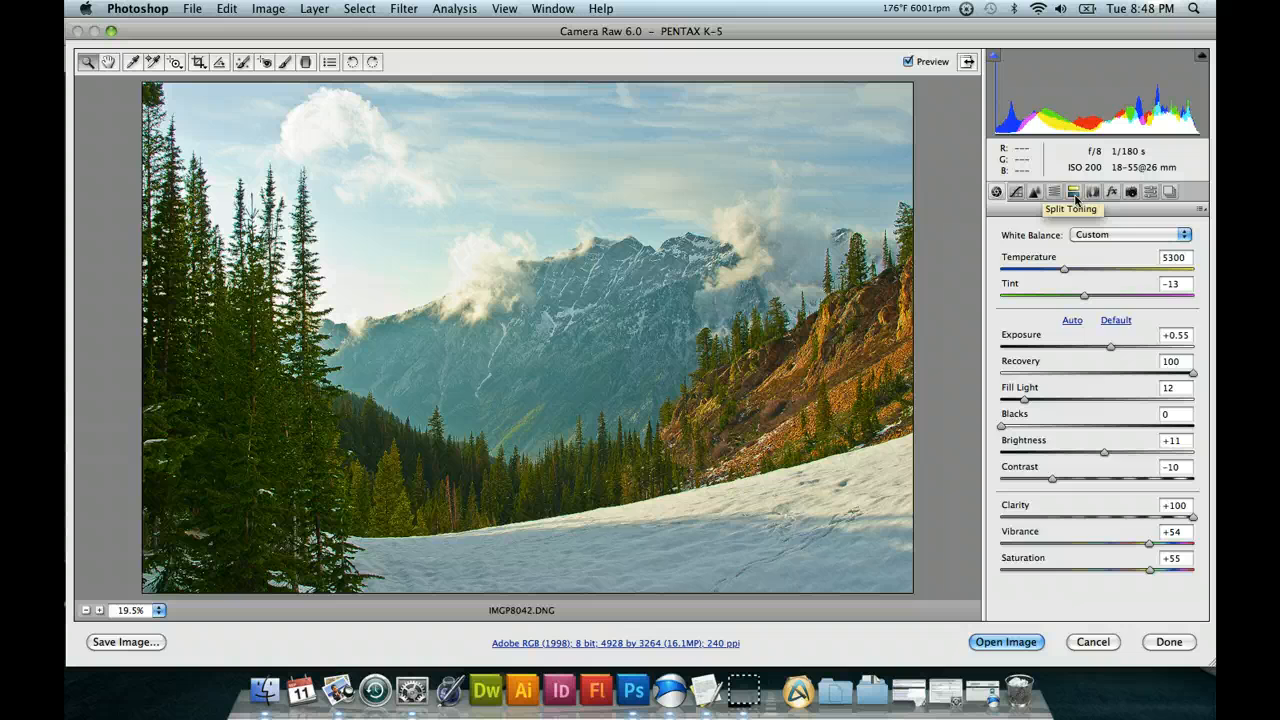
click(1074, 193)
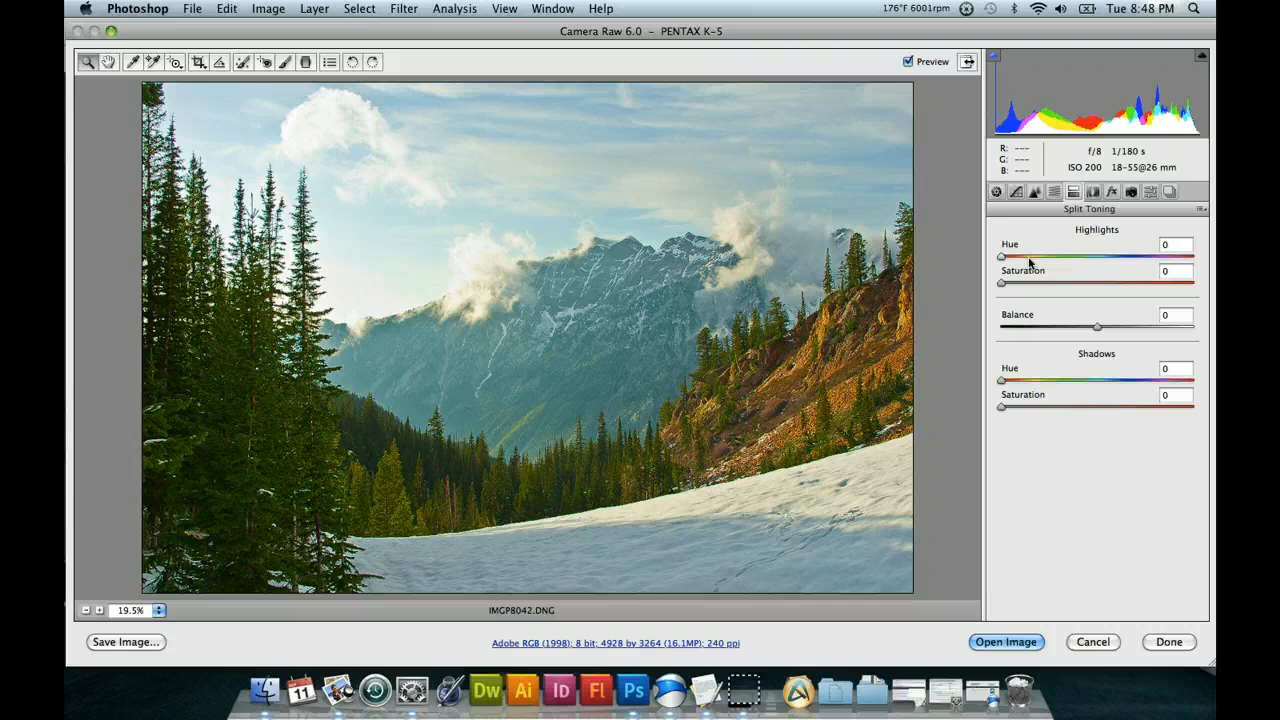
drag(1029, 258, 1072, 255)
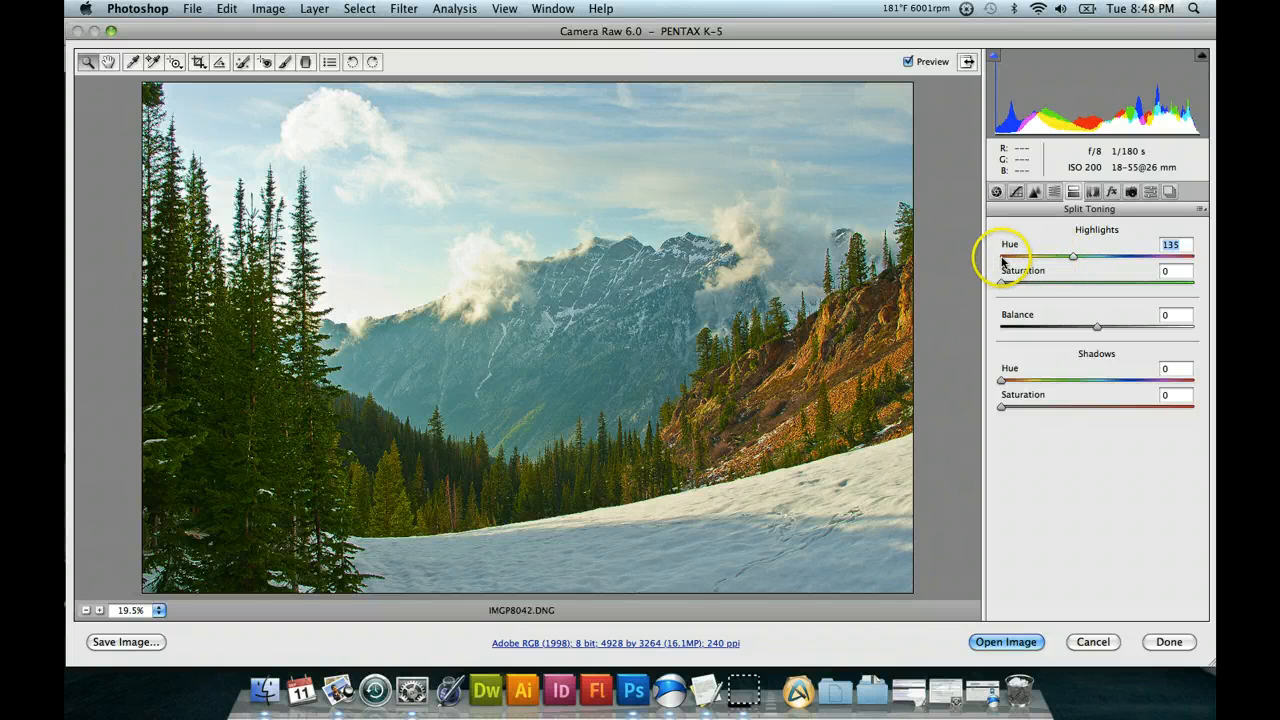
click(1003, 257)
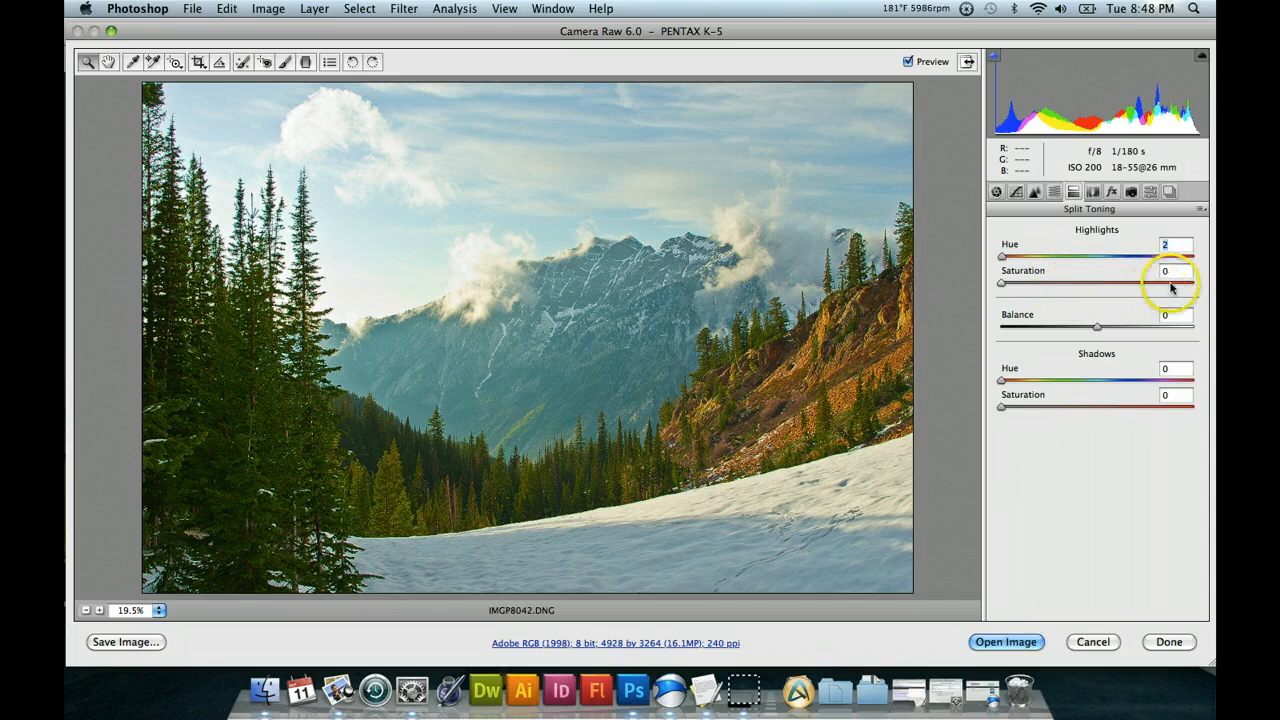
drag(1002, 283, 1003, 283)
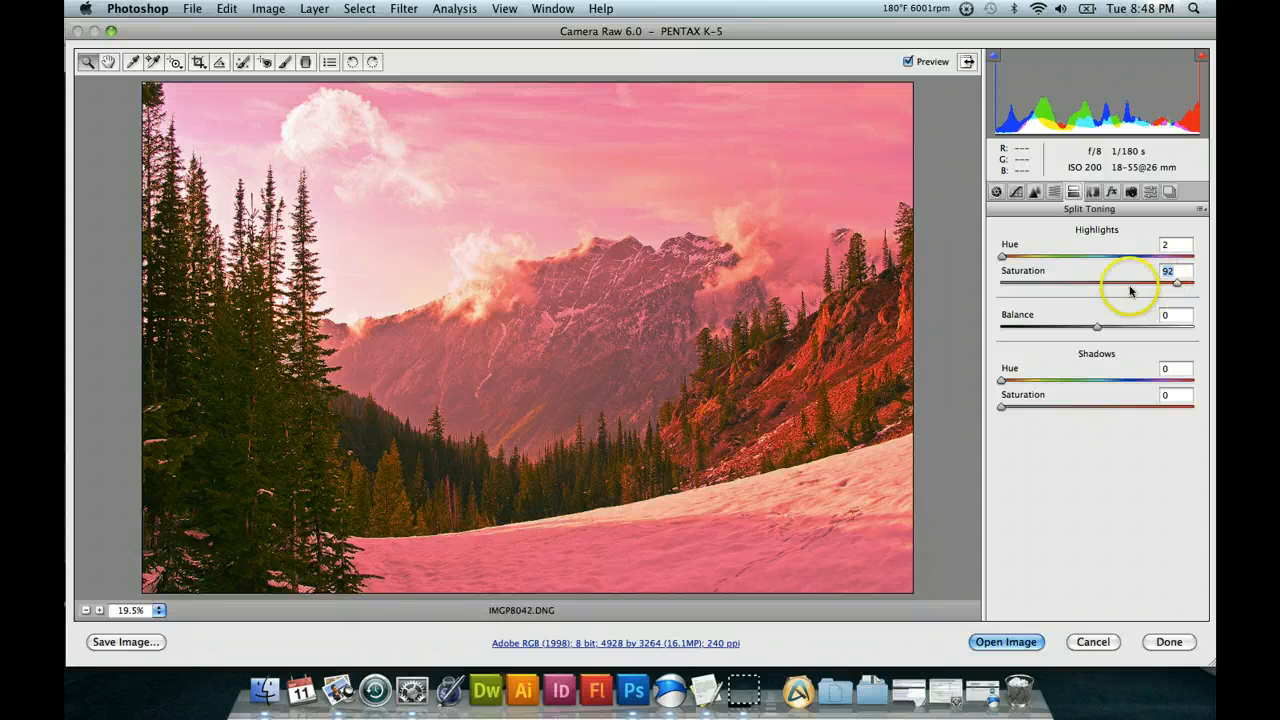
Try Highlights Hue 156 with the Saturation reduced to 32, and return the Saturation to 0.
click(1085, 258)
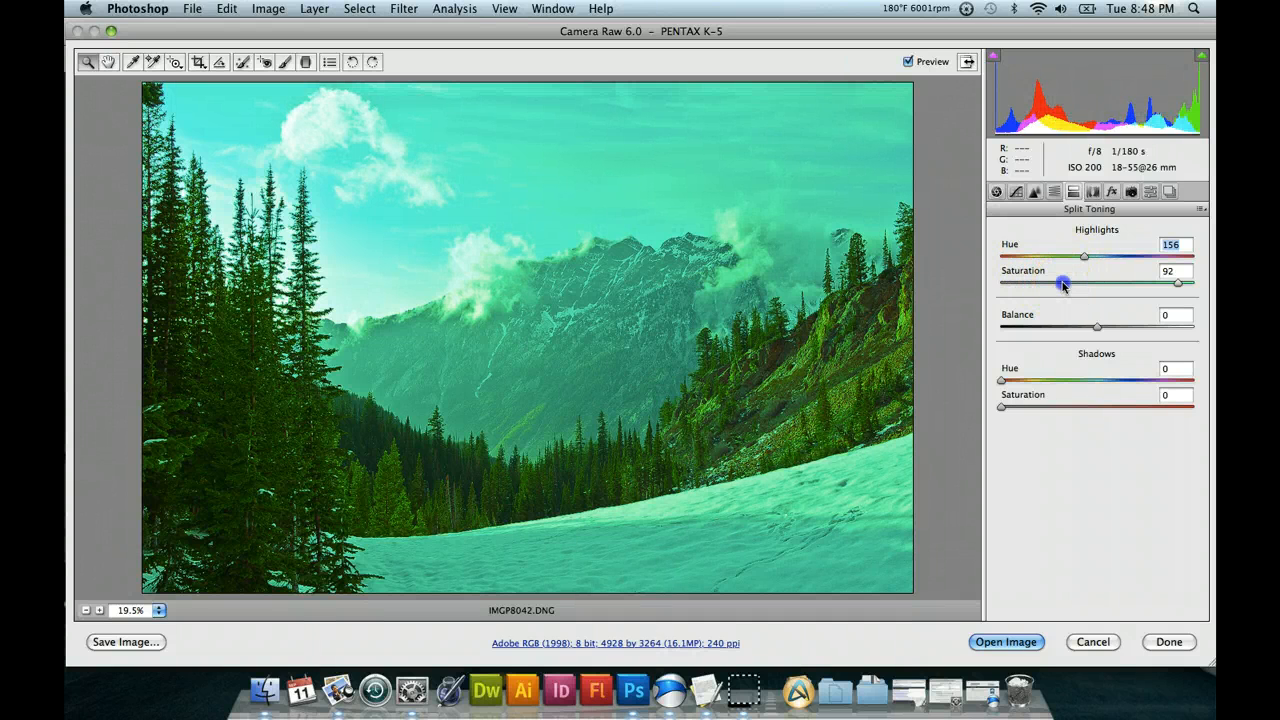
click(1063, 283)
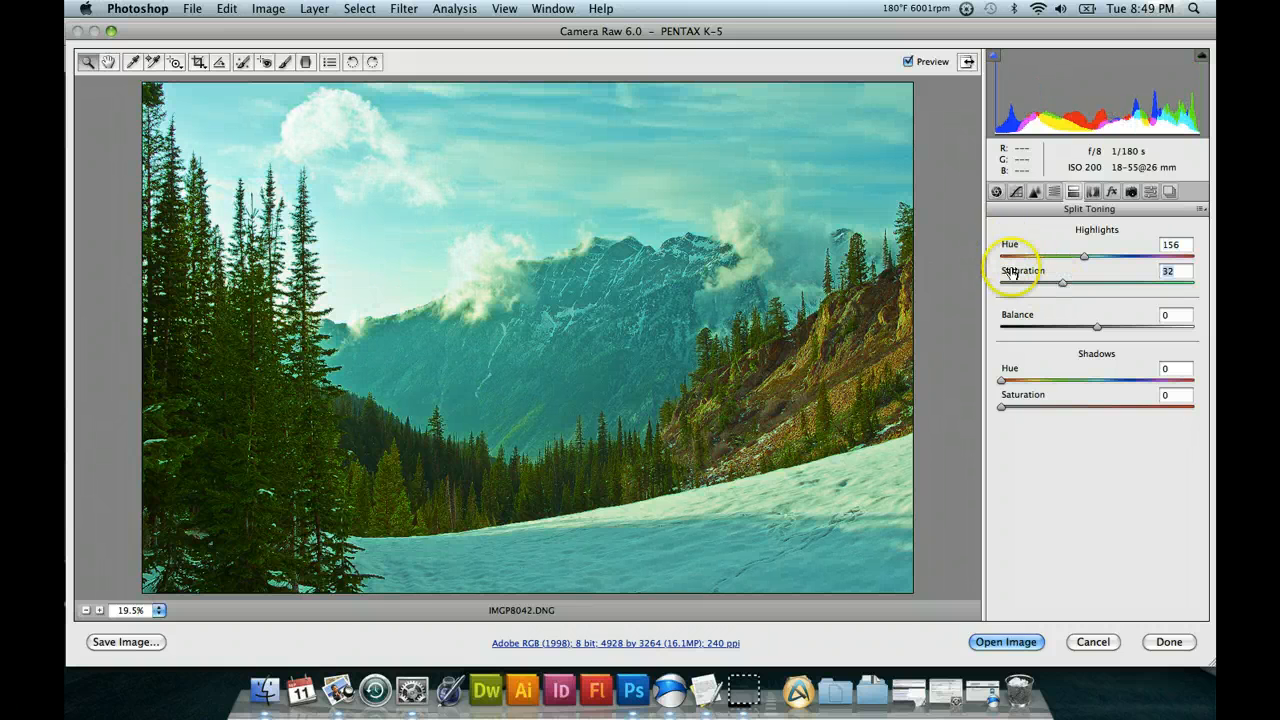
drag(1006, 283, 990, 284)
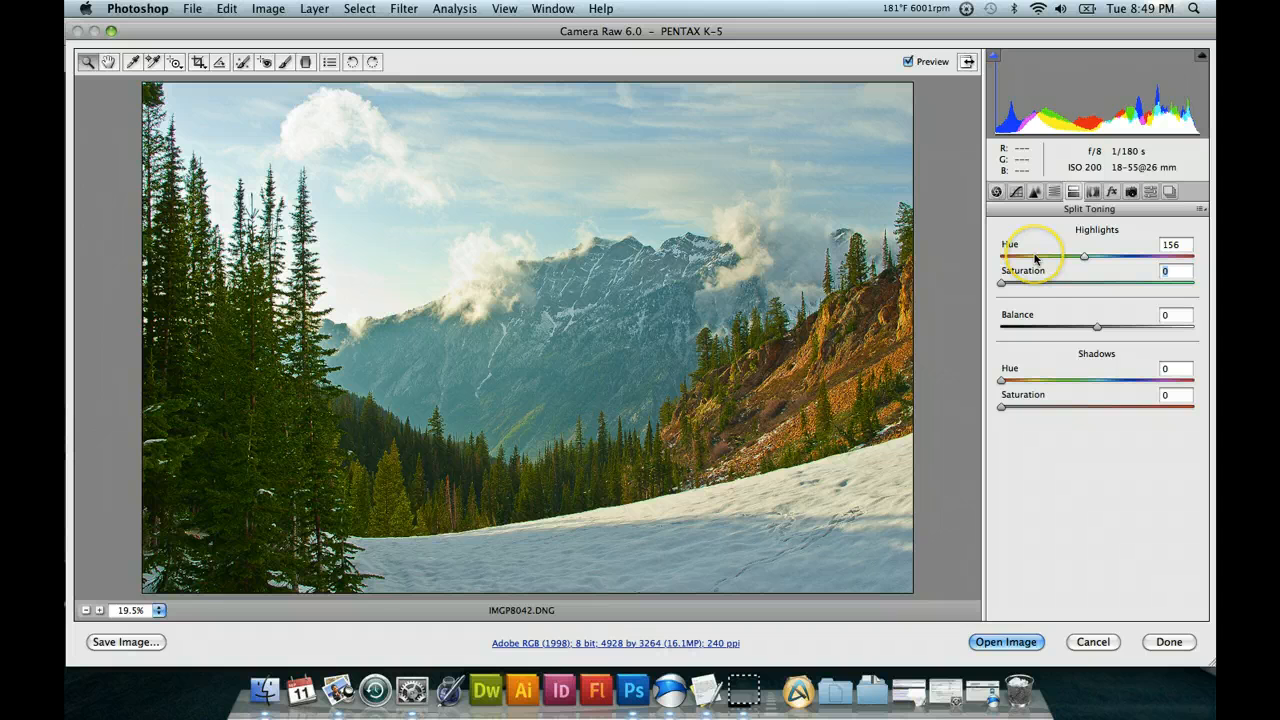
Try Highlights Hue 204 at Saturation 9, and change the Hue to 63 with Saturation 28.
click(1110, 258)
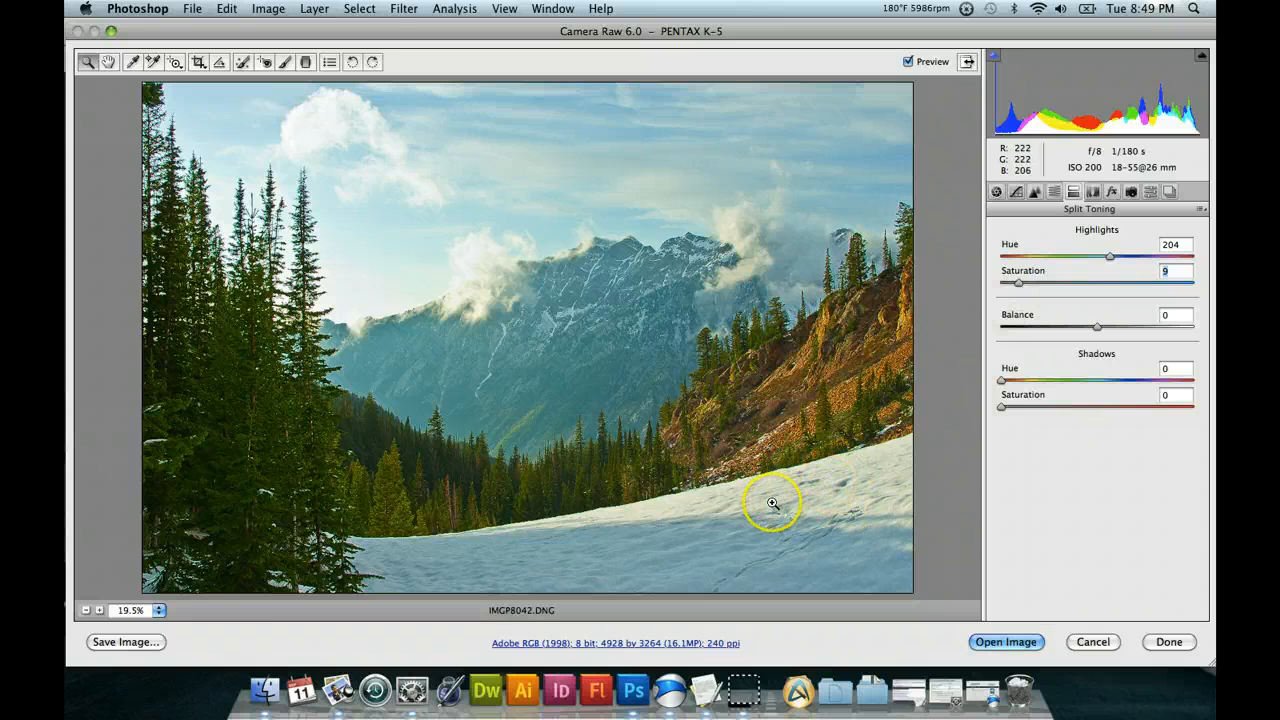
click(1035, 259)
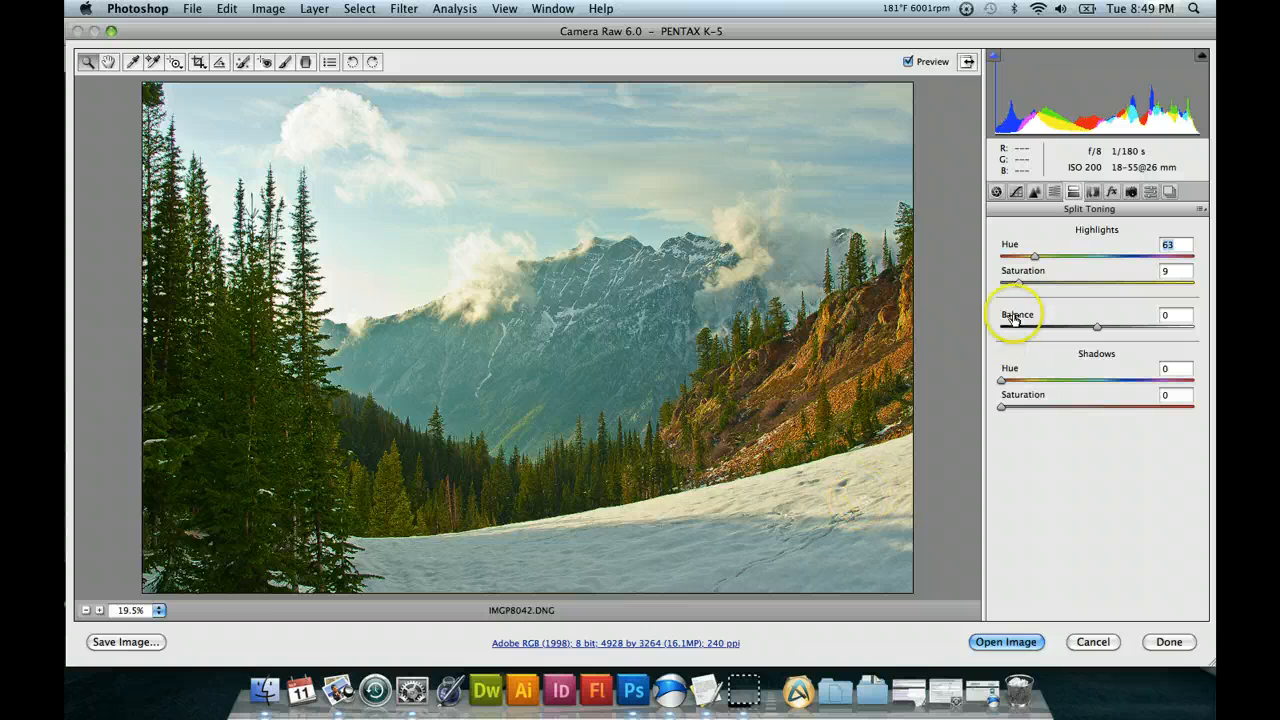
click(1055, 284)
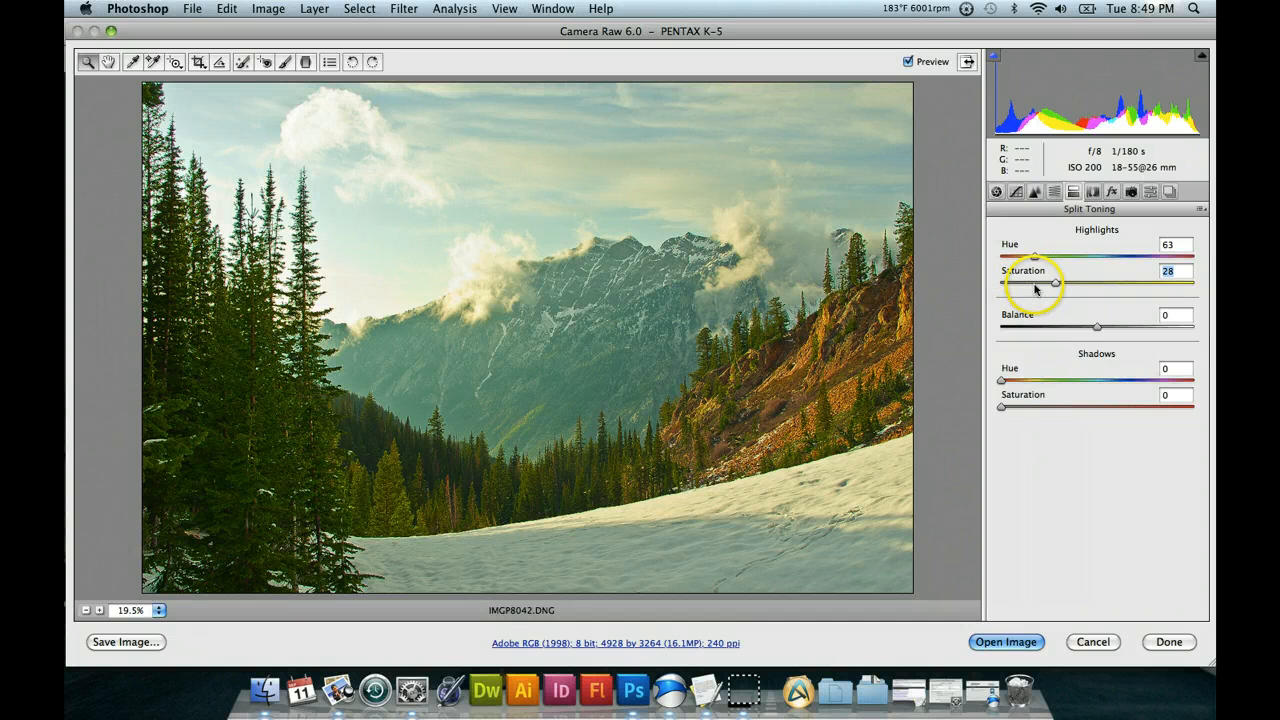
Set the Split Toning Shadows Hue to 234 and try Saturation values of 45 and 21.
click(1126, 381)
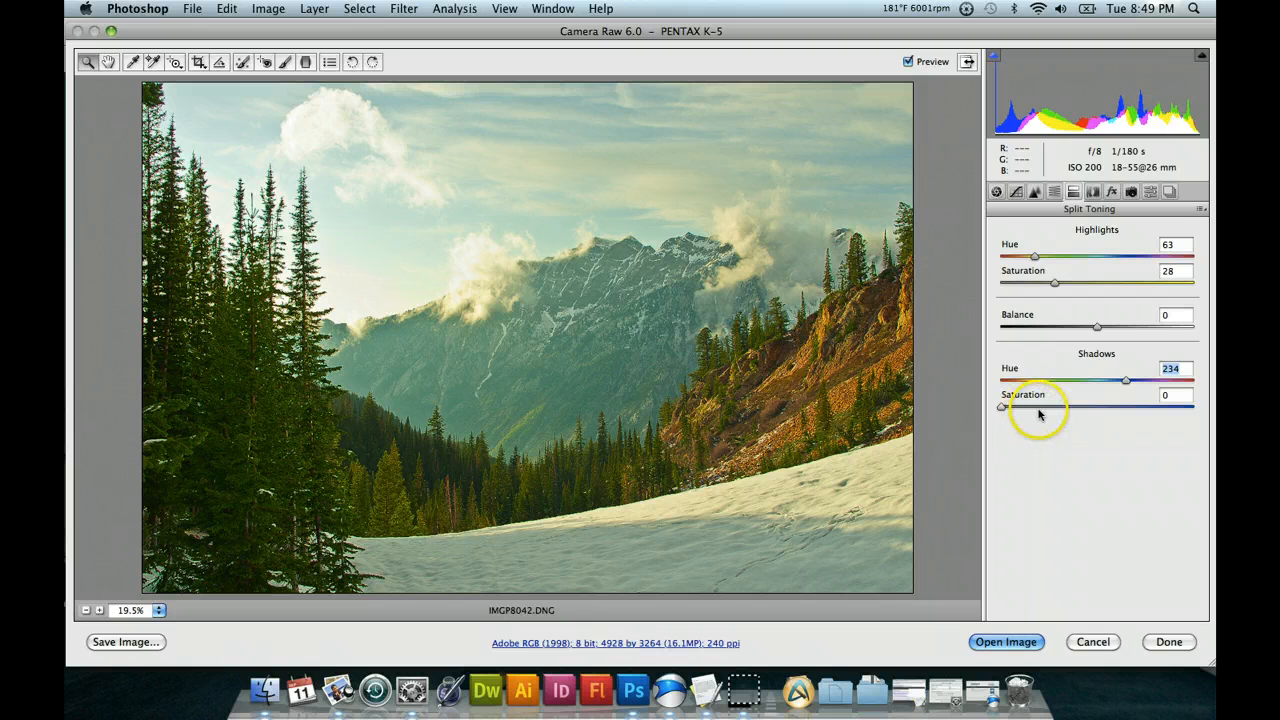
drag(1040, 408, 1088, 408)
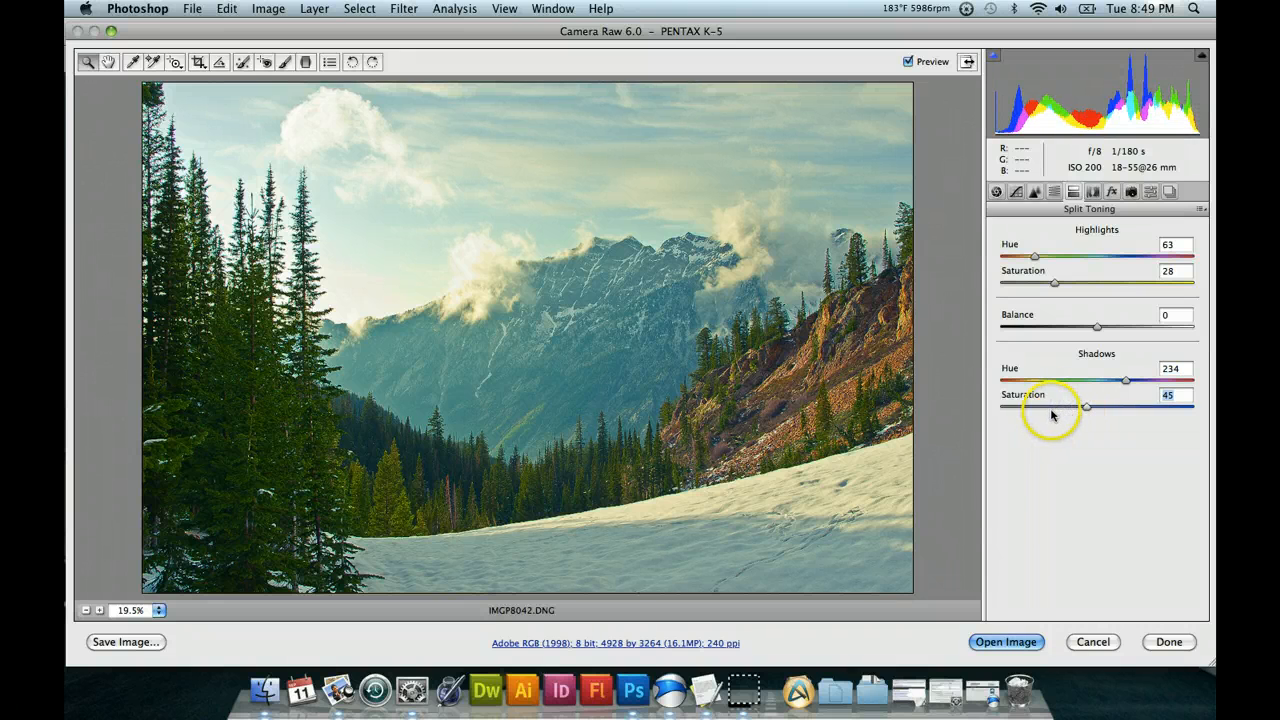
click(1041, 410)
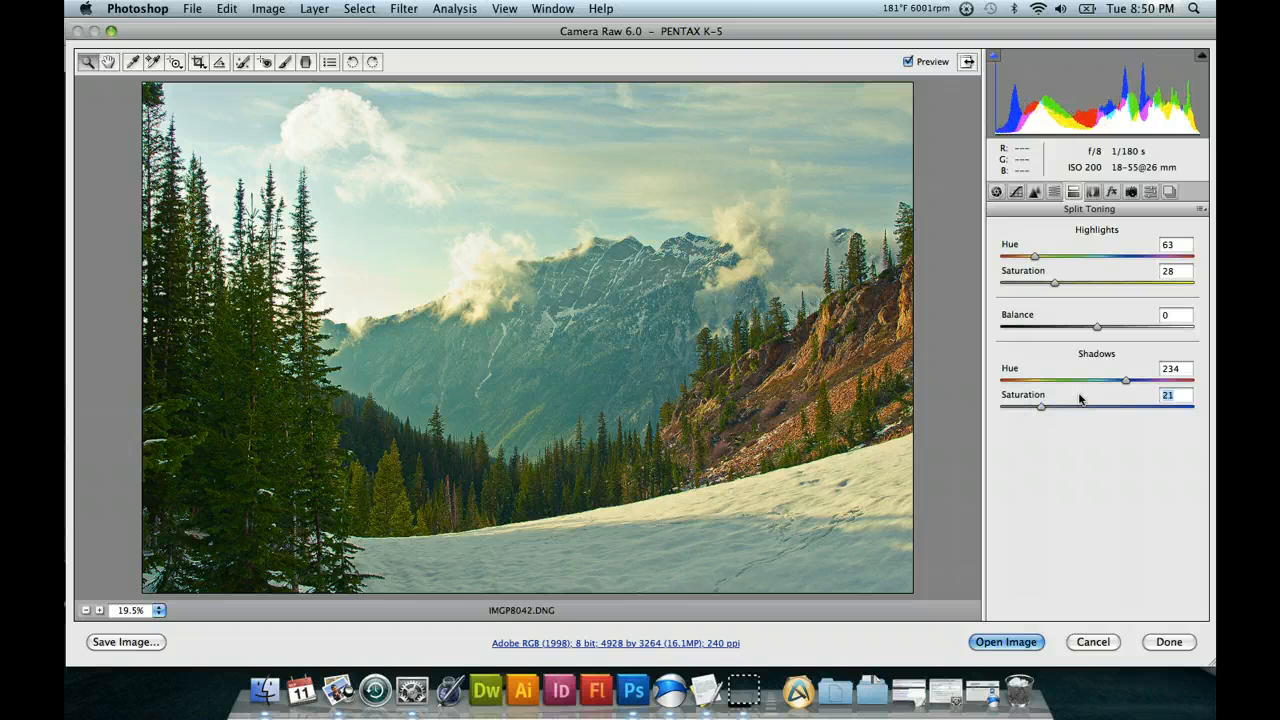
Reset both the Shadows and Highlights Saturation in Split Toning to 0.
click(1001, 409)
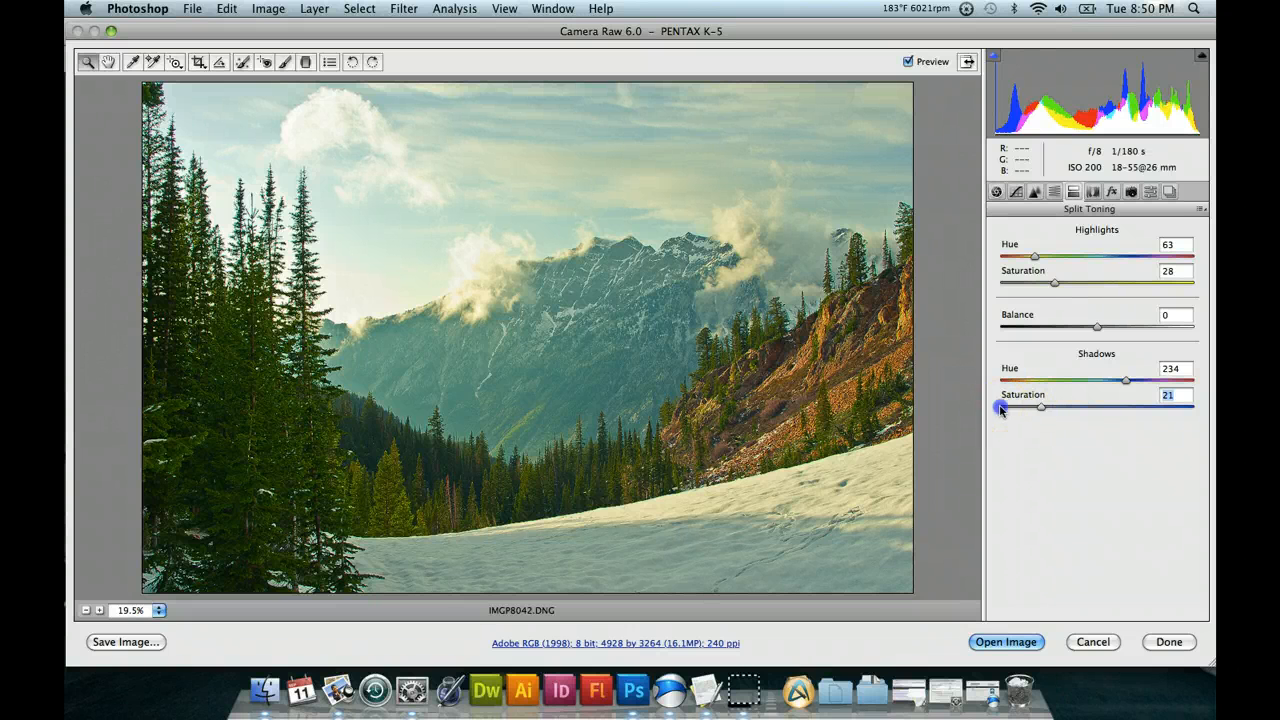
click(1002, 285)
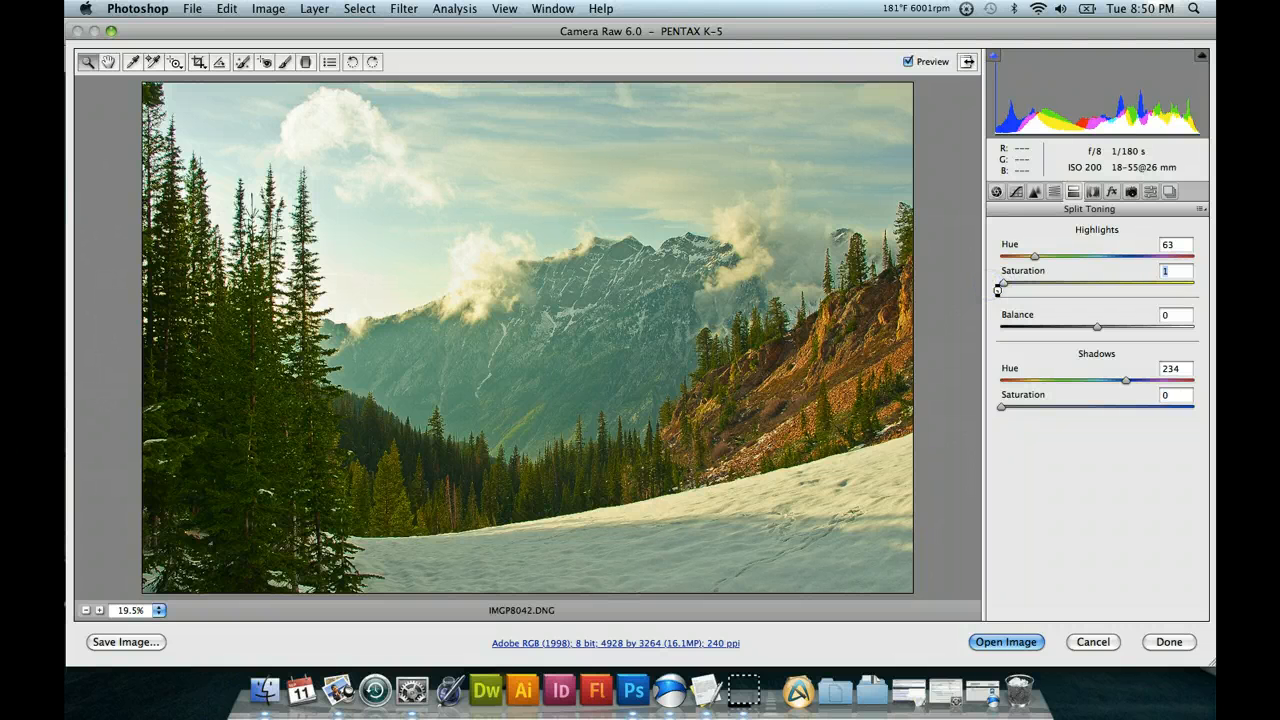
click(1005, 298)
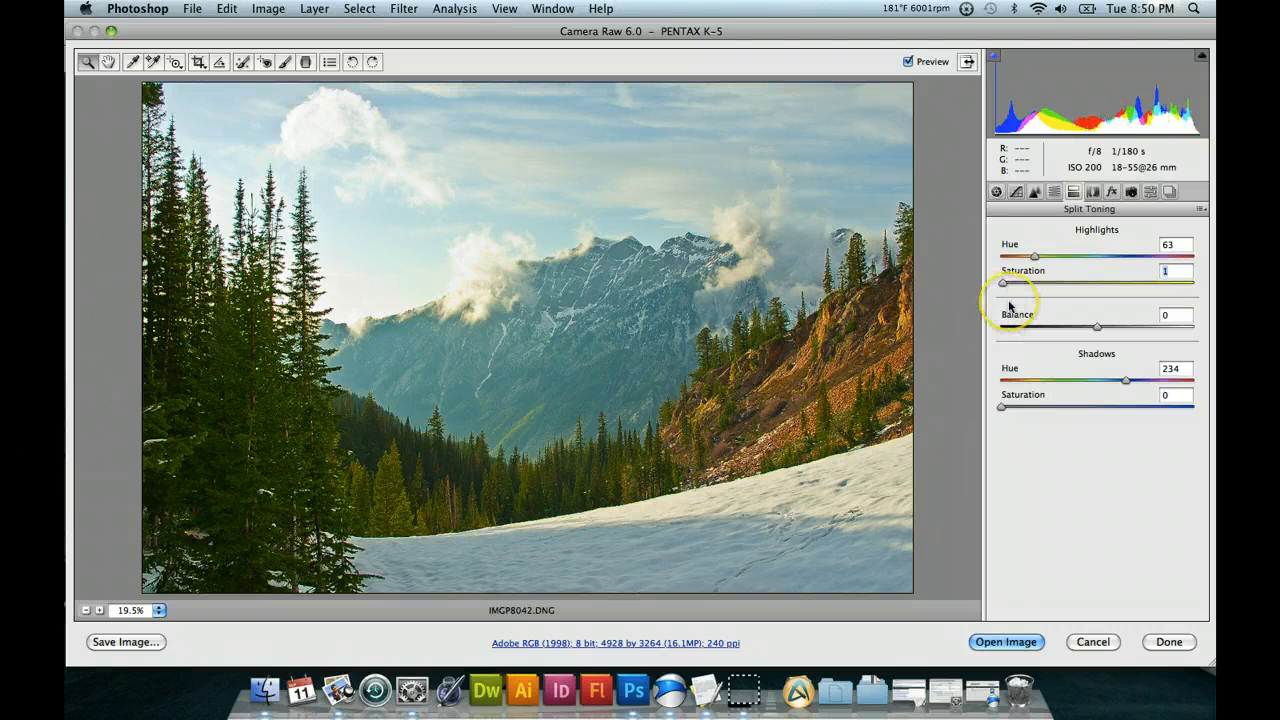
drag(1031, 266, 1009, 281)
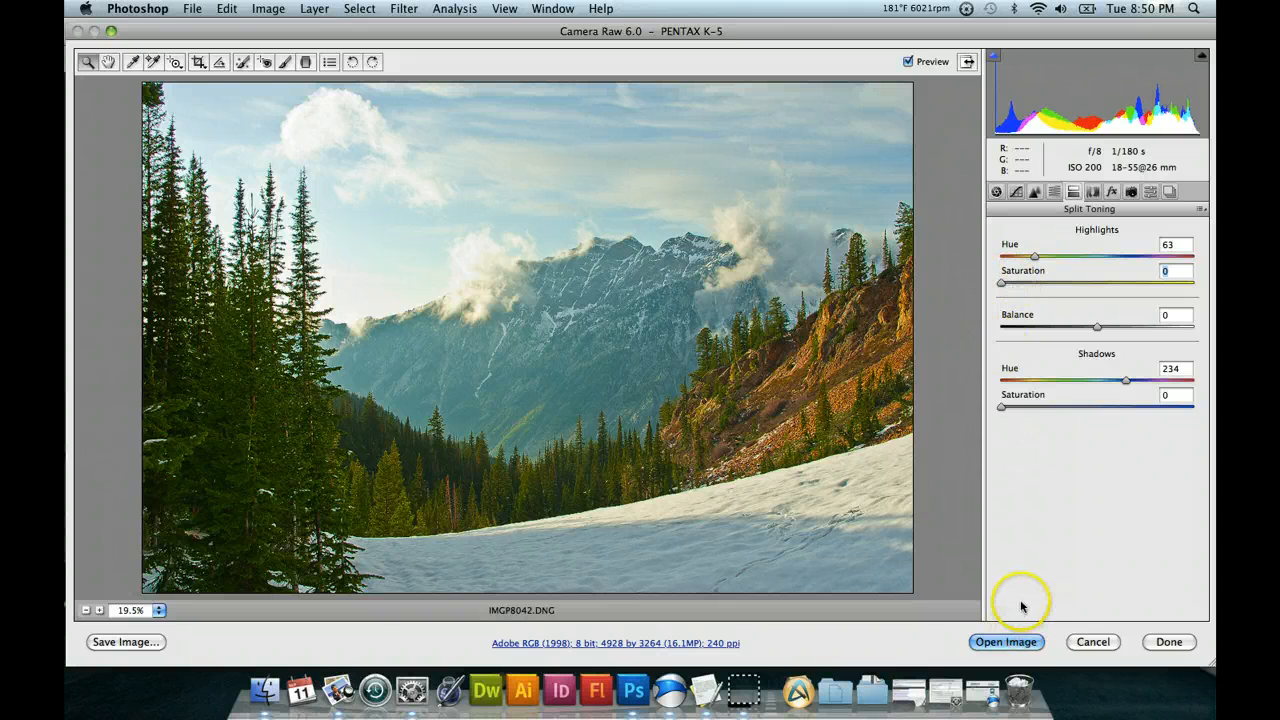
Open the Point tone curve and move its lower quarter point to Input 68, Output 54.
click(1016, 192)
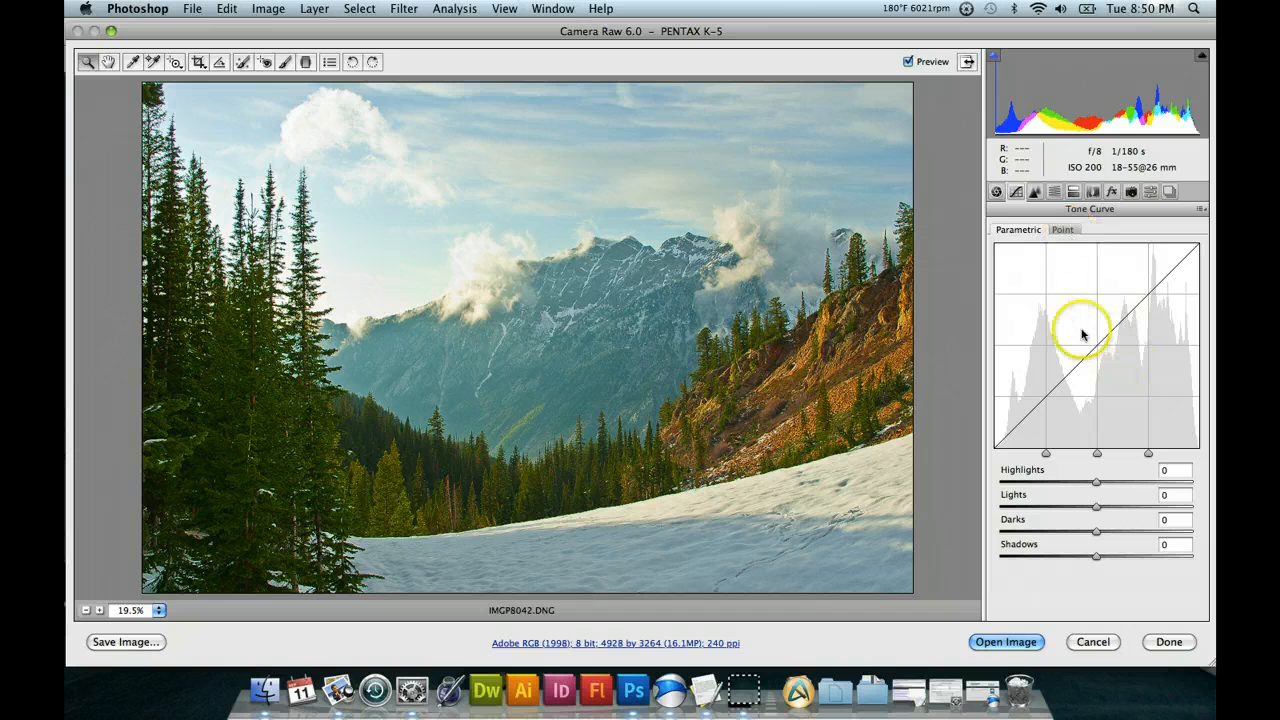
click(1063, 230)
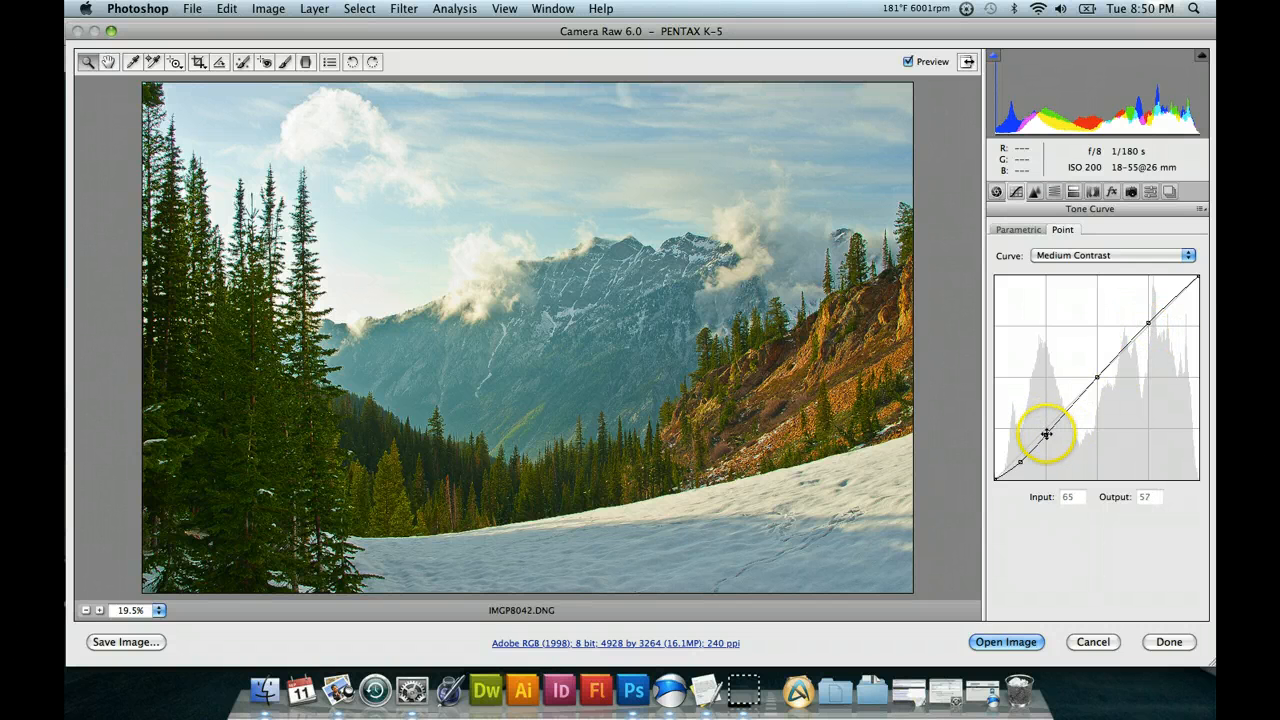
drag(1045, 434, 1051, 442)
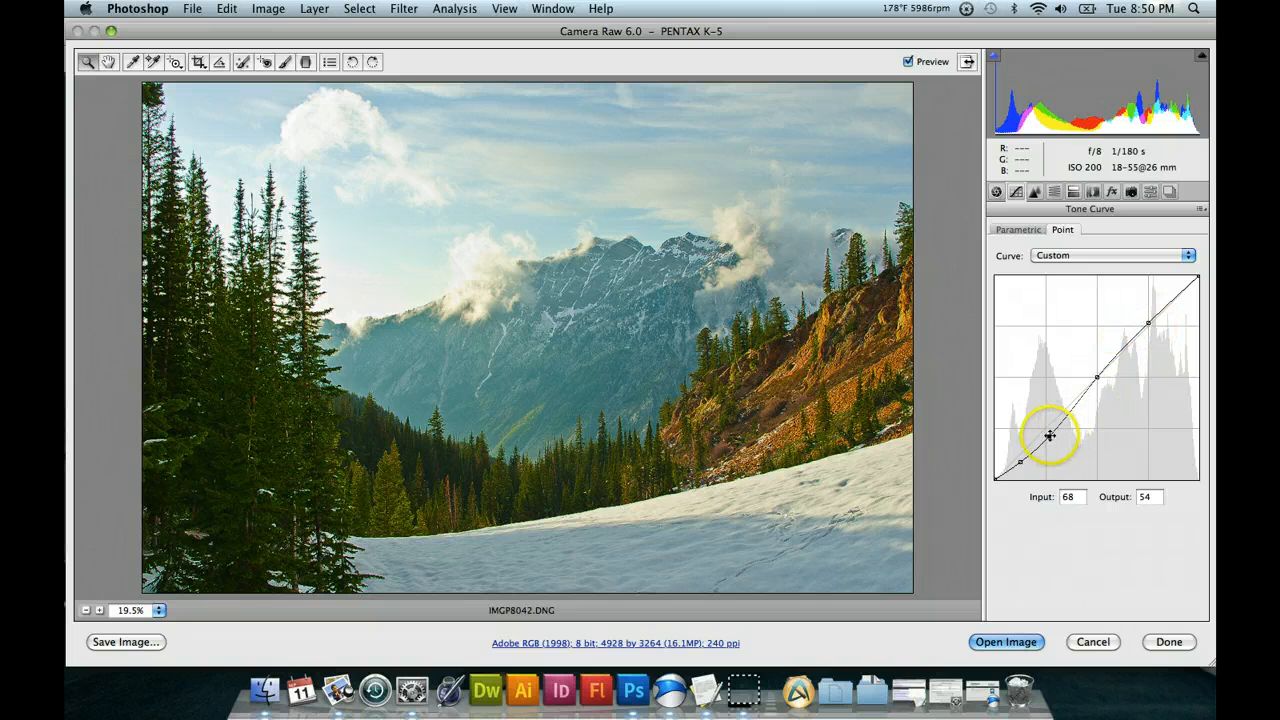
Add curve points in the lights, in the highlights and at Input 100, Output 90, and raise the lights point to Input 157, Output 166.
click(1122, 349)
click(1176, 298)
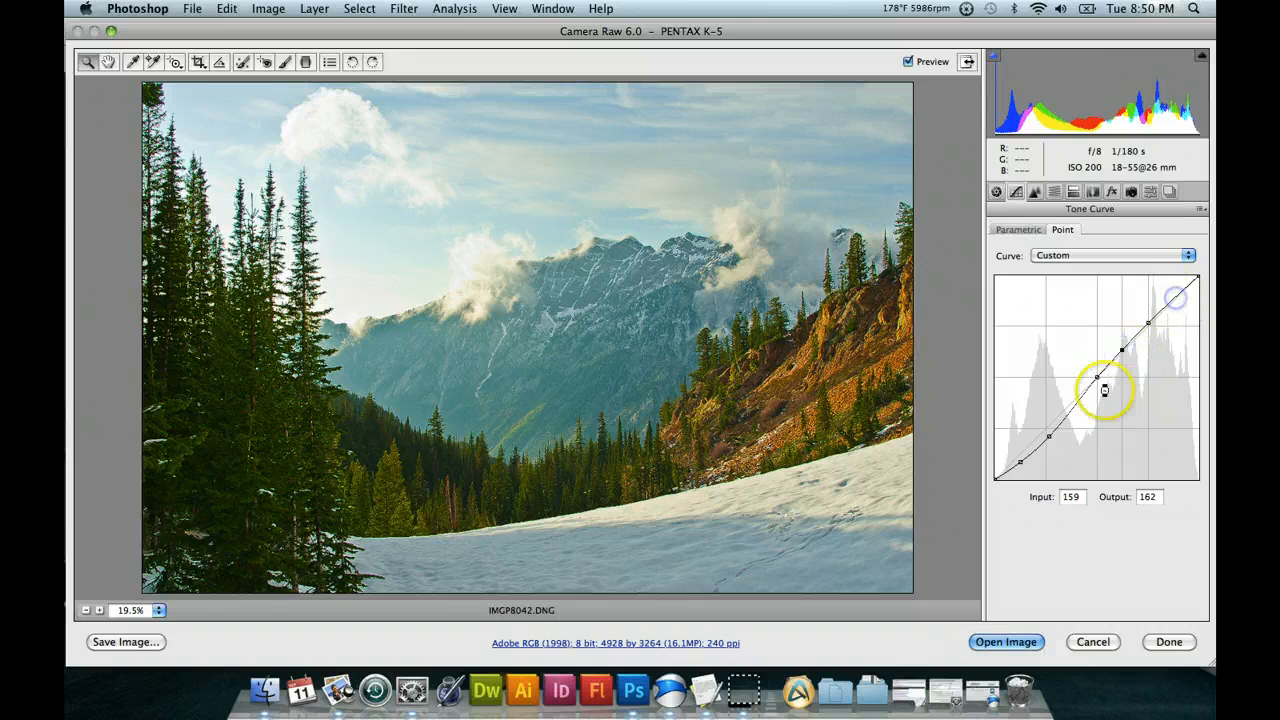
click(1074, 407)
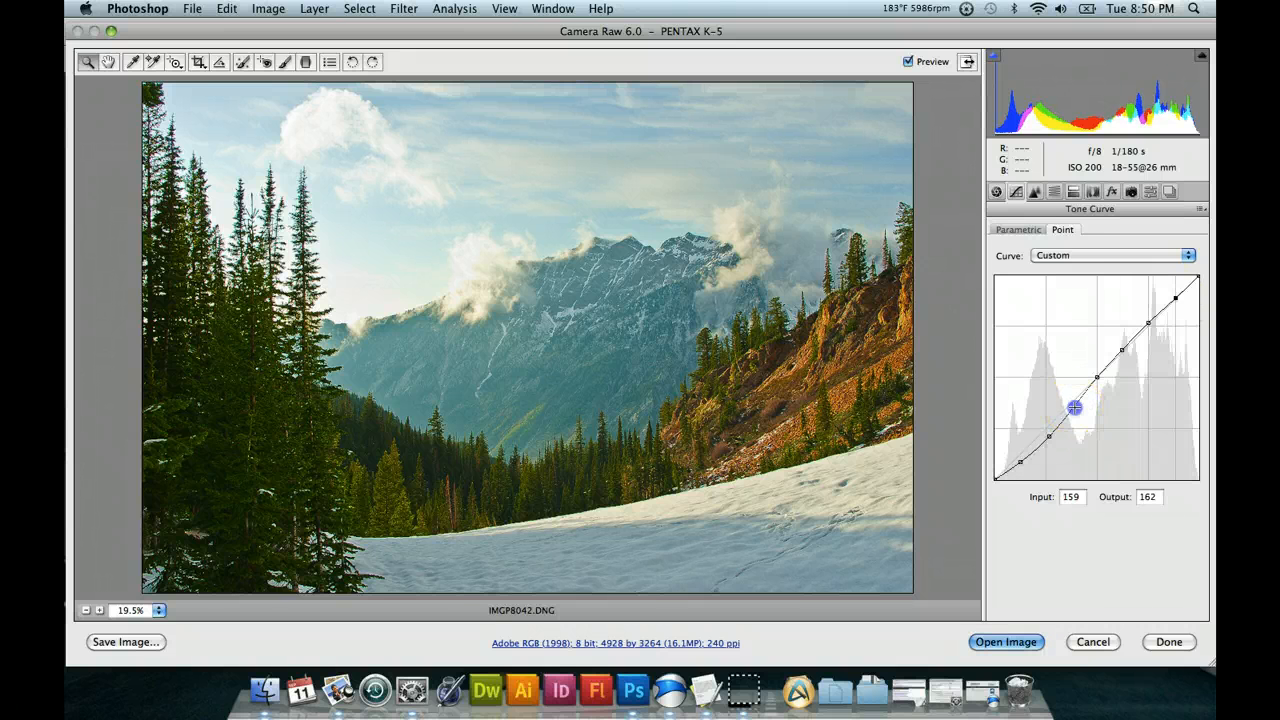
drag(1049, 450, 1087, 400)
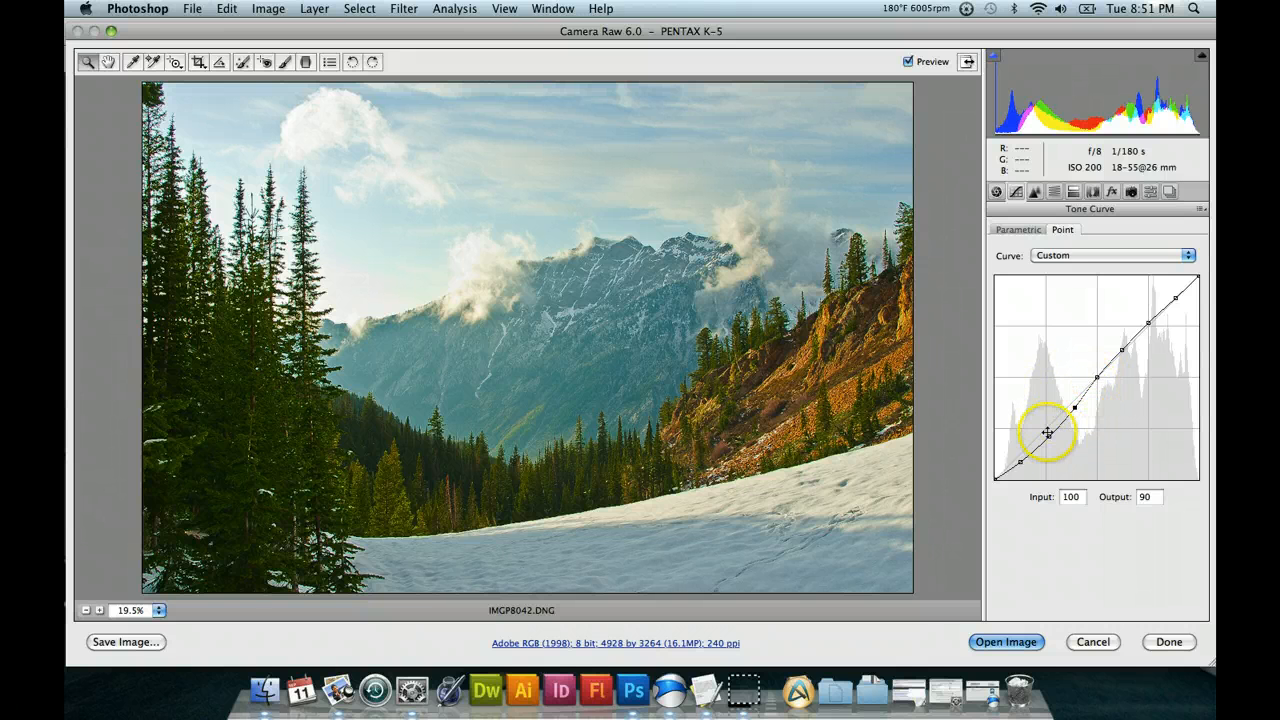
click(1124, 350)
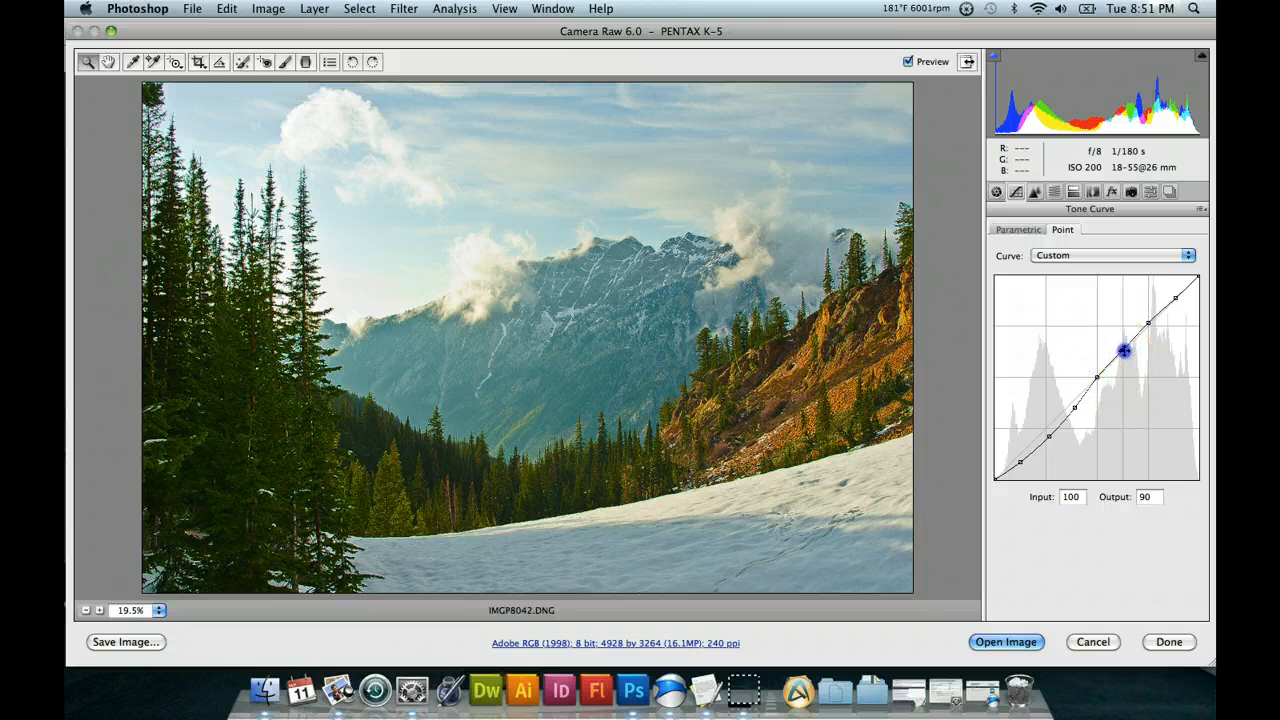
drag(1128, 355, 1121, 346)
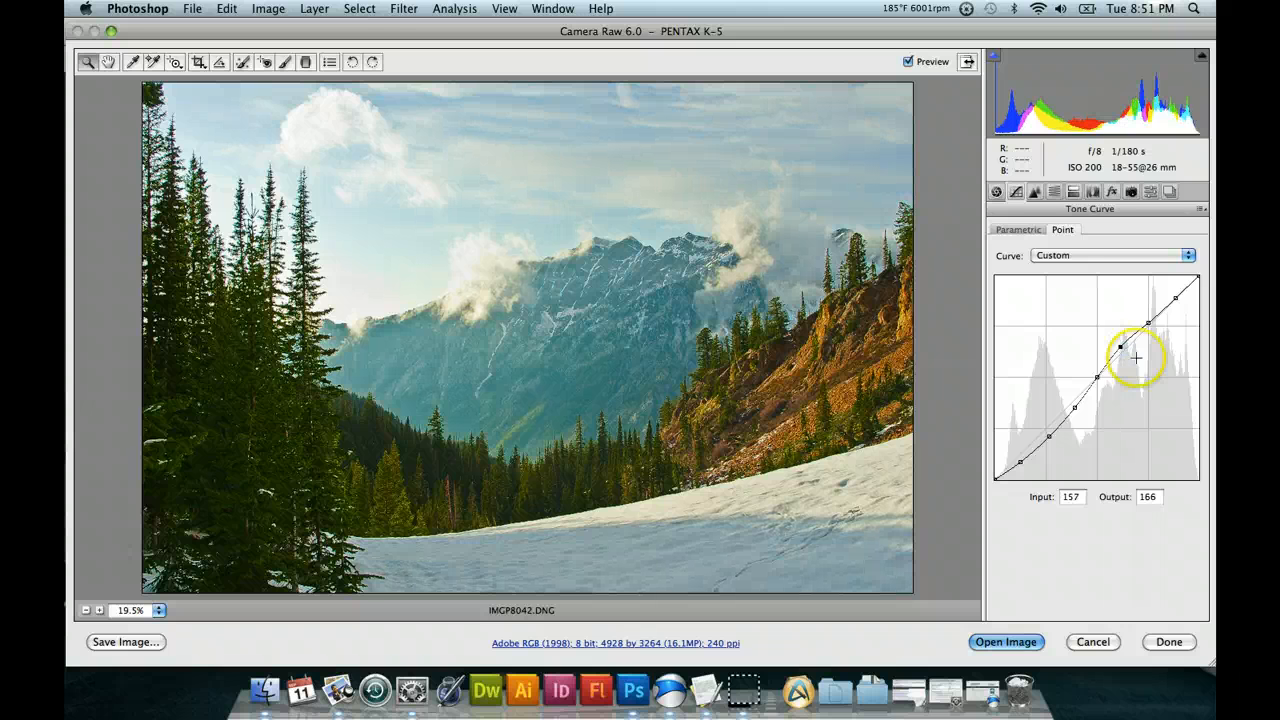
Try the highlights curve point at Input 219, Output 237 and at Input 232, Output 219.
drag(1171, 292, 1170, 289)
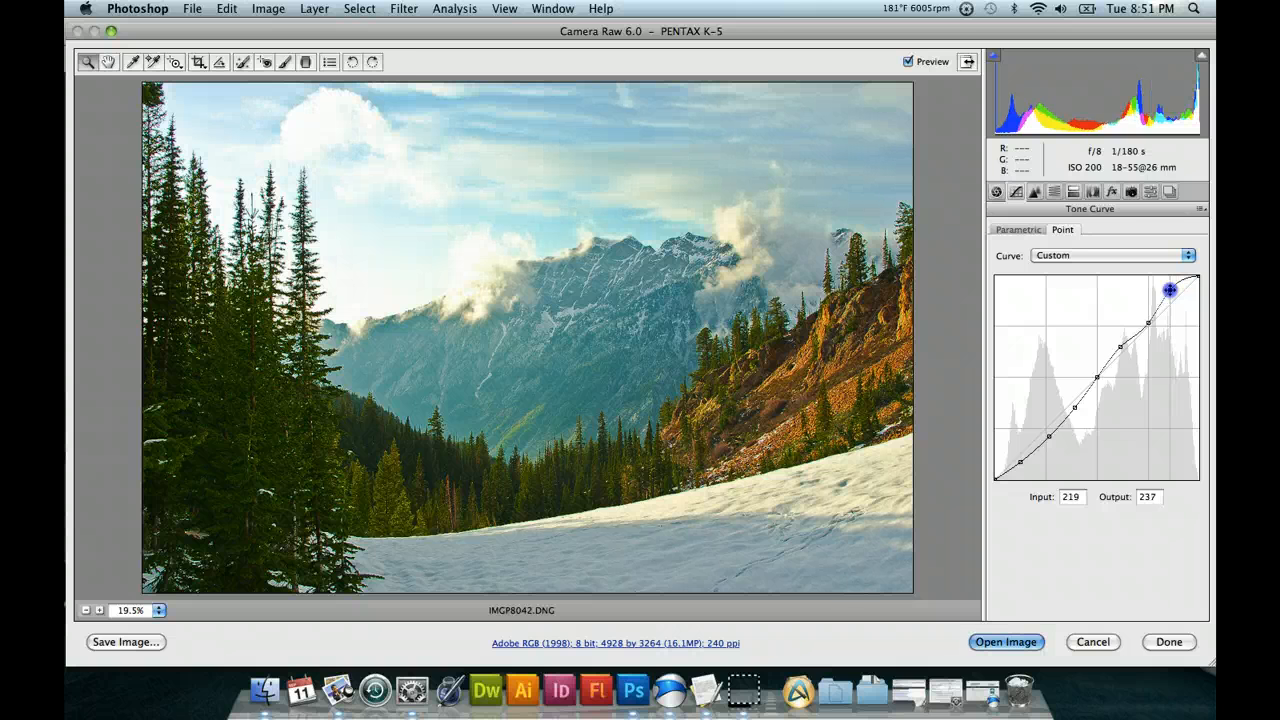
key(Down)
key(Down)
click(1183, 307)
drag(1180, 305, 1180, 304)
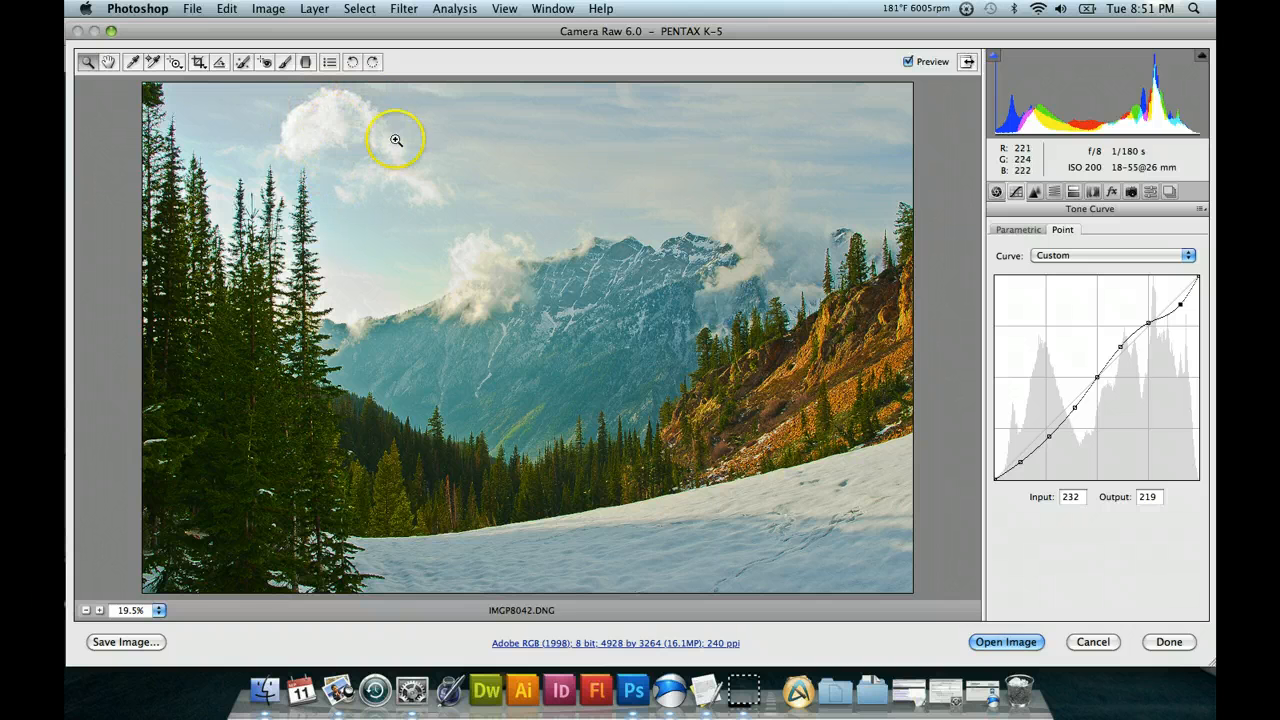
Try the highlights curve point at 230/231 and 241/212, and set it to Input 236, Output 225.
click(1181, 306)
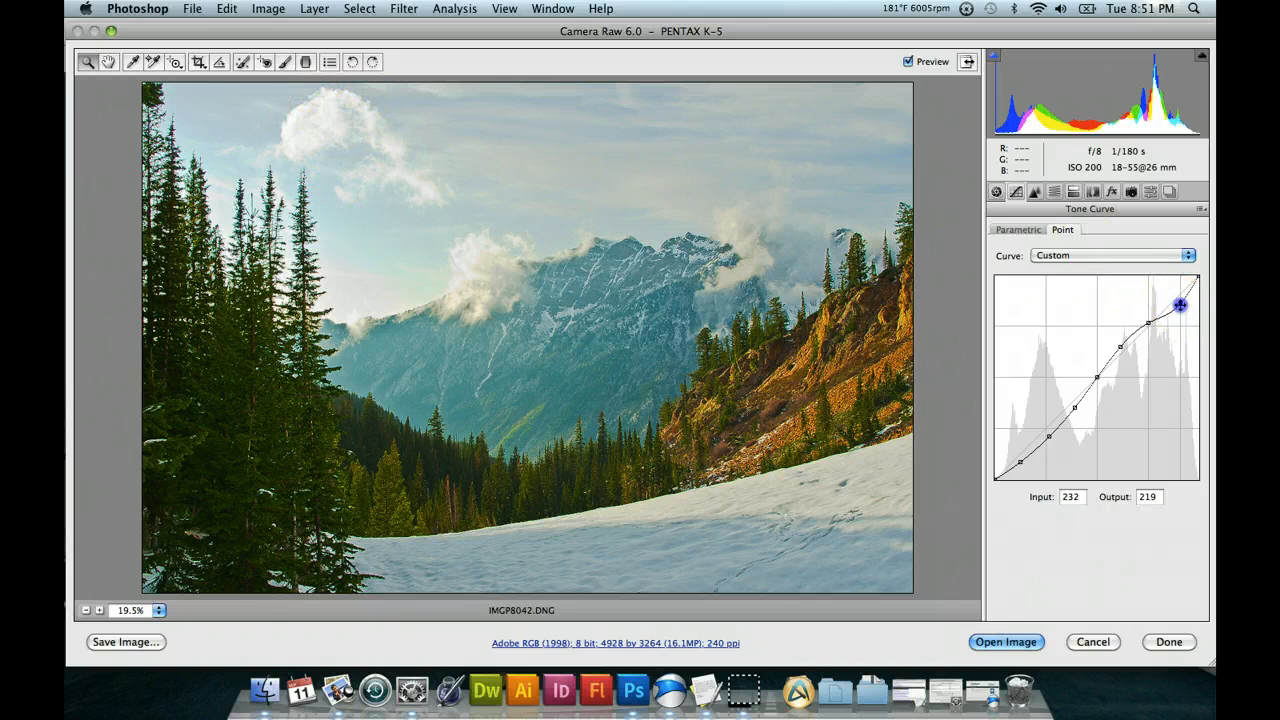
drag(1179, 296, 1179, 295)
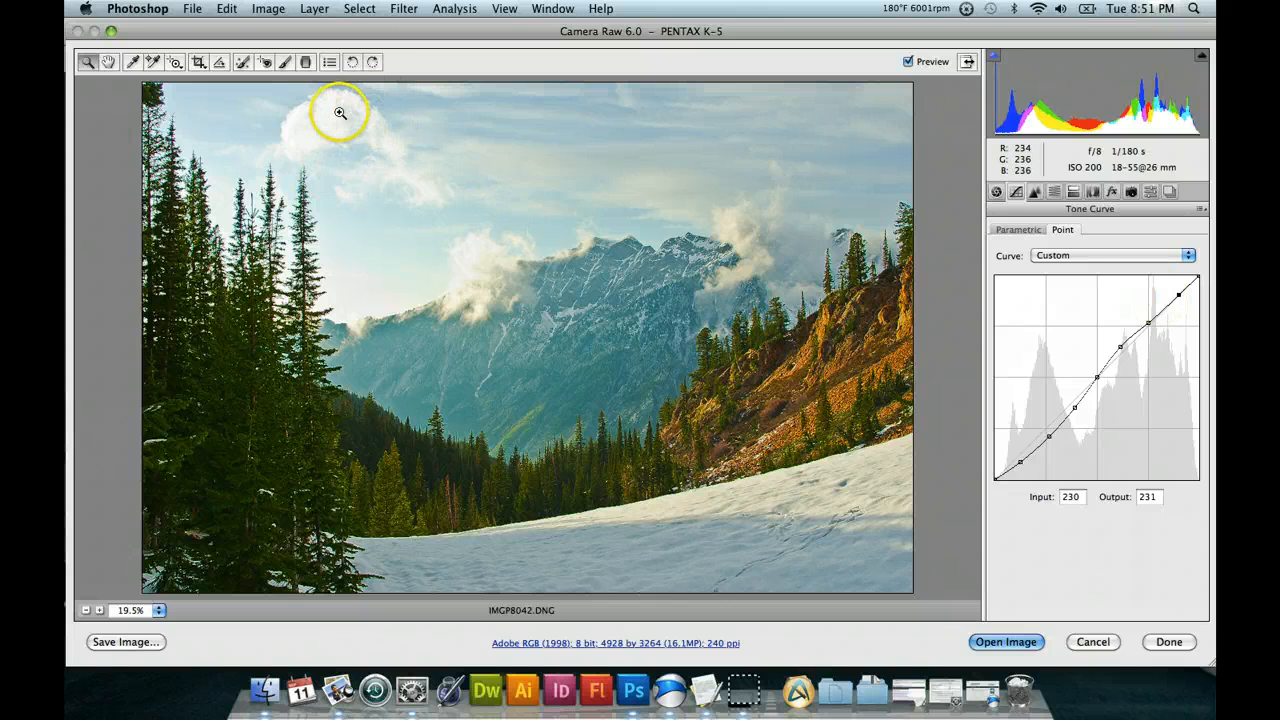
drag(1180, 295, 1190, 312)
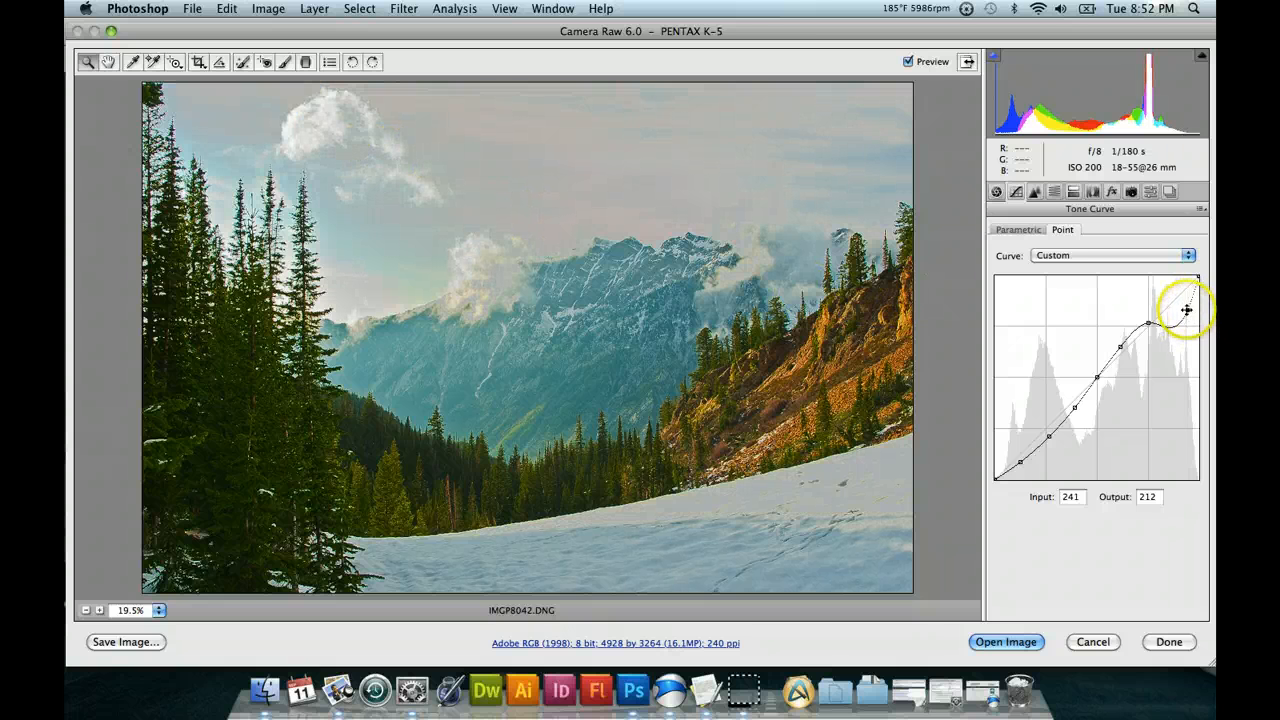
drag(1186, 310, 1182, 299)
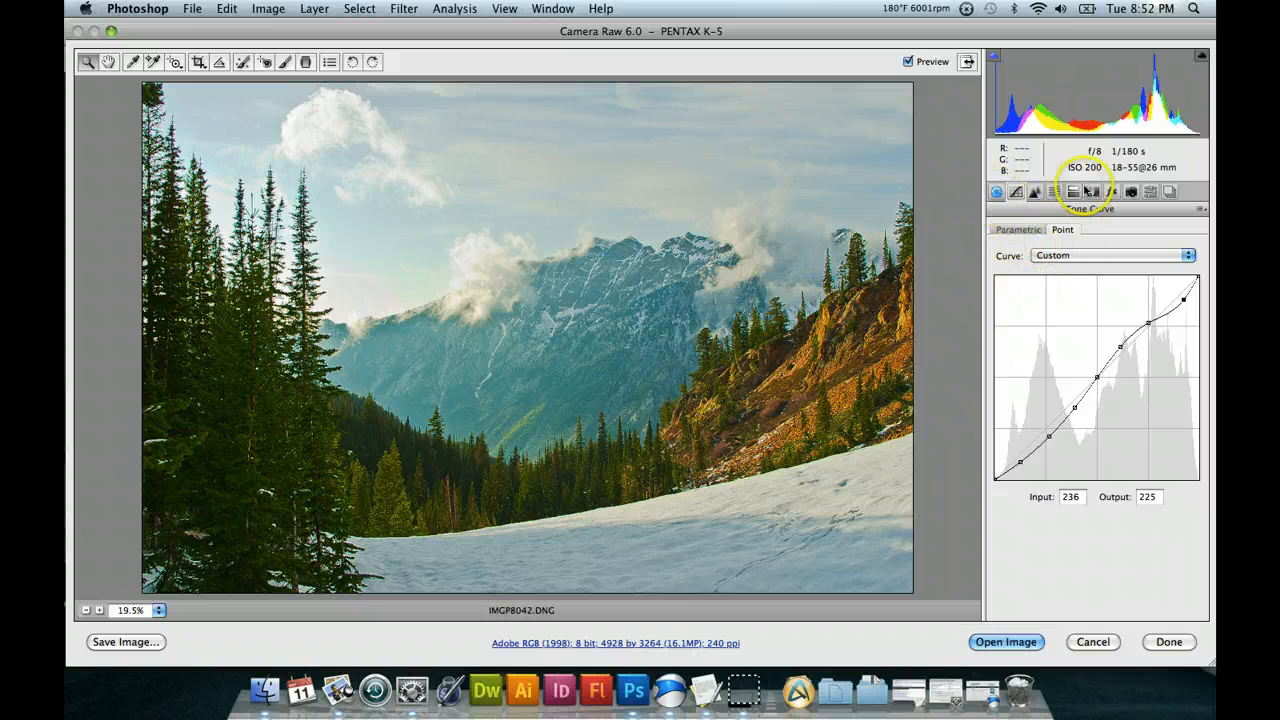
Try a Post Crop Vignetting Amount of +67 in the Effects settings, and change it to -73.
click(1119, 193)
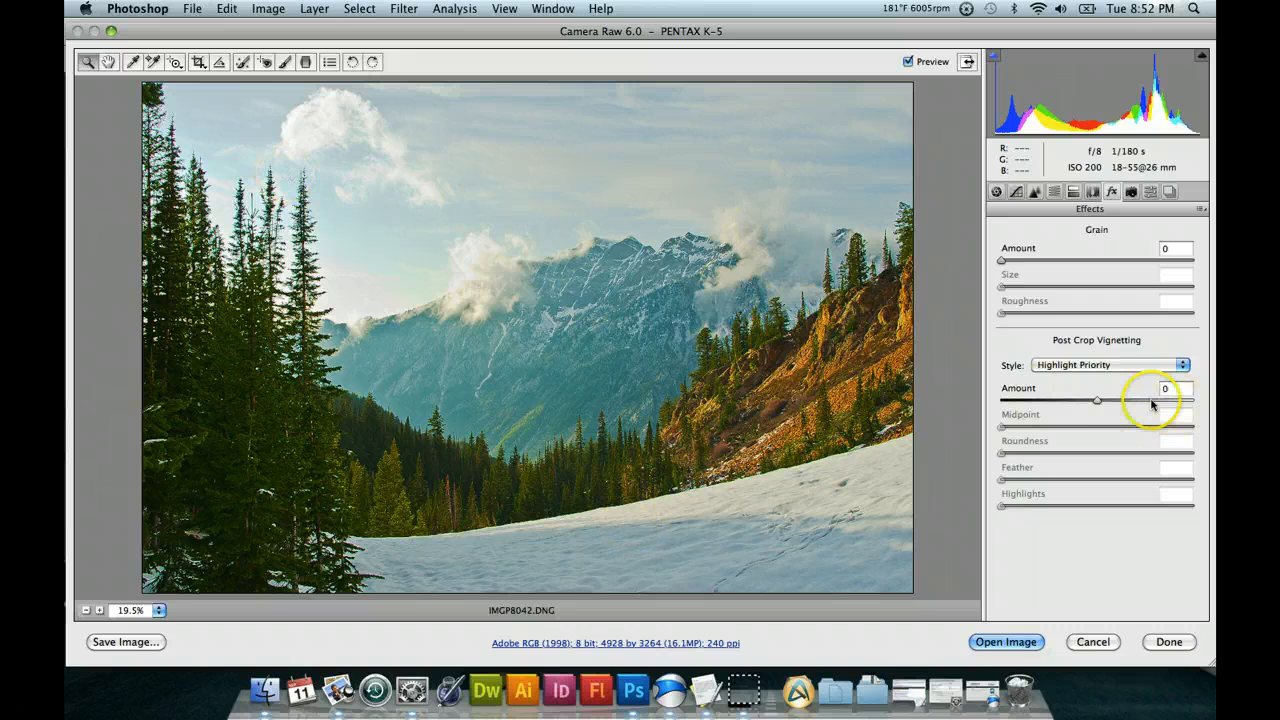
drag(1143, 400, 1162, 400)
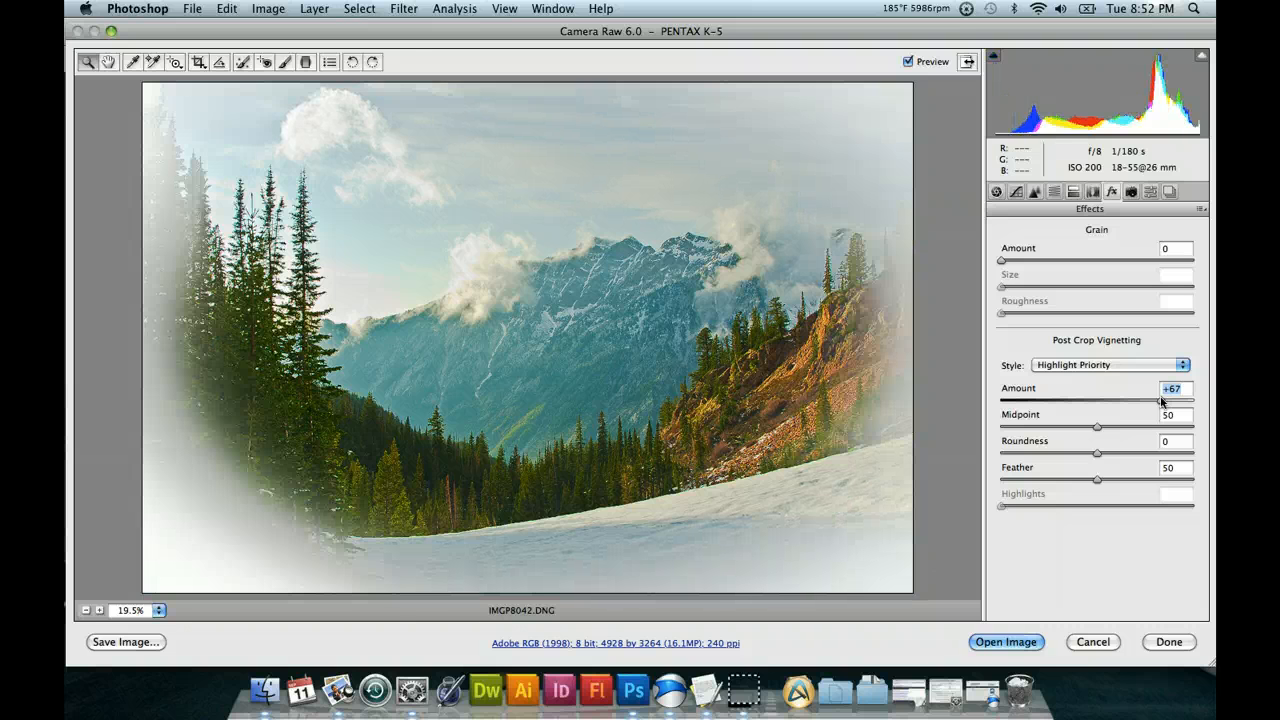
click(1027, 401)
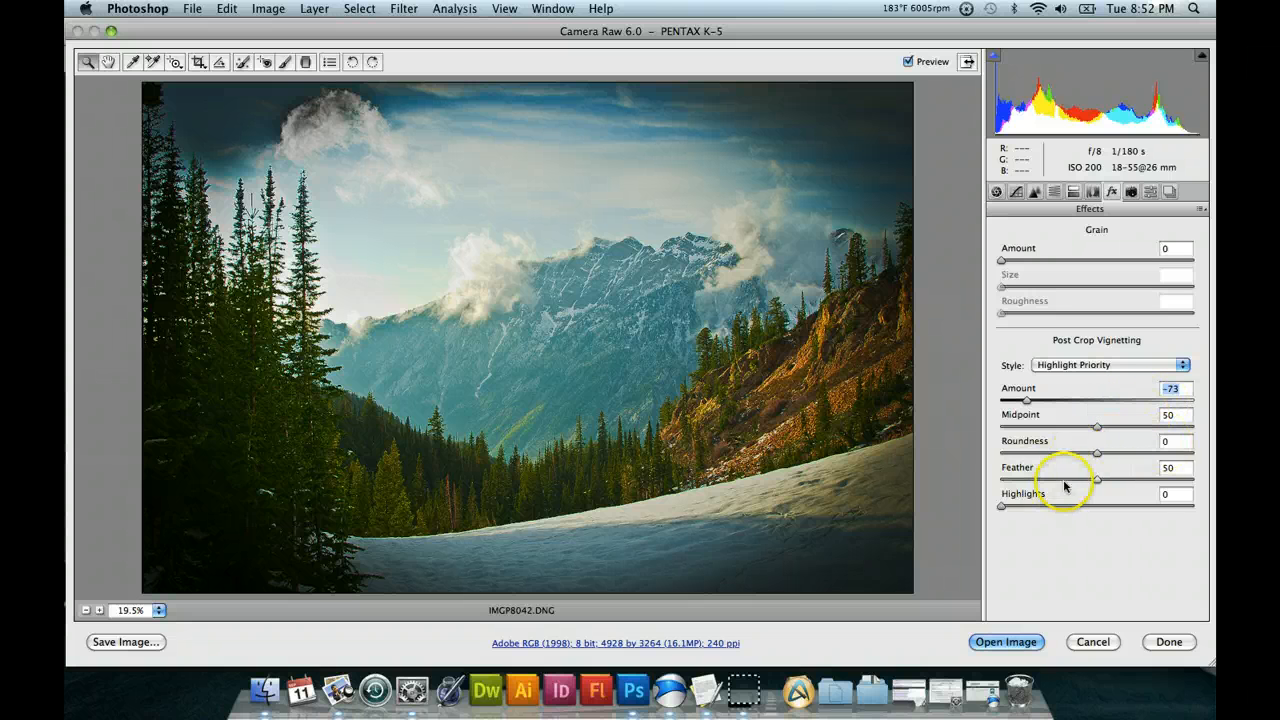
Try a Post Crop Vignetting Feather of 82, return it to 50, and check the available vignette styles.
click(1160, 481)
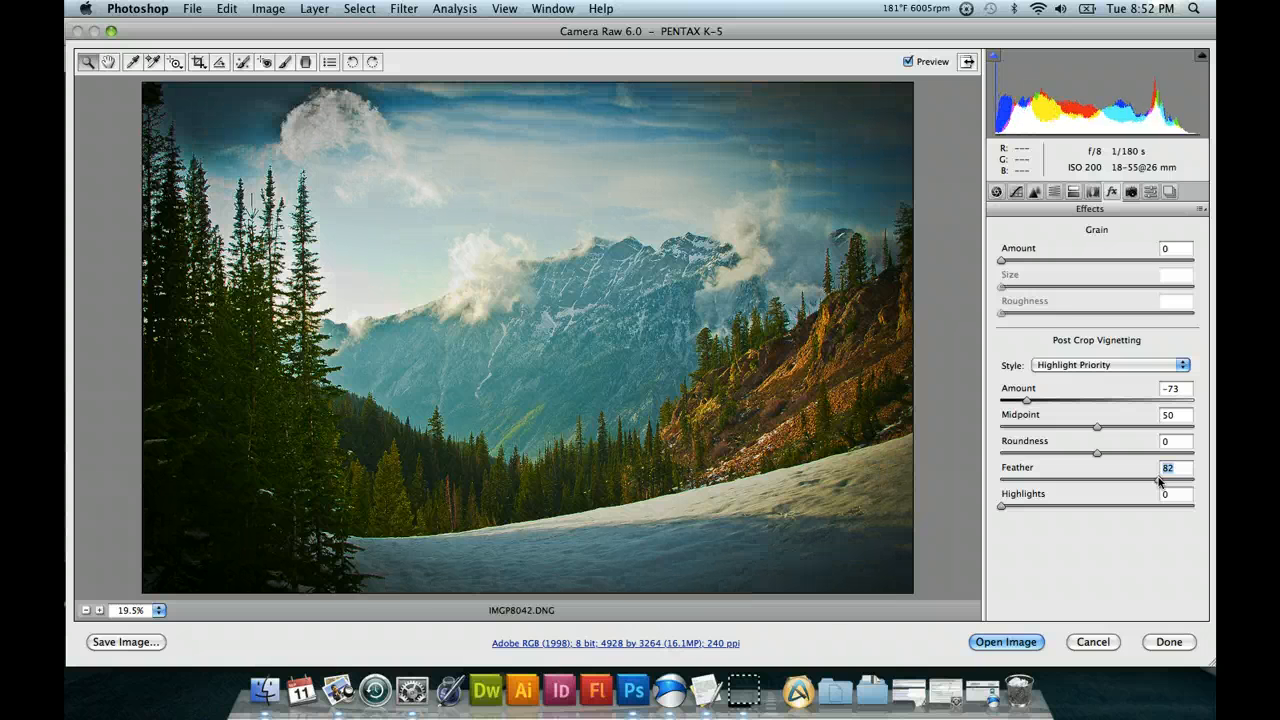
click(1097, 482)
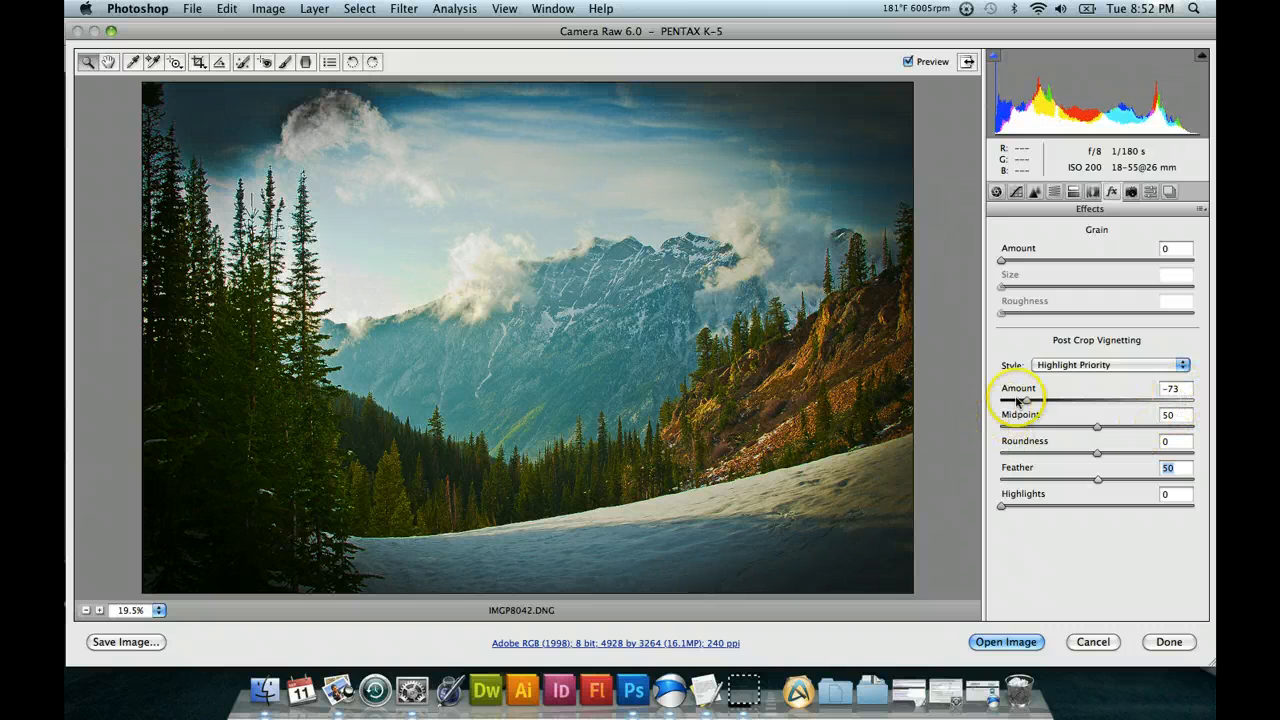
click(1184, 366)
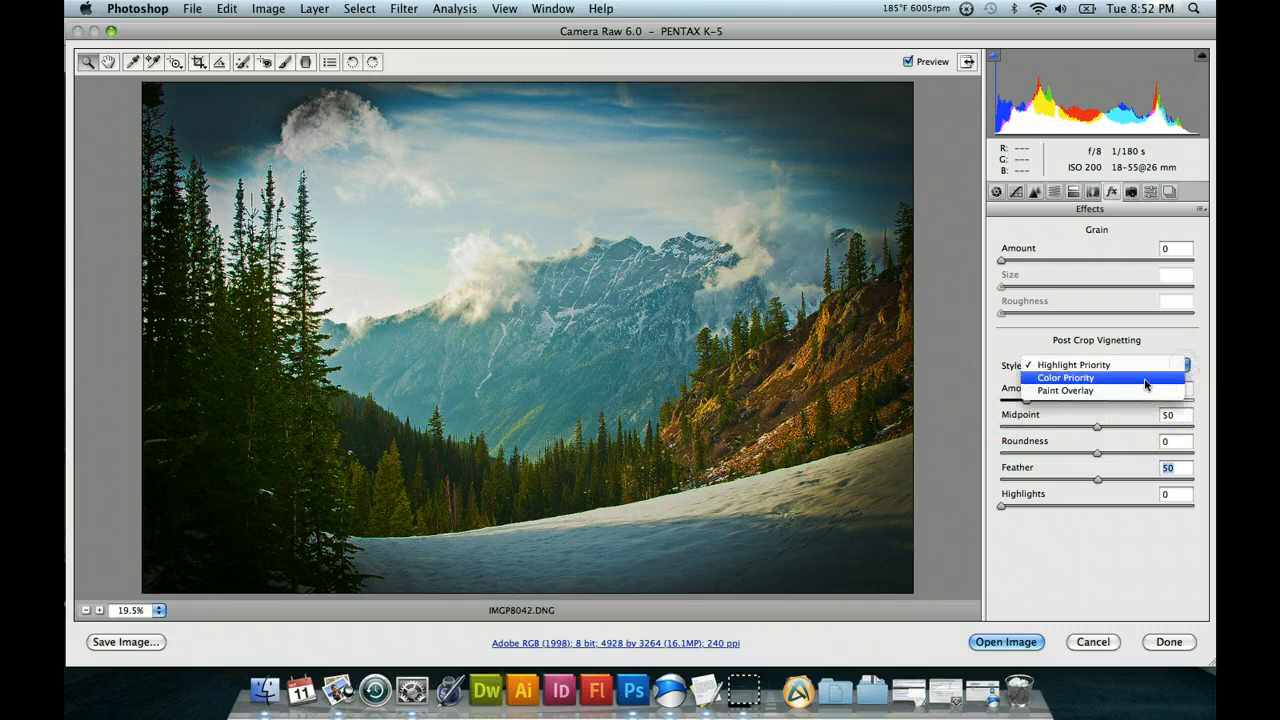
click(1162, 348)
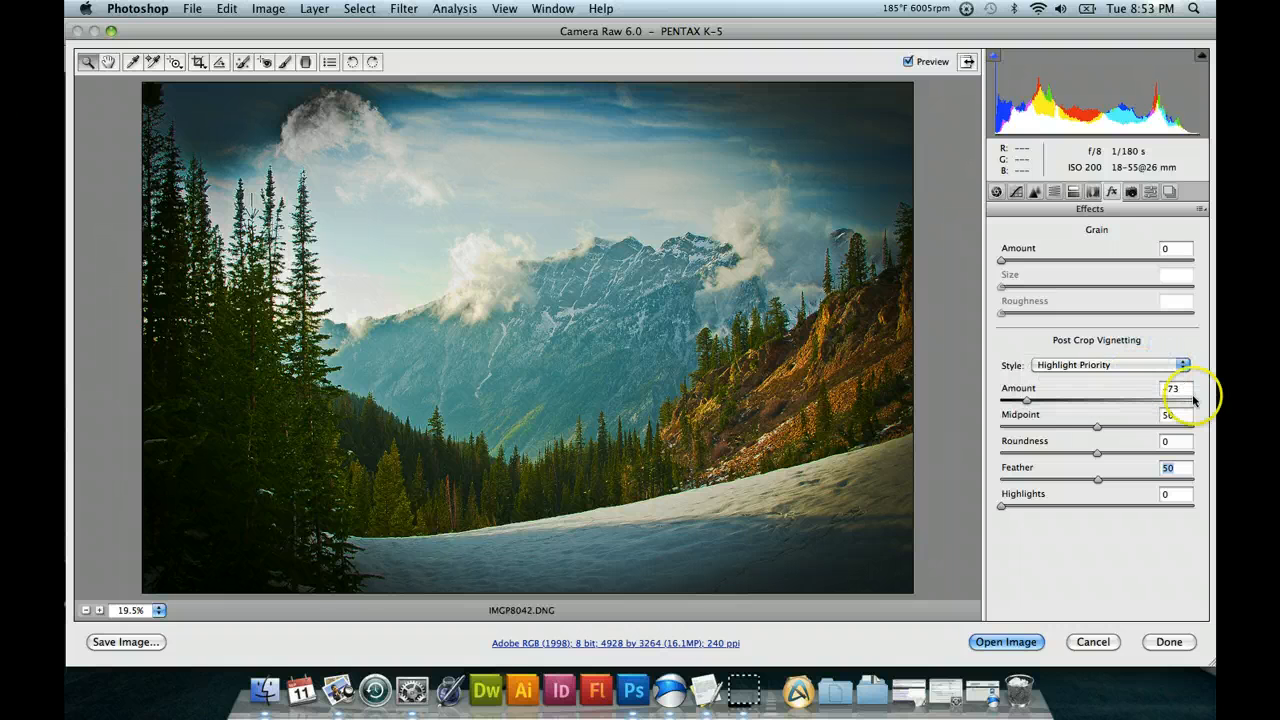
Set the Post Crop Vignetting Amount to 0.
drag(1187, 391, 1144, 391)
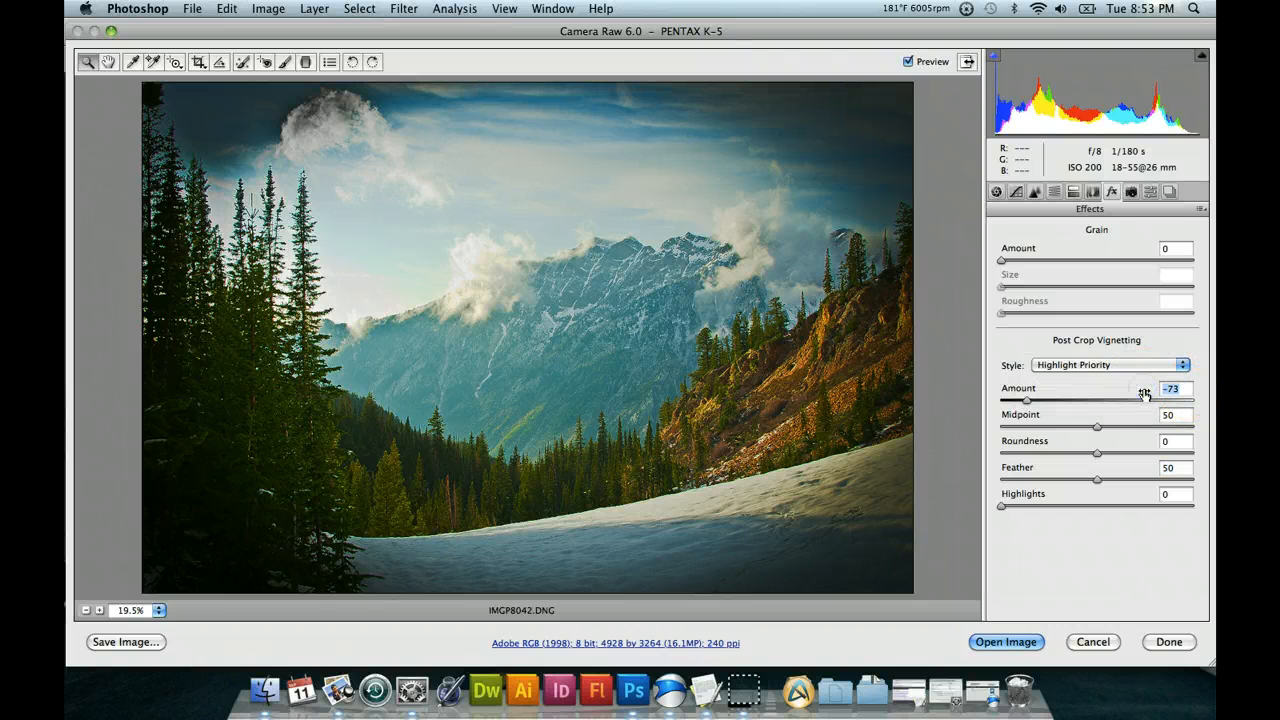
text(0)
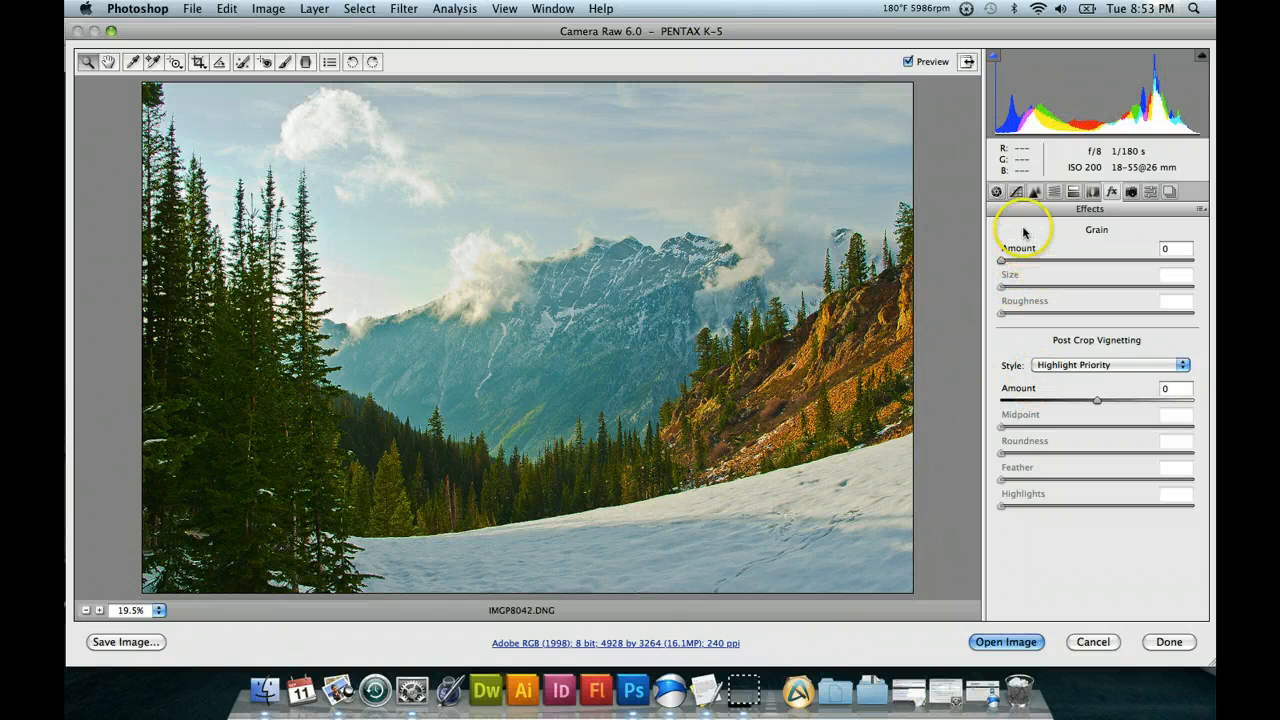
Return to the Basic settings and open the developed IMGP8042.DNG as a normal image in Photoshop.
click(996, 193)
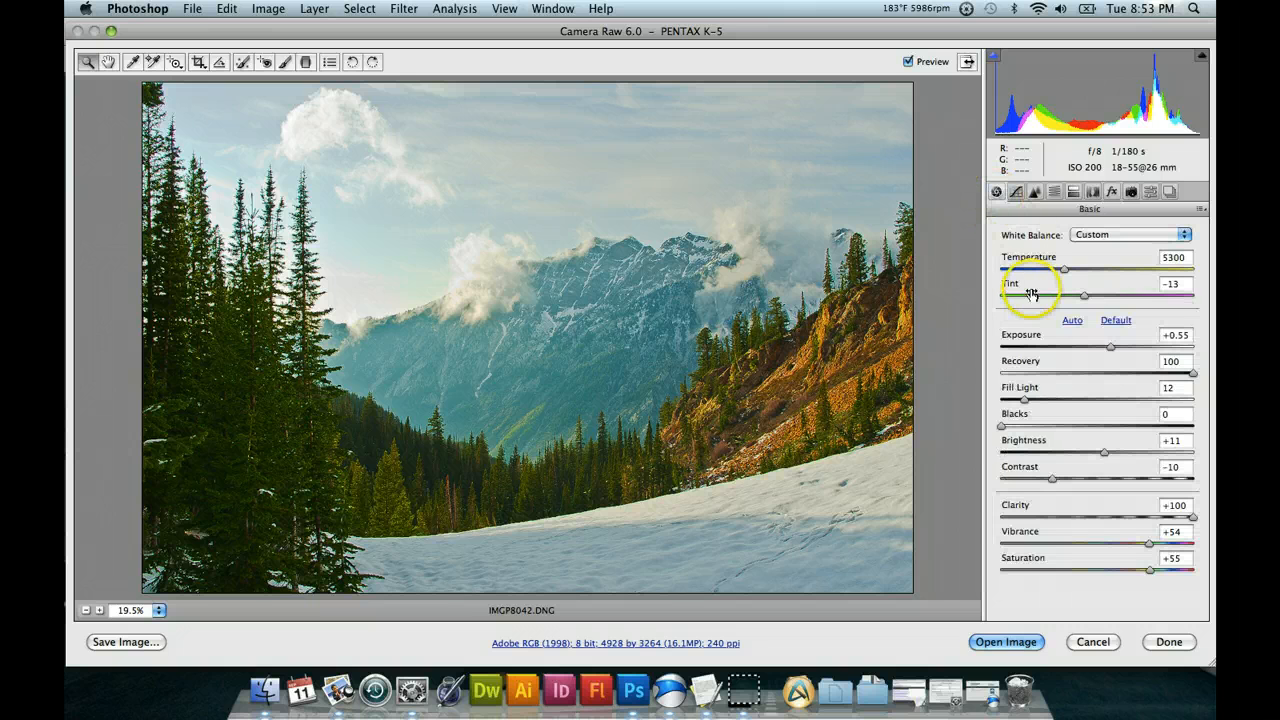
click(1008, 642)
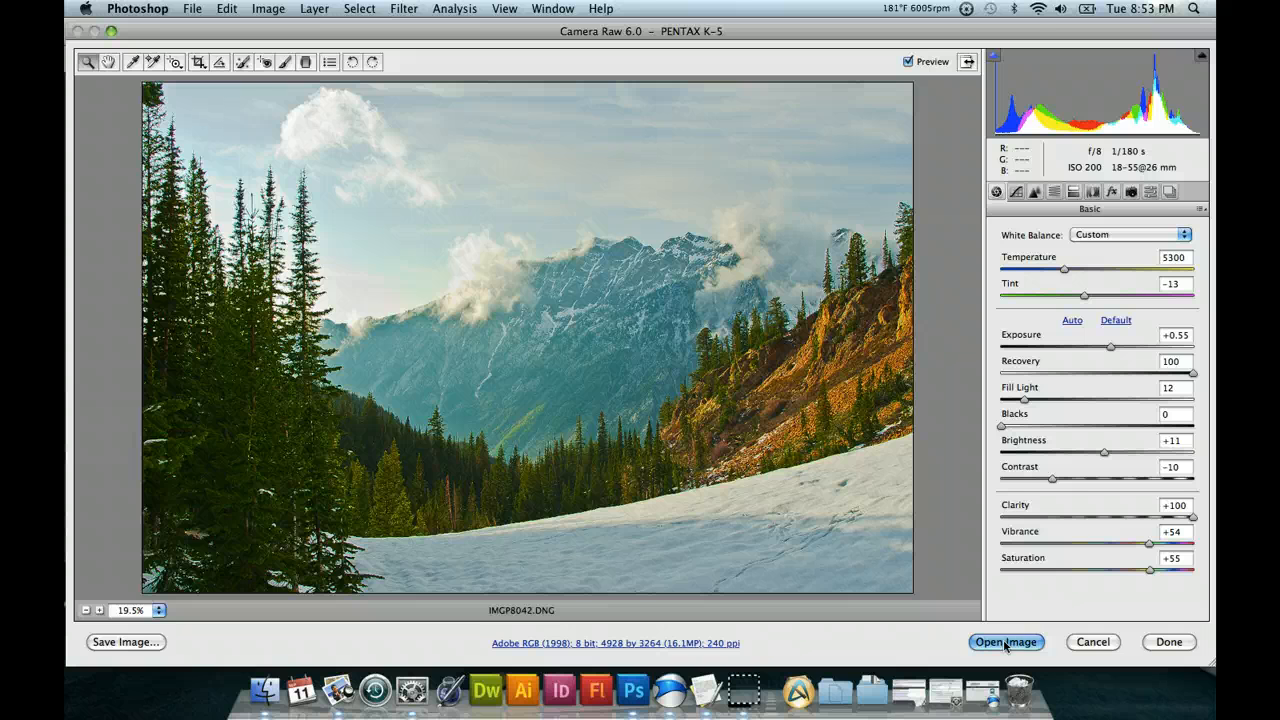
click(1005, 642)
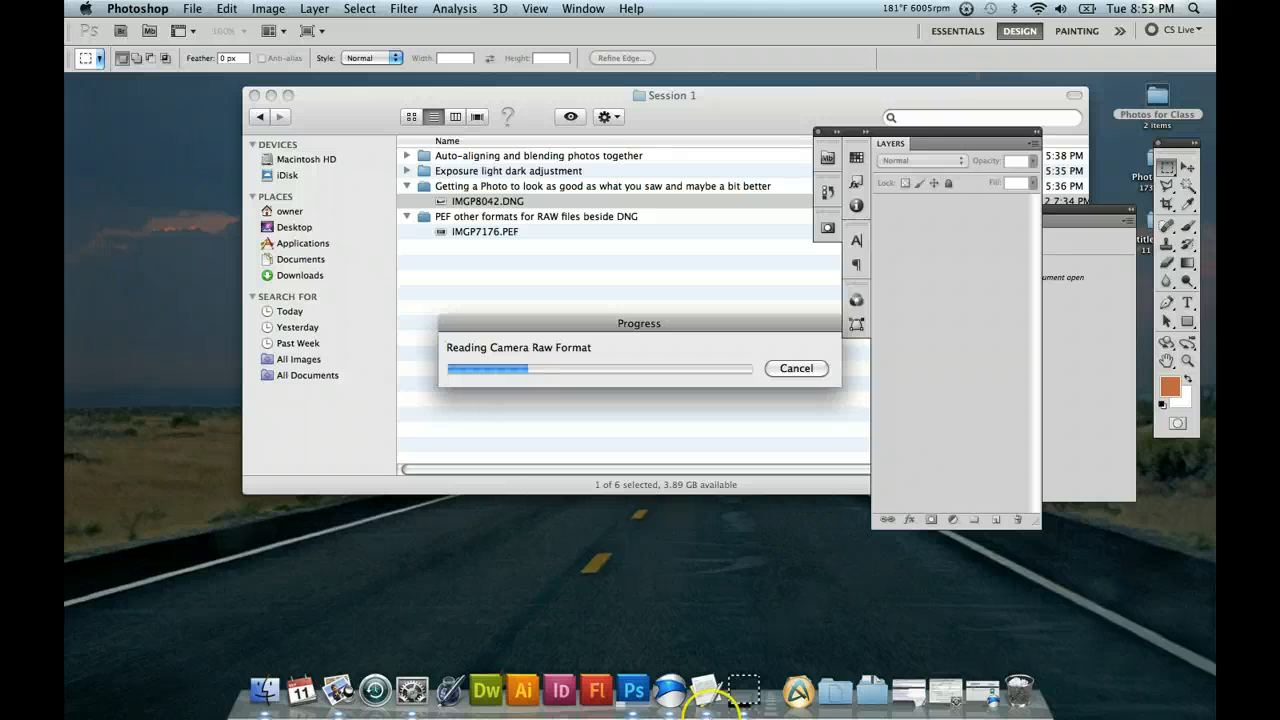
right_click(745, 690)
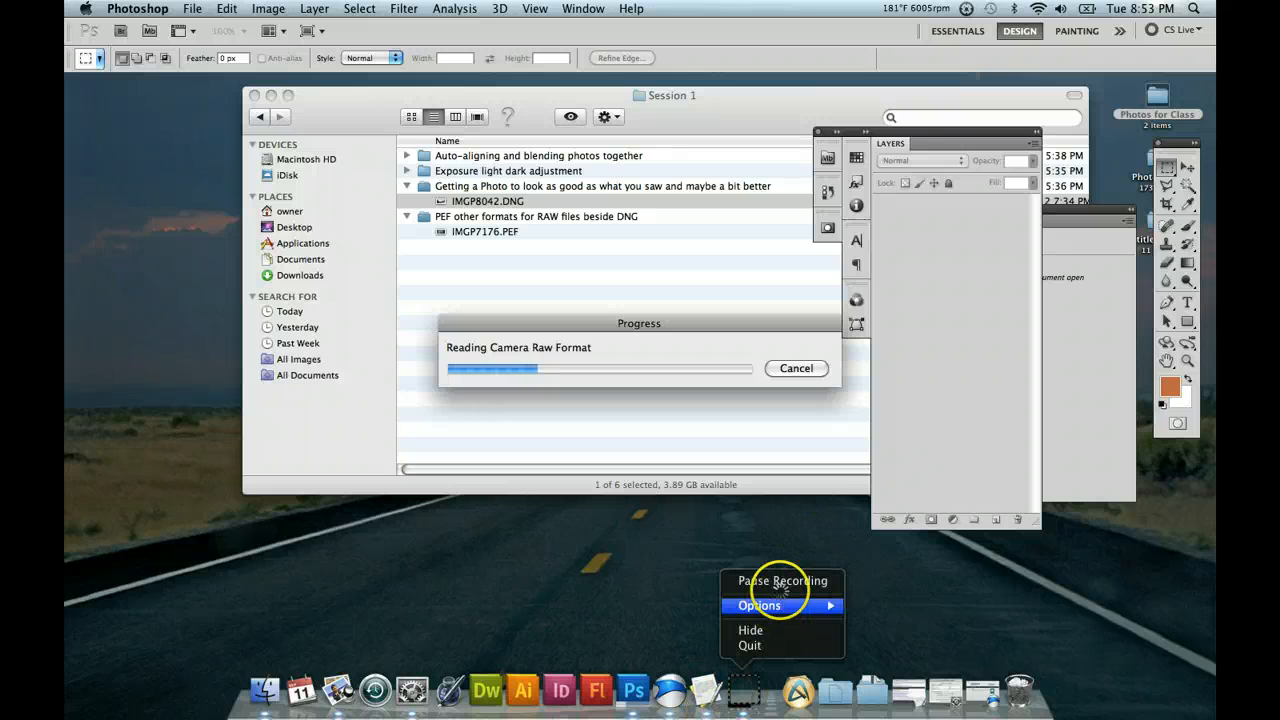
click(782, 582)
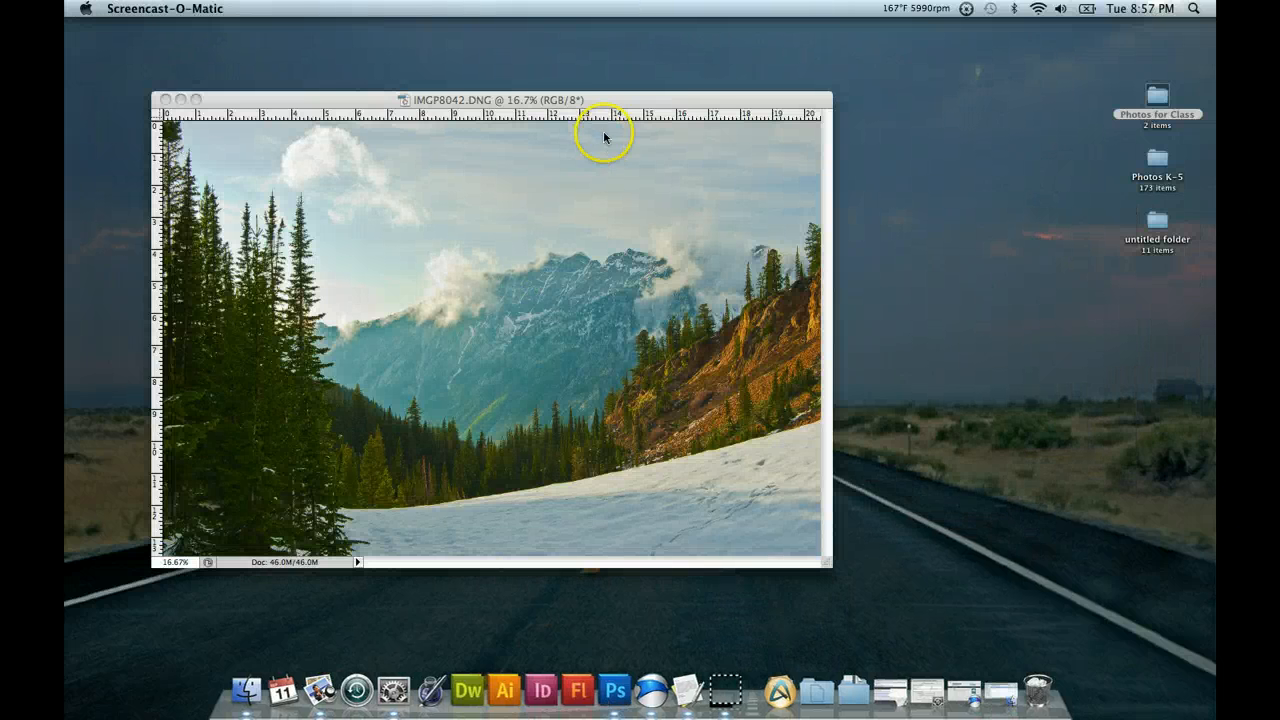
Enlarge the IMGP8042.DNG document window so empty canvas surrounds the photo, and activate the Zoom tool.
click(630, 102)
drag(637, 100, 670, 115)
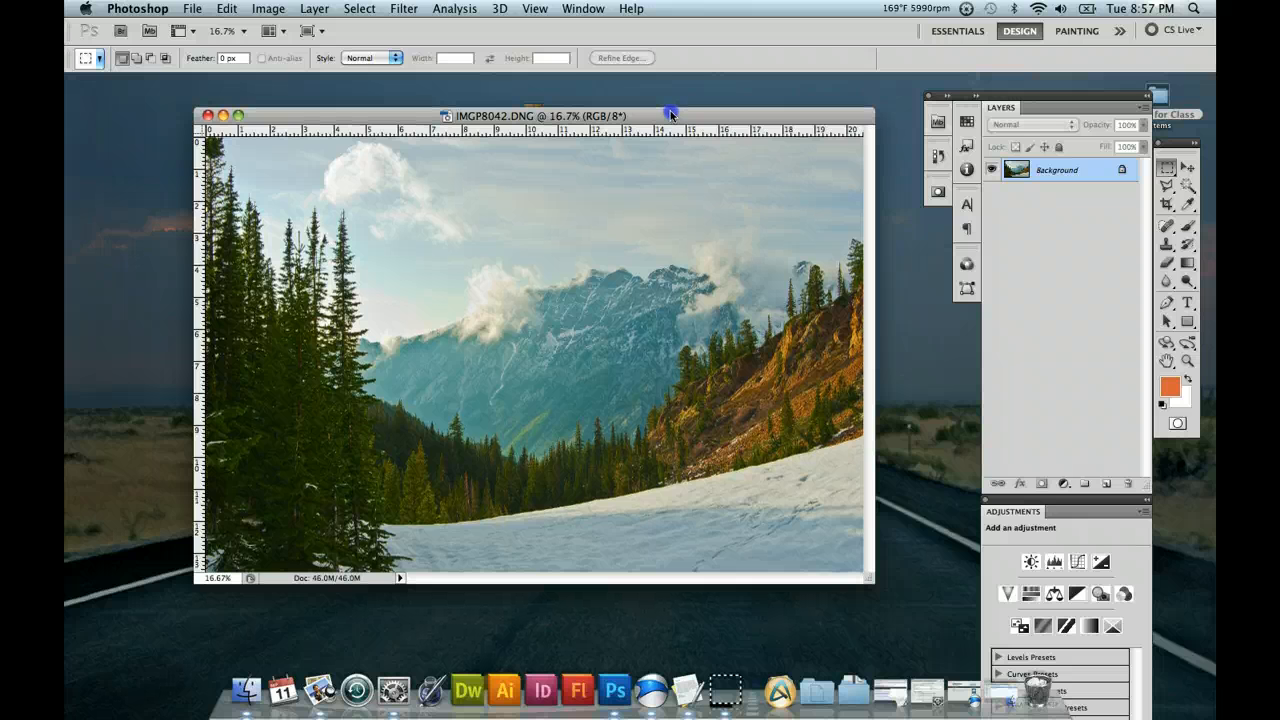
drag(671, 117, 630, 100)
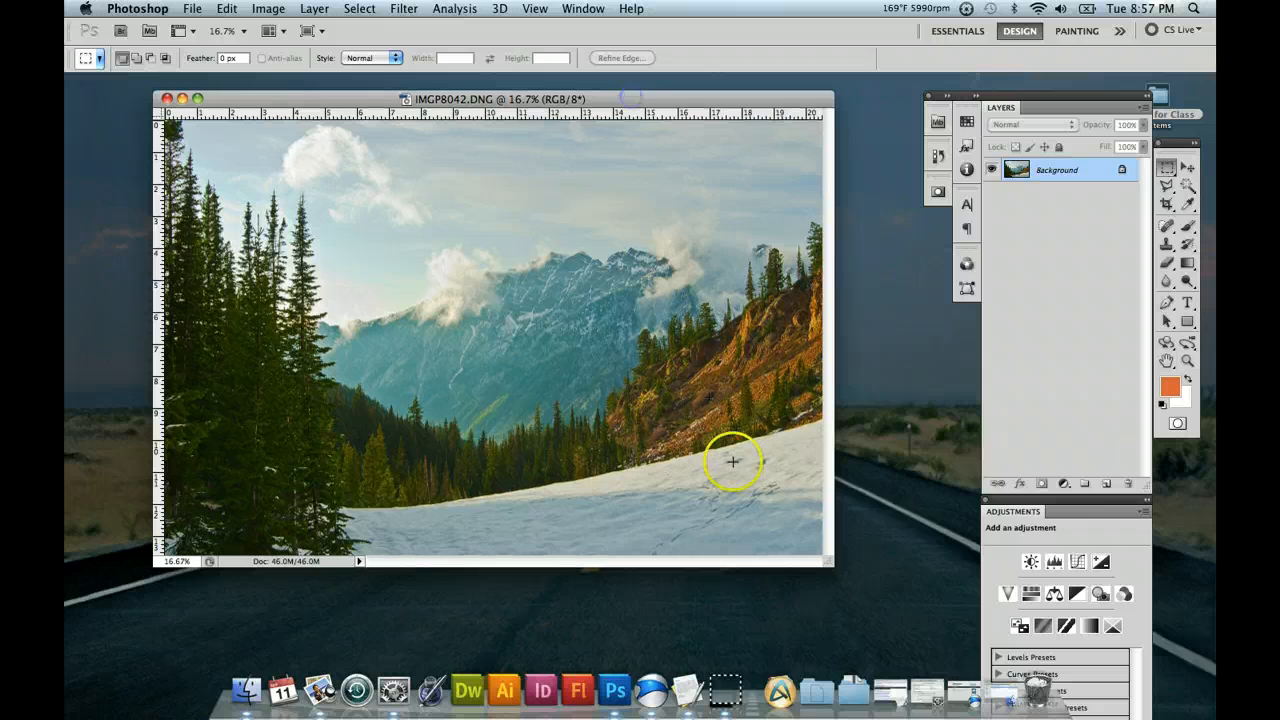
drag(822, 555, 953, 655)
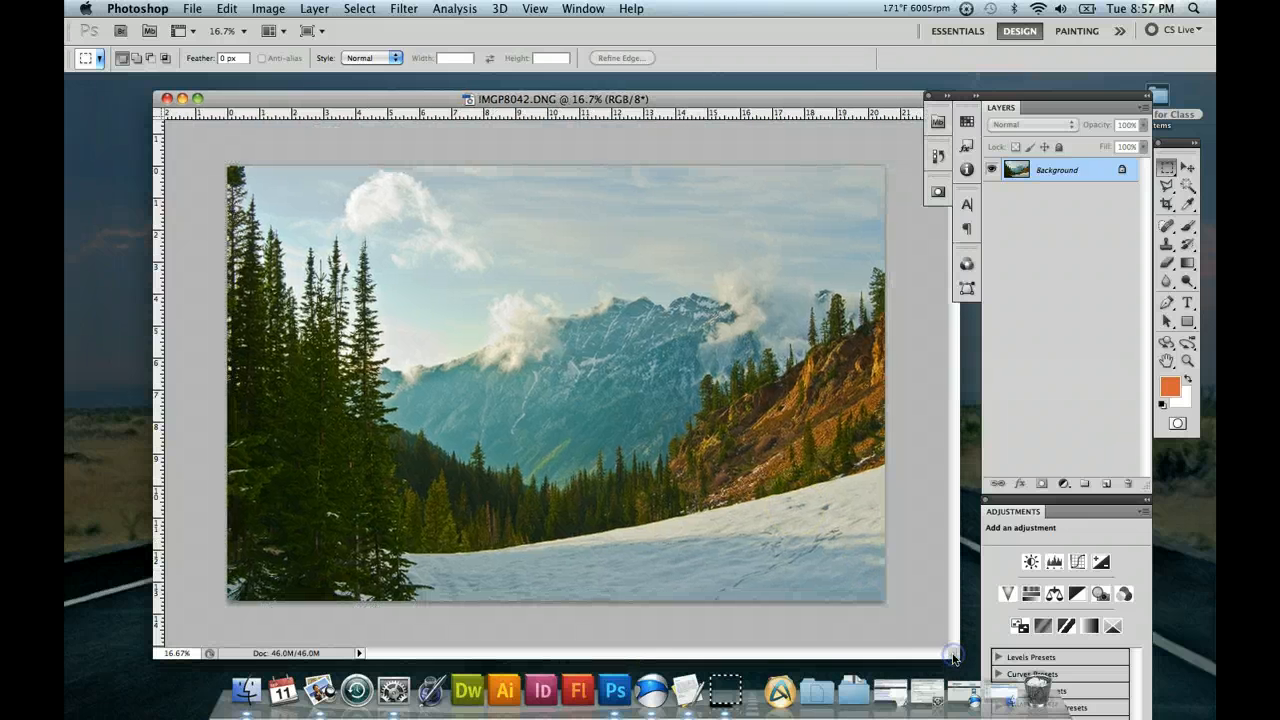
click(1187, 361)
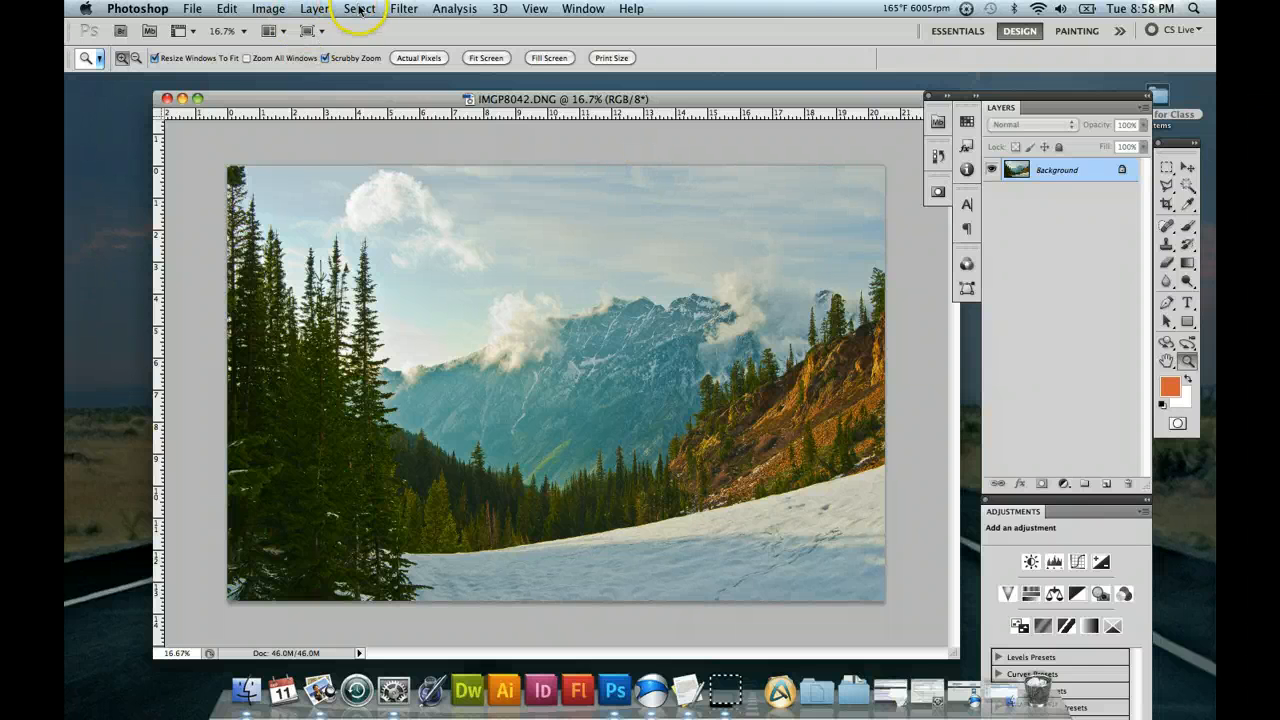
Try the Smart Sharpen filter with More Accurate turned on, and cancel it.
click(405, 9)
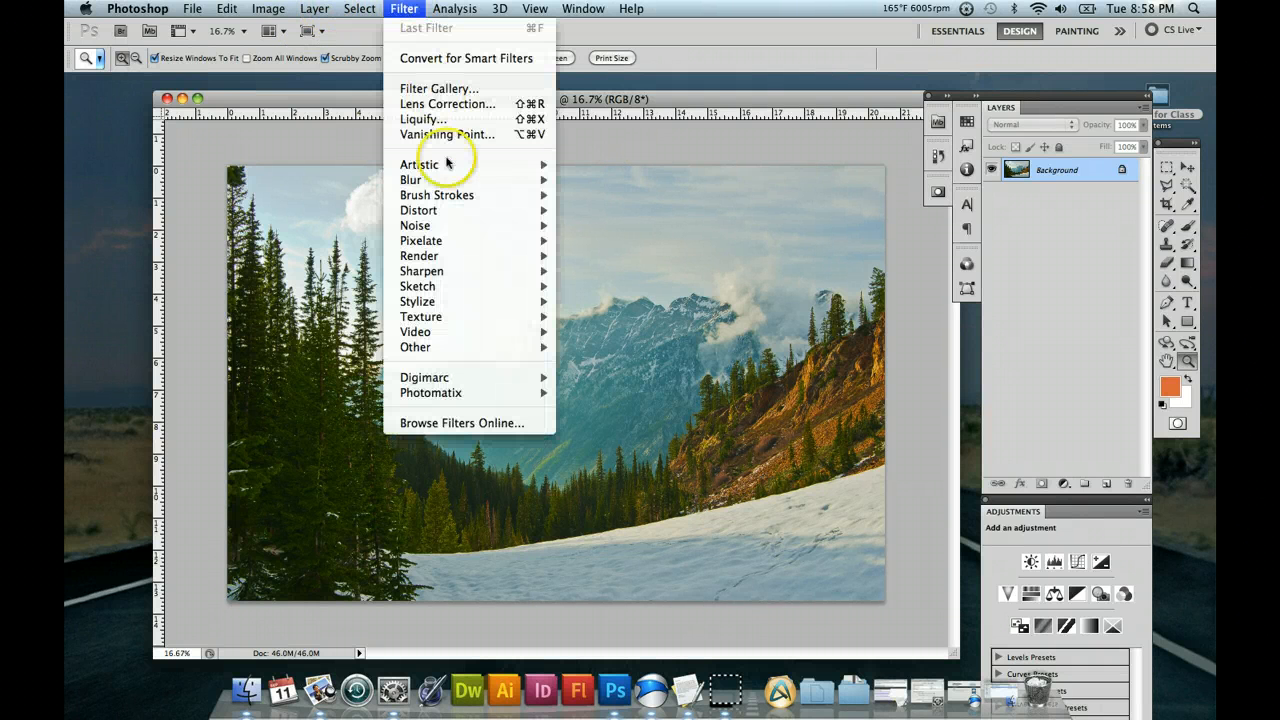
mouse_move(475, 271)
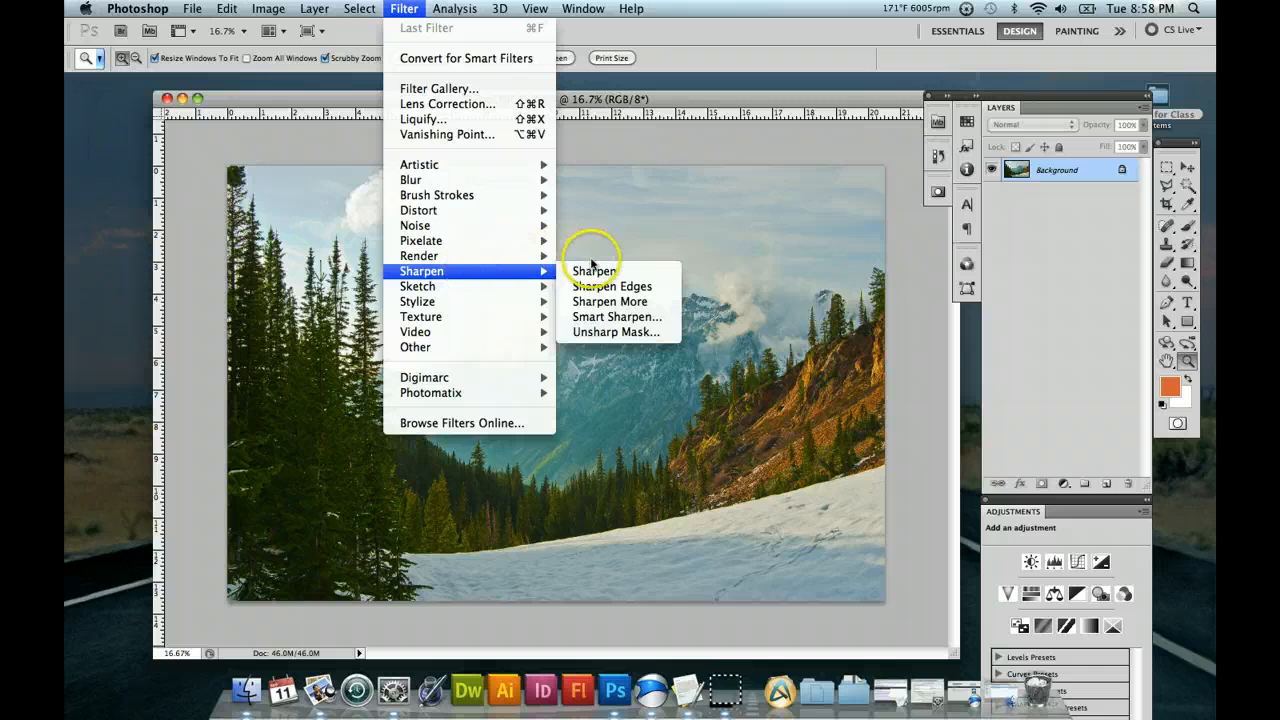
click(611, 318)
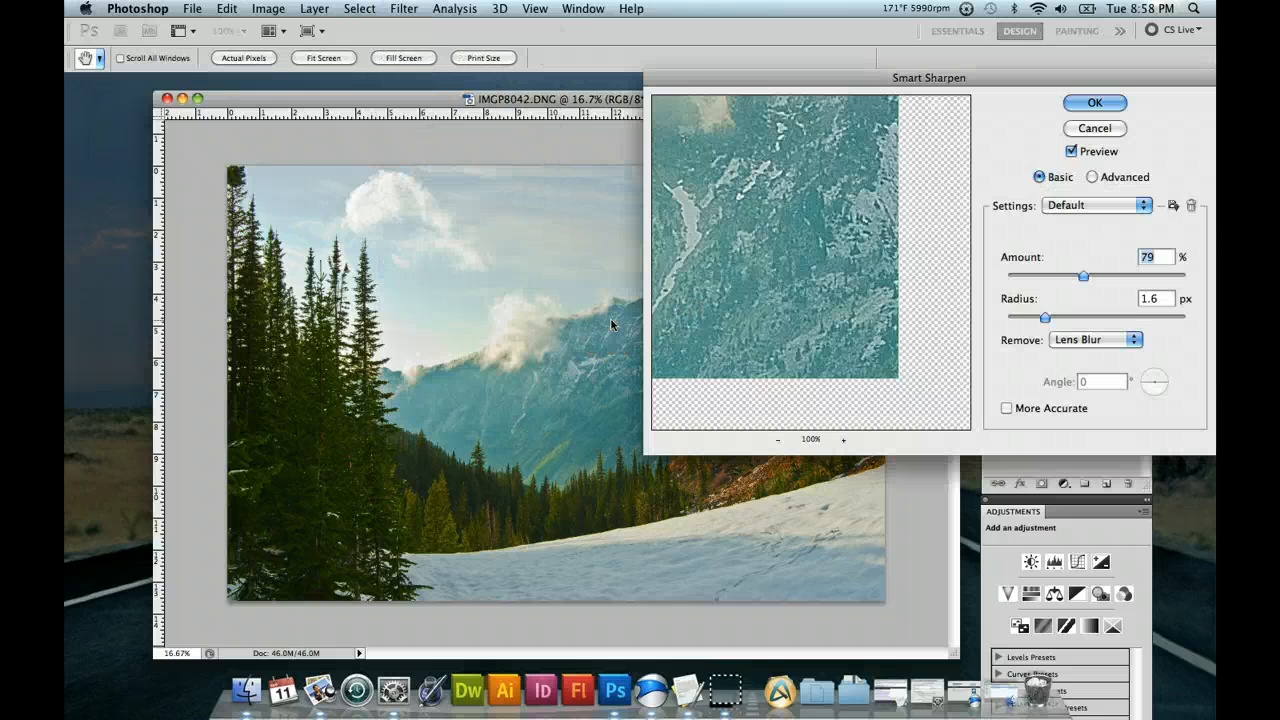
click(1007, 408)
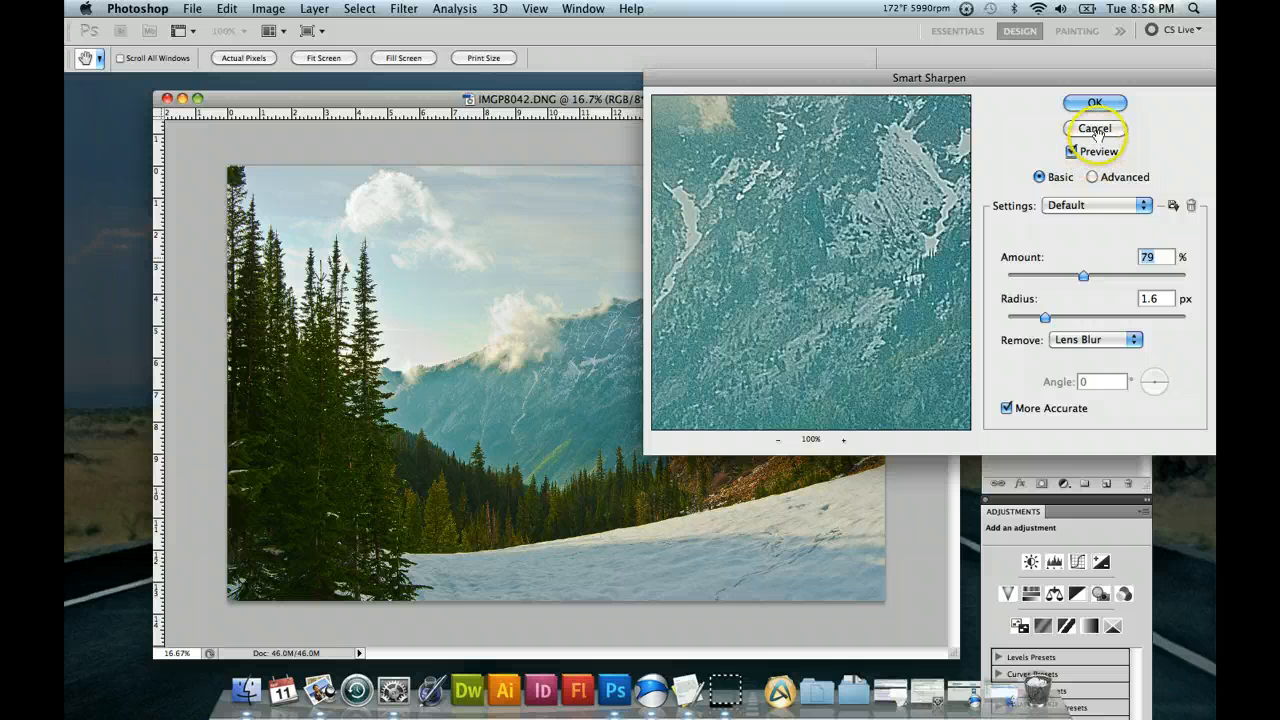
drag(1001, 80, 960, 98)
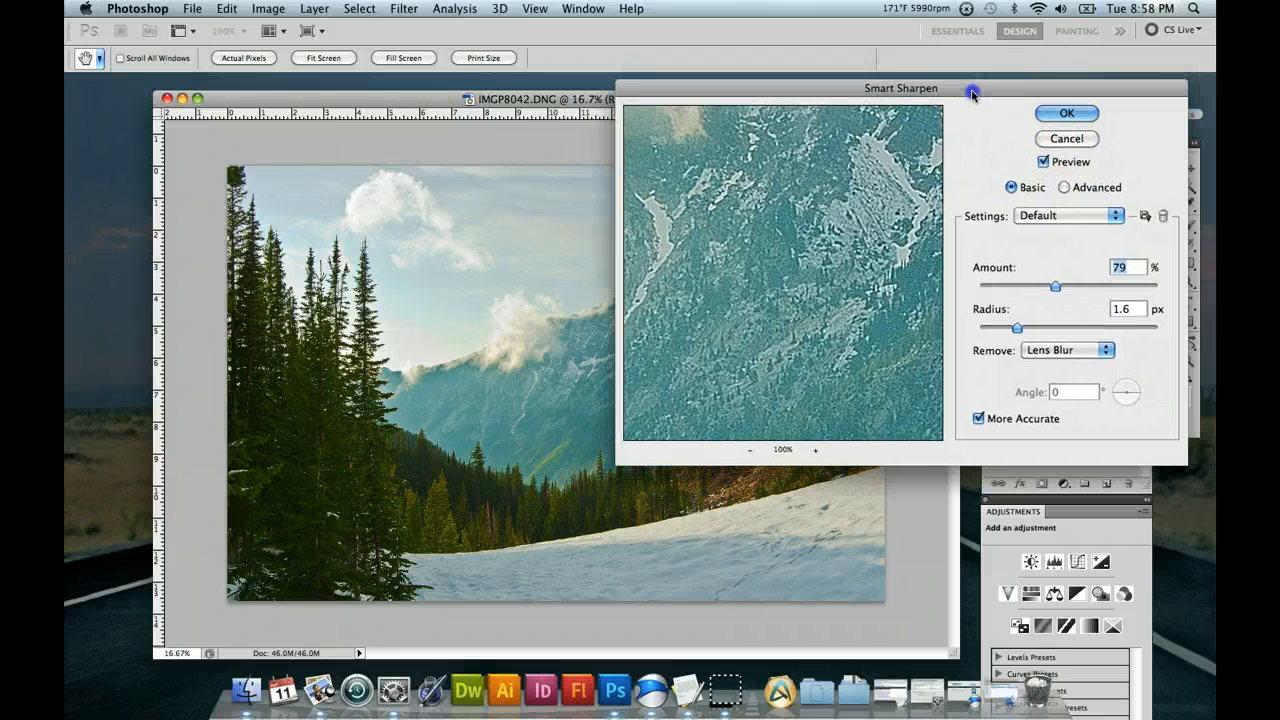
click(1058, 142)
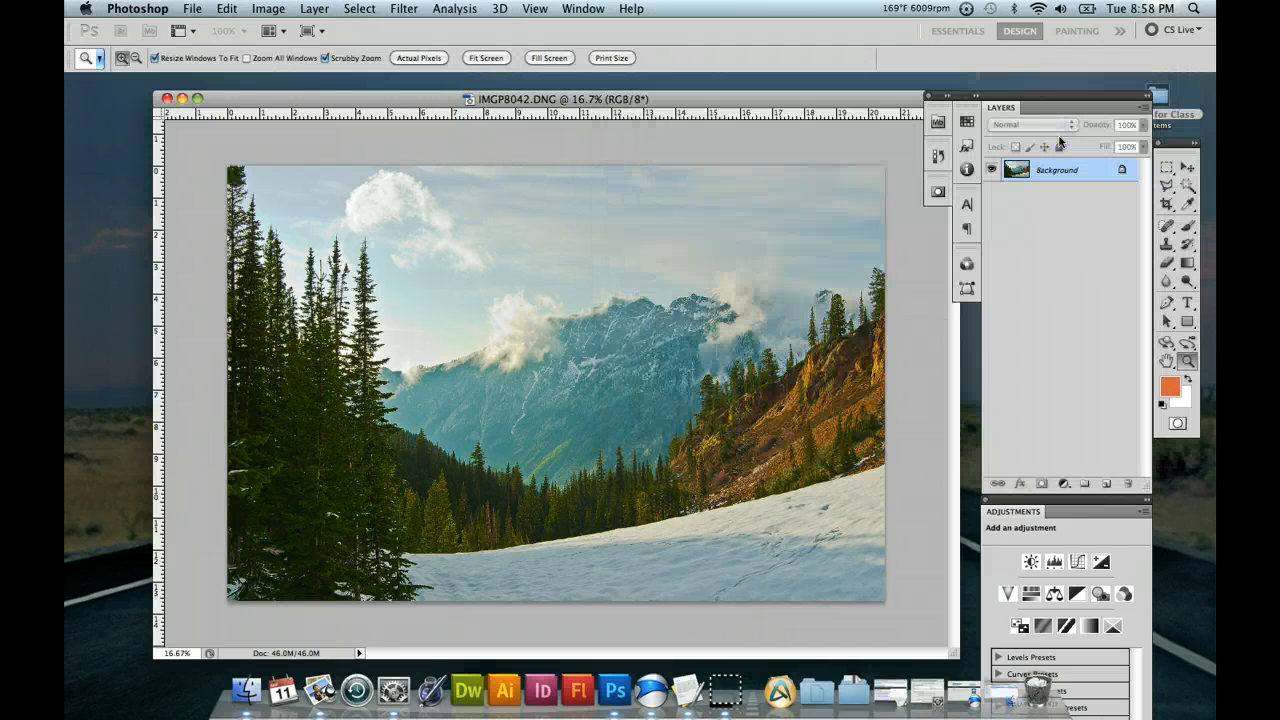
drag(795, 102, 786, 88)
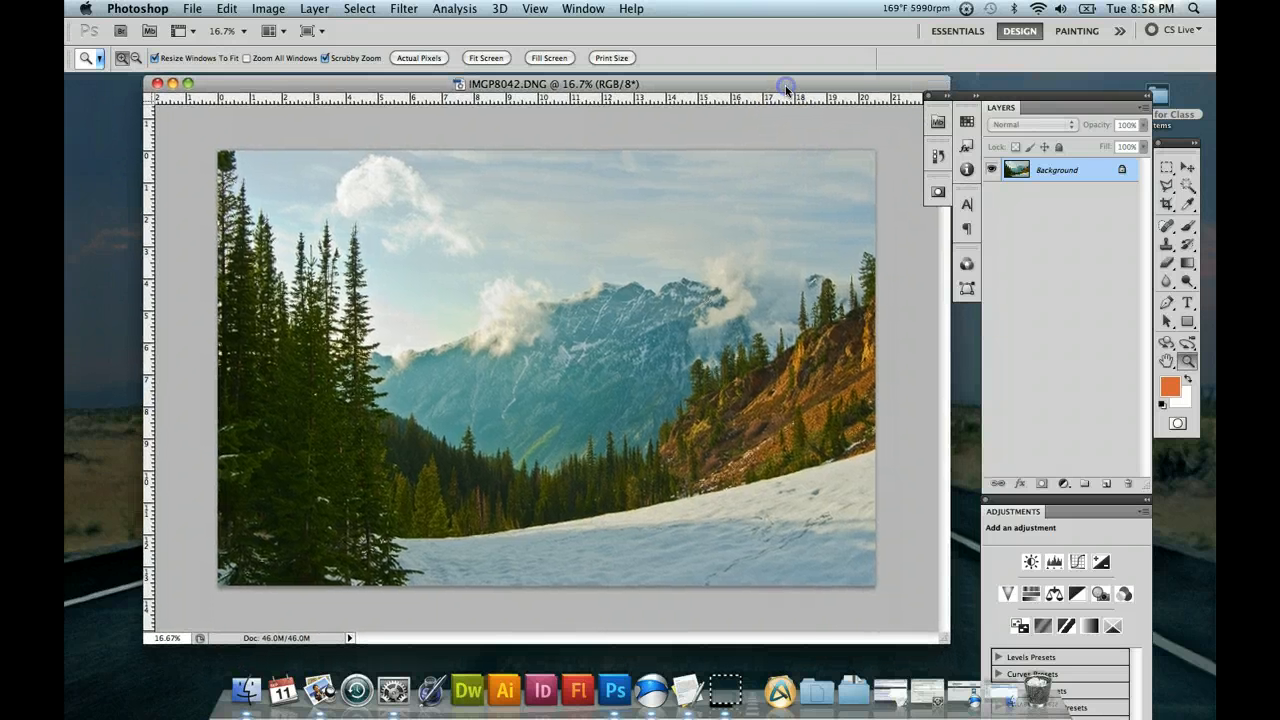
click(665, 343)
drag(544, 90, 543, 92)
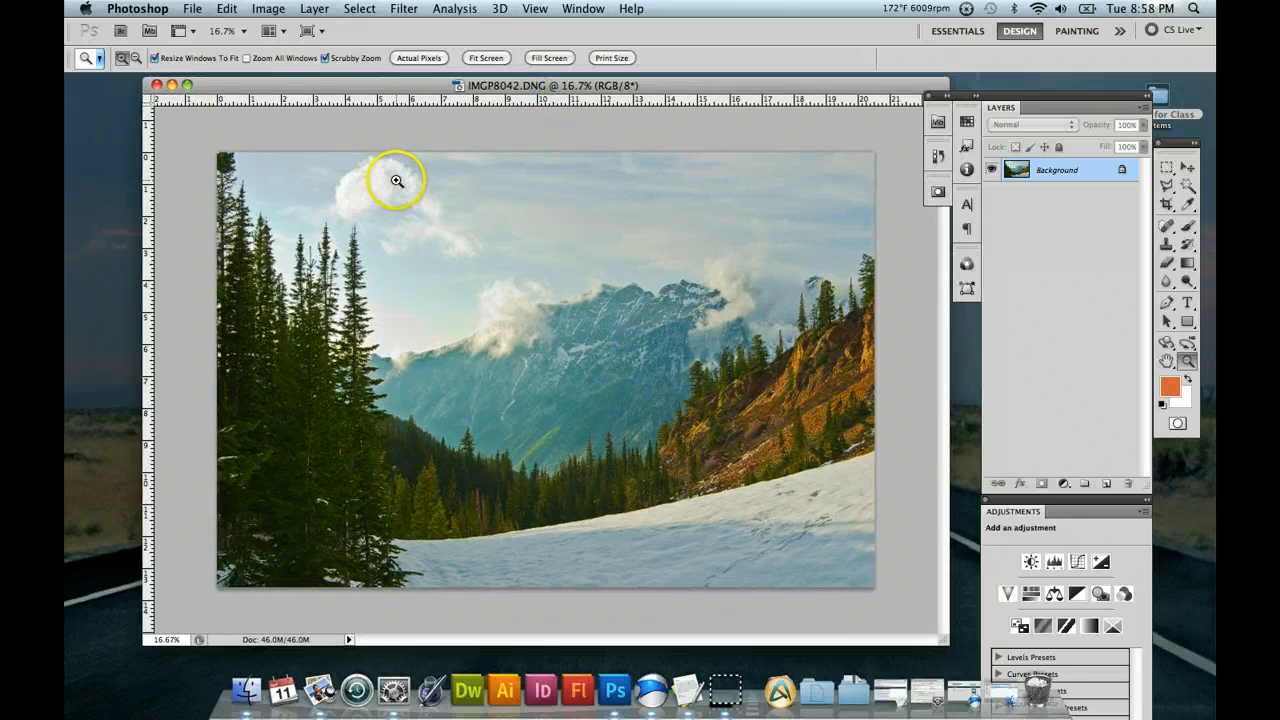
Start saving the photo as IMGP8042.tif in TIFF format, and cancel at the TIFF options.
click(191, 9)
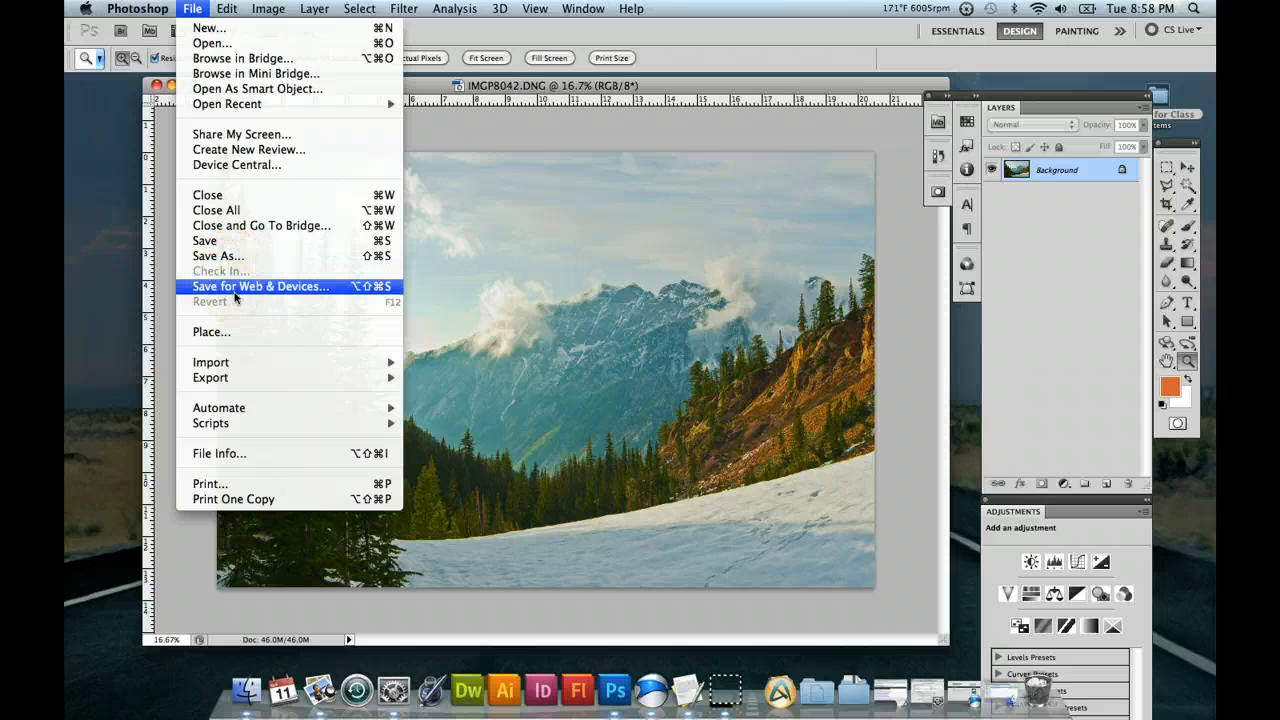
click(252, 246)
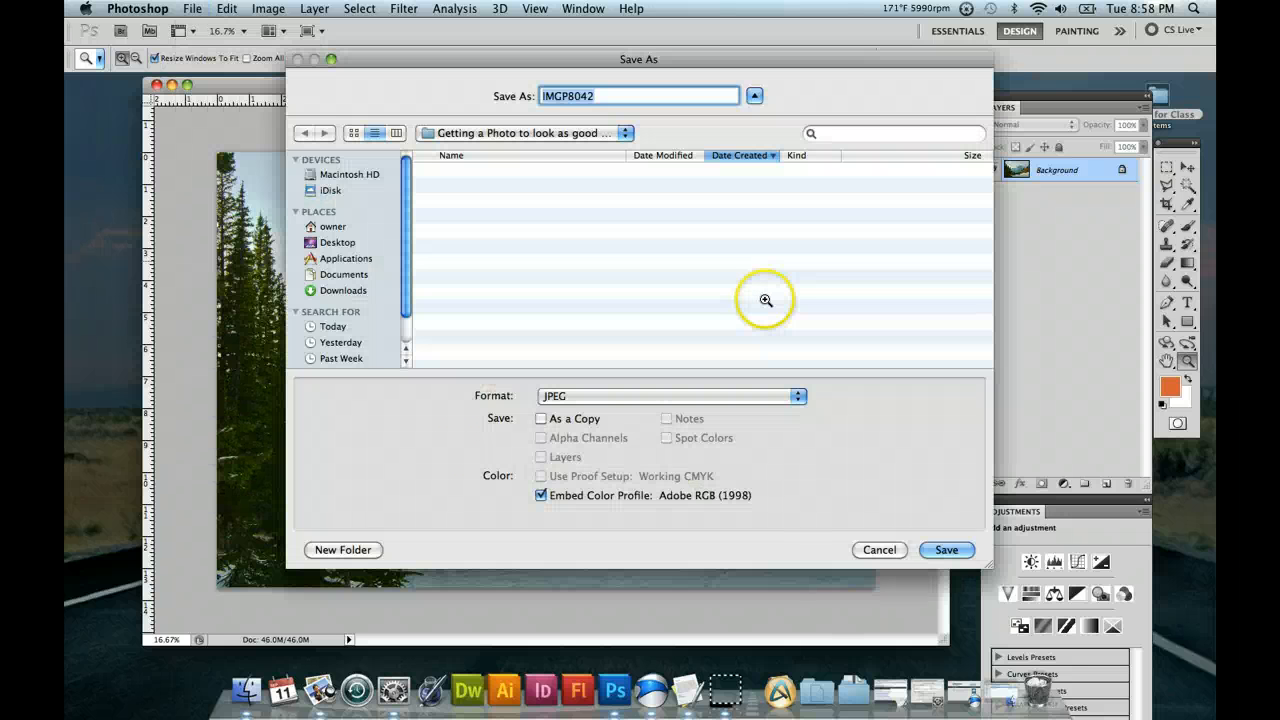
click(795, 397)
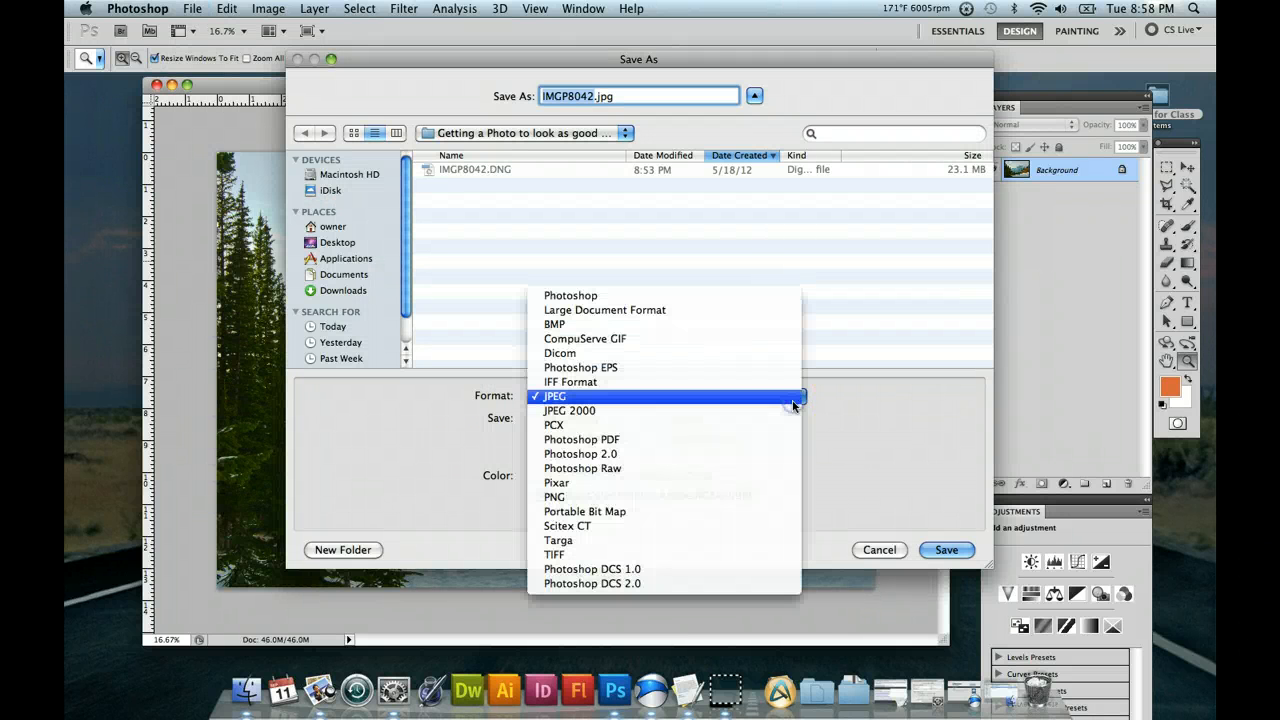
click(748, 553)
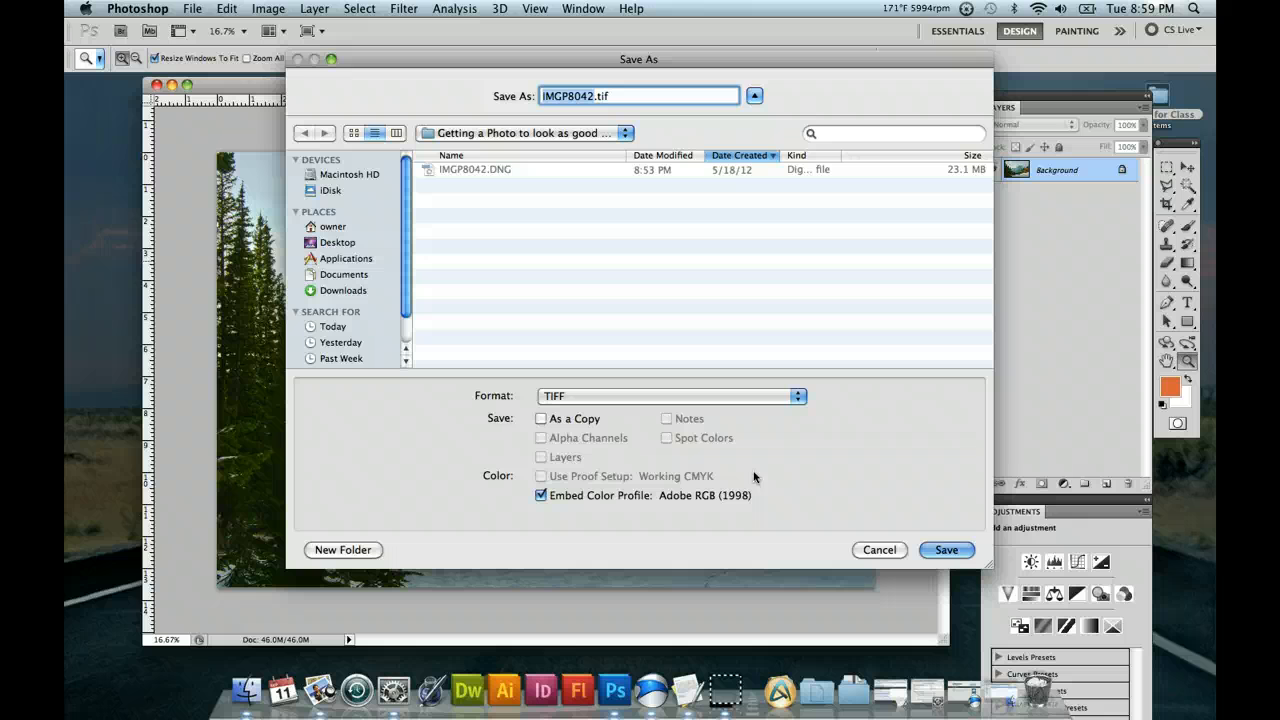
click(930, 549)
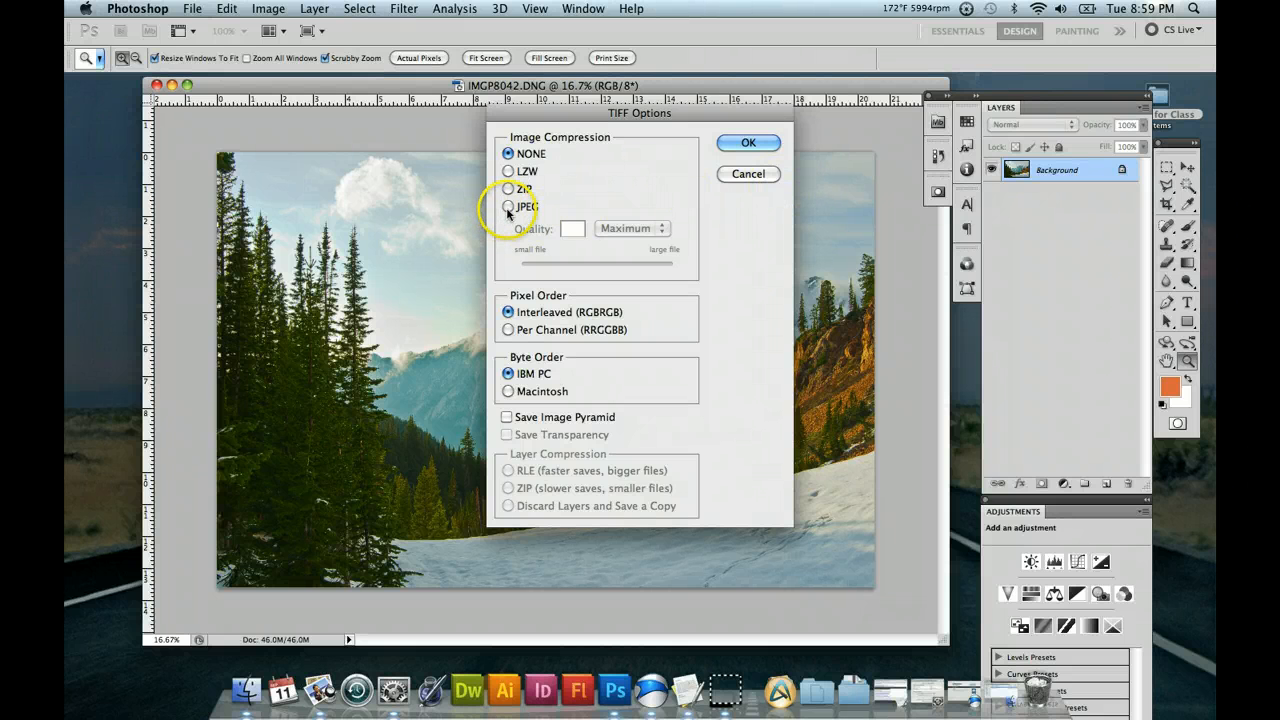
click(744, 178)
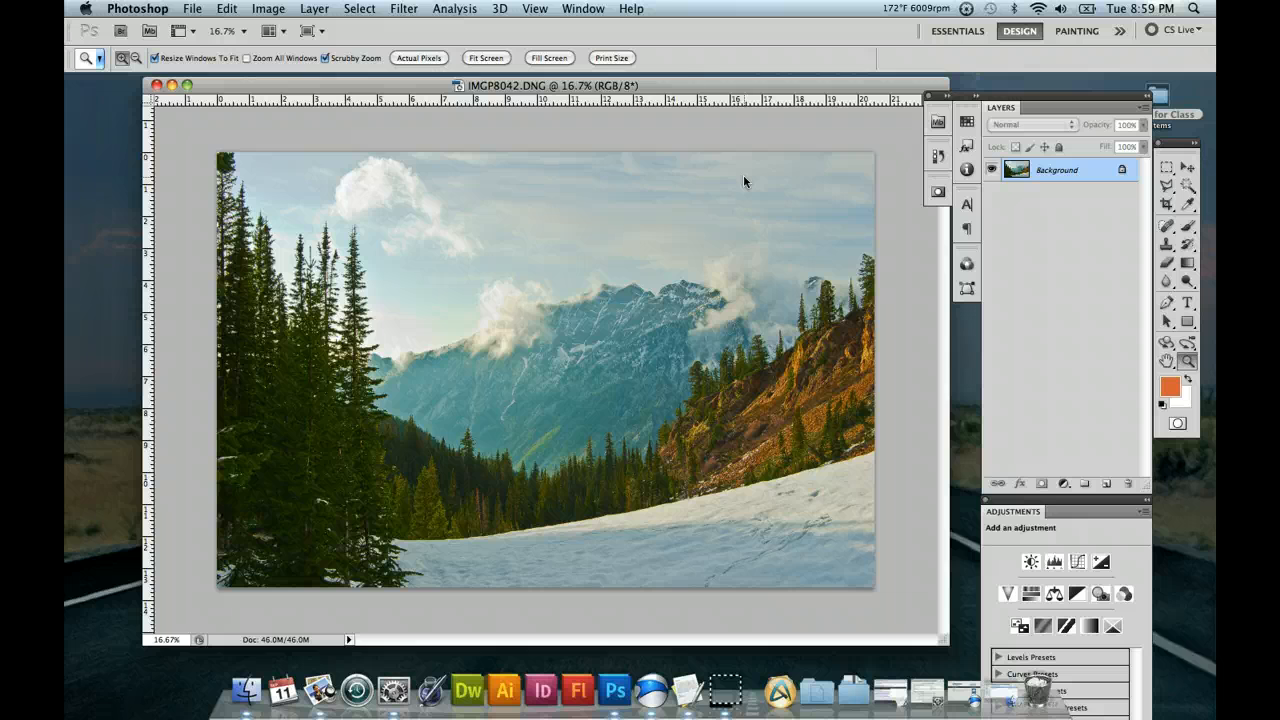
Reopen the Save As settings for the photo and review the available file formats, leaving TIFF selected.
drag(649, 86, 645, 84)
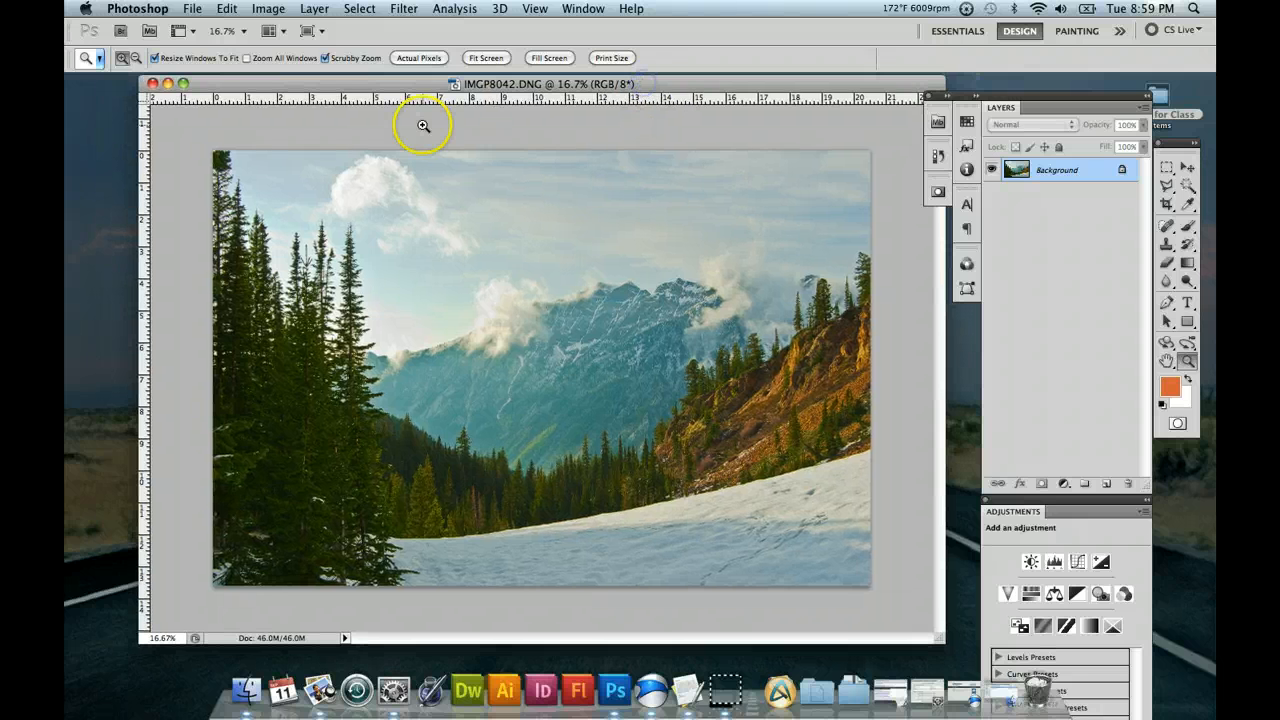
click(192, 9)
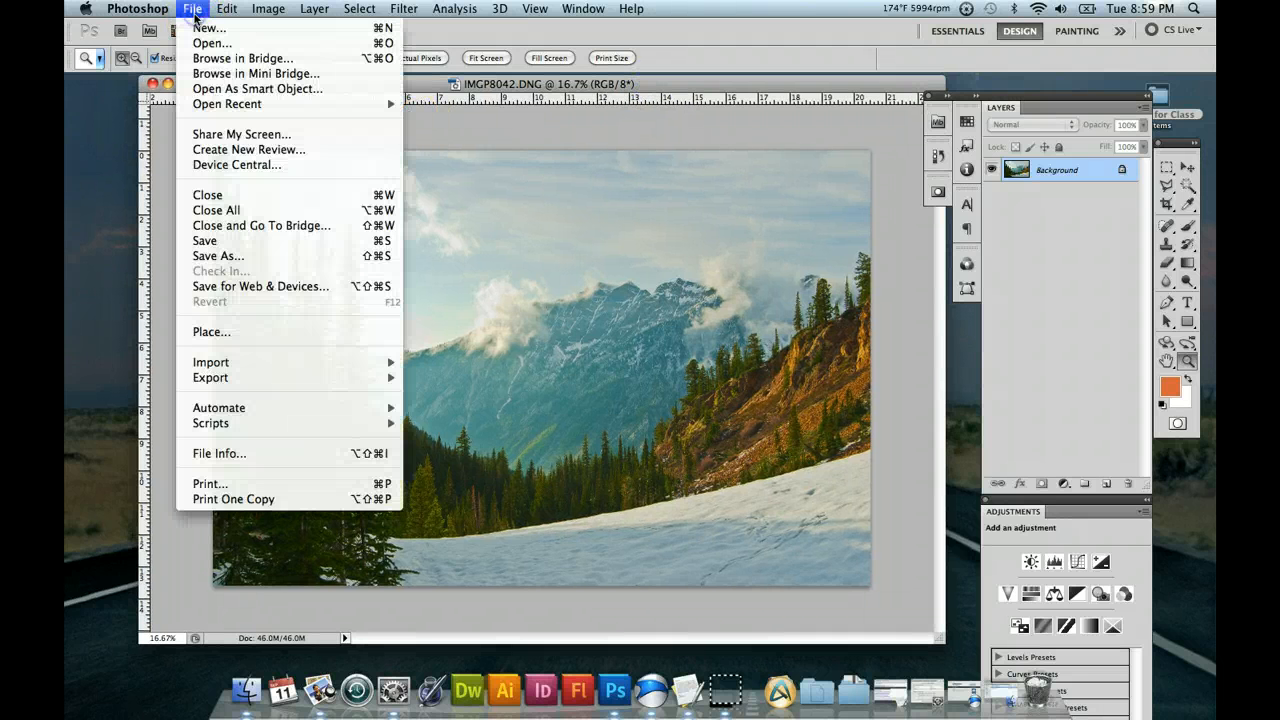
click(248, 255)
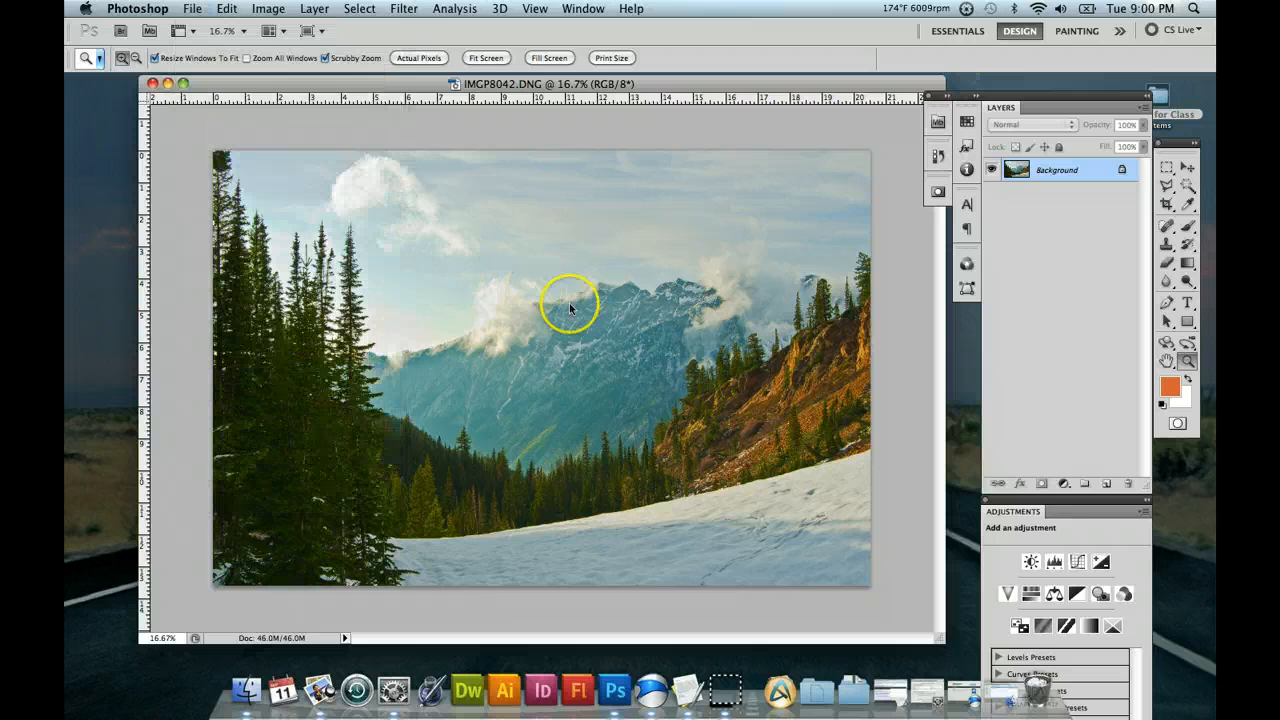
click(788, 403)
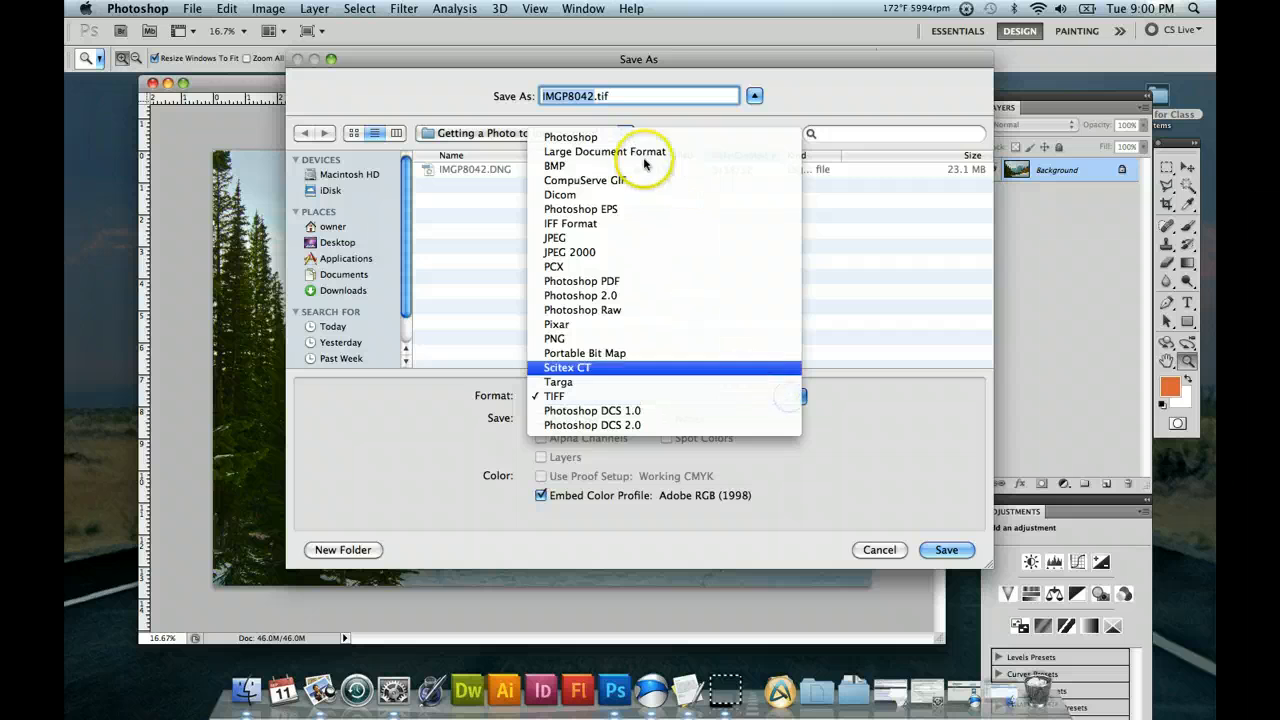
click(900, 551)
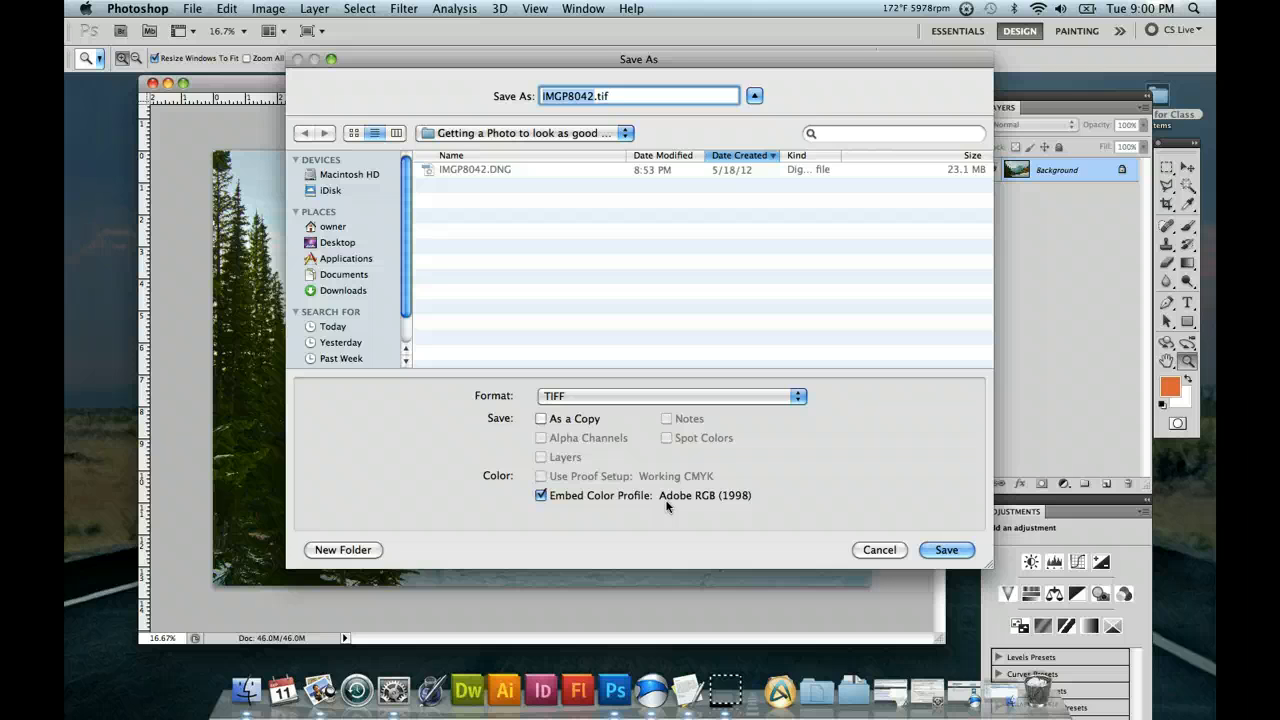
Cancel the Save As settings and look at the Save for Web & Devices command without starting it.
click(873, 549)
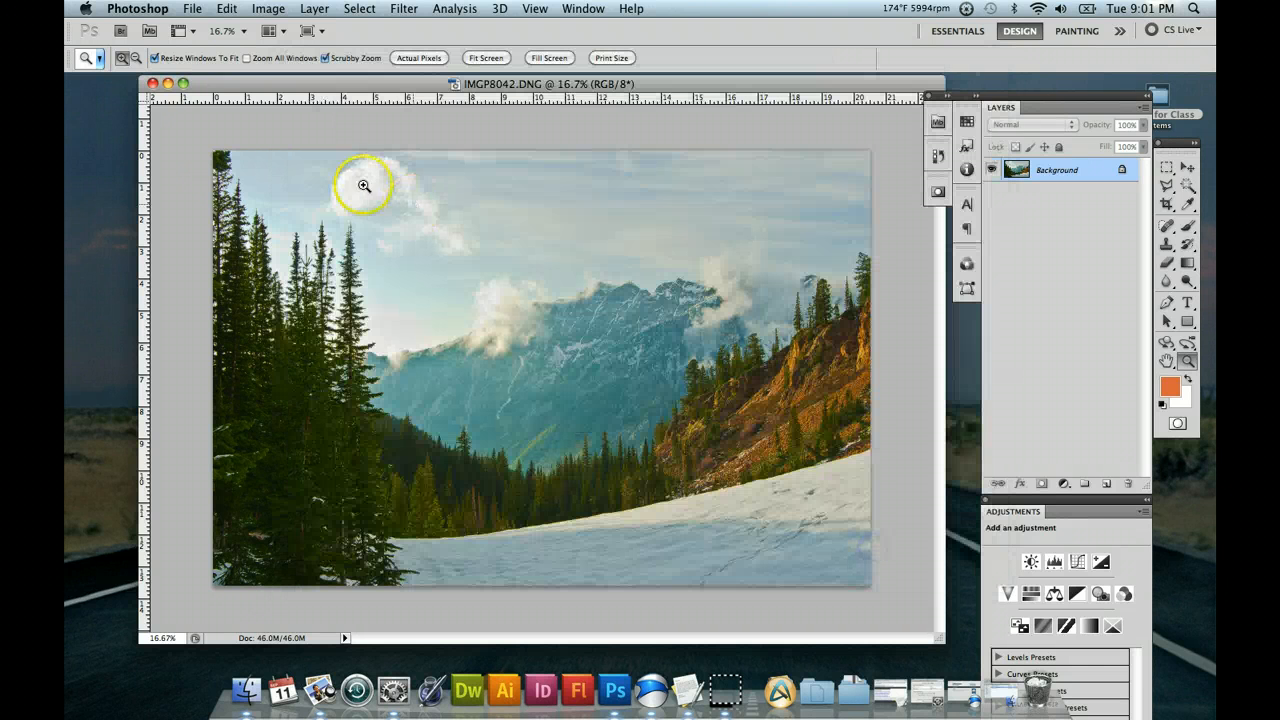
click(191, 8)
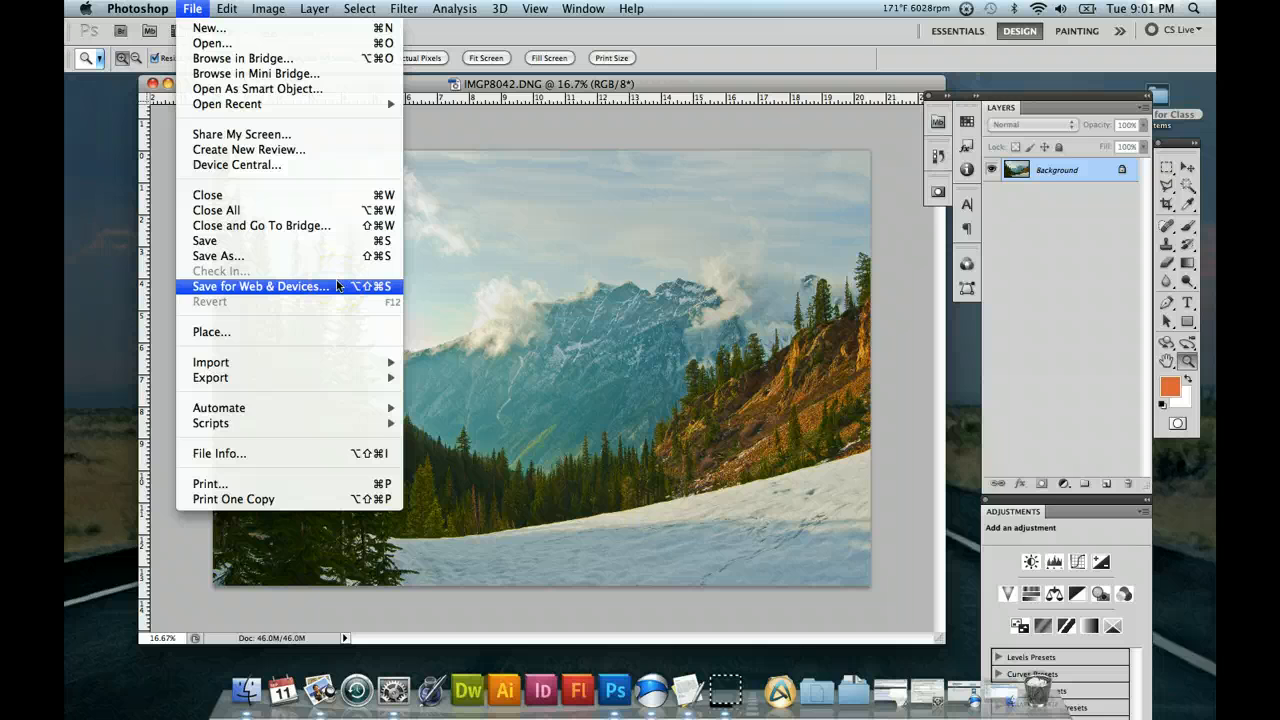
click(656, 86)
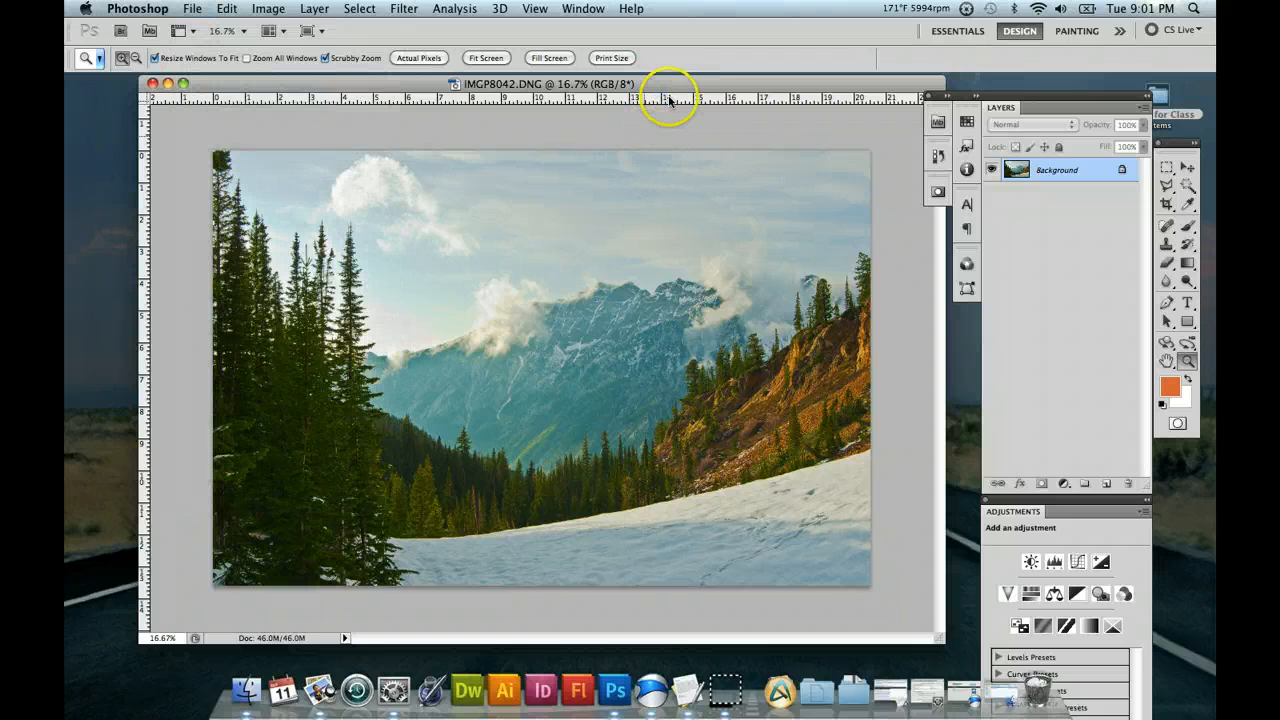
drag(676, 86, 670, 88)
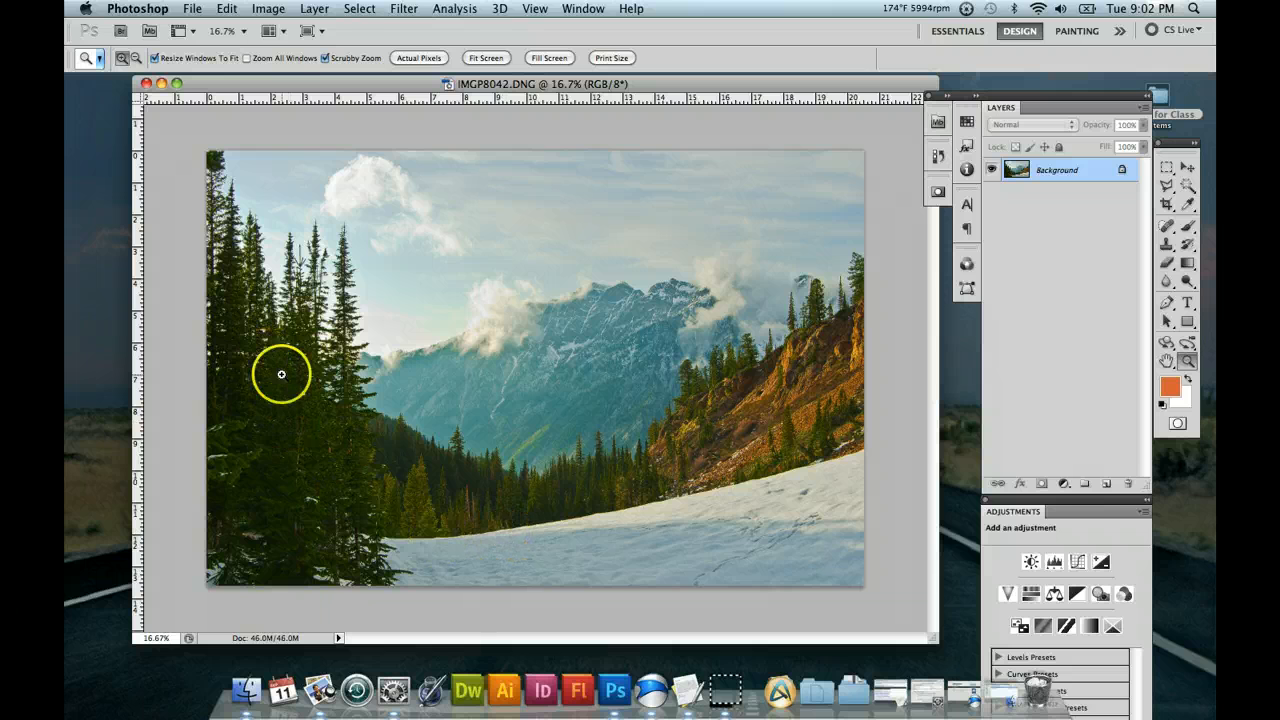
Start the Shadows/Highlights adjustment on the photo and set the Shadows Amount to 1%.
click(268, 9)
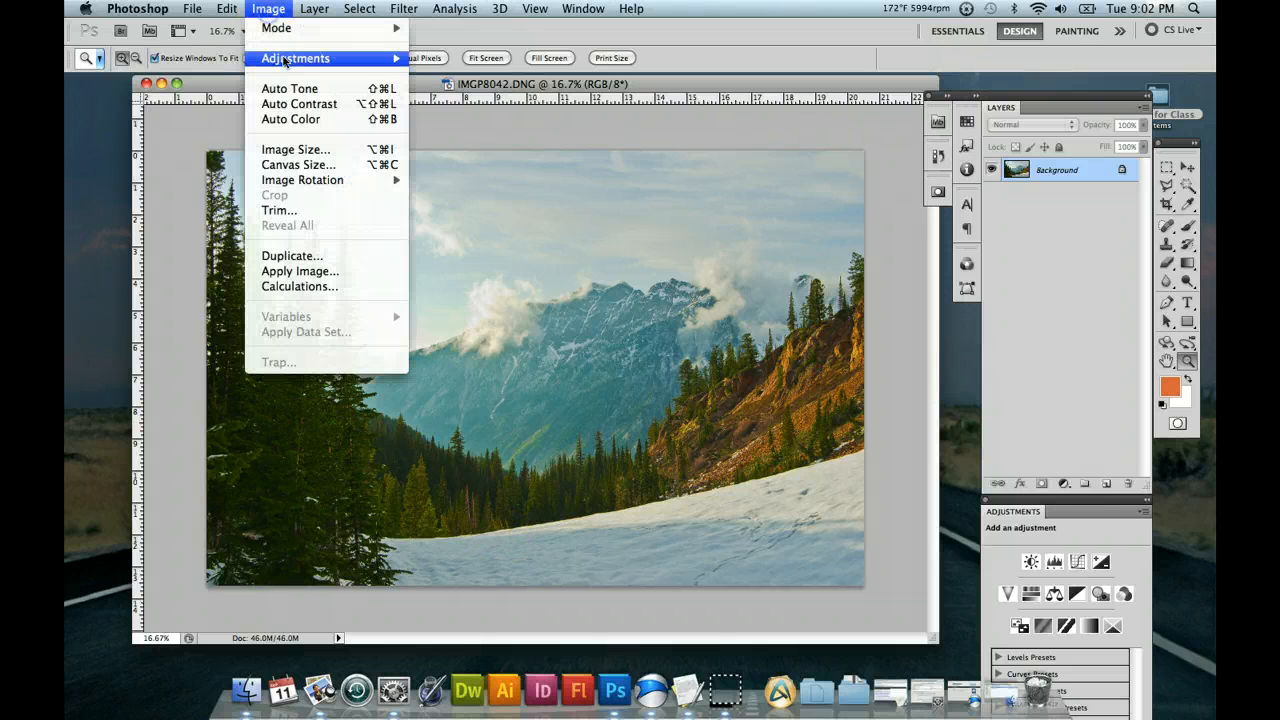
mouse_move(284, 60)
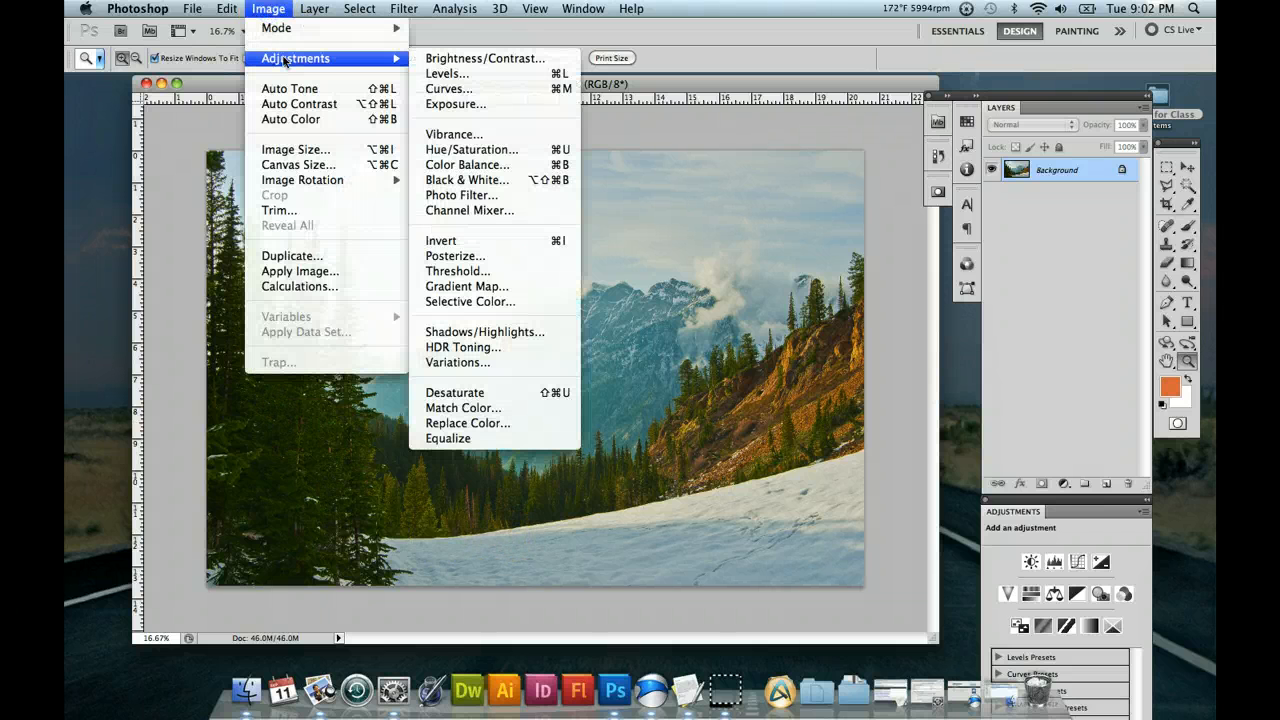
click(512, 332)
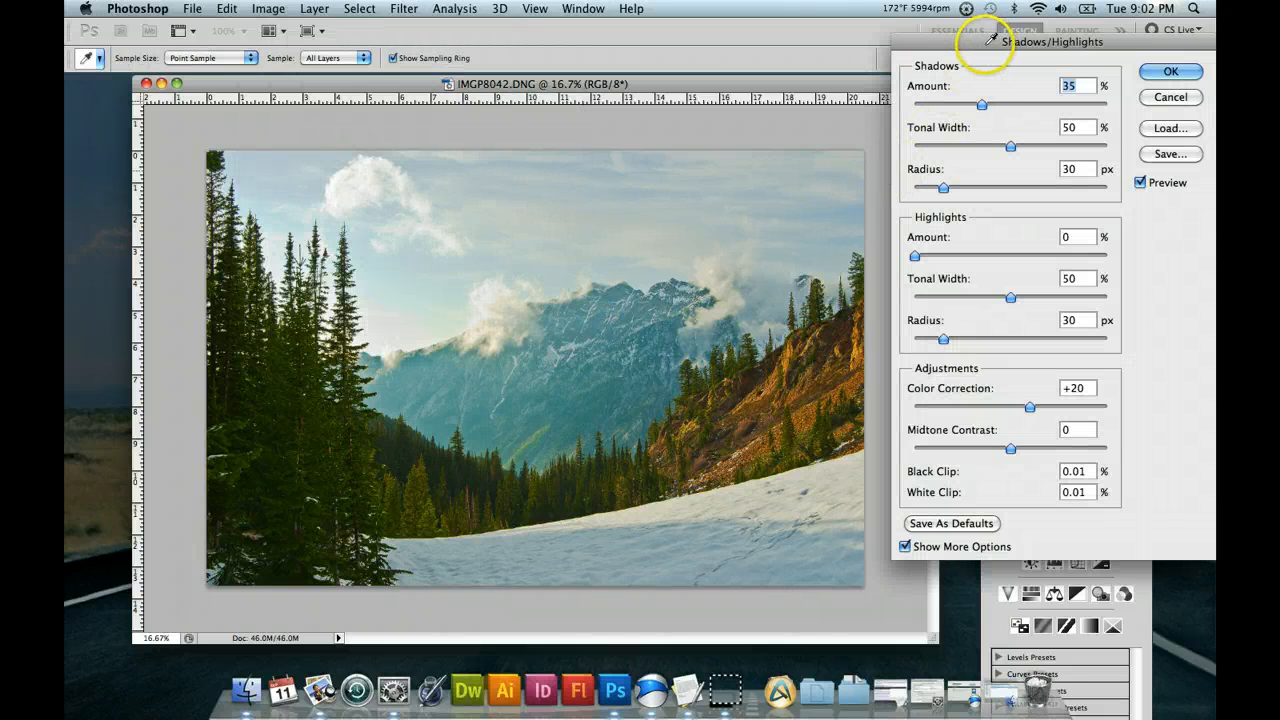
drag(983, 45, 976, 45)
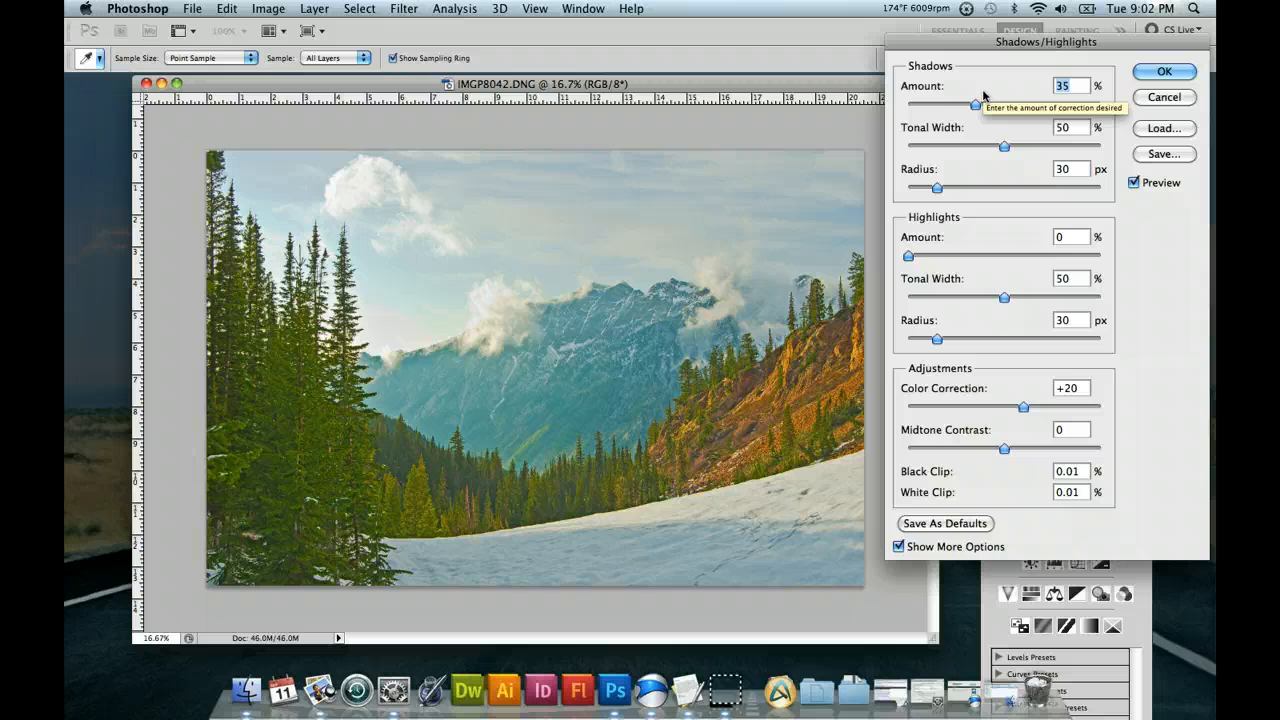
click(910, 104)
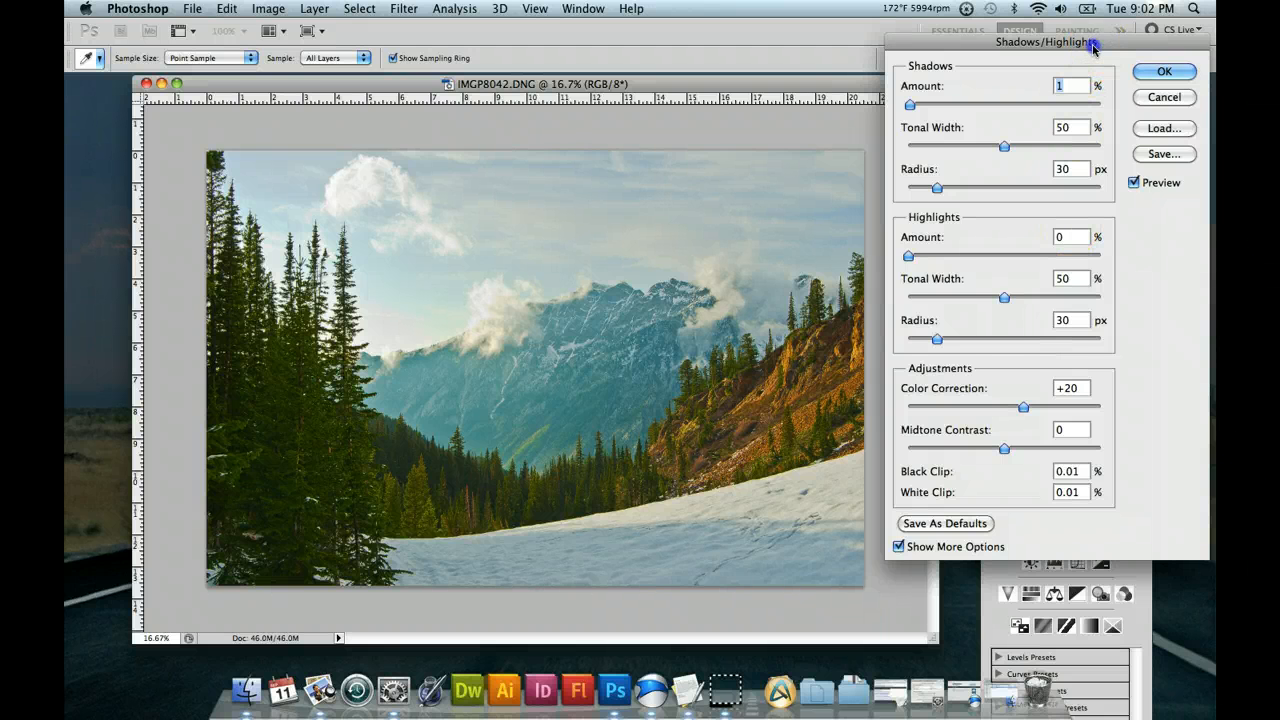
mouse_move(1097, 45)
mouse_down()
mouse_move(1025, 57)
mouse_move(1070, 70)
mouse_move(1097, 50)
mouse_up()
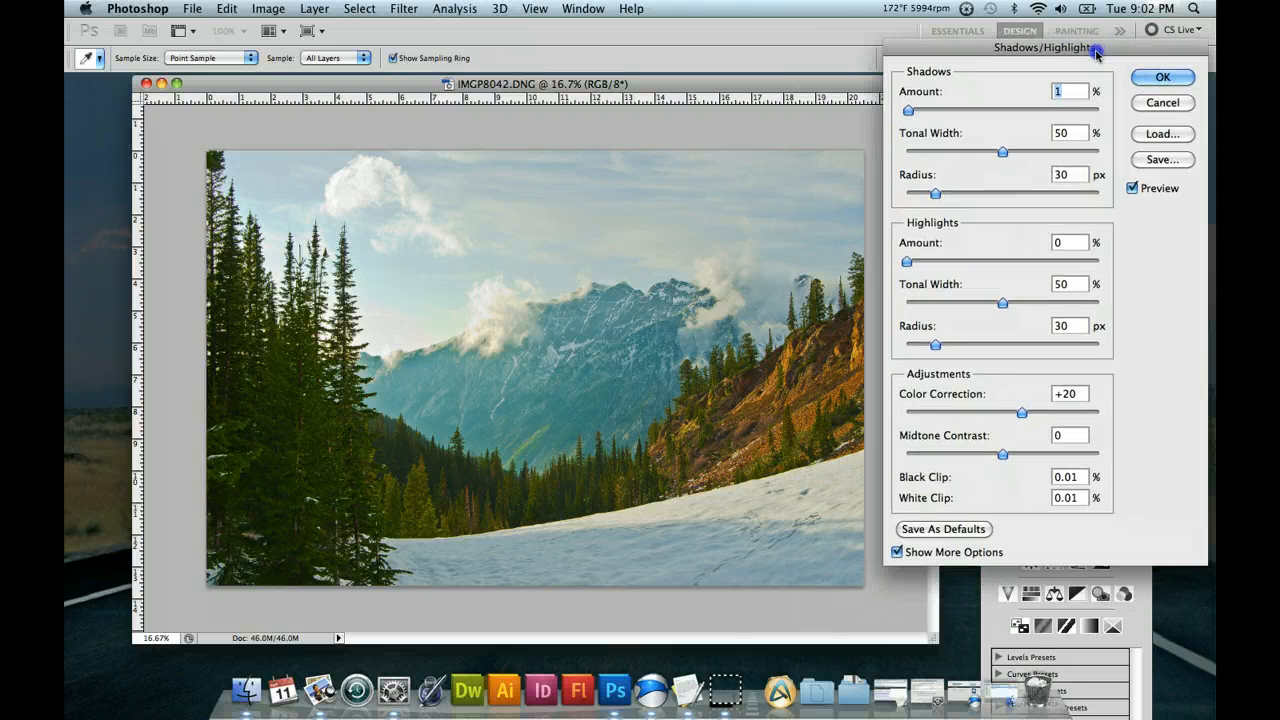
drag(1008, 50, 1001, 60)
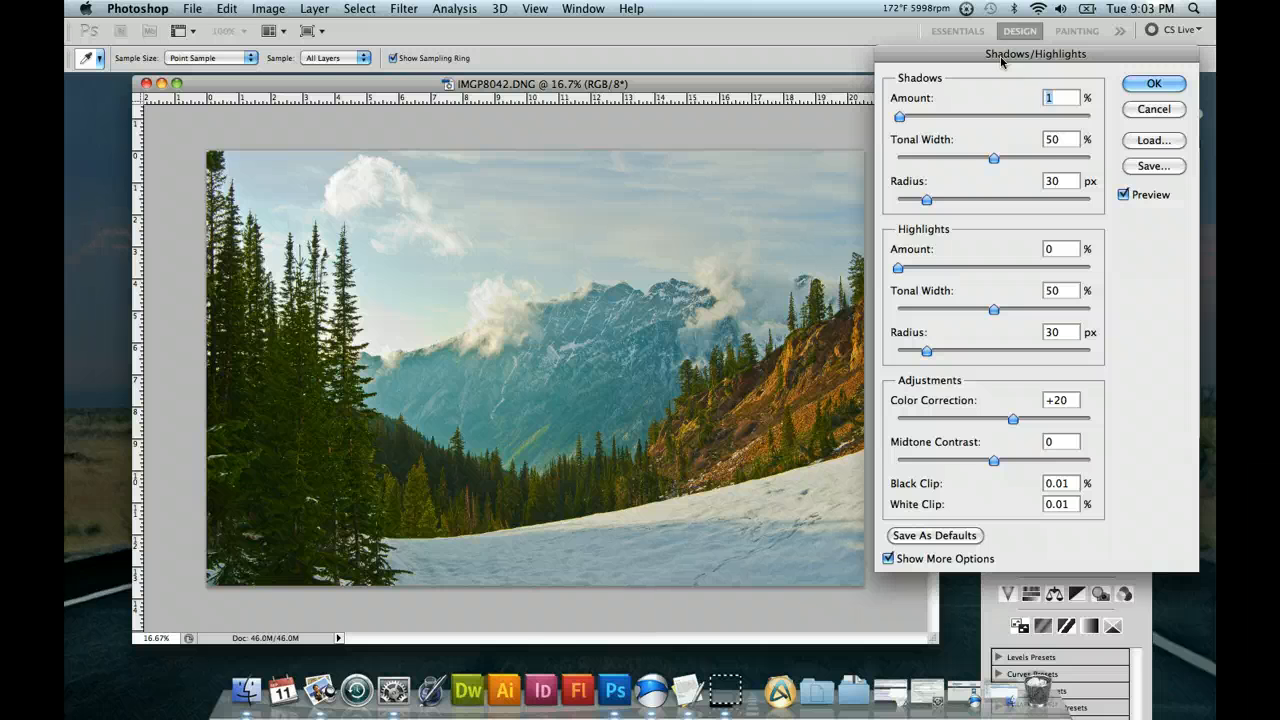
drag(1000, 61, 1000, 62)
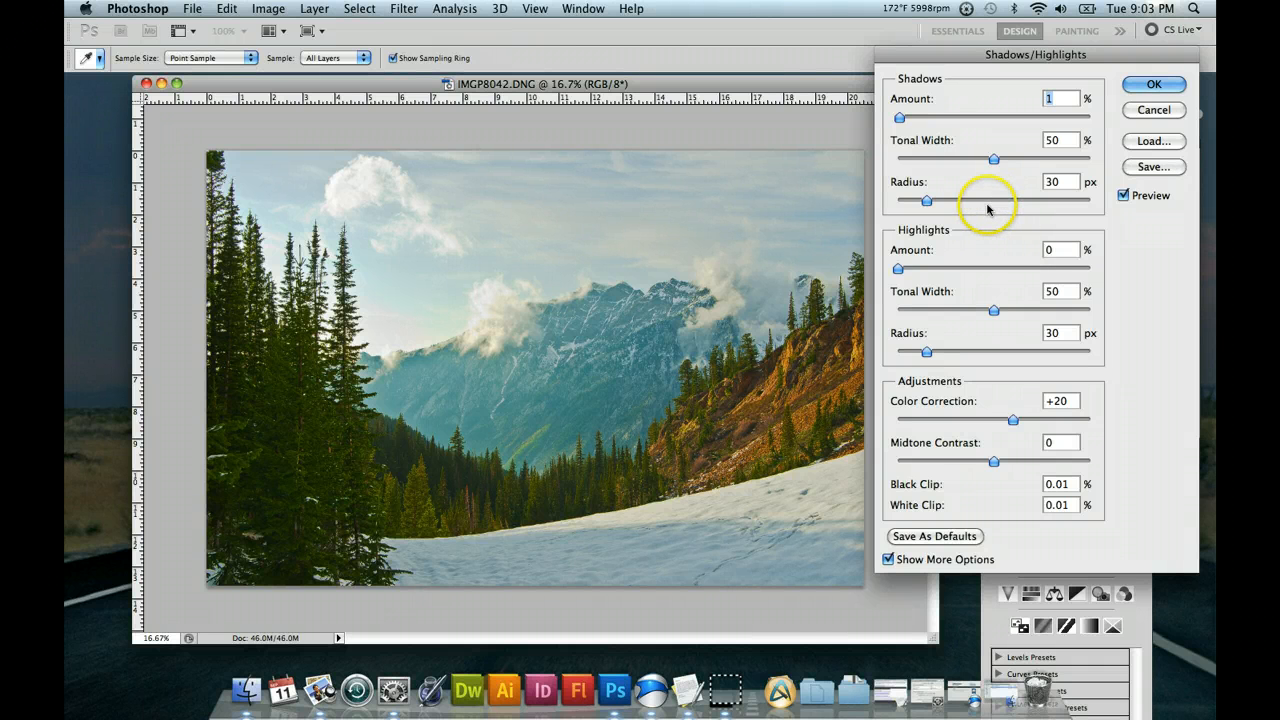
Try a Highlights Amount of 23% with Tonal Width at 34% and at 60%.
click(941, 269)
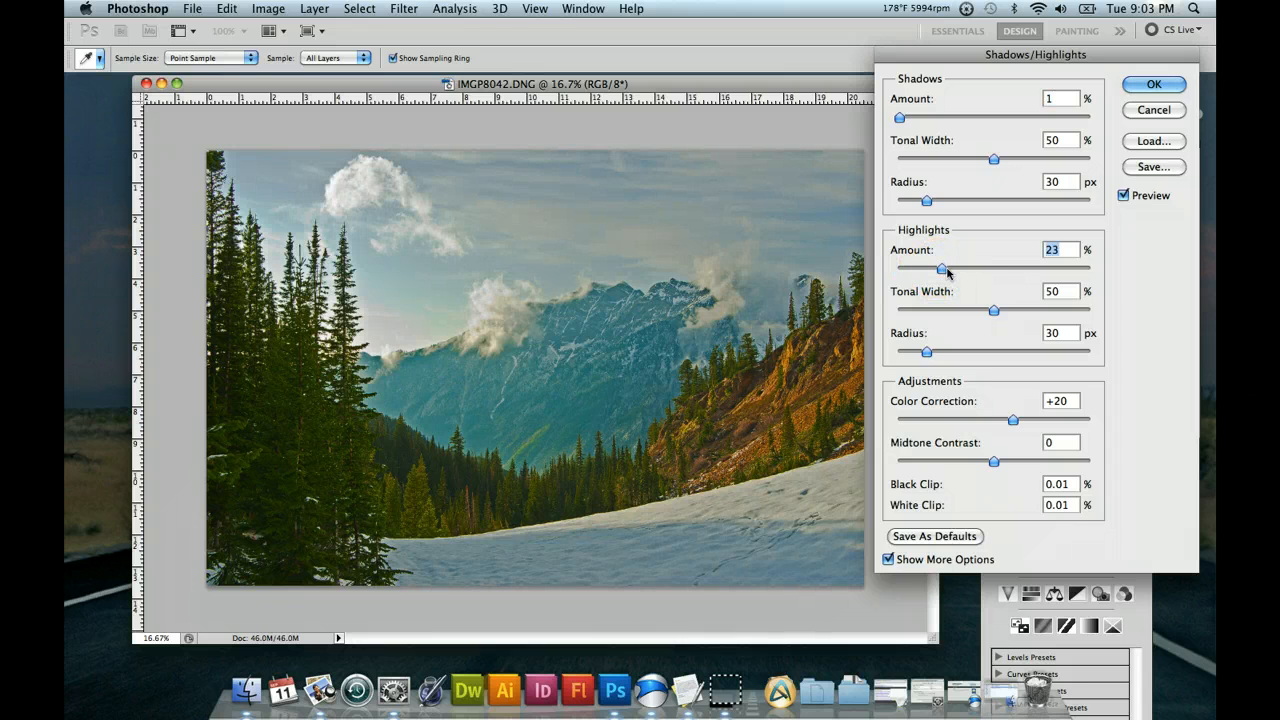
click(958, 269)
click(963, 311)
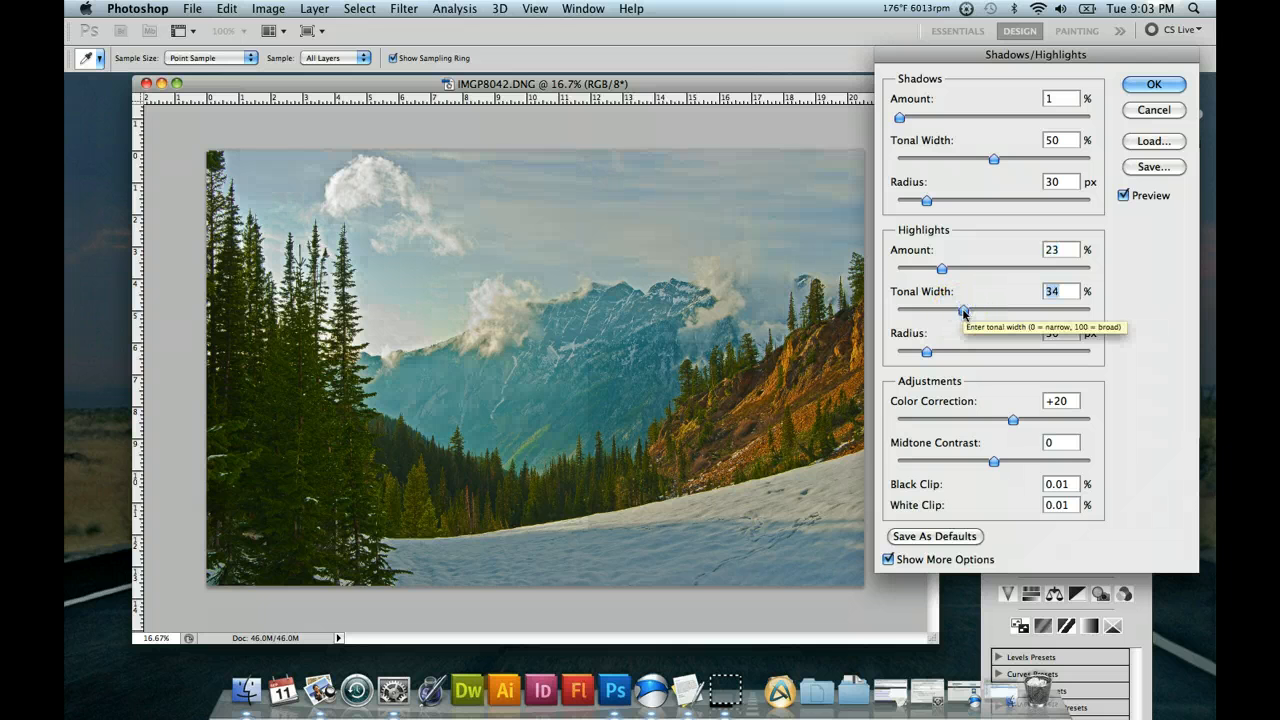
drag(963, 311, 1013, 312)
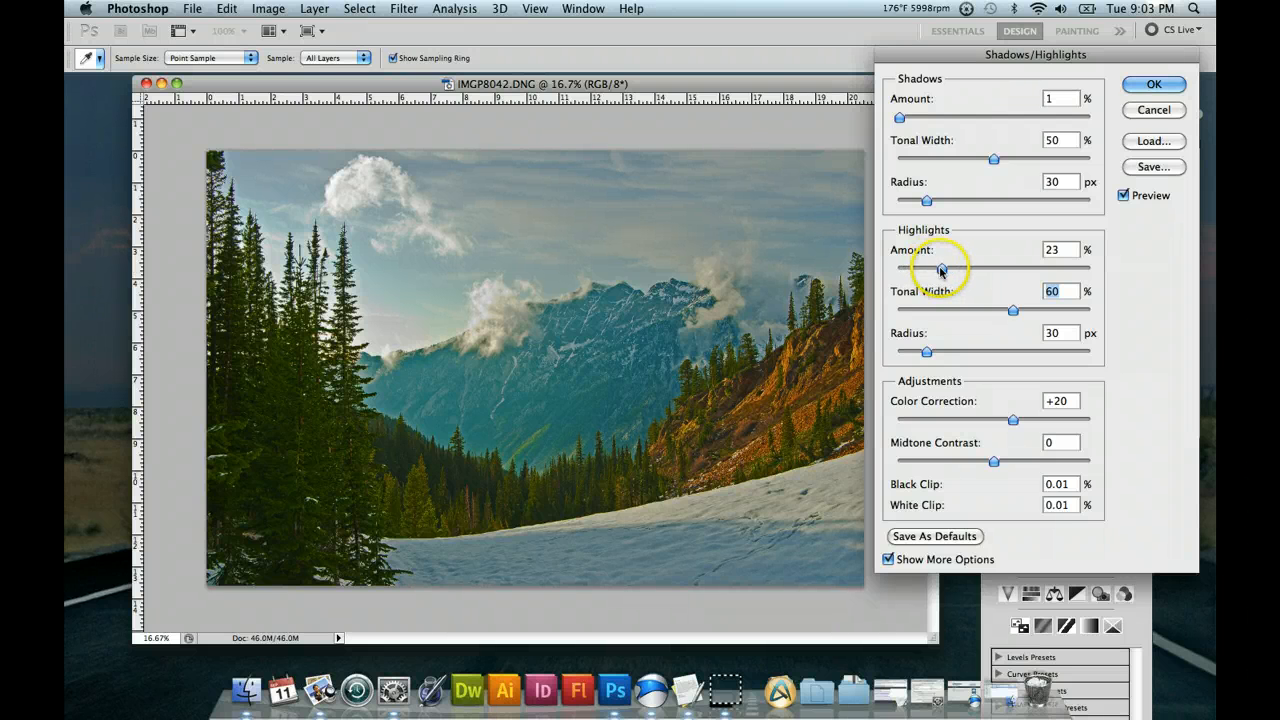
Reduce both the Highlights Amount and the Highlights Tonal Width to 2%.
drag(941, 268, 912, 270)
drag(1012, 310, 961, 313)
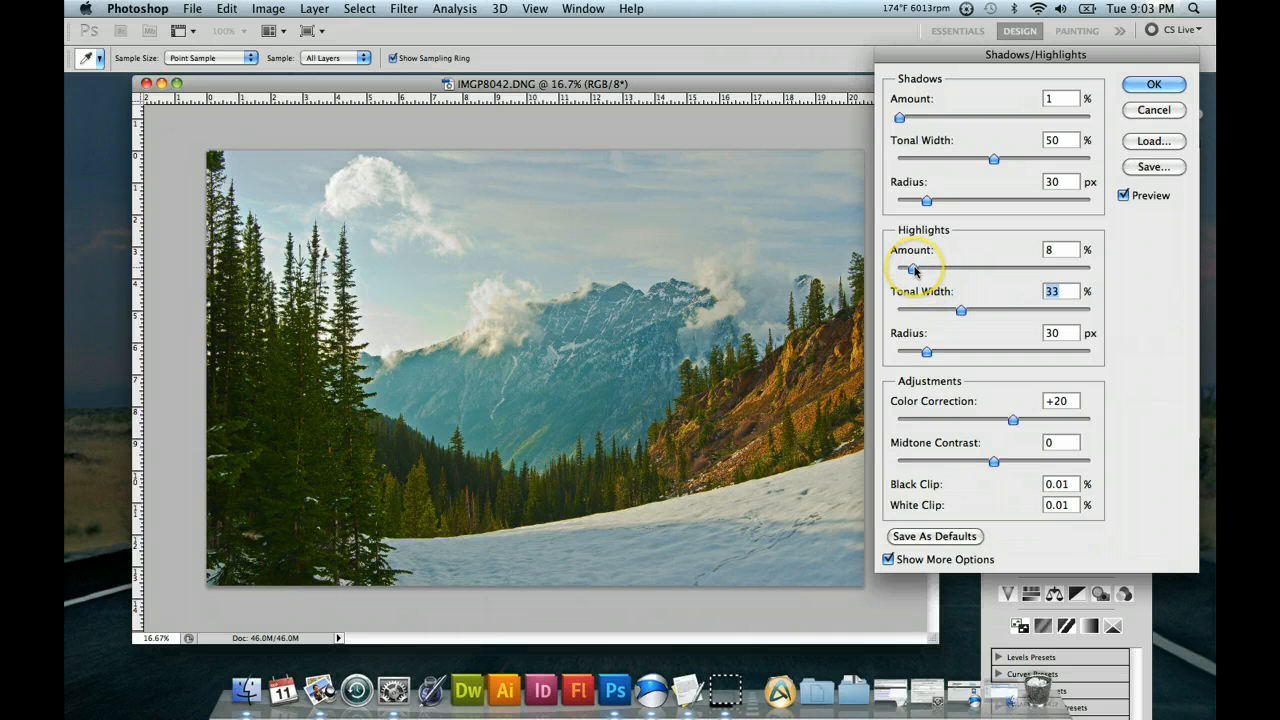
drag(913, 270, 901, 270)
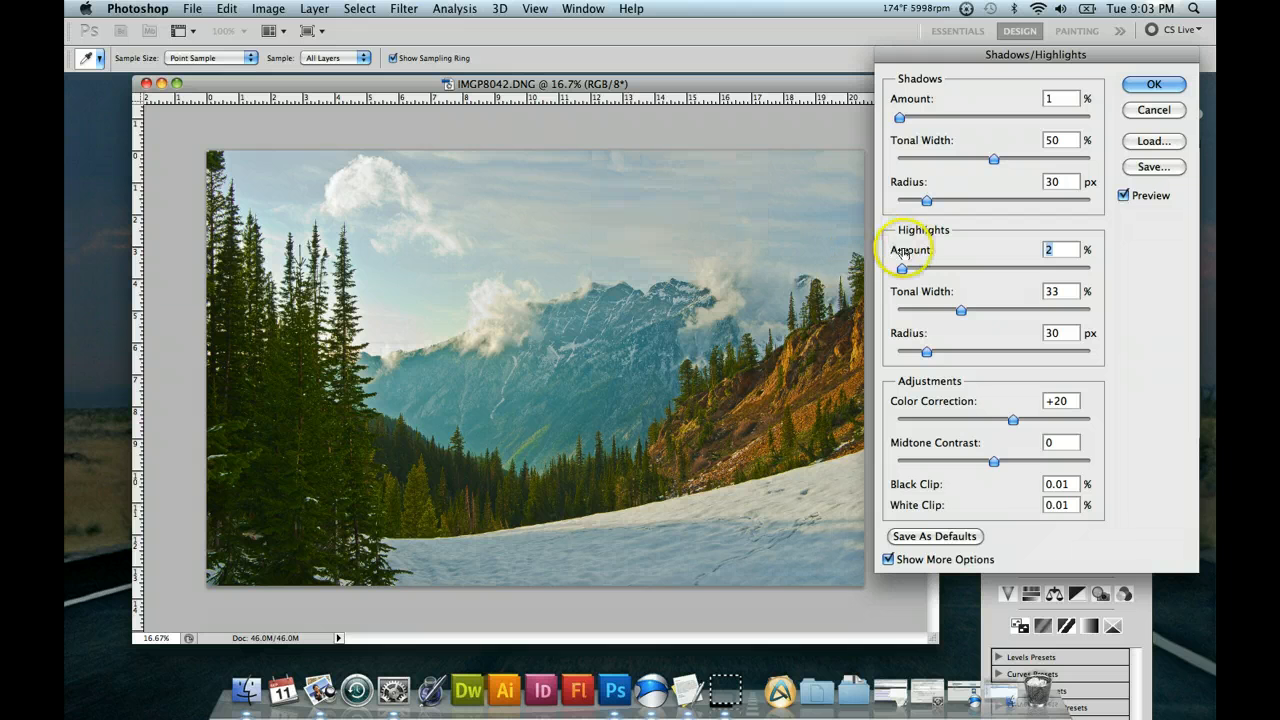
drag(926, 316, 901, 310)
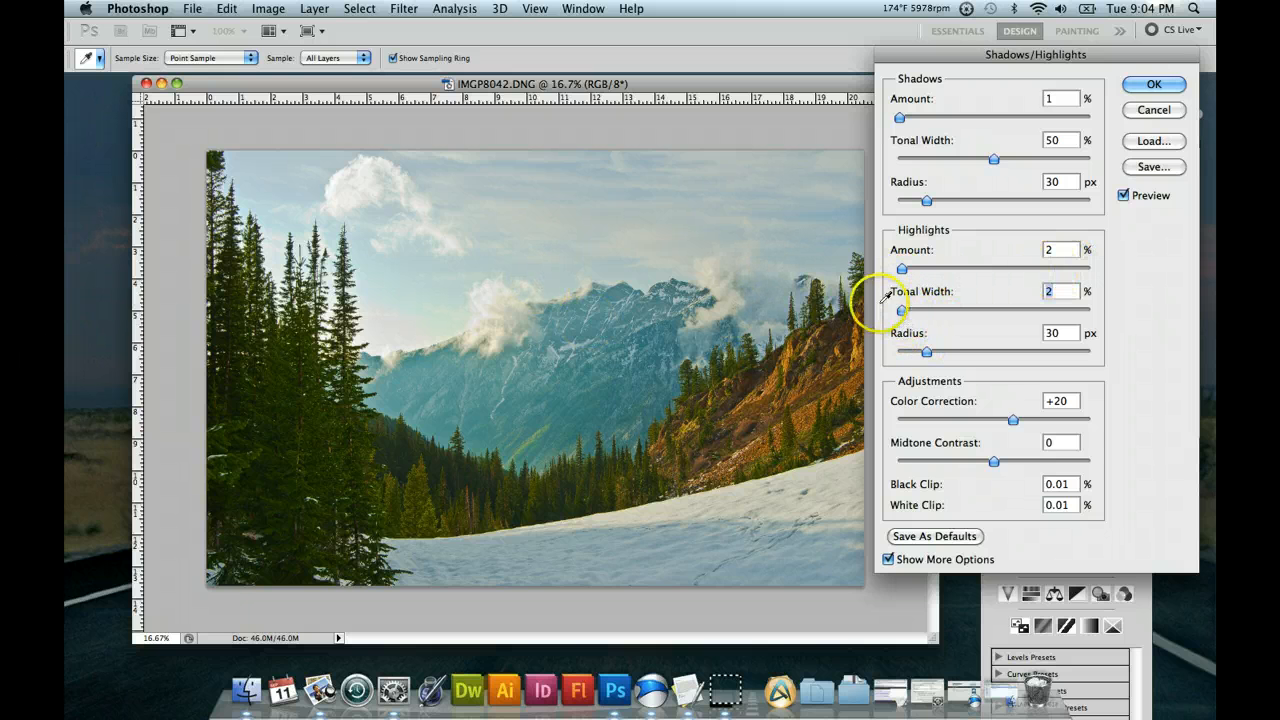
Try Highlights Amounts of 58%, 97% and 35%, and bring the Amount down to 0%.
click(1008, 268)
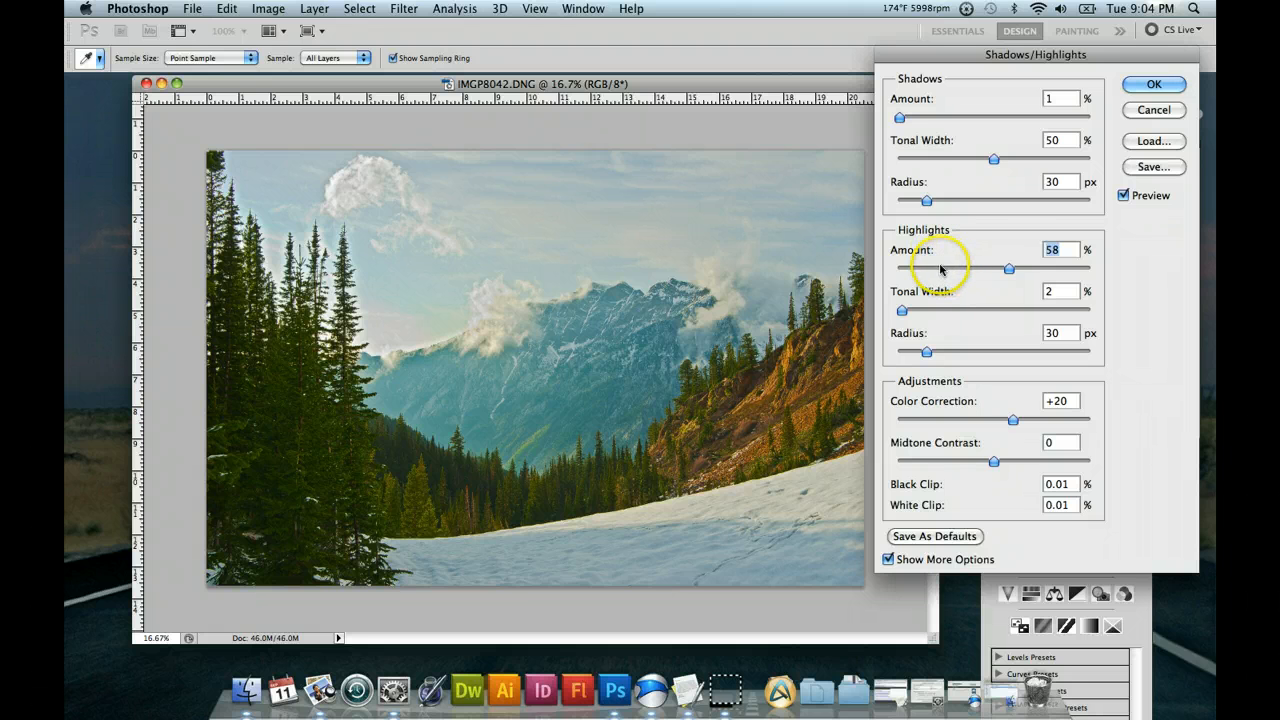
drag(1009, 268, 1083, 268)
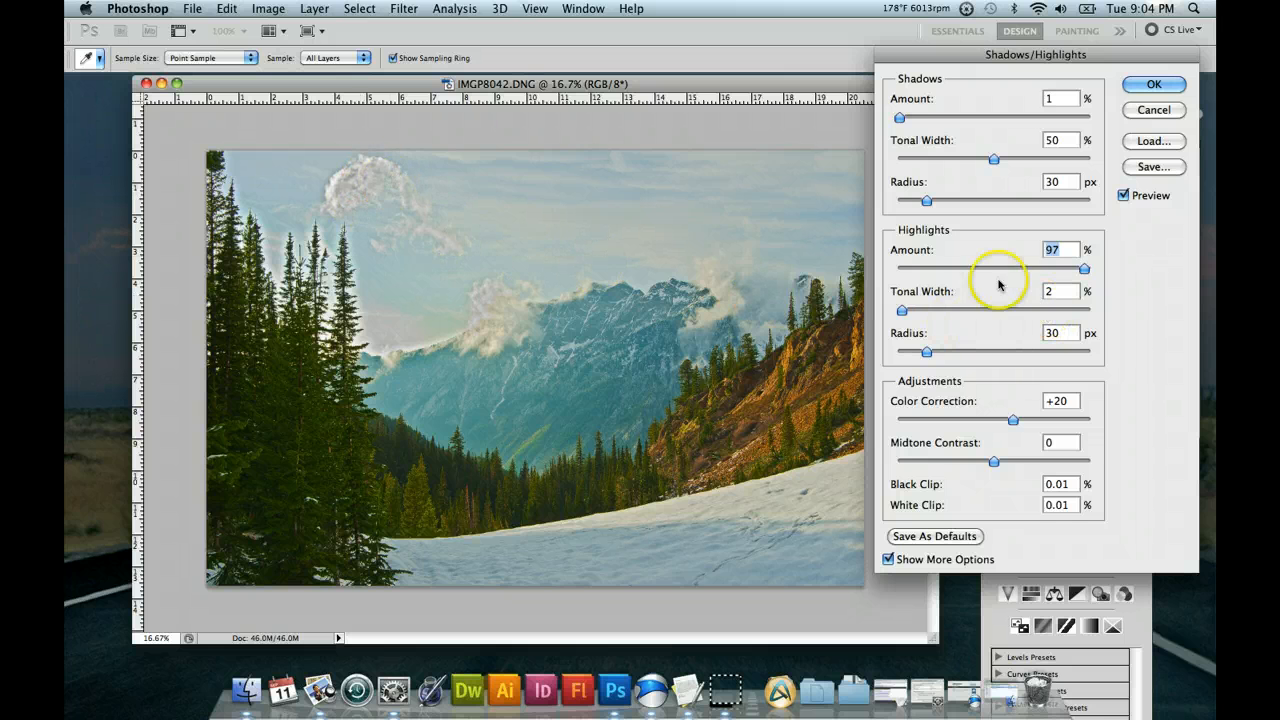
click(950, 268)
click(964, 268)
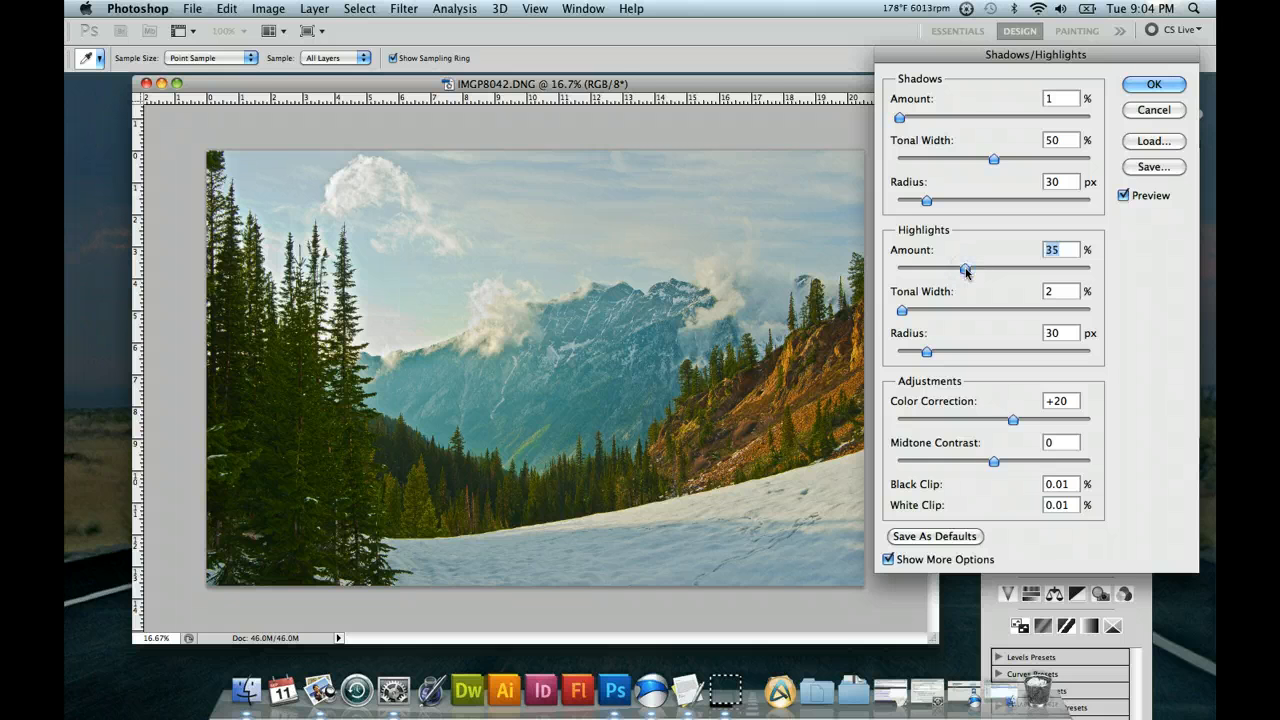
click(898, 269)
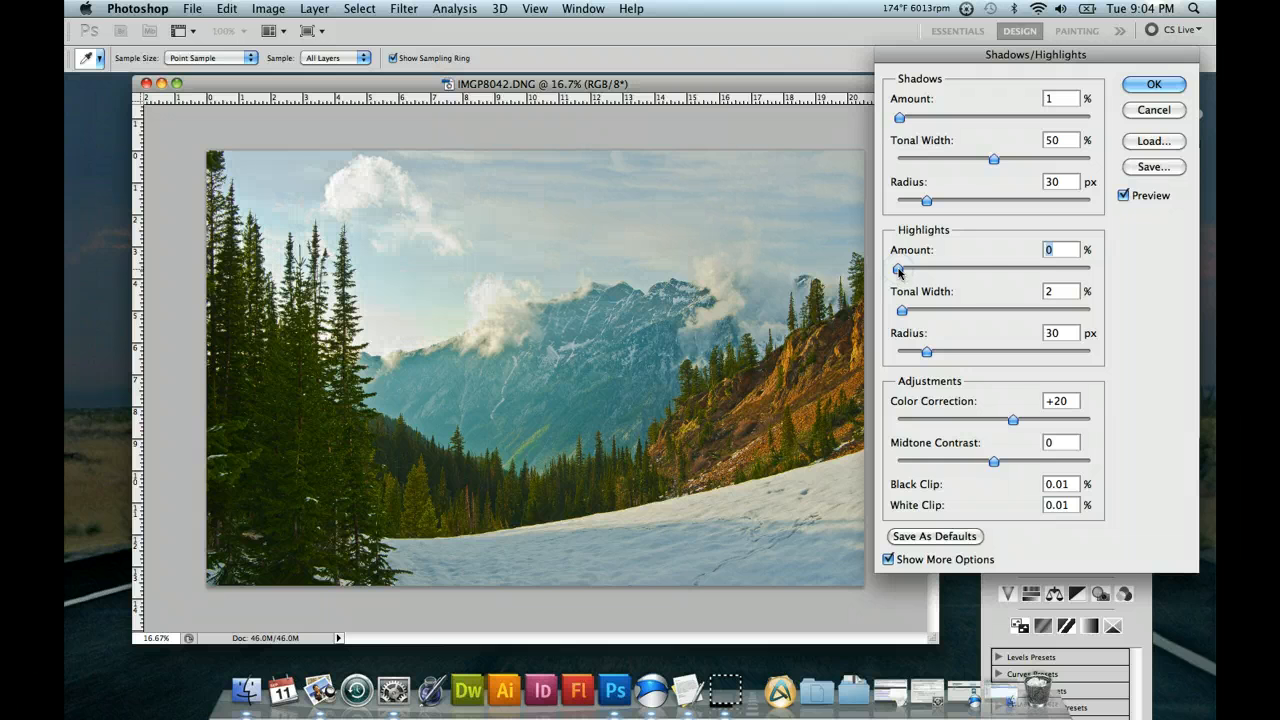
Set the Highlights Amount to 13% and compare the photo with the preview off and on.
click(953, 270)
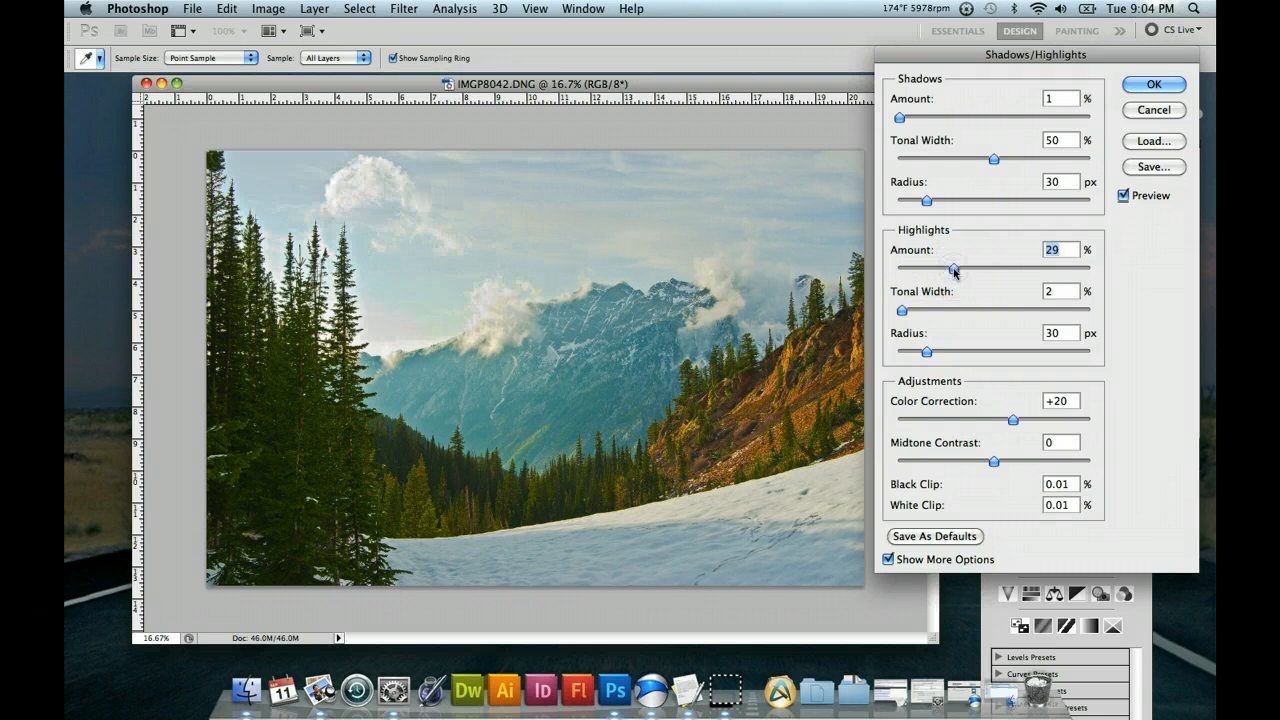
click(915, 269)
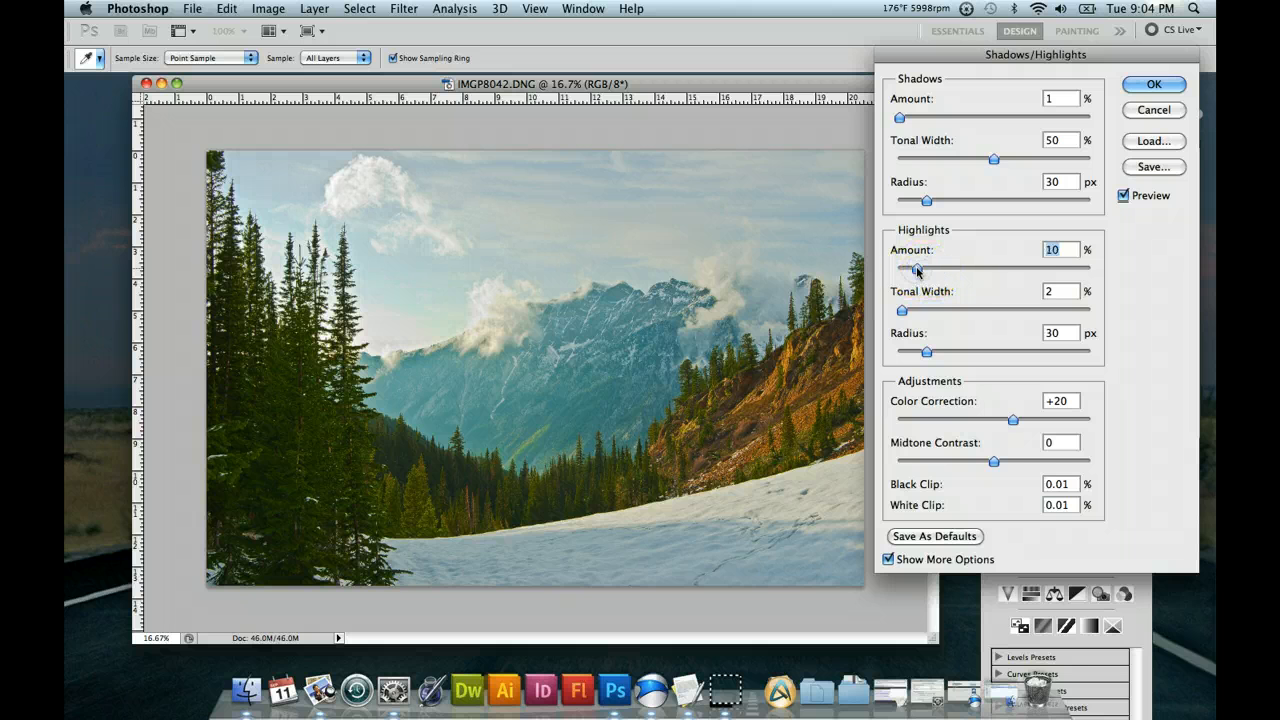
mouse_move(915, 269)
mouse_down()
mouse_move(898, 270)
mouse_move(909, 270)
mouse_up()
click(900, 270)
click(922, 269)
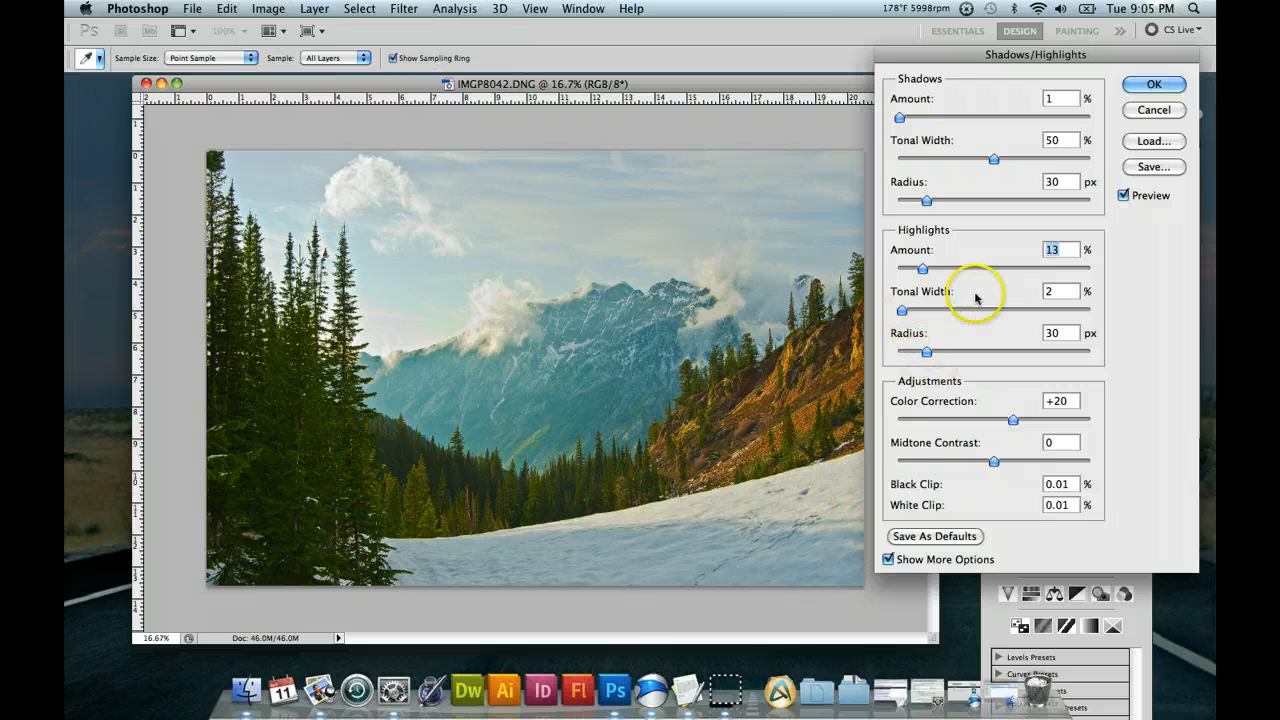
click(1124, 195)
click(1124, 195)
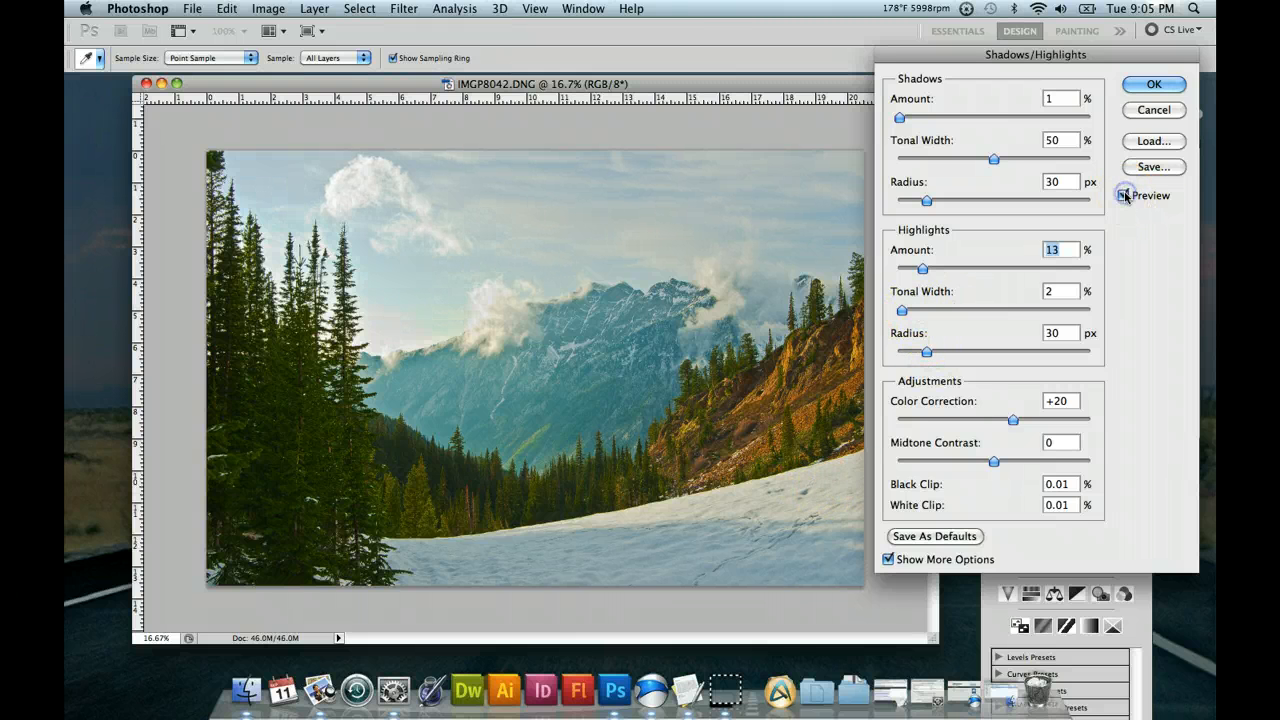
click(1124, 195)
click(1124, 195)
click(1124, 195)
click(1124, 195)
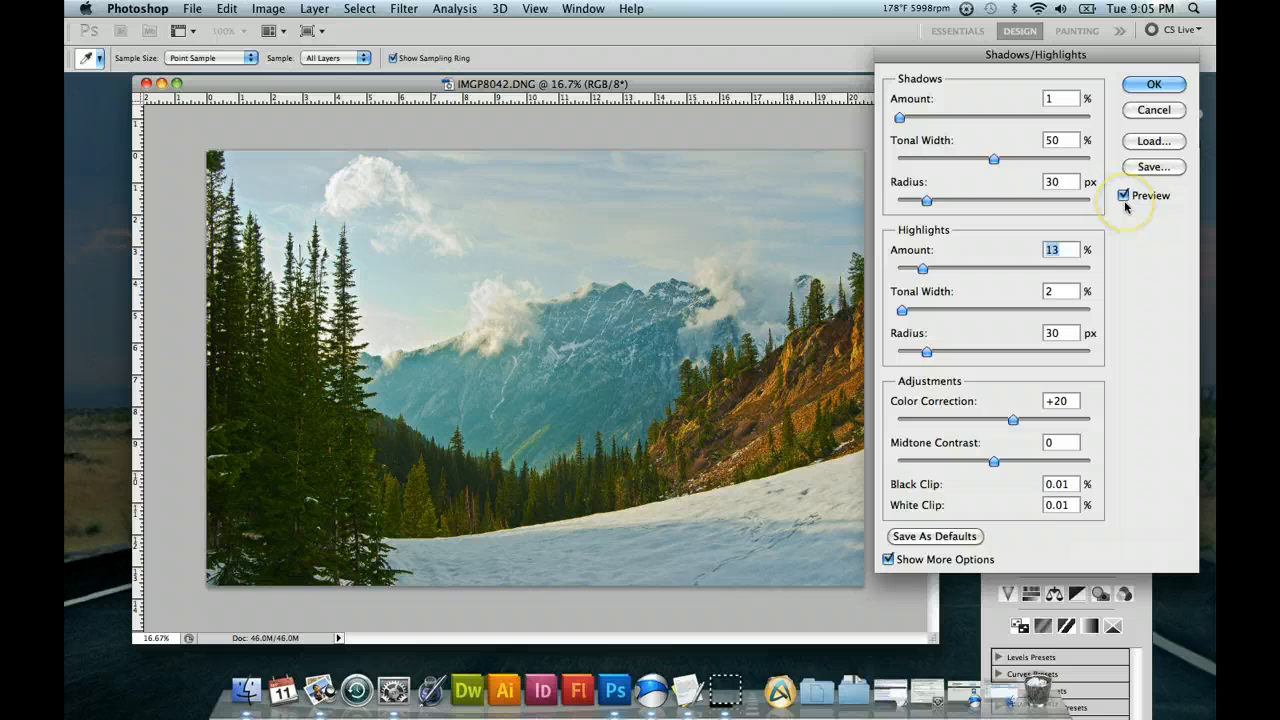
Set the Shadows Amount to 0% and compare the photo with the preview off and on, leaving it on.
drag(899, 118, 897, 121)
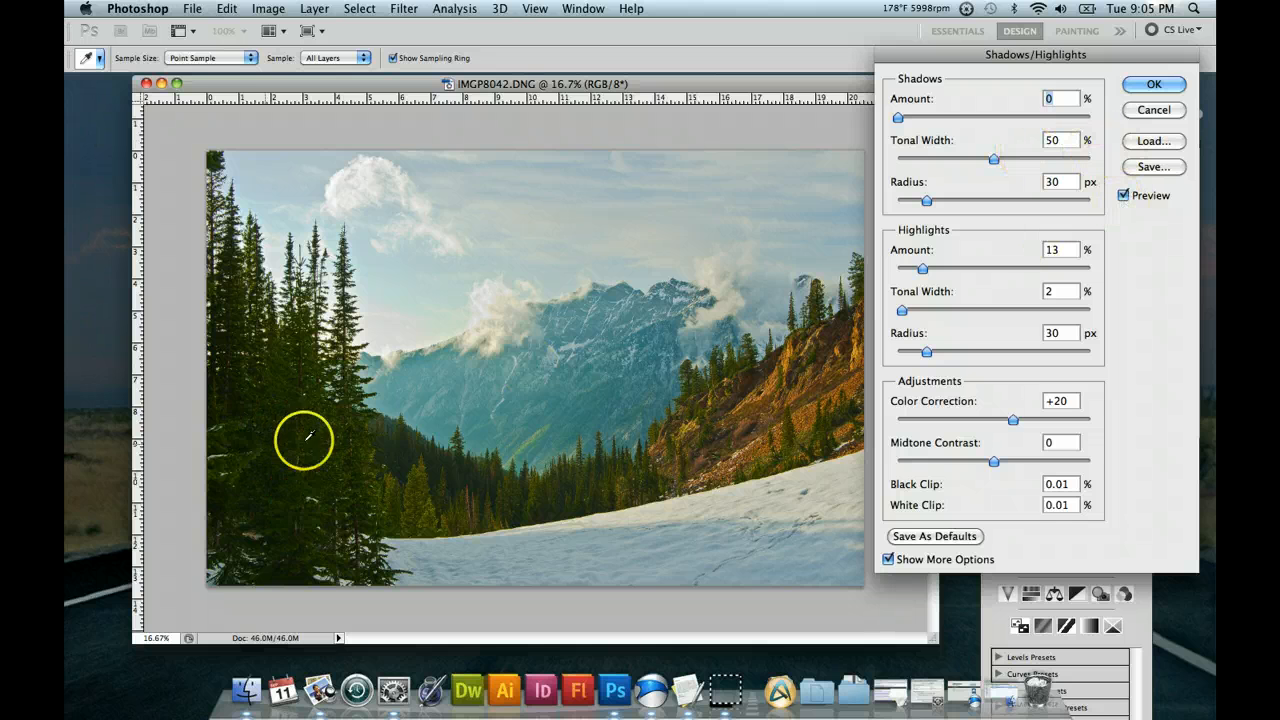
click(1124, 196)
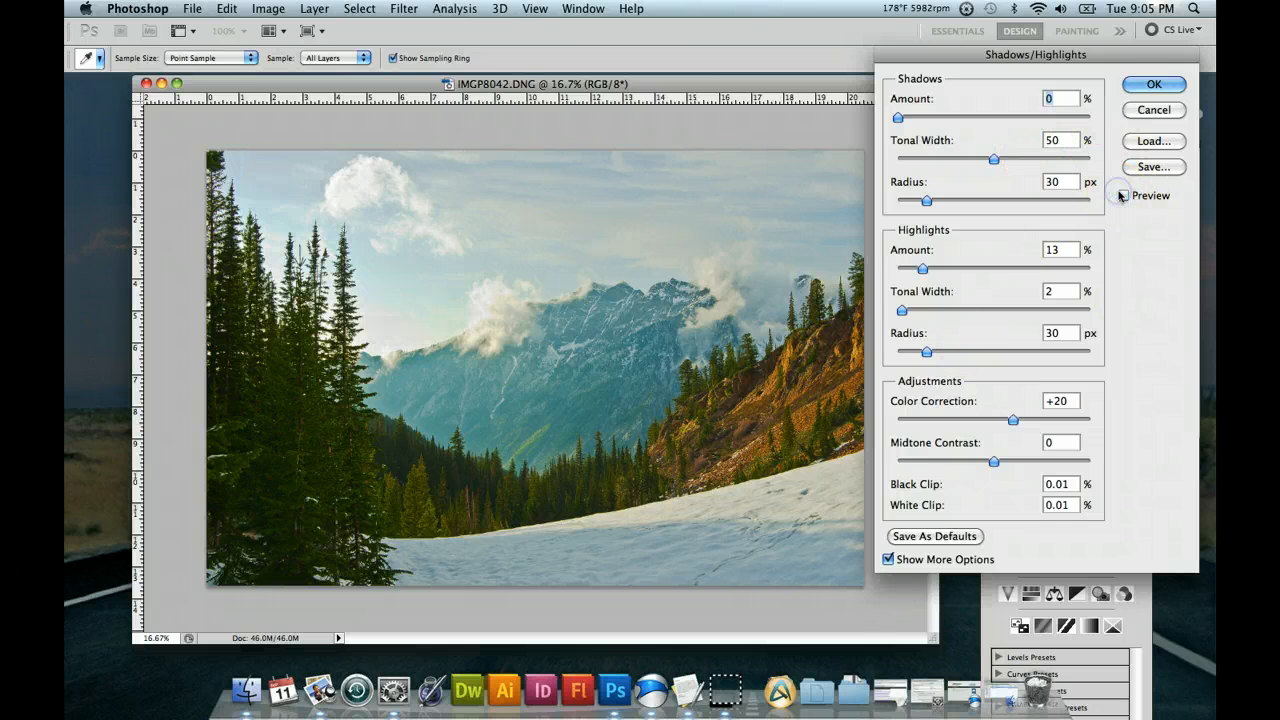
click(1121, 196)
click(1121, 196)
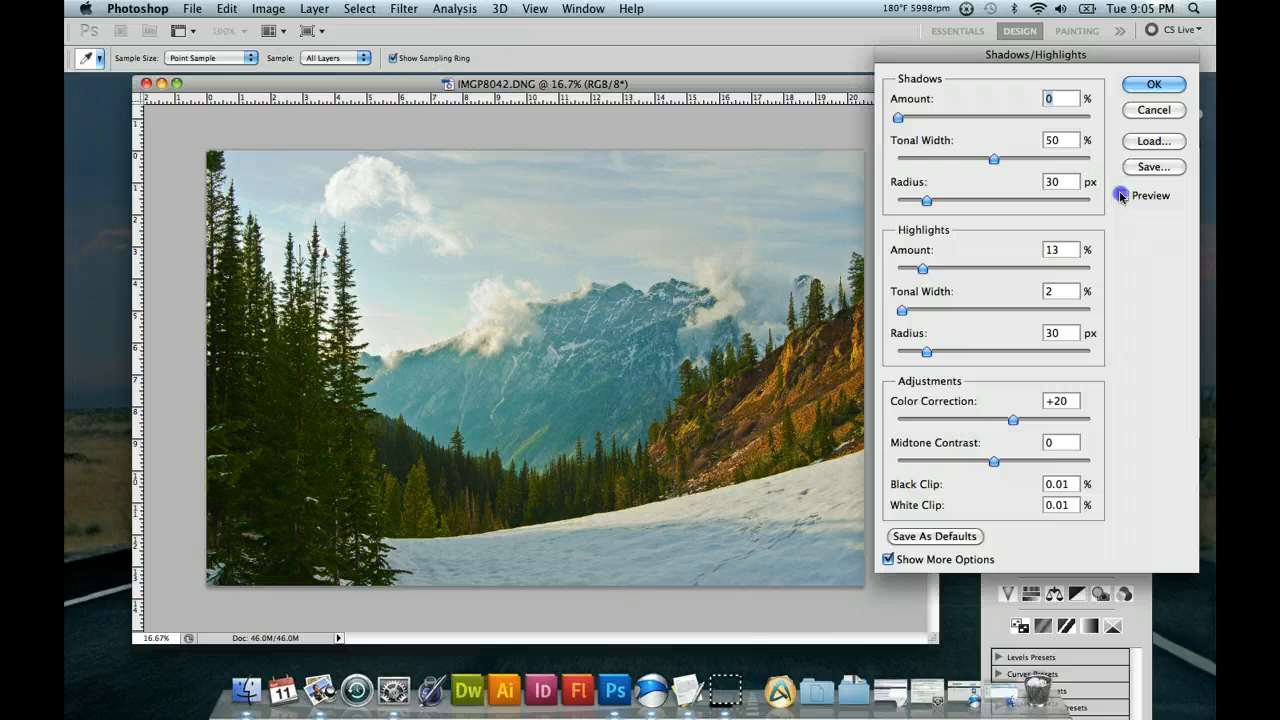
click(1121, 196)
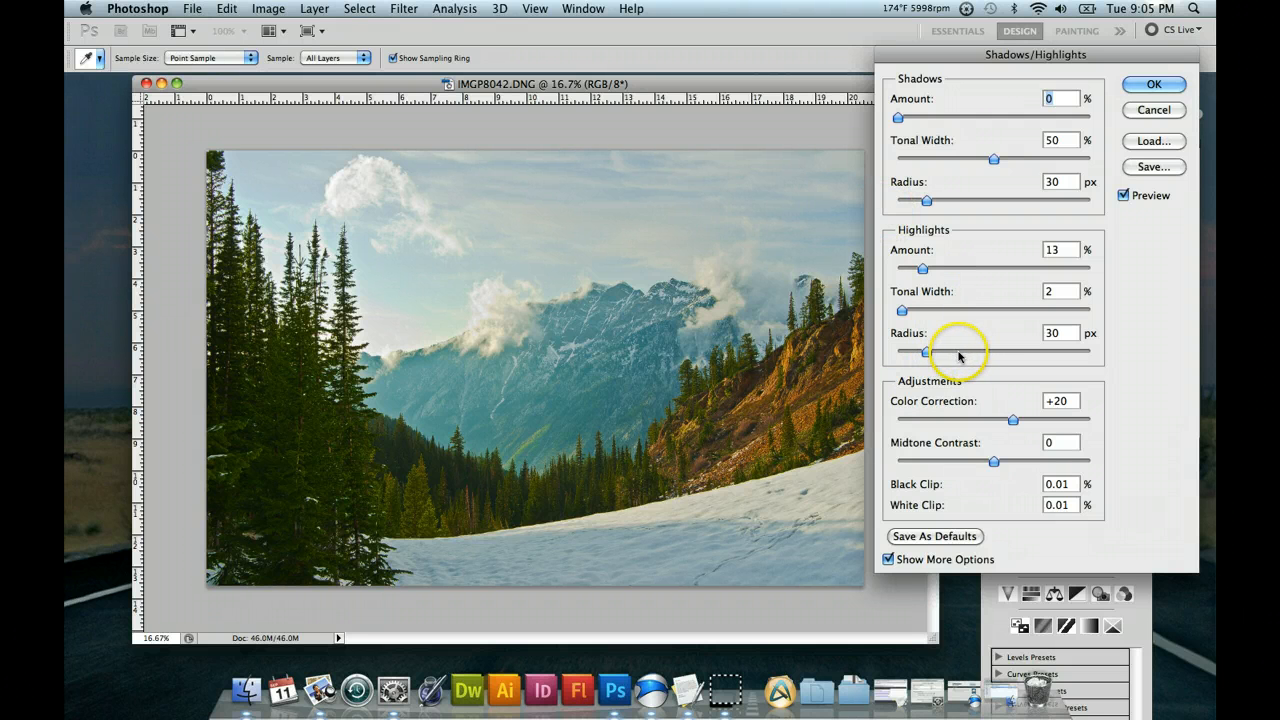
Try Highlights Radius values of 125 and 2373 px with the Amount at 48%, and set the Radius to 31 px.
drag(926, 352, 1006, 355)
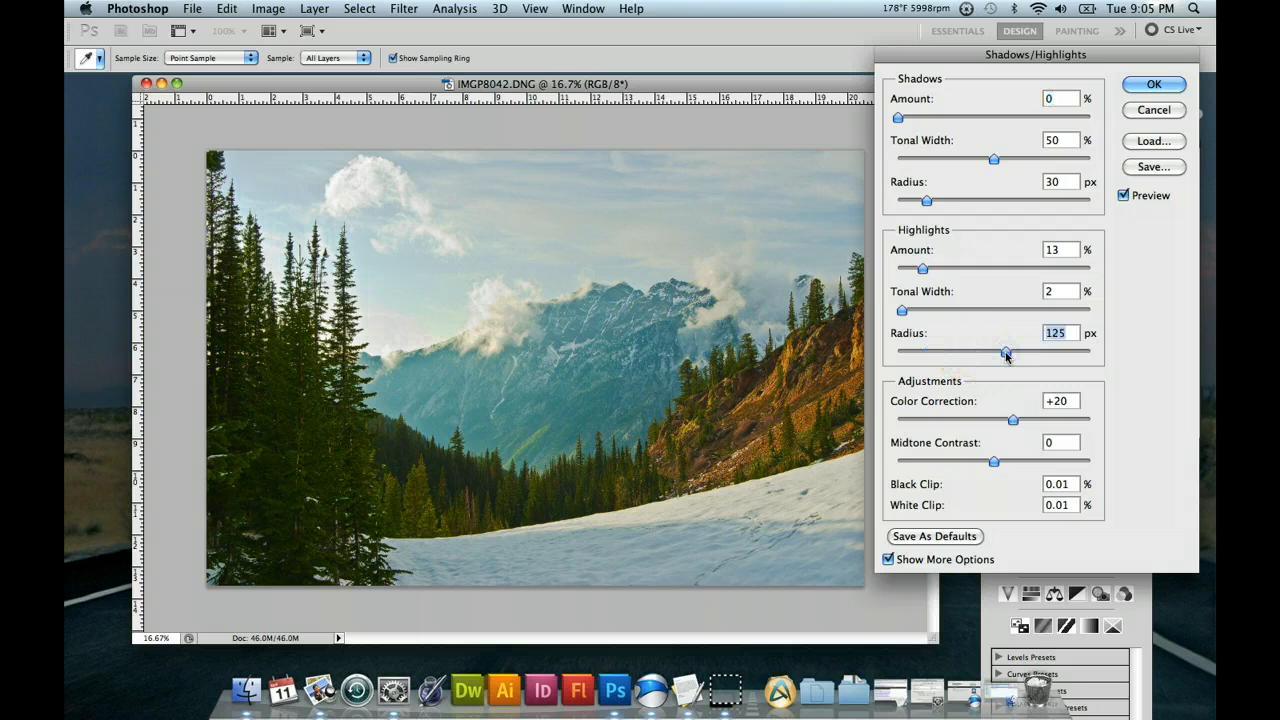
click(990, 268)
drag(1006, 352, 1089, 352)
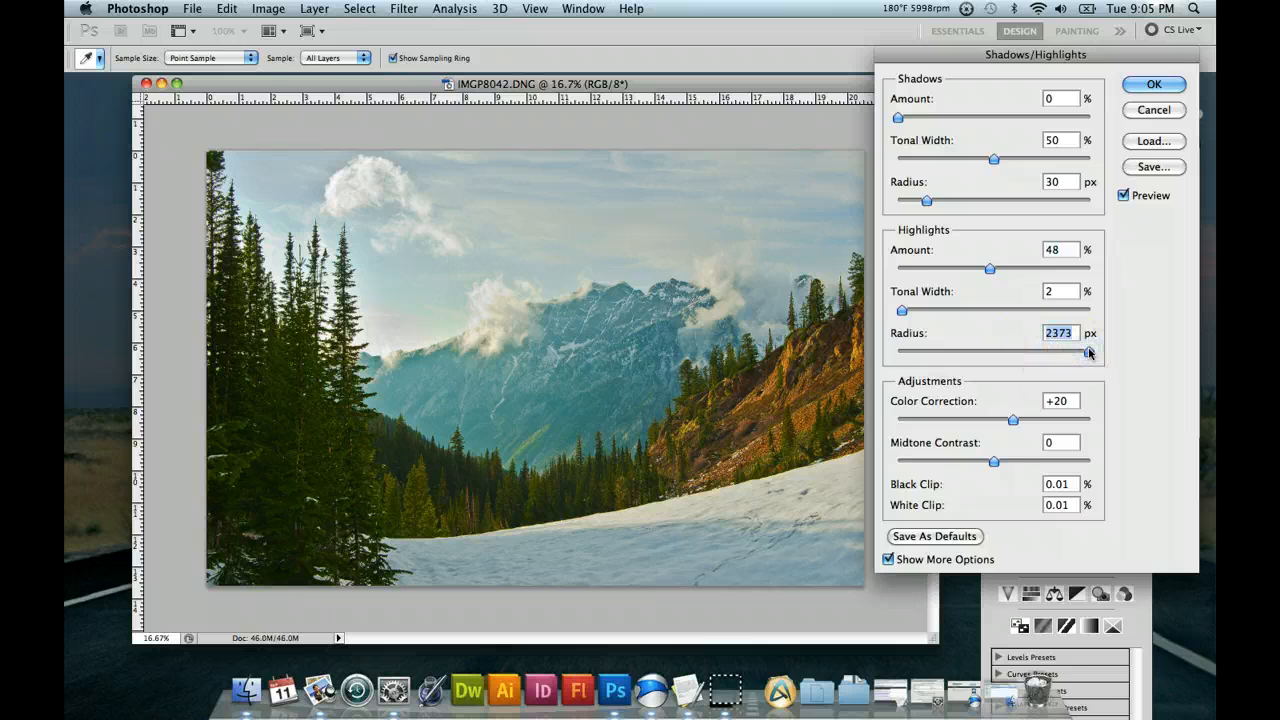
click(926, 351)
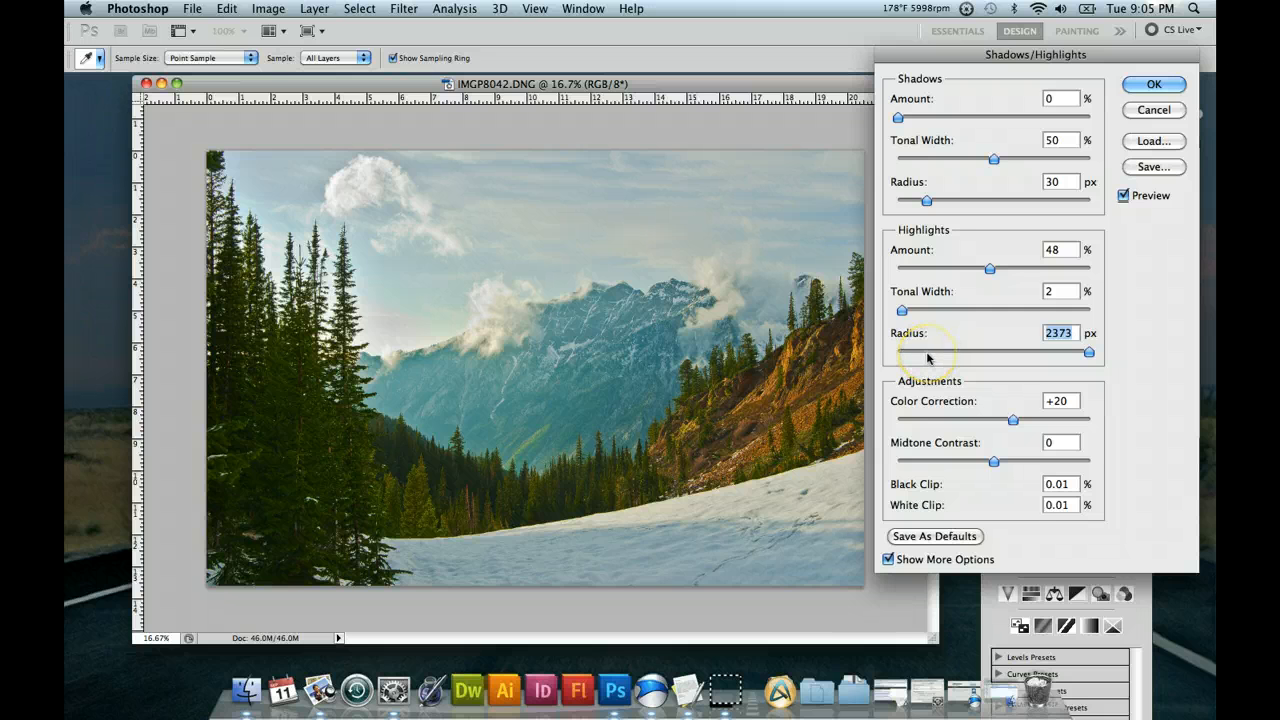
double_click(1076, 340)
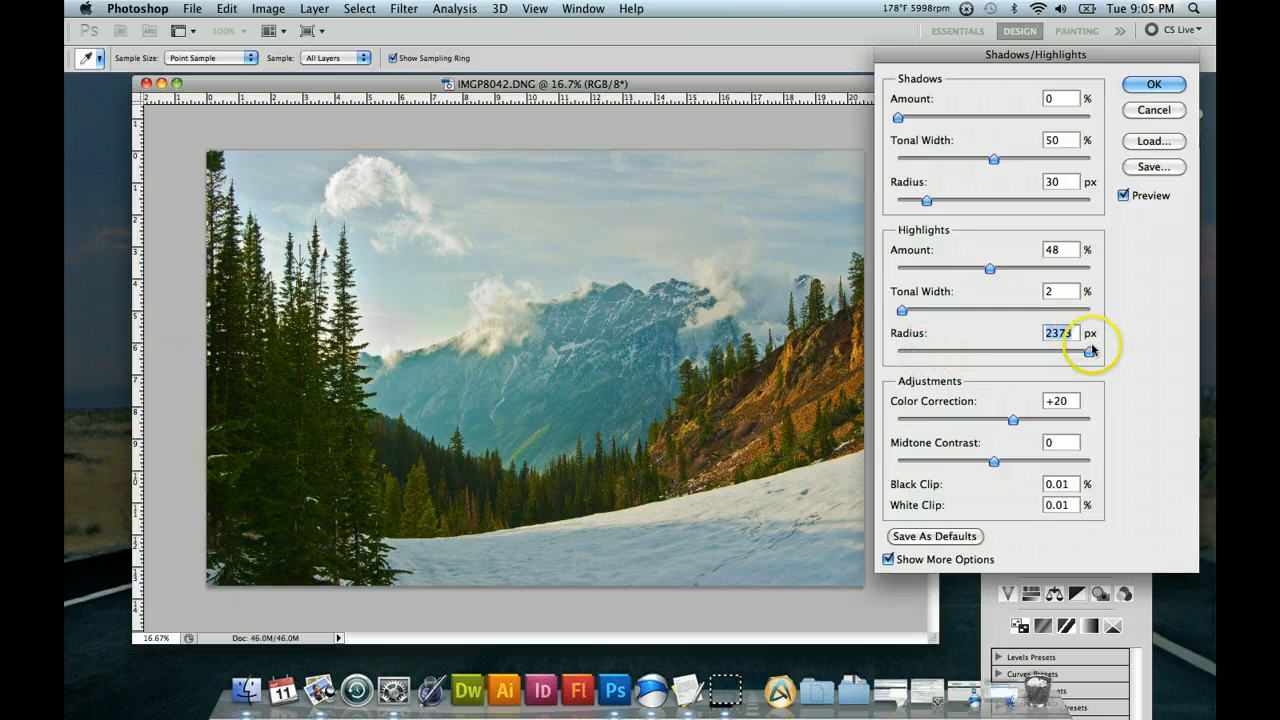
text(31)
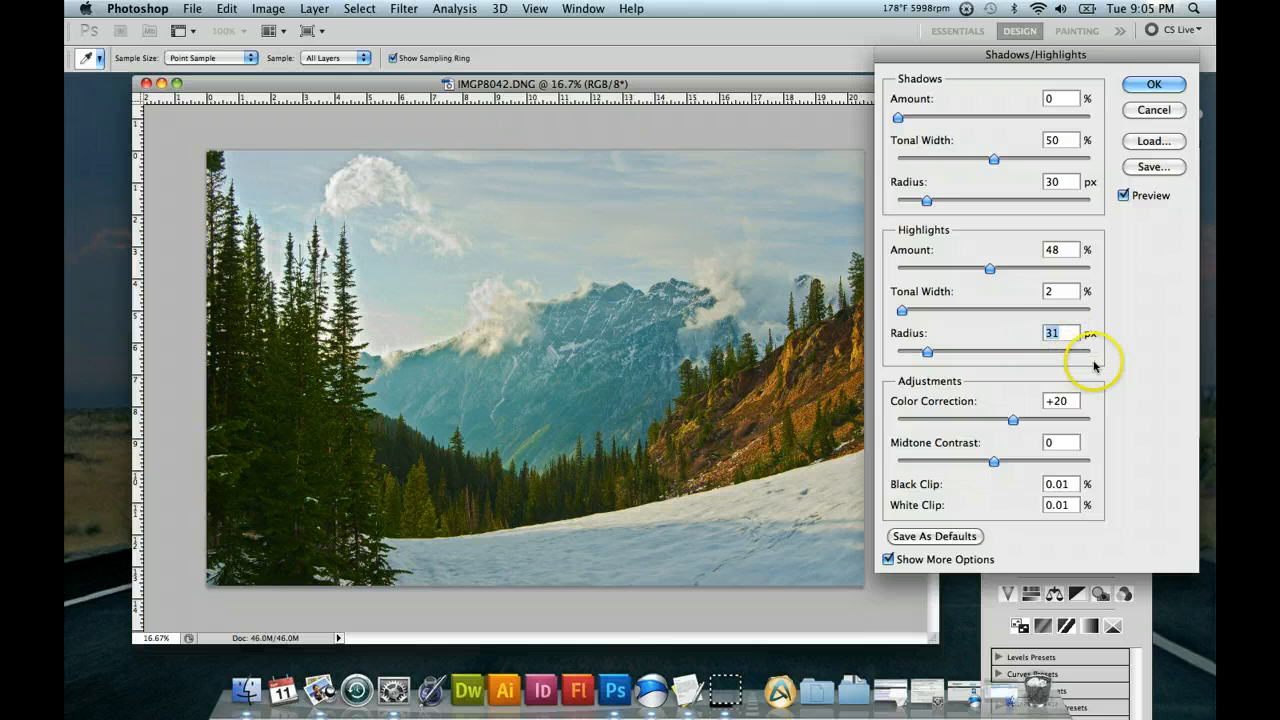
Try Highlights Radius values of 1992, 3 and 18 px, and set the Radius to 32 px.
click(1087, 352)
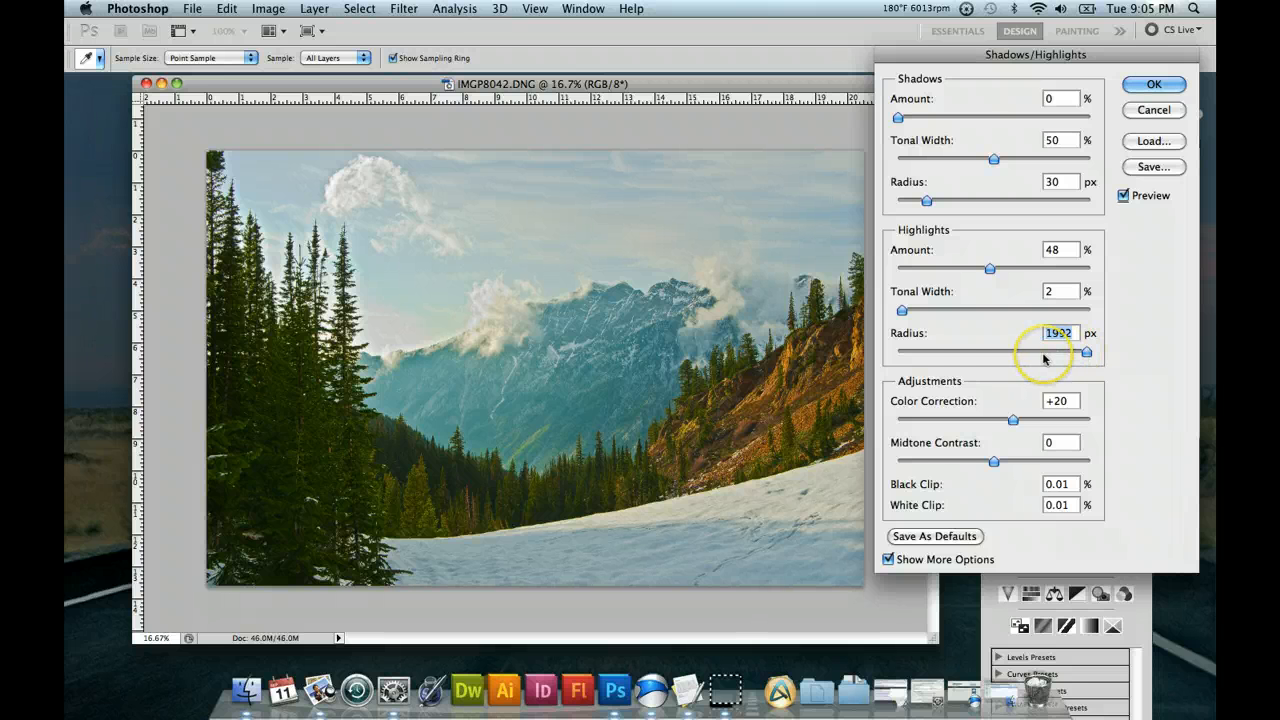
click(901, 352)
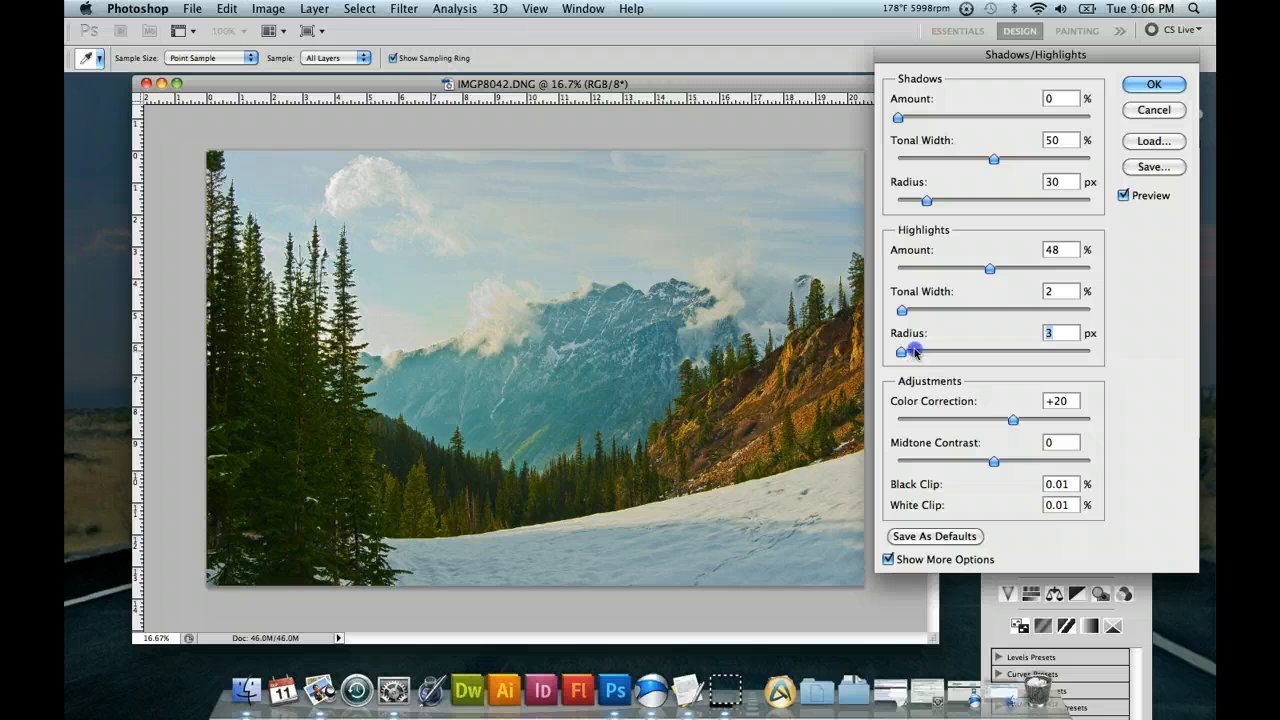
drag(914, 352, 919, 354)
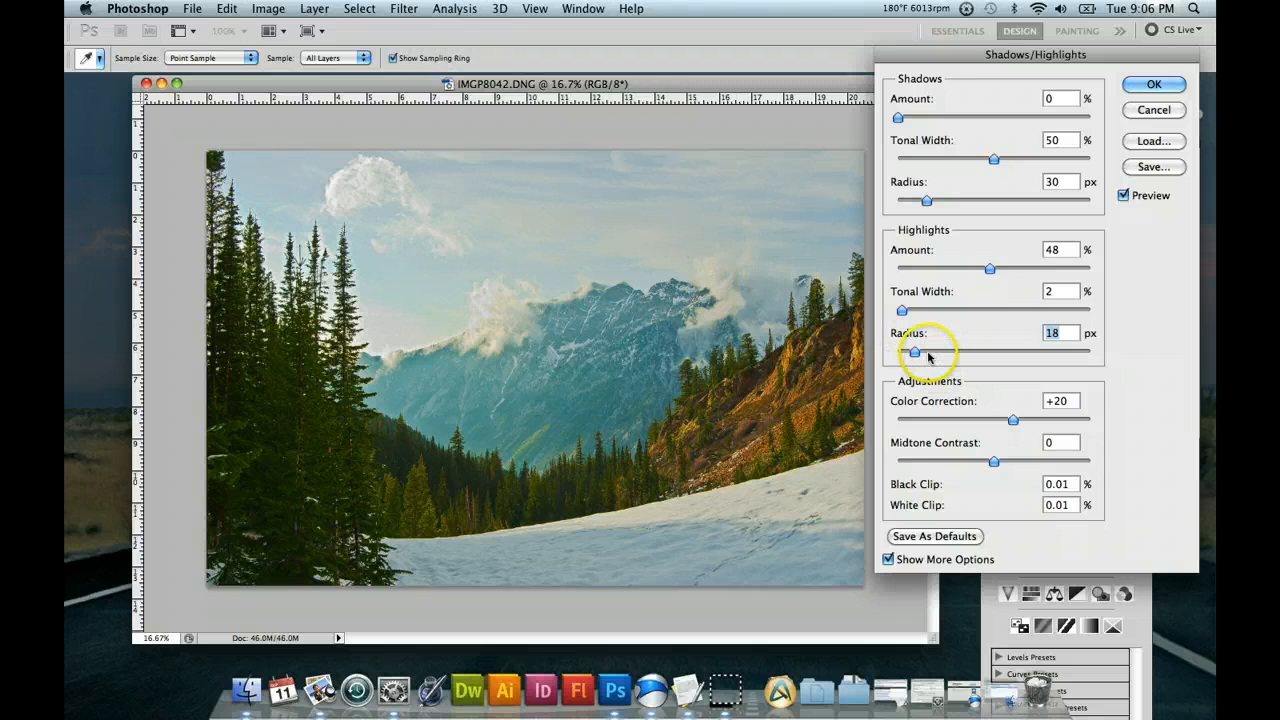
click(928, 352)
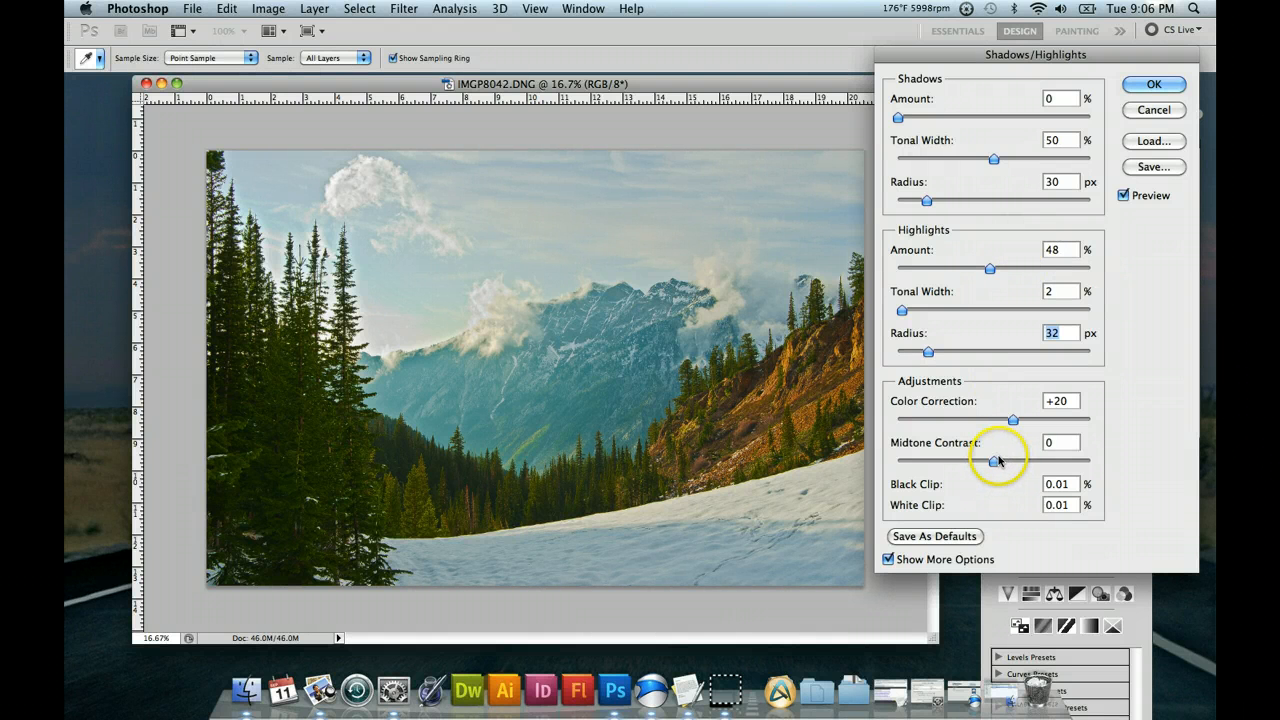
Try a Midtone Contrast of +34, and set the Midtone Contrast to +10.
drag(1001, 462, 1027, 463)
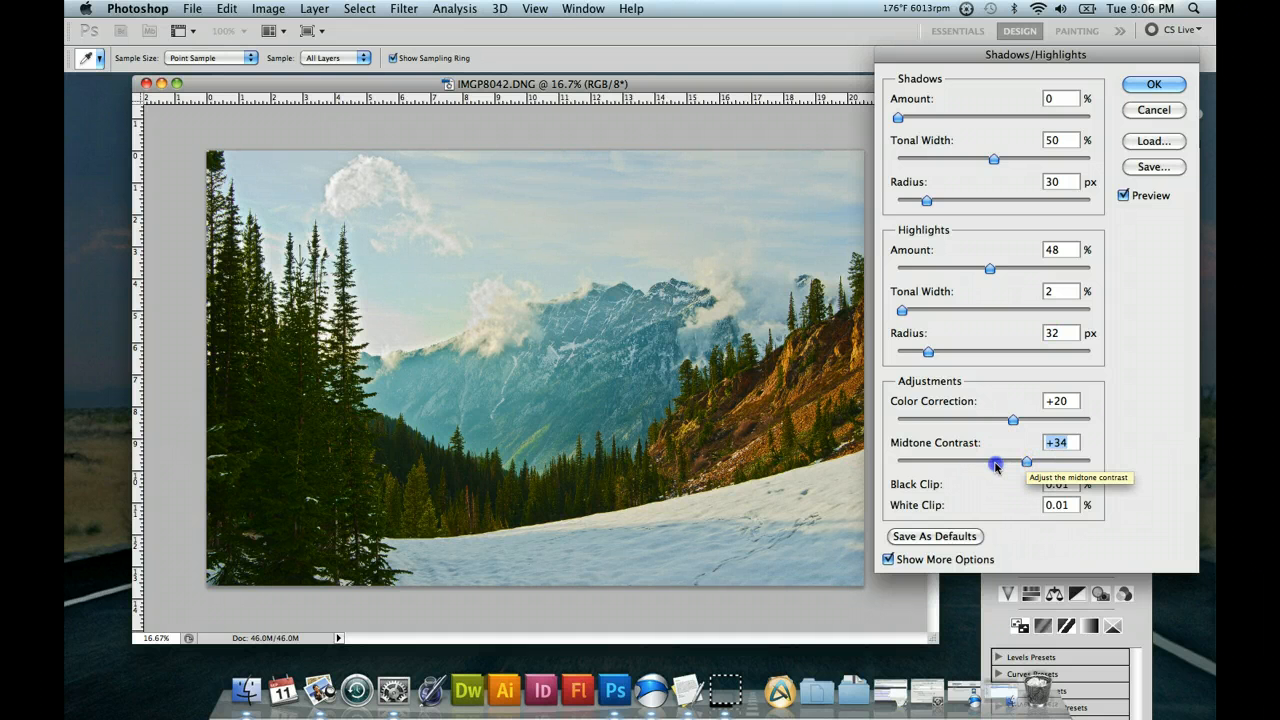
click(996, 462)
drag(996, 463, 1004, 464)
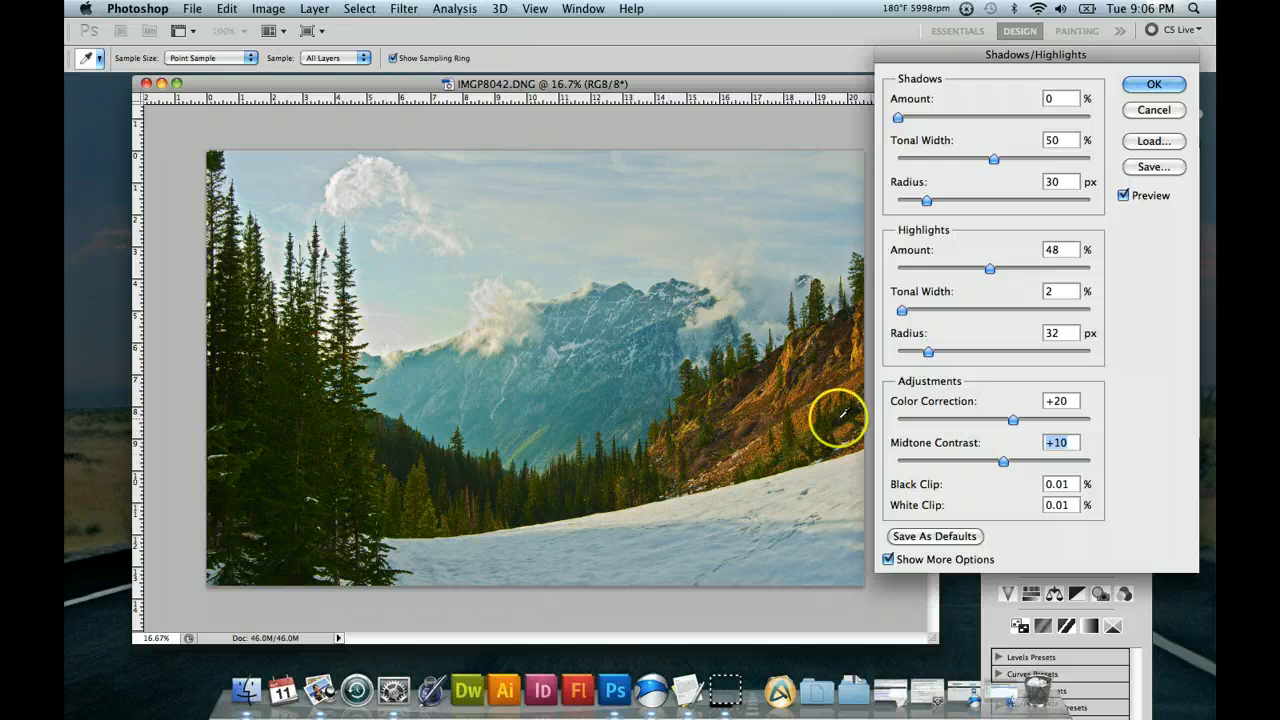
Set the Color Correction to +8 and compare the photo with the preview off and on.
click(1084, 420)
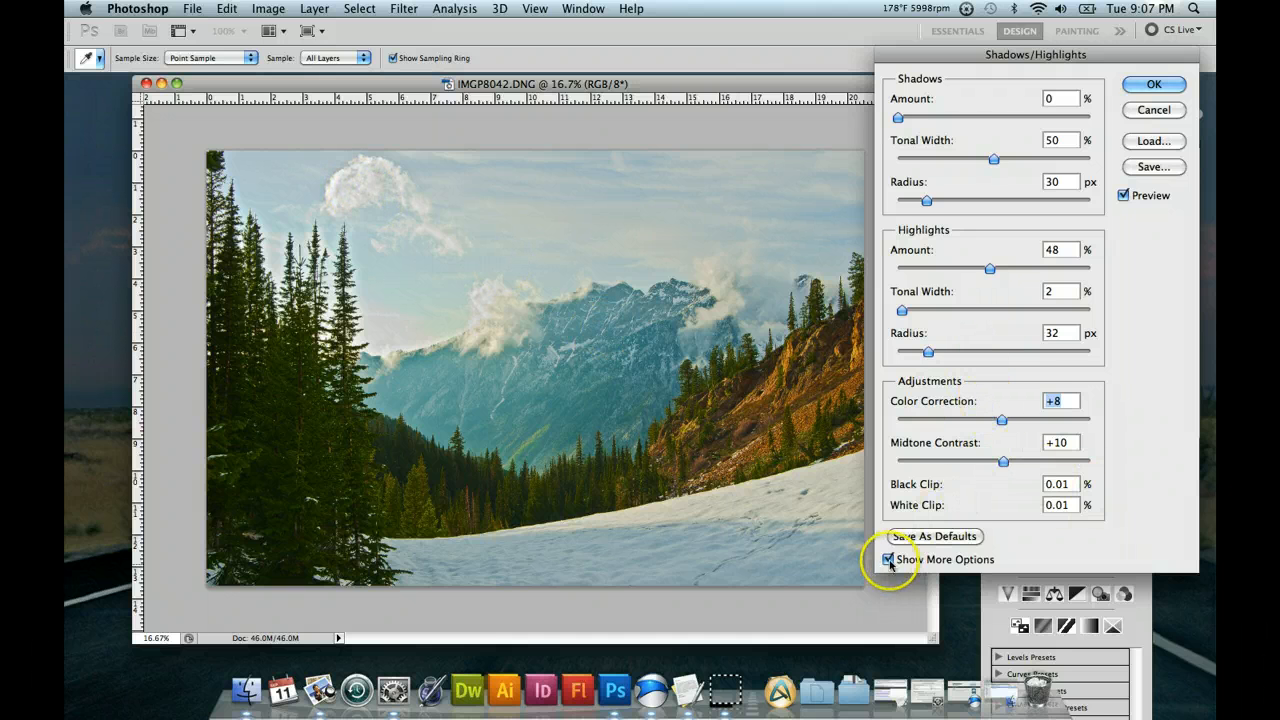
click(1124, 195)
click(1124, 195)
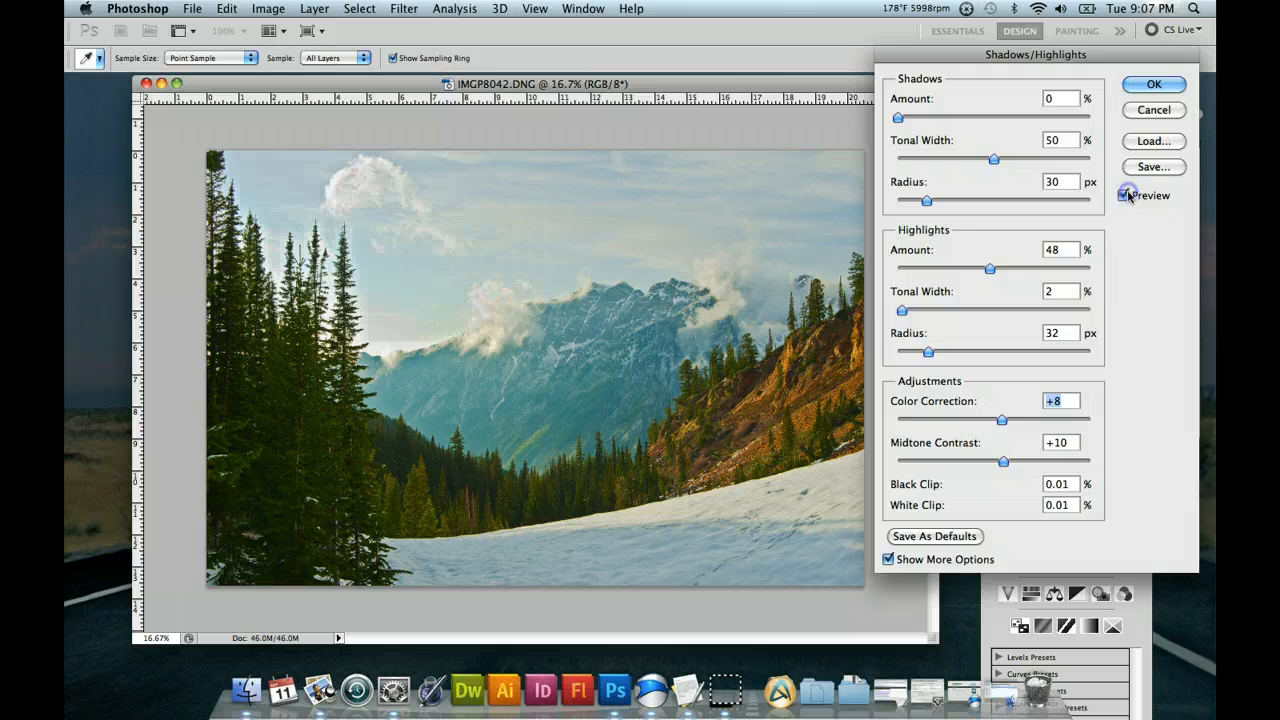
click(1124, 195)
click(1124, 195)
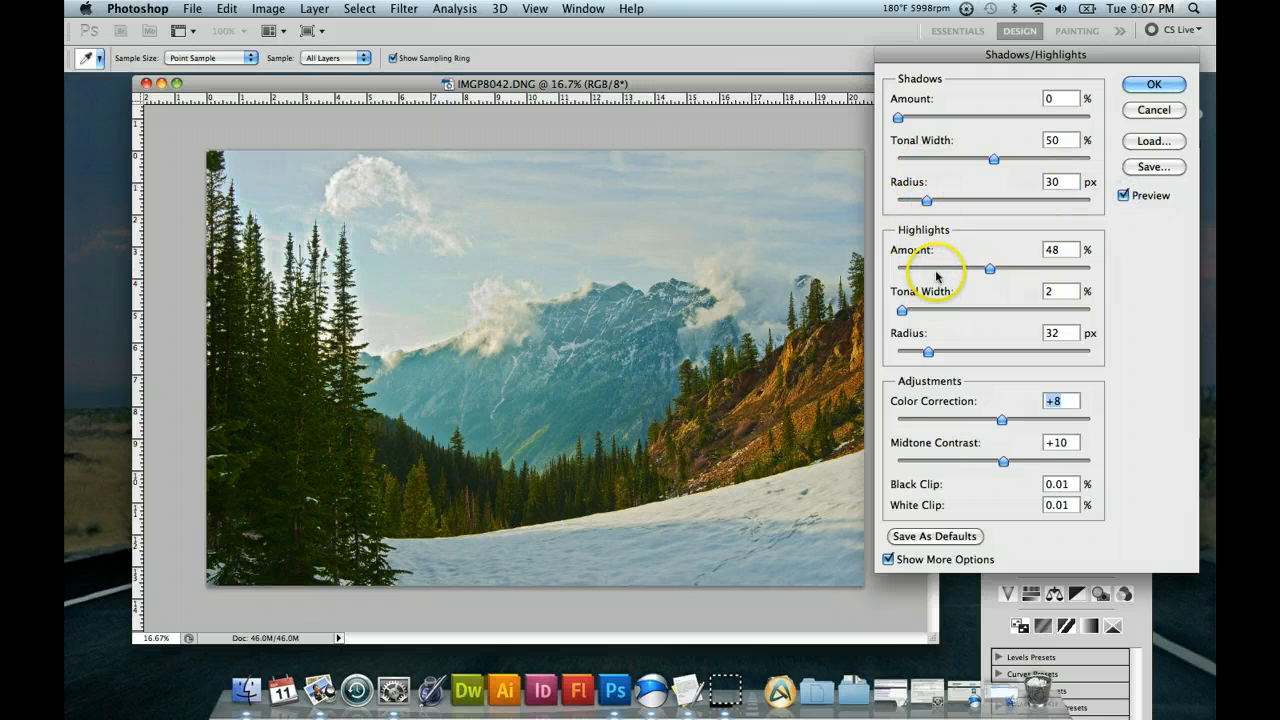
Set the Highlights Amount to 14% and compare the photo with the preview off and on.
drag(990, 265, 924, 267)
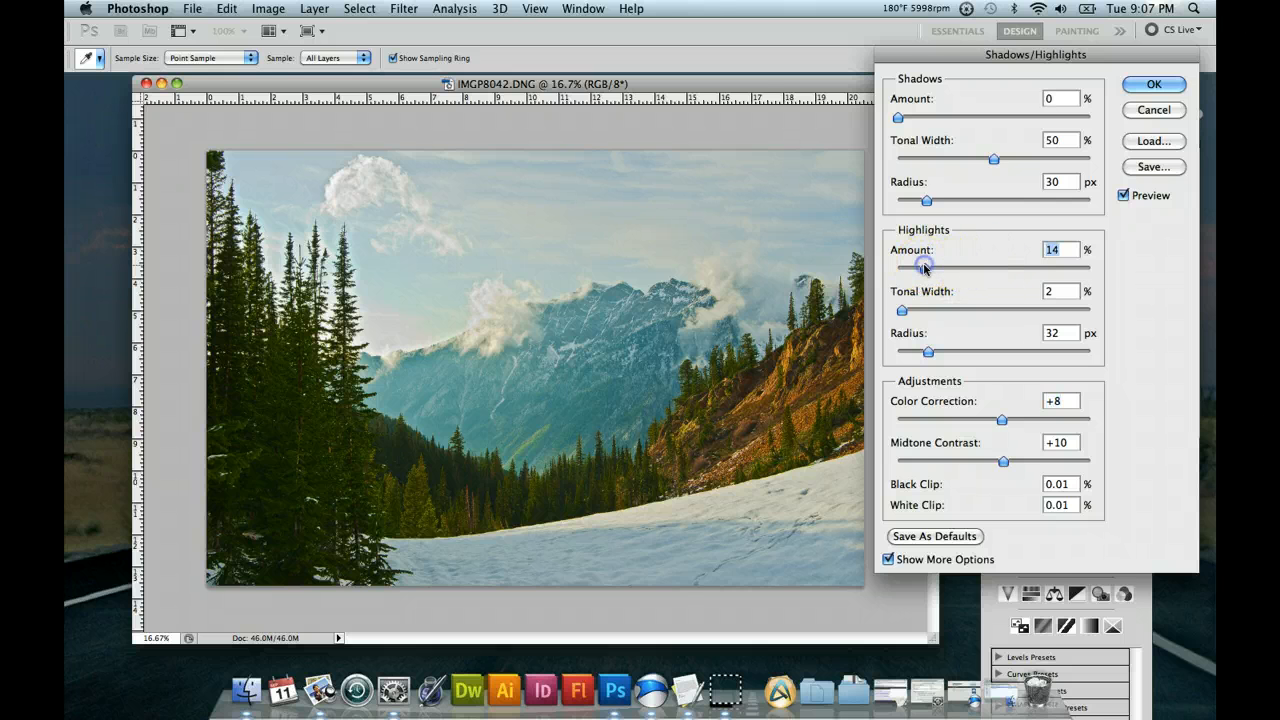
click(1125, 196)
click(1125, 196)
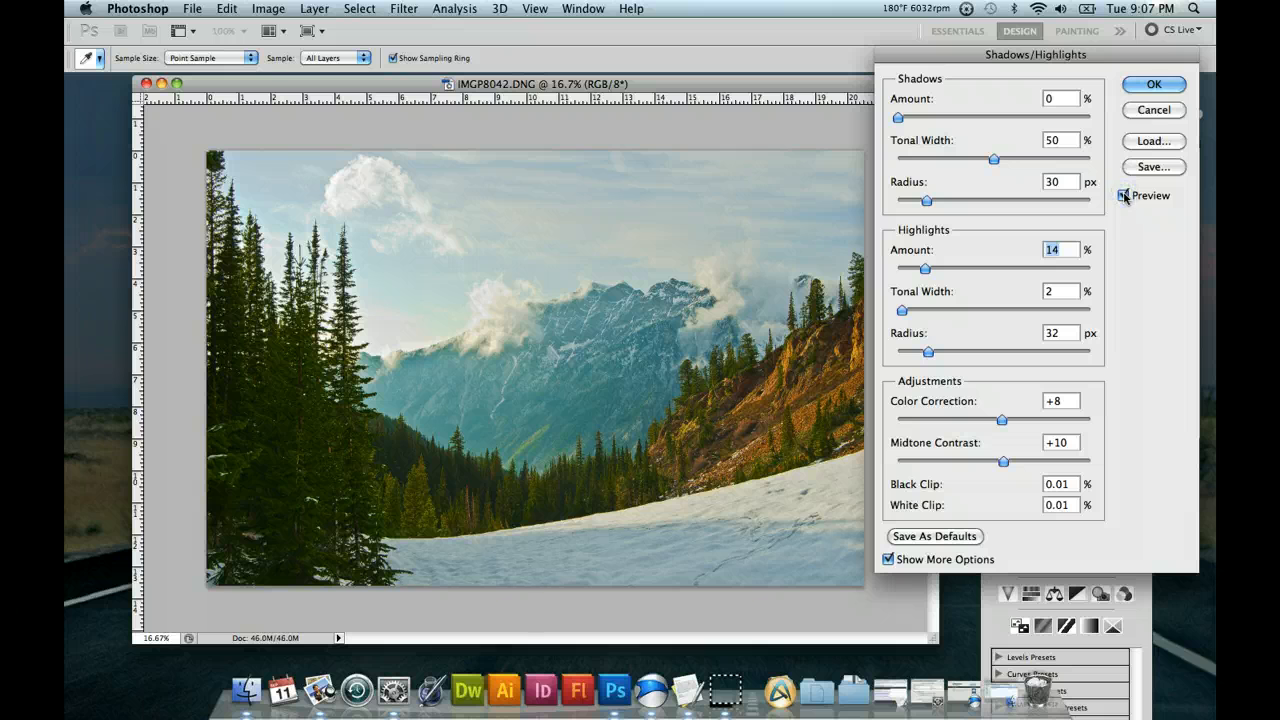
Set the Shadows Tonal Width to 24% and apply the Shadows/Highlights adjustment to the photo.
click(1155, 87)
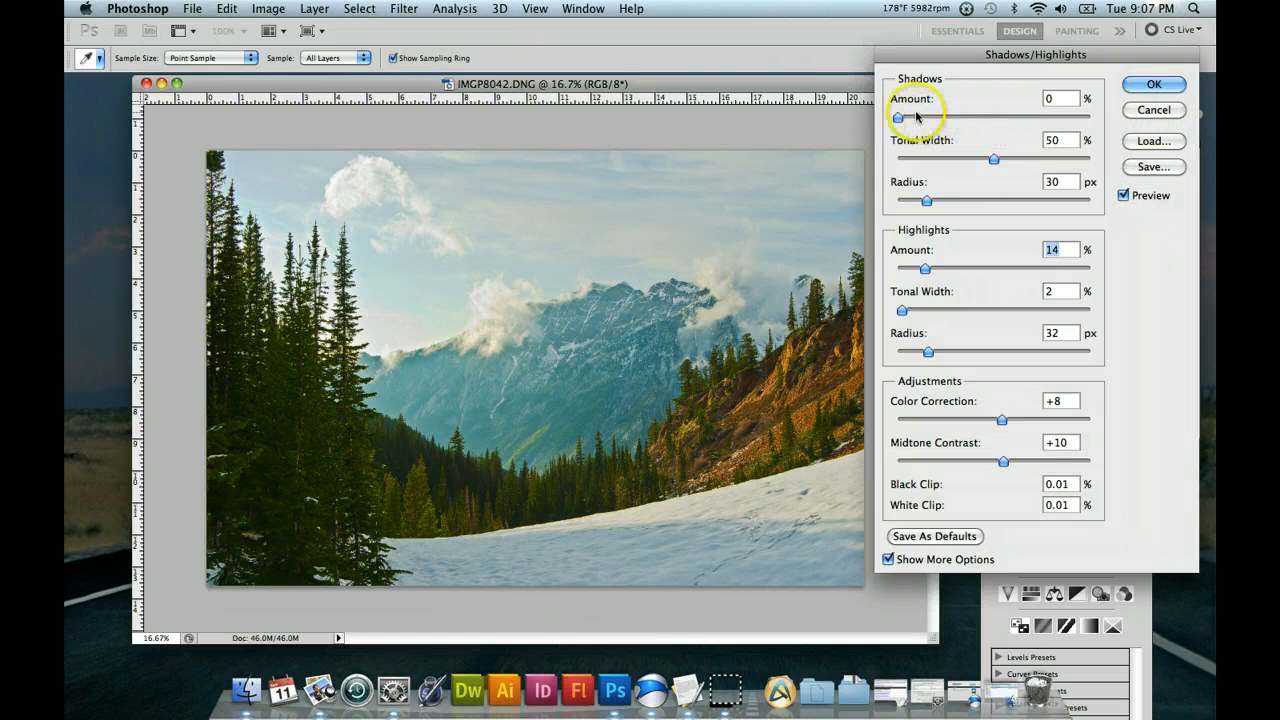
drag(943, 140, 948, 163)
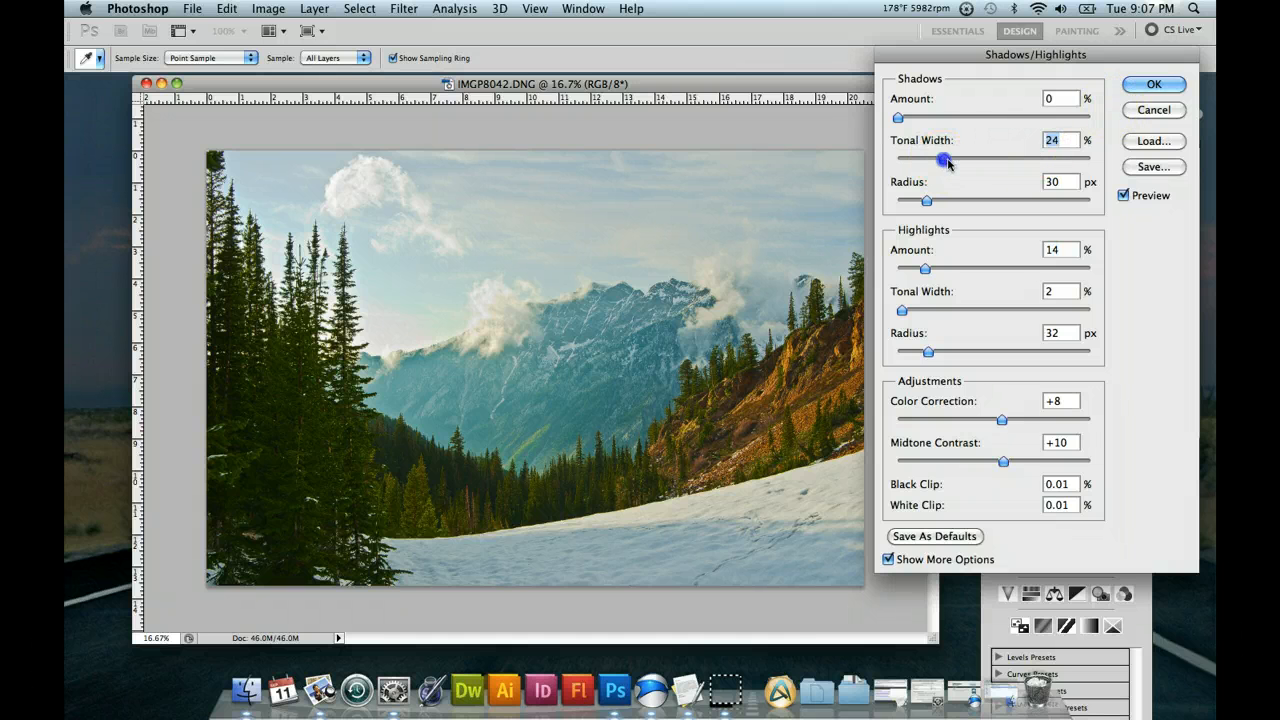
click(1154, 84)
key(z)
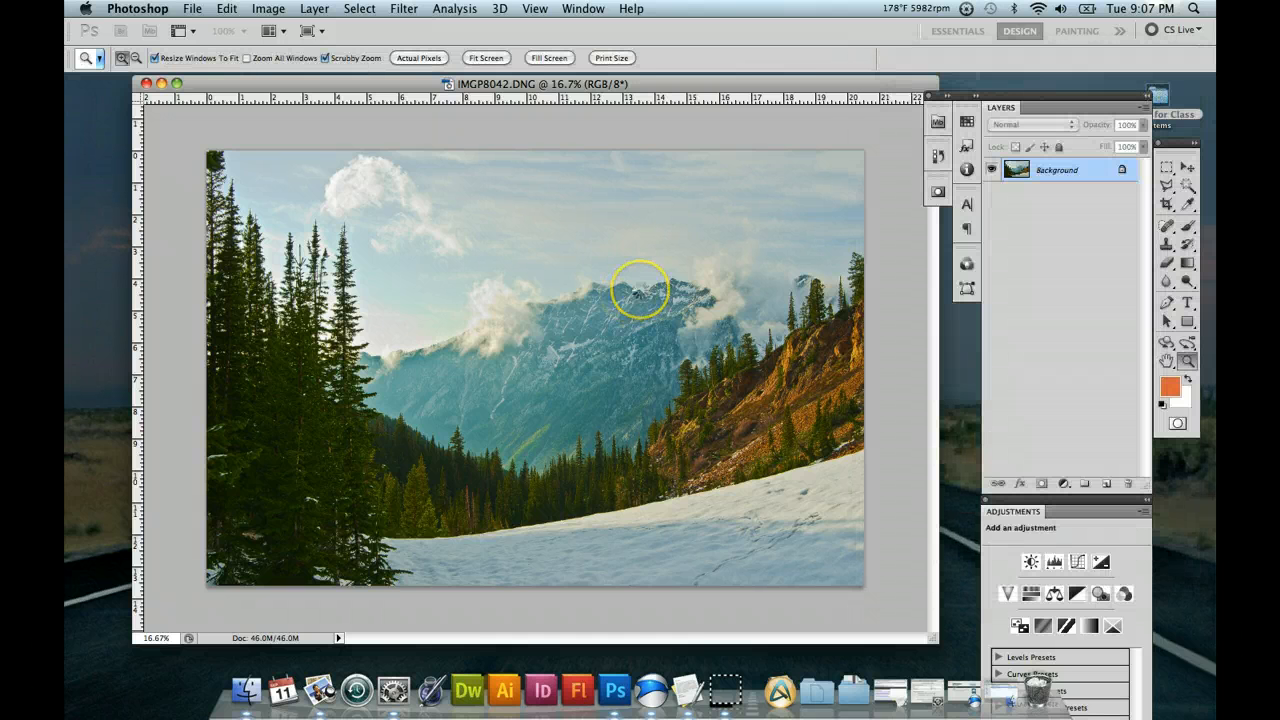
click(634, 287)
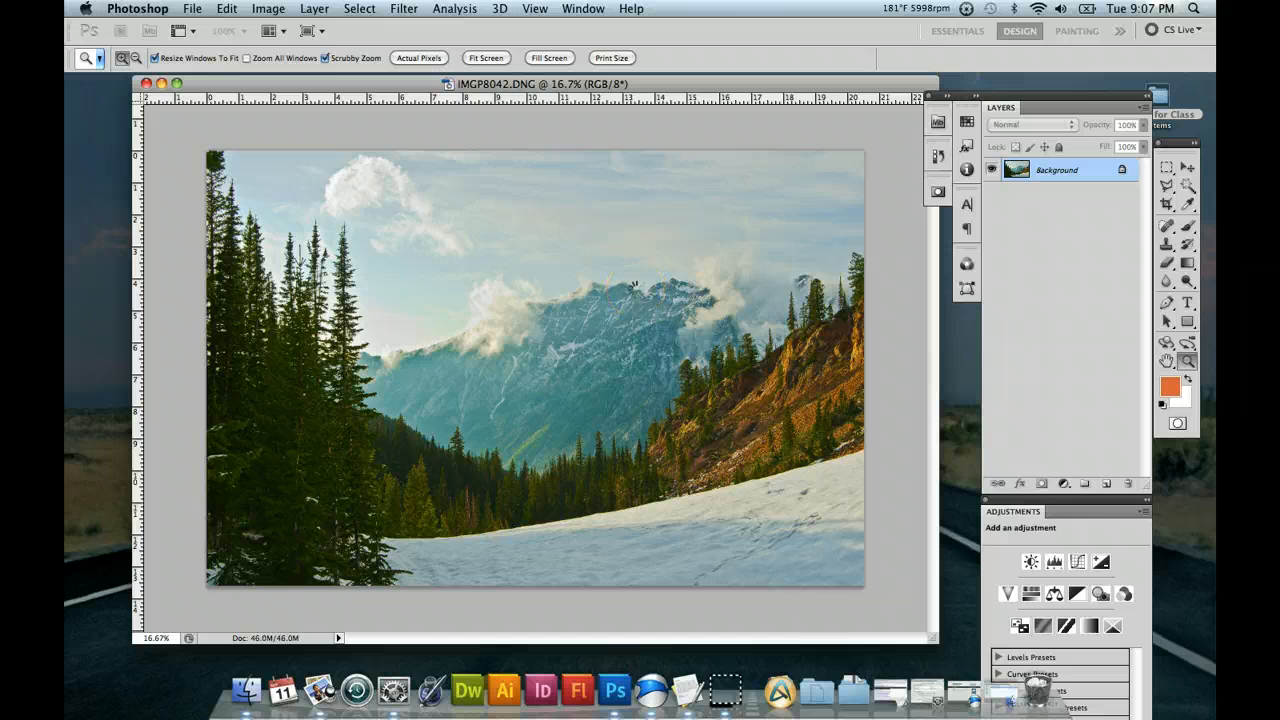
click(610, 260)
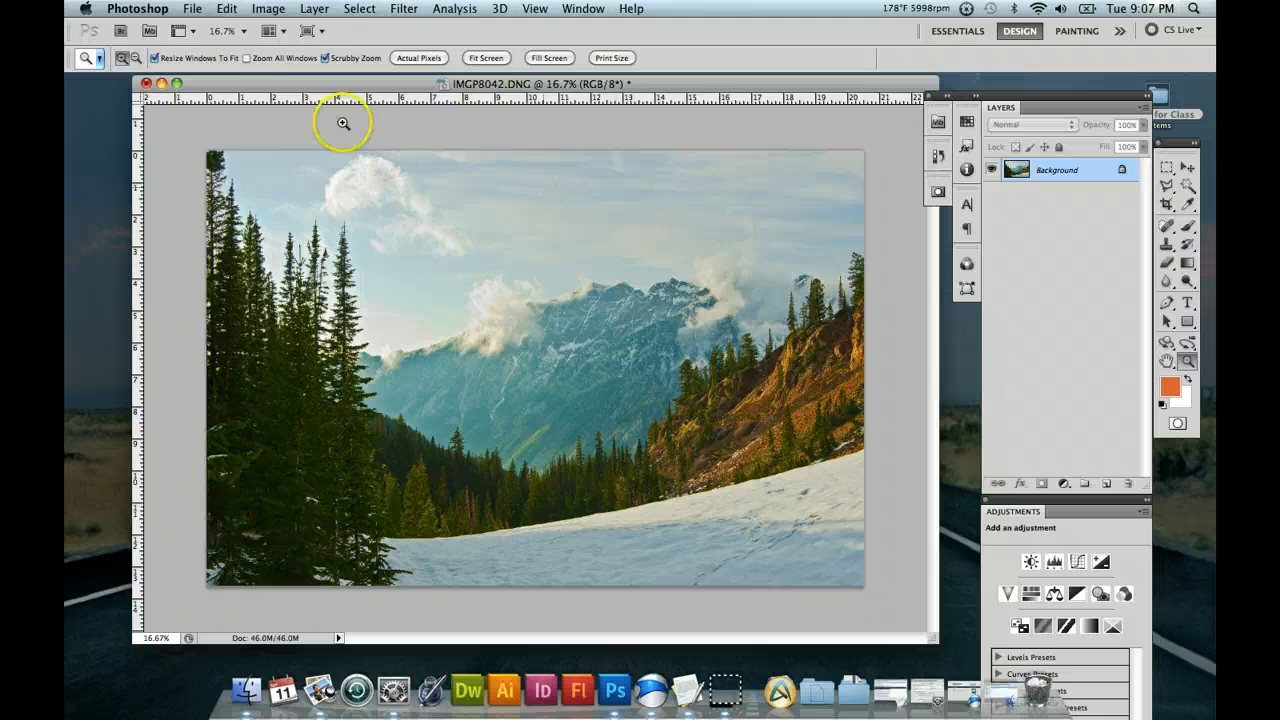
Start a second Shadows/Highlights adjustment, and hide its additional options and show them again.
click(271, 12)
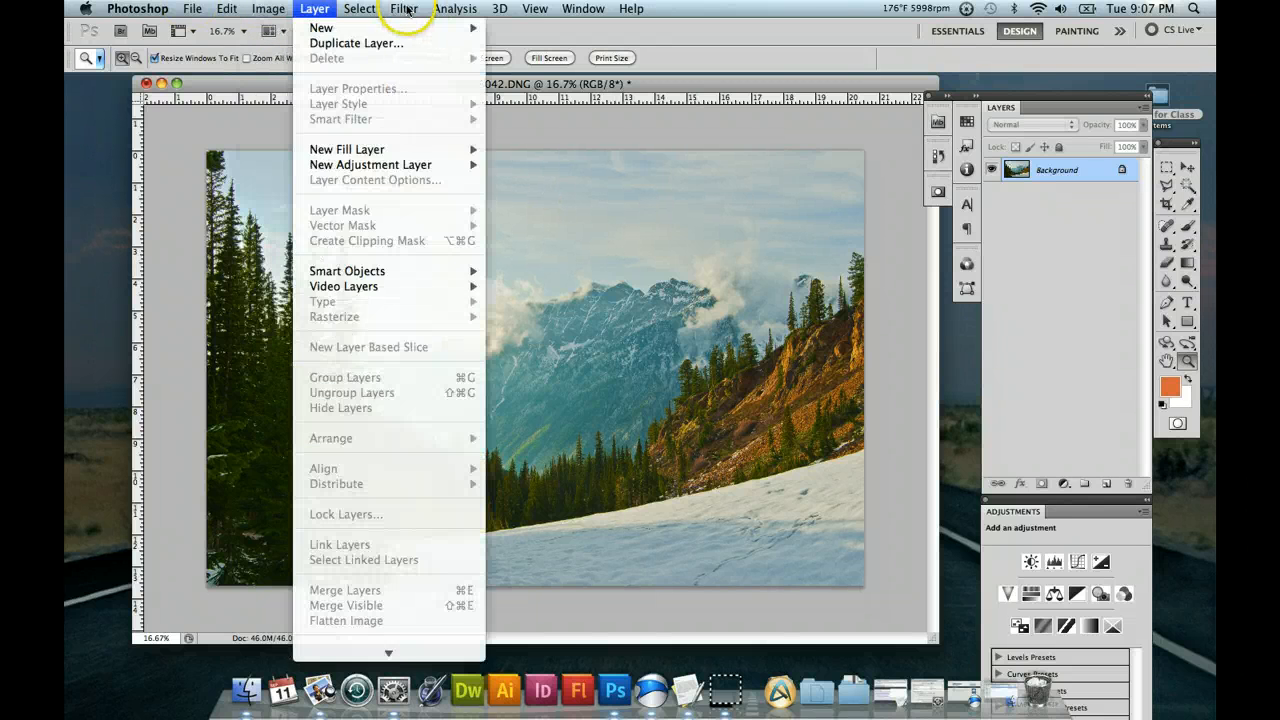
click(291, 60)
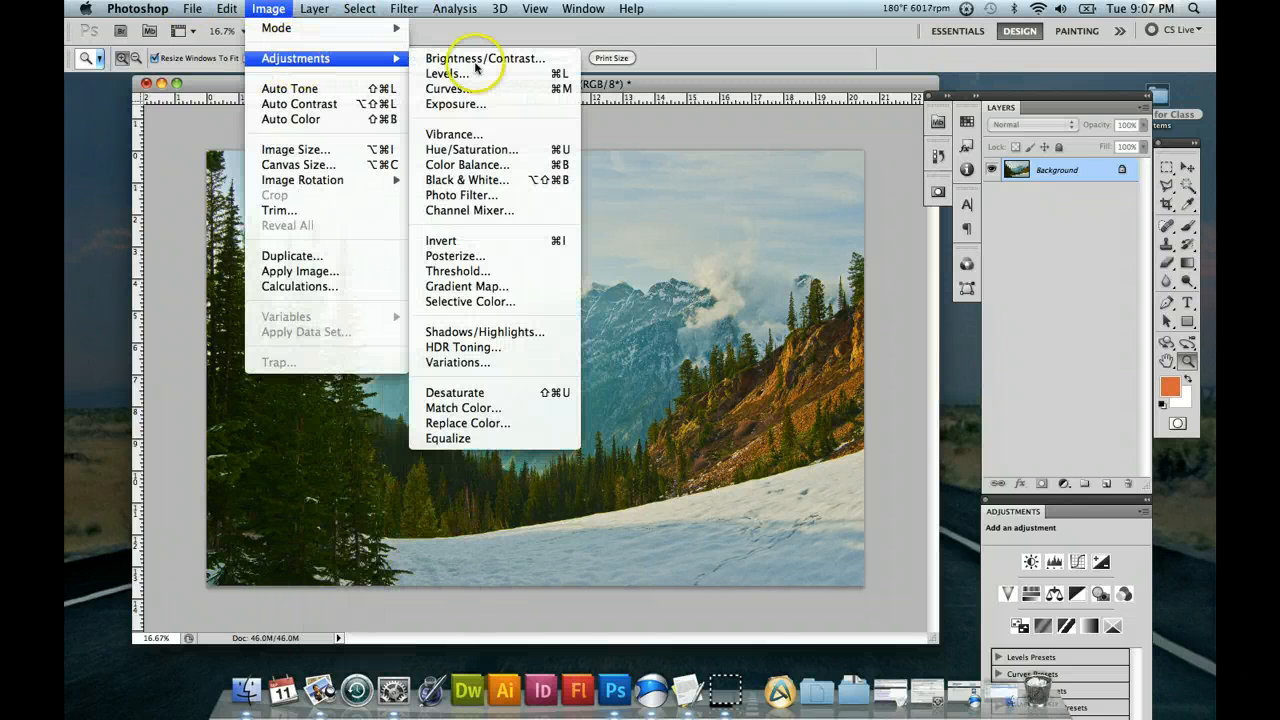
click(509, 332)
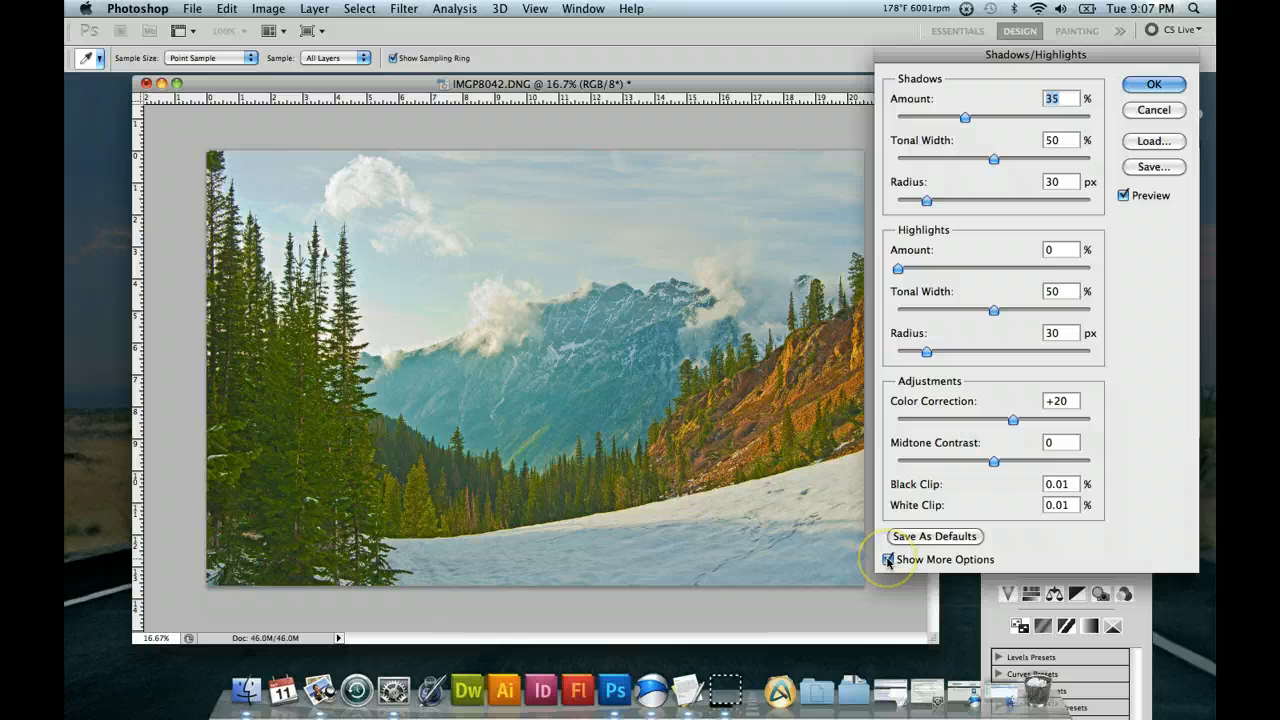
click(888, 560)
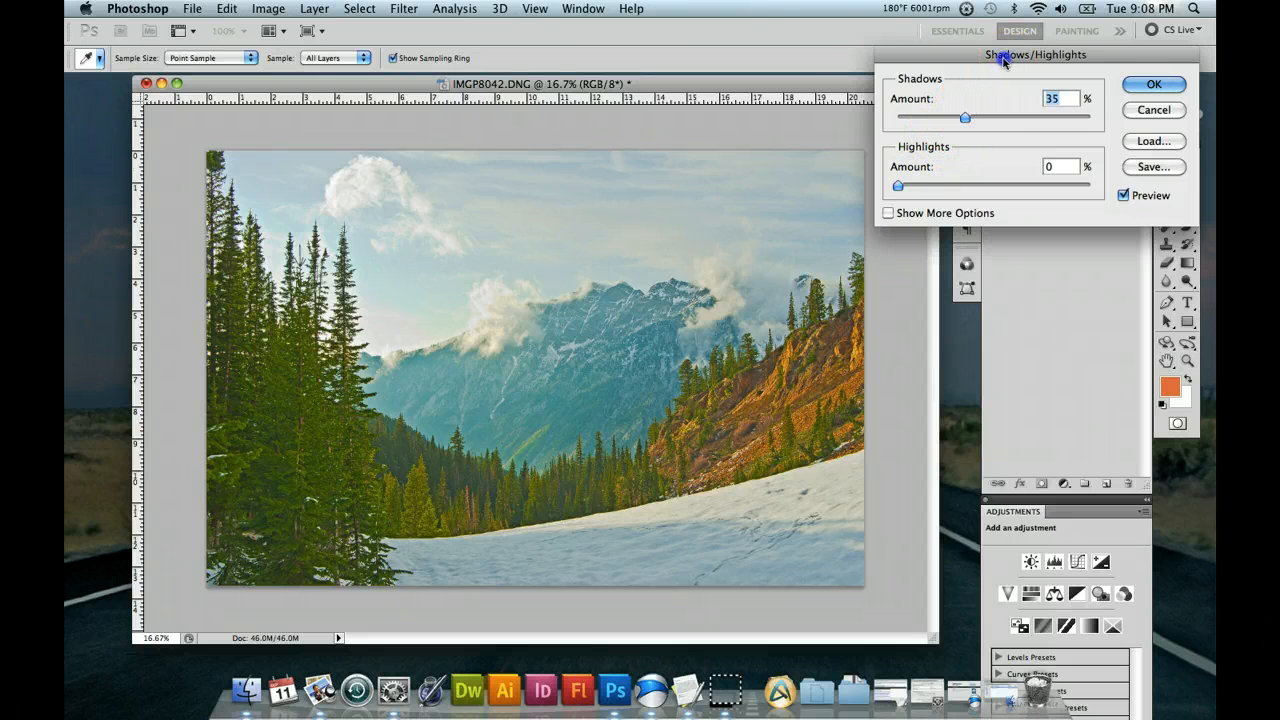
drag(1005, 54, 981, 64)
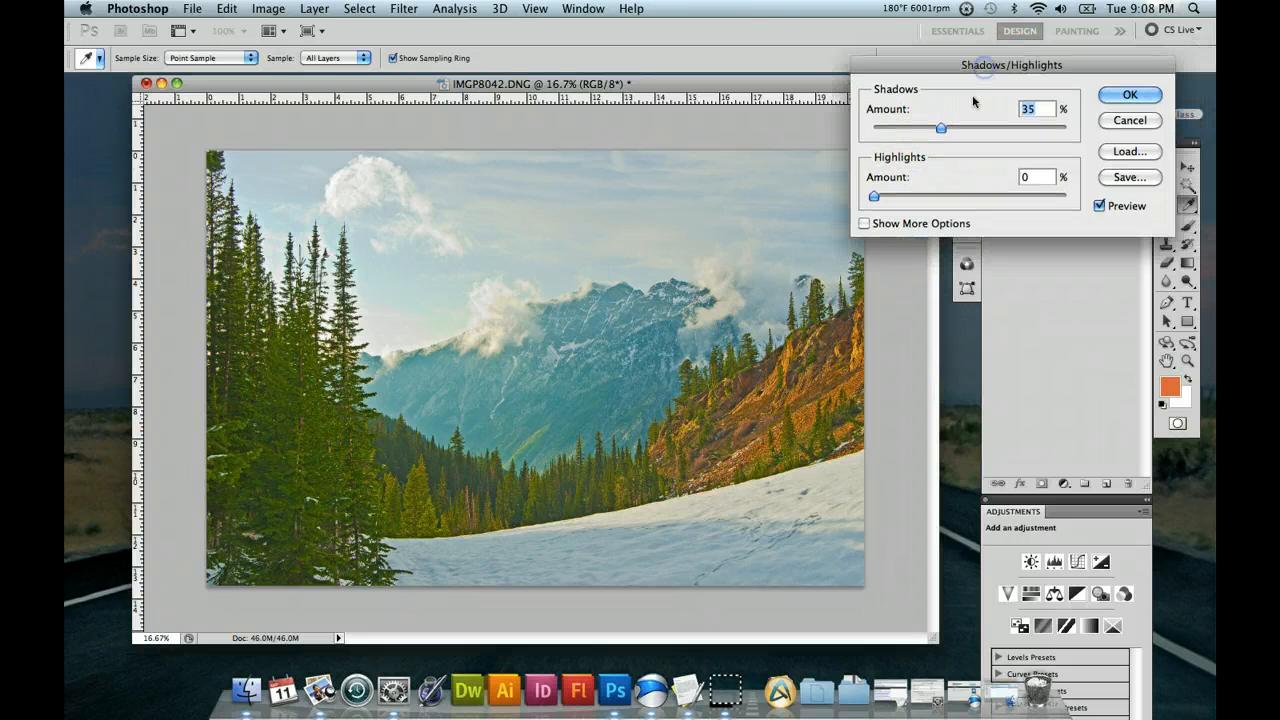
click(864, 226)
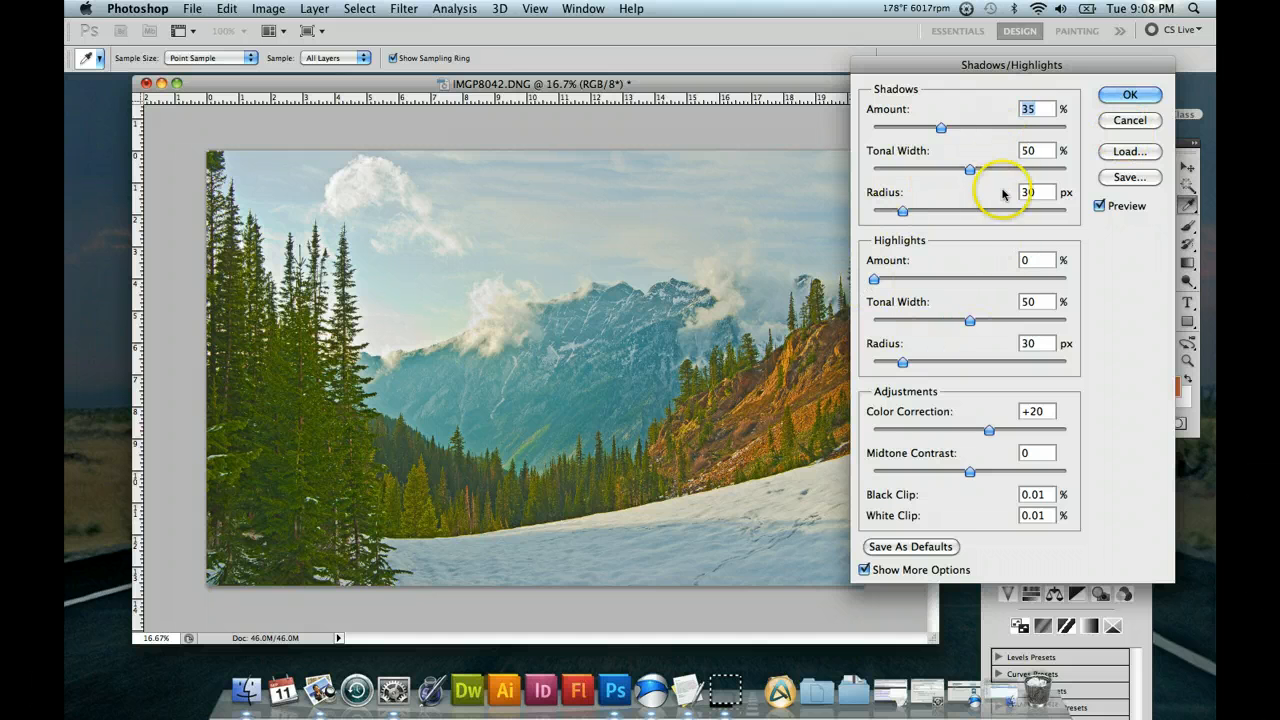
Look at the dialogs for saving and loading Shadows/Highlights settings, cancelling each without saving or loading a file.
click(1130, 179)
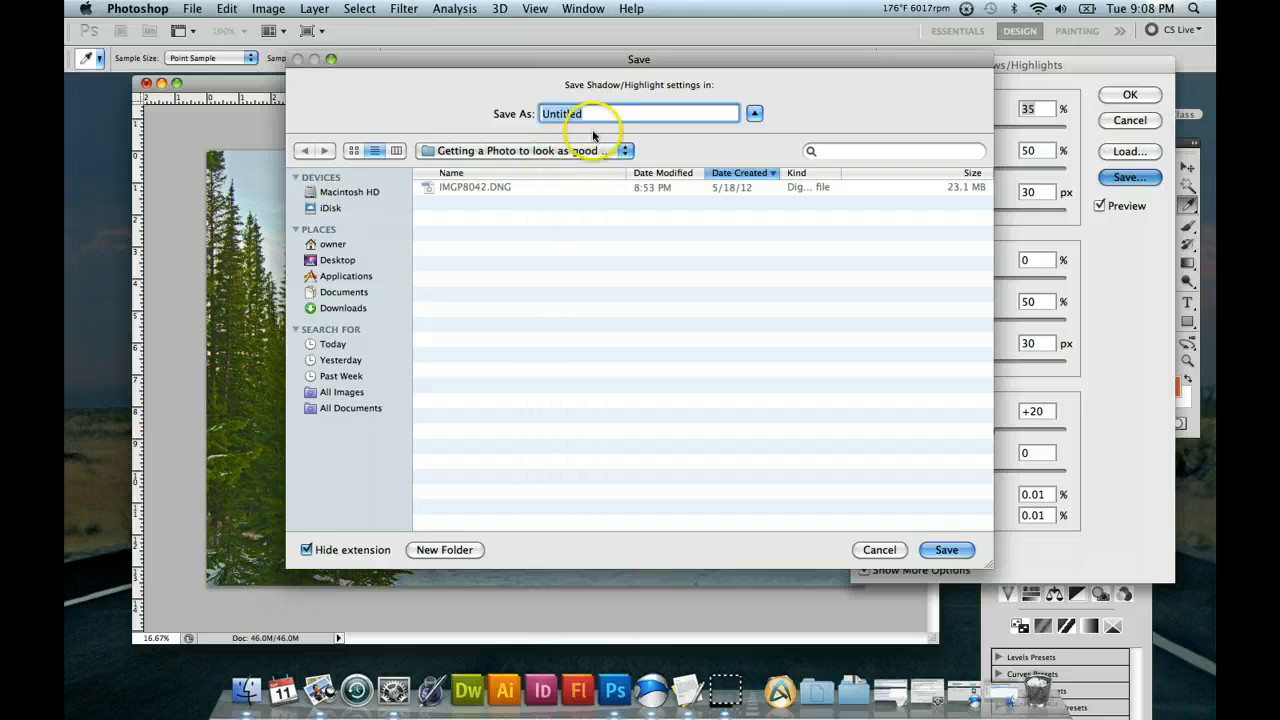
click(889, 549)
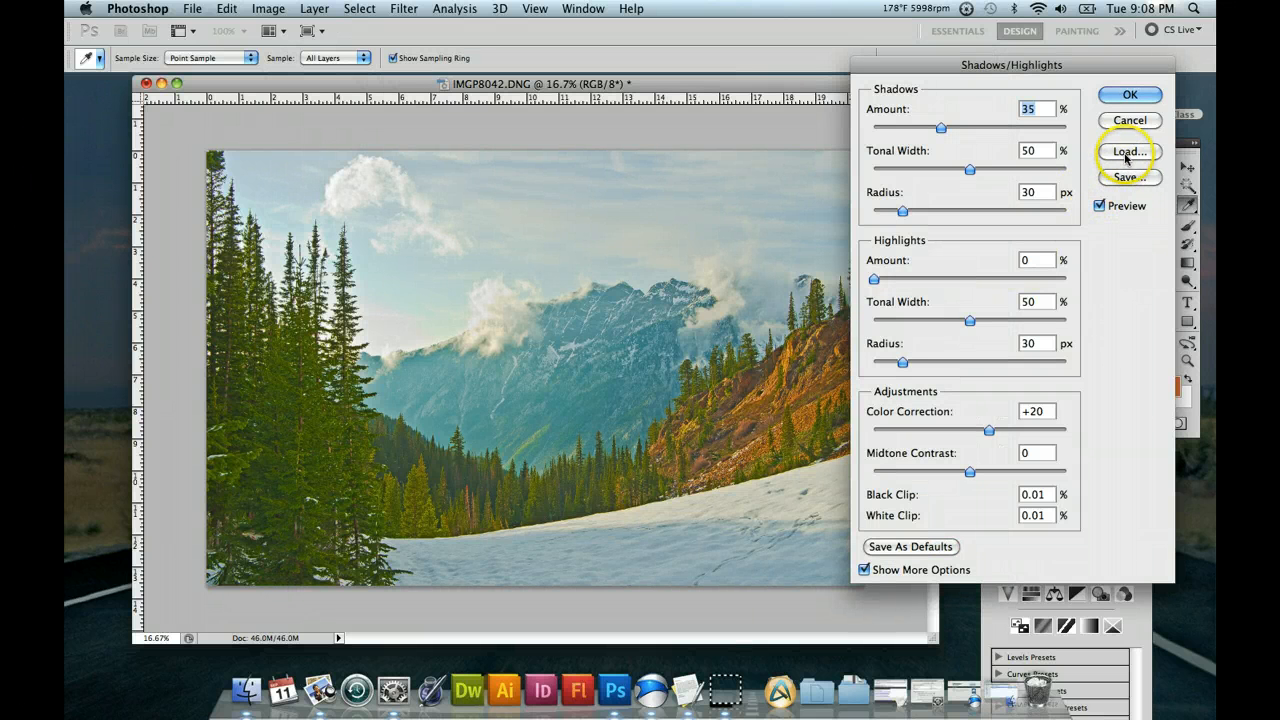
click(1129, 152)
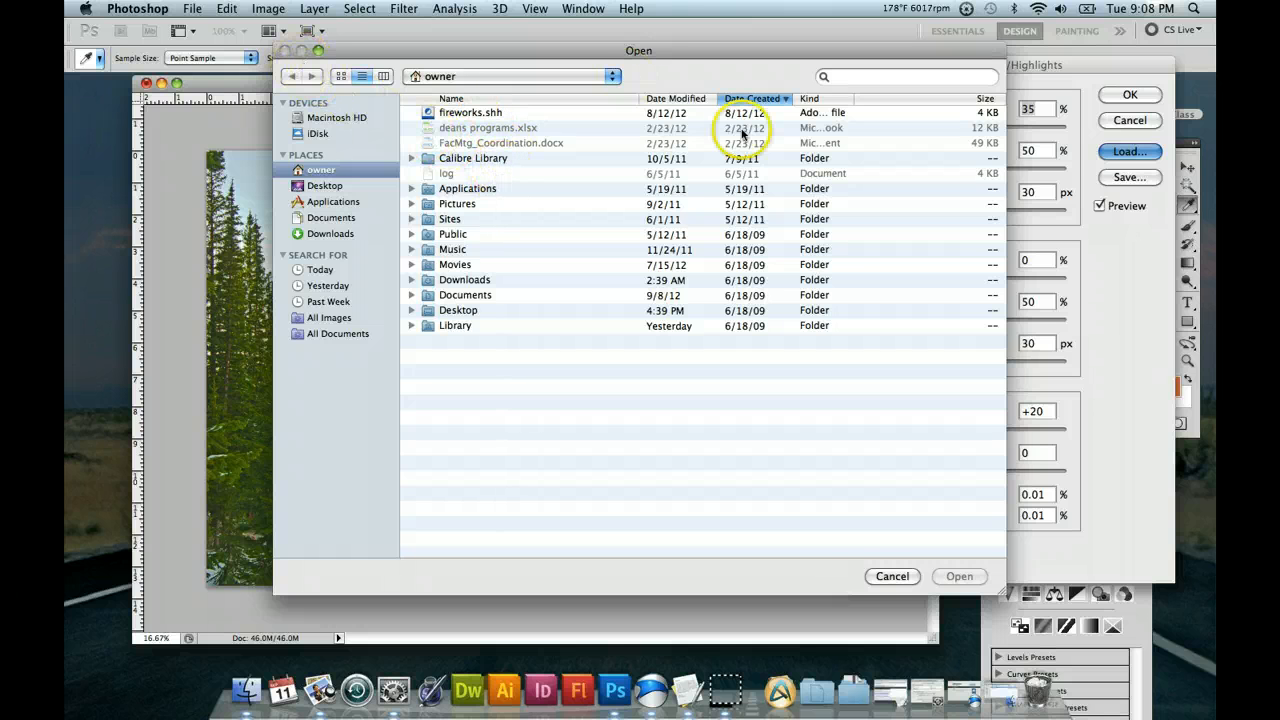
click(893, 577)
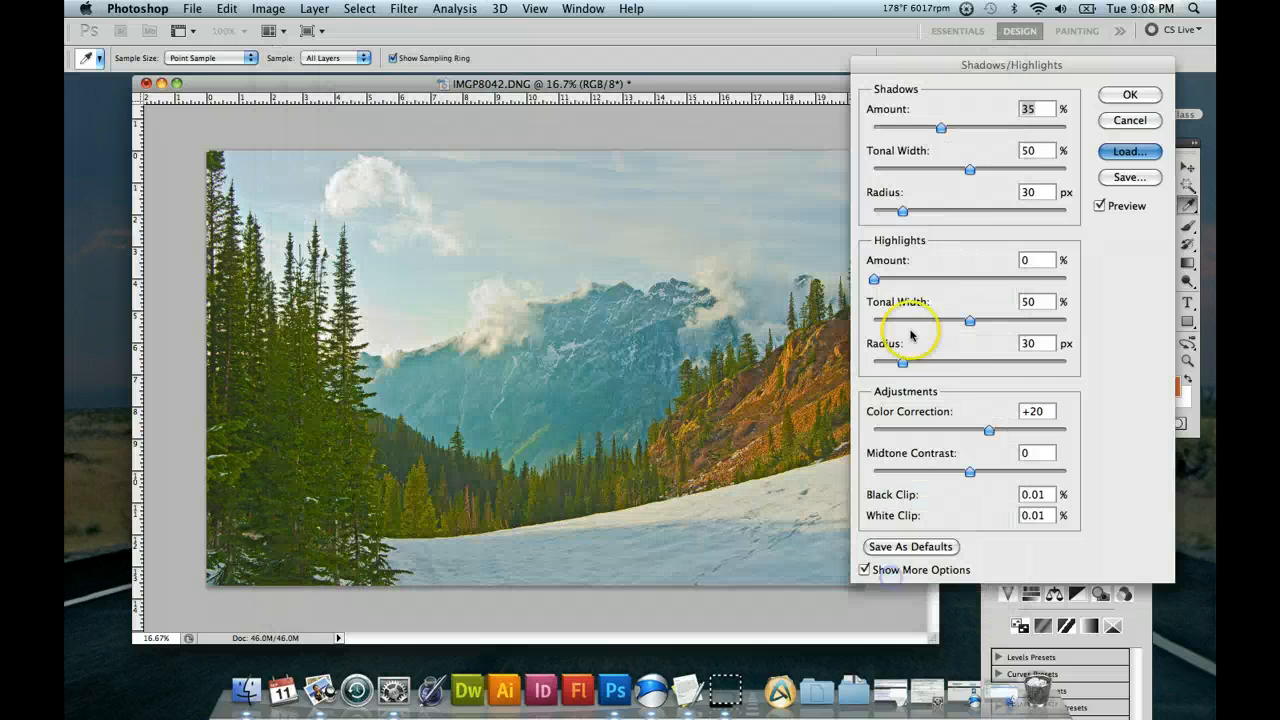
Apply the Shadows/Highlights adjustment with a Shadows Amount of 35%, and fade it to 9% opacity after trying 47% and 8%.
click(1121, 102)
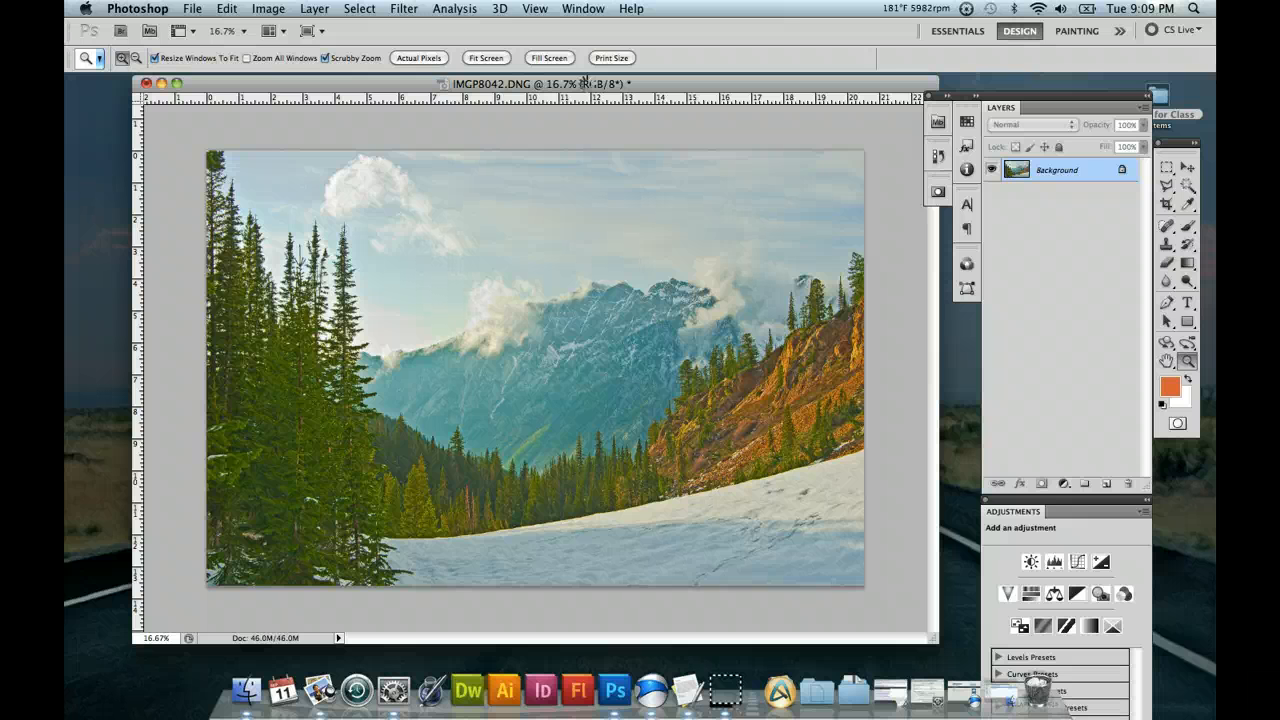
click(194, 9)
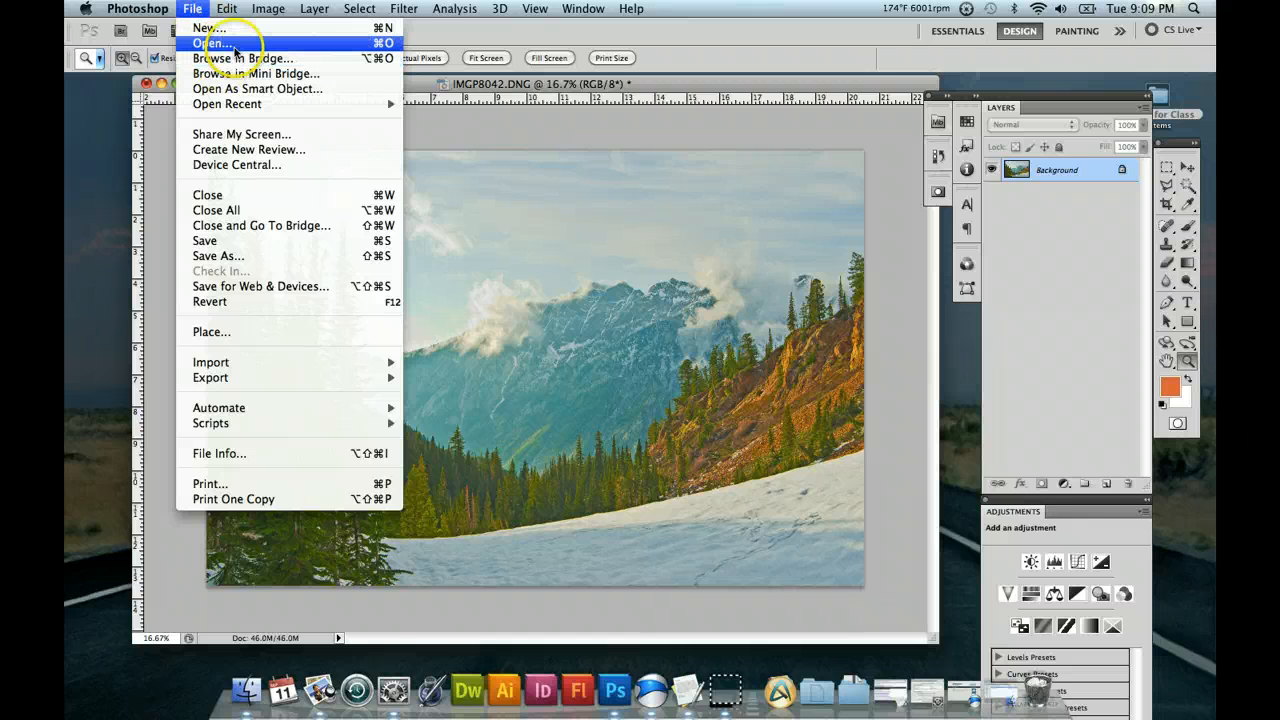
mouse_move(227, 9)
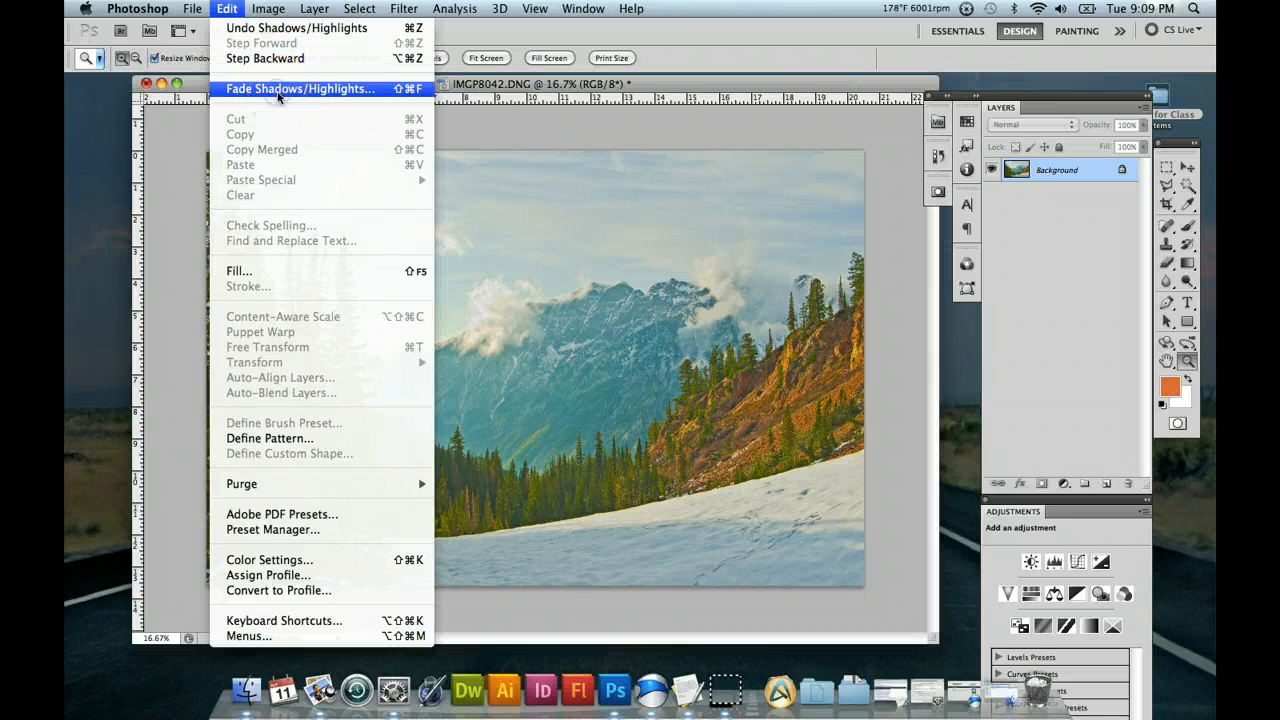
click(278, 89)
drag(247, 200, 830, 113)
click(813, 132)
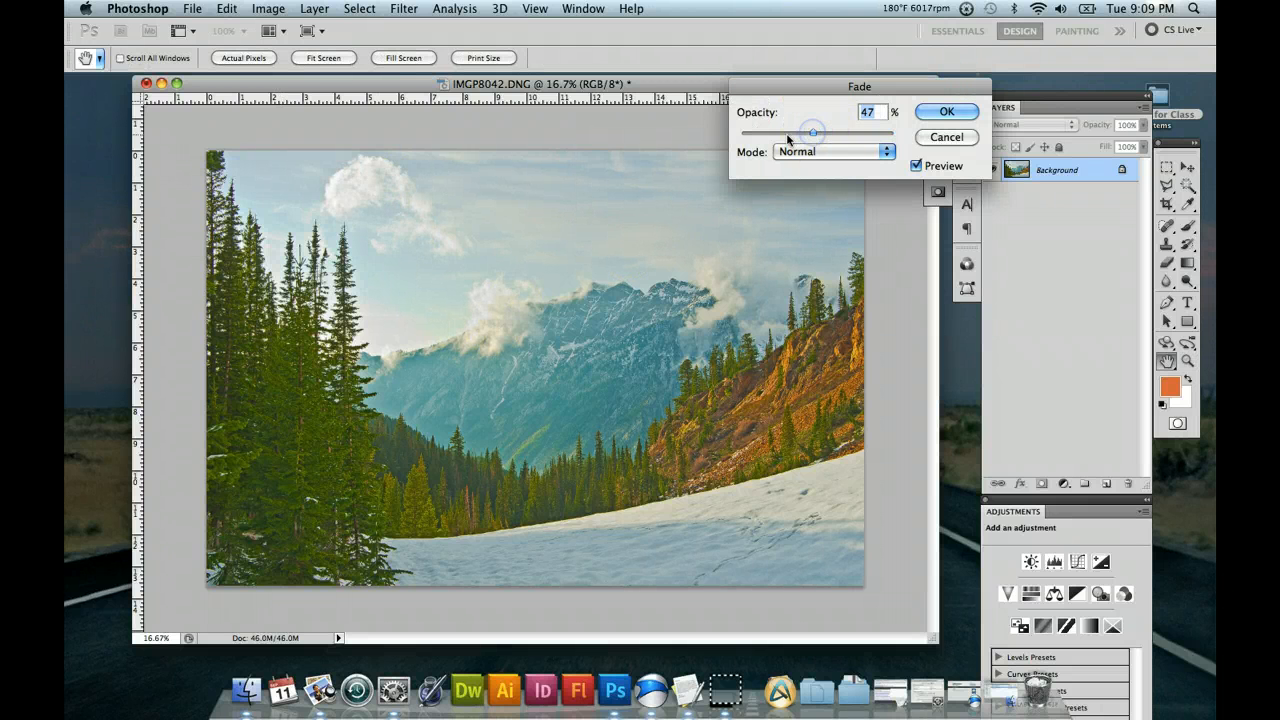
click(754, 134)
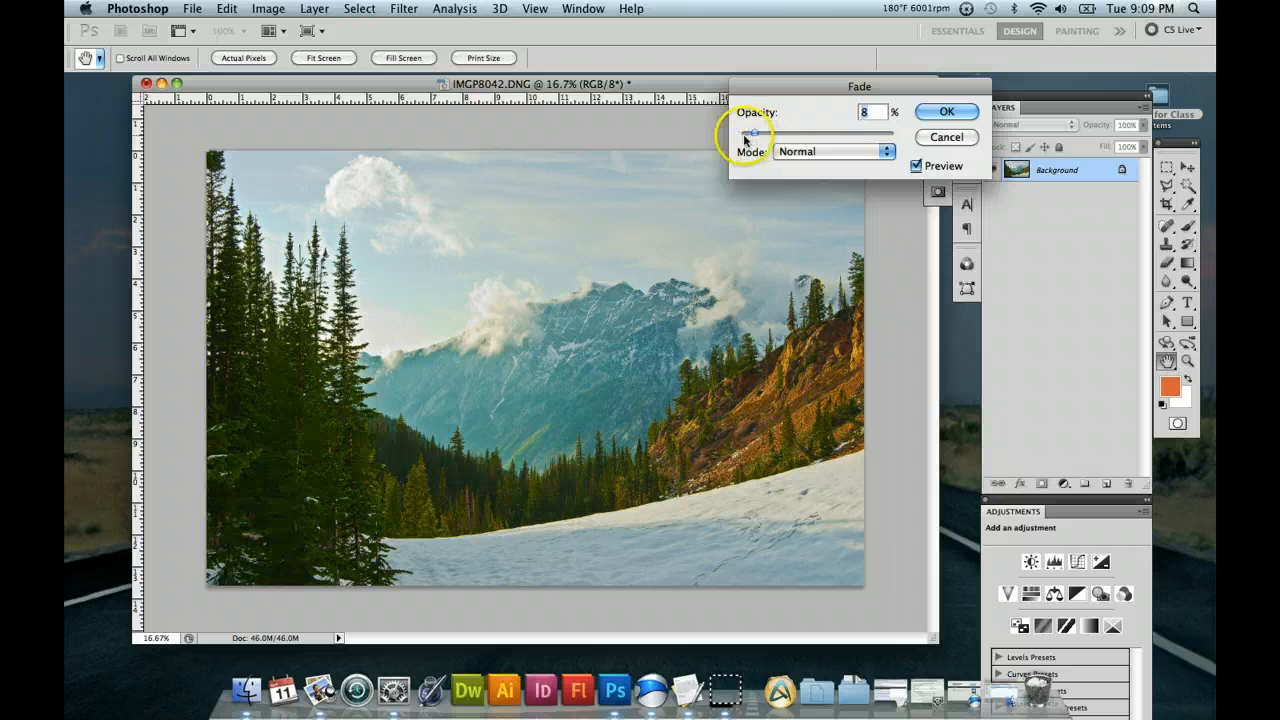
drag(744, 139, 760, 139)
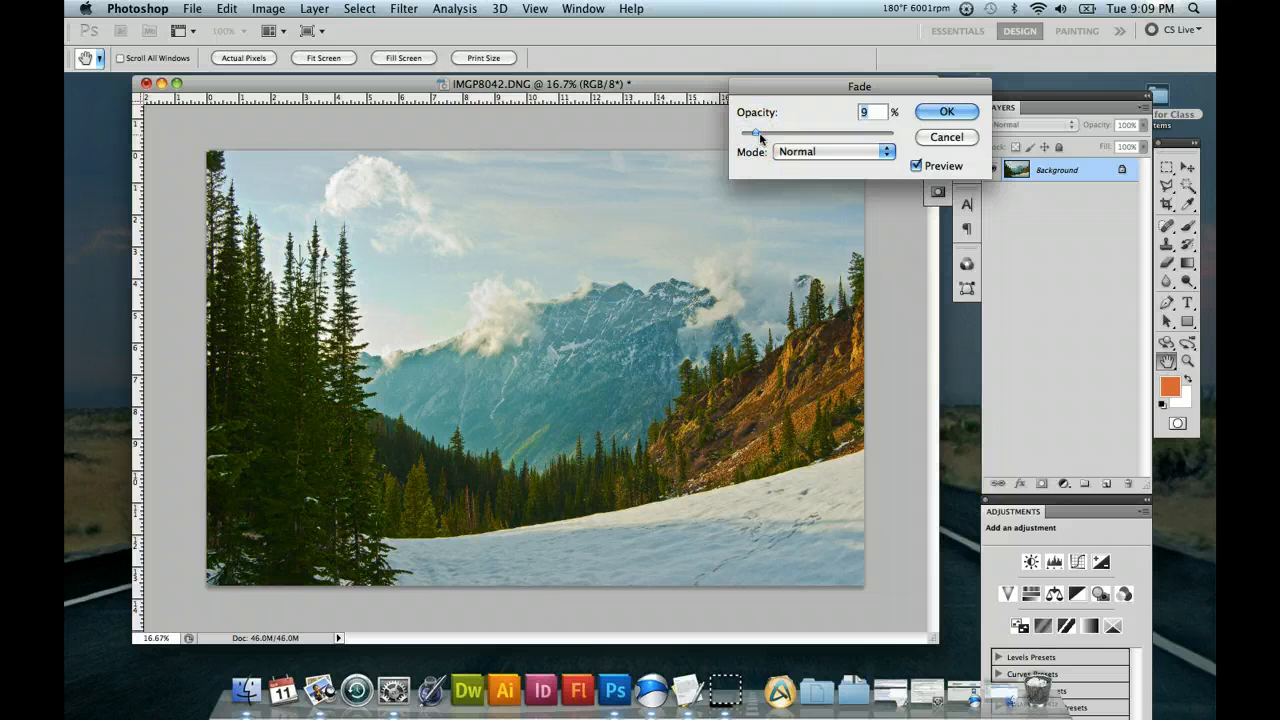
Compare the photo with the fade preview off and on, look at the available blending modes, and cancel the fade.
click(916, 166)
click(916, 166)
click(916, 166)
click(916, 166)
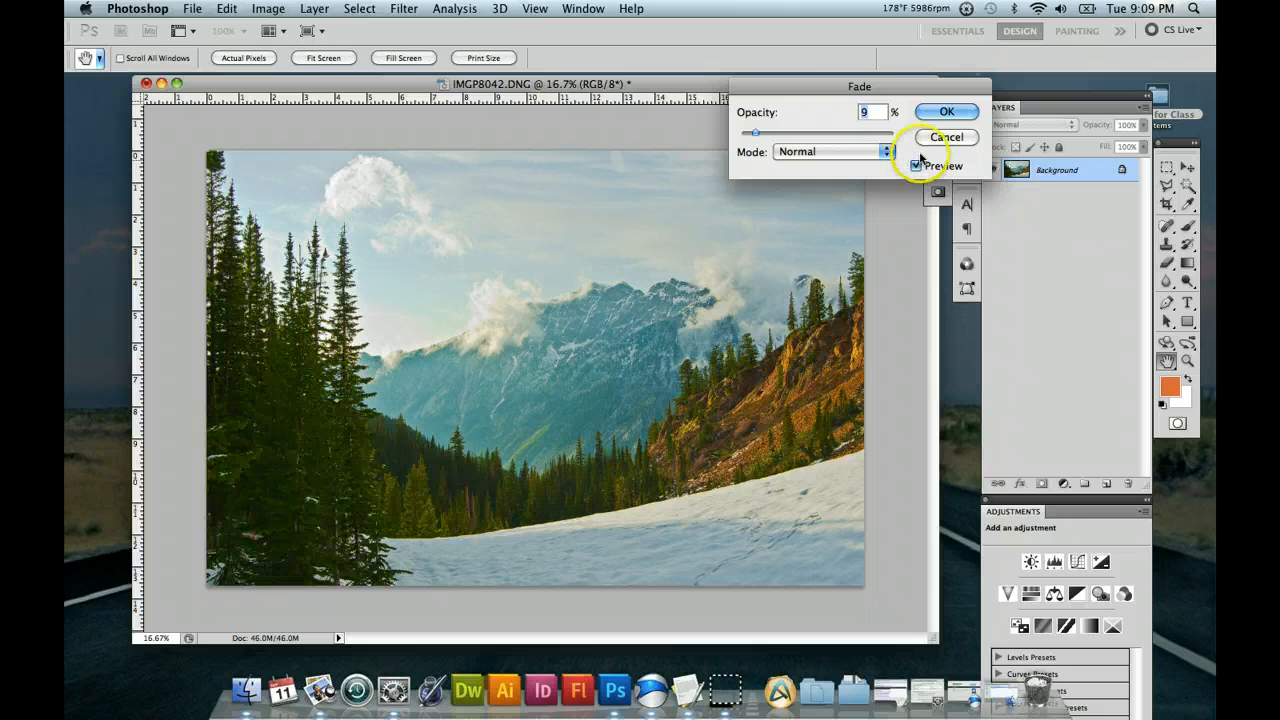
click(885, 152)
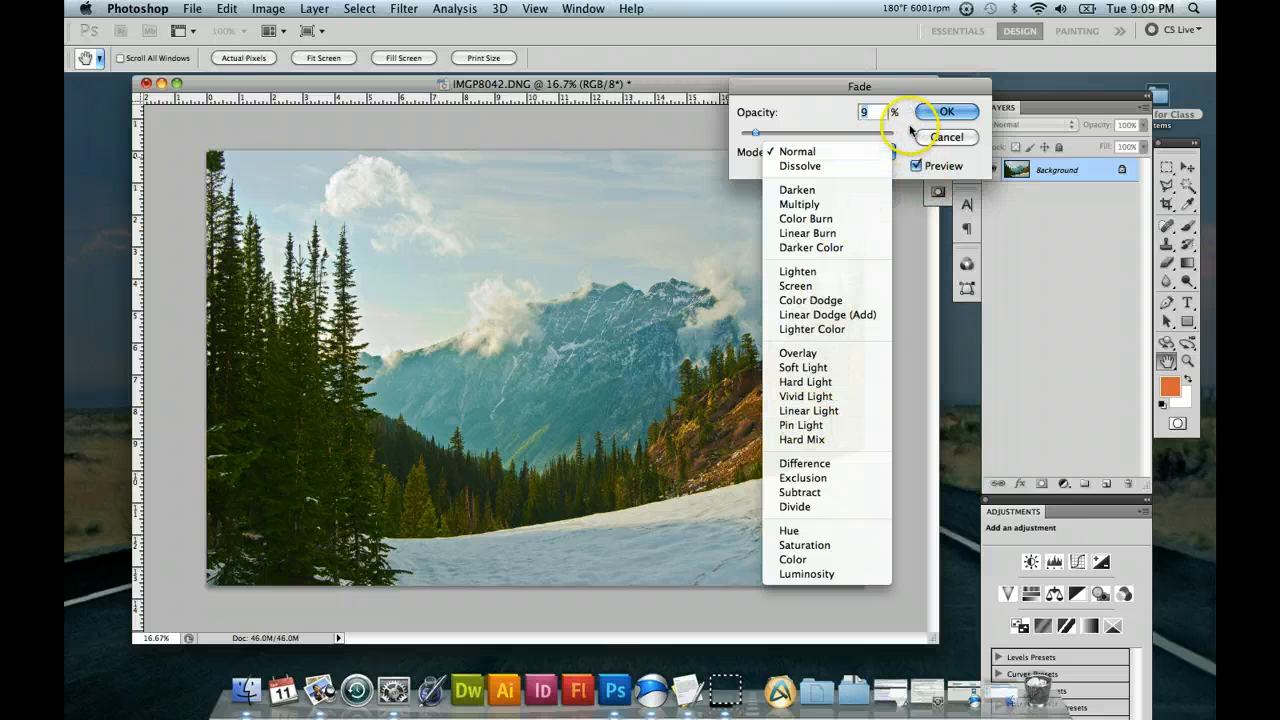
click(912, 124)
click(946, 136)
Step back one state to remove the last Shadows/Highlights adjustment from the photo.
key(z)
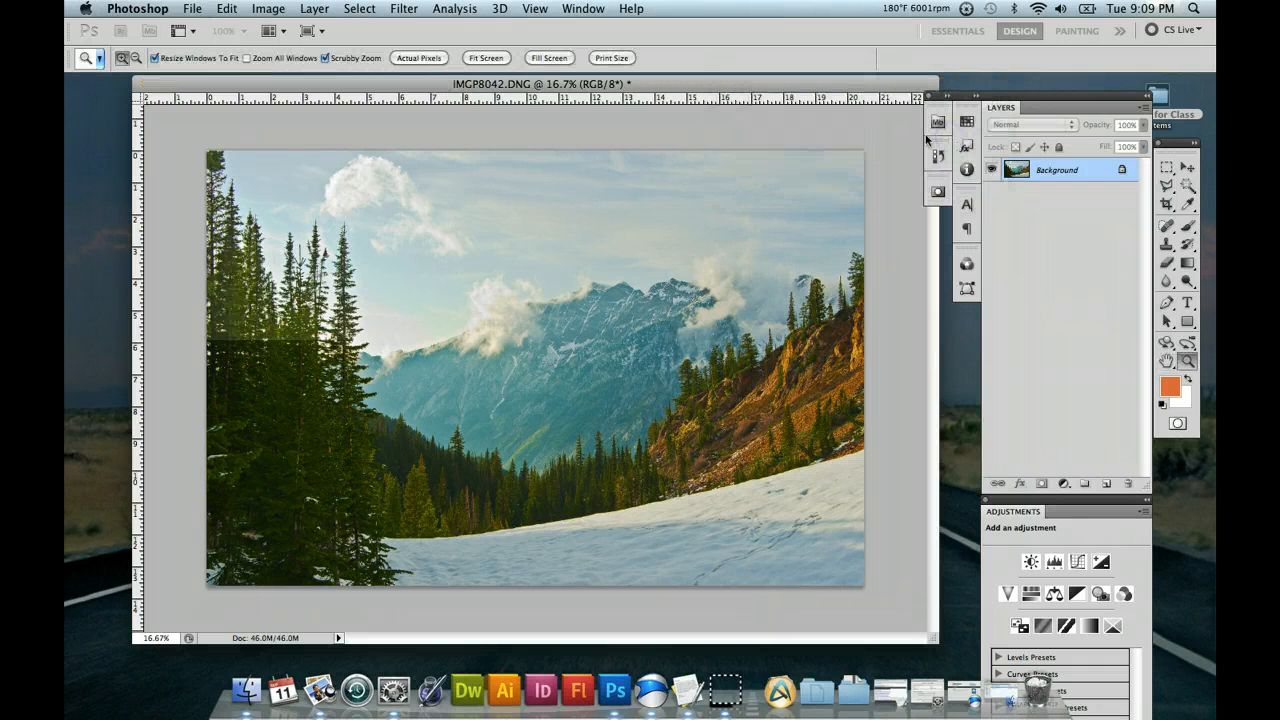
click(267, 9)
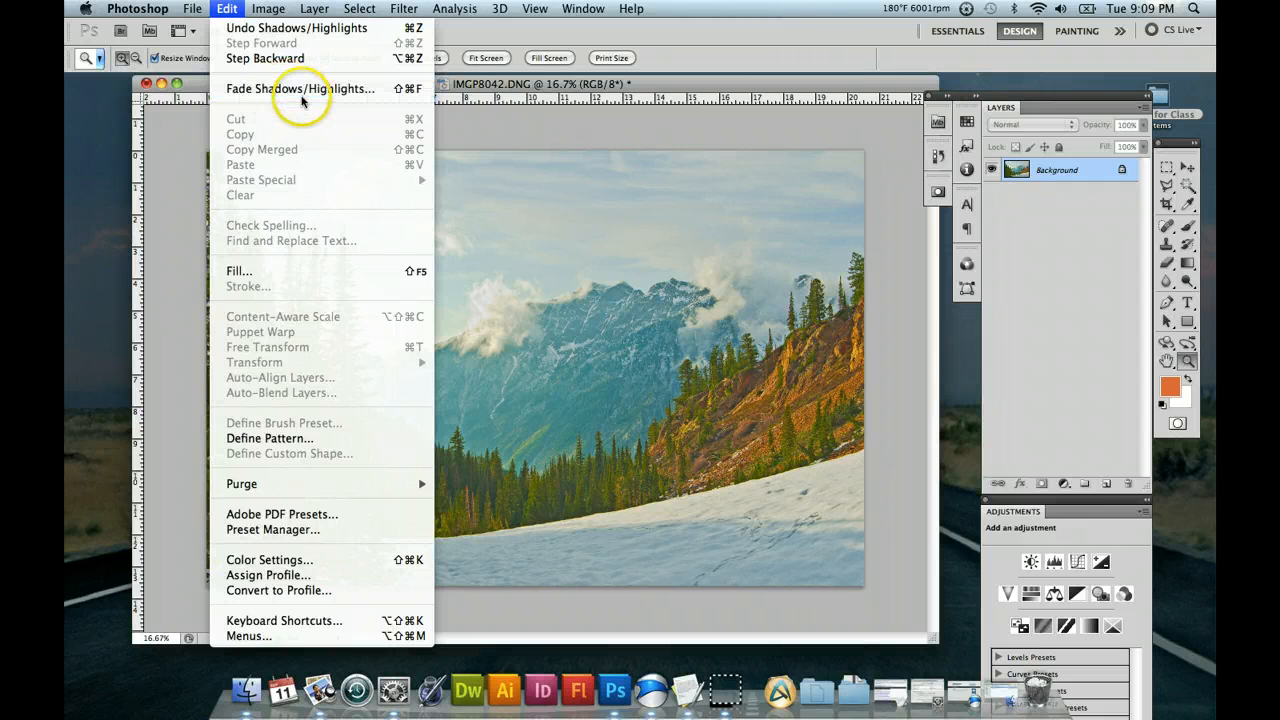
click(301, 62)
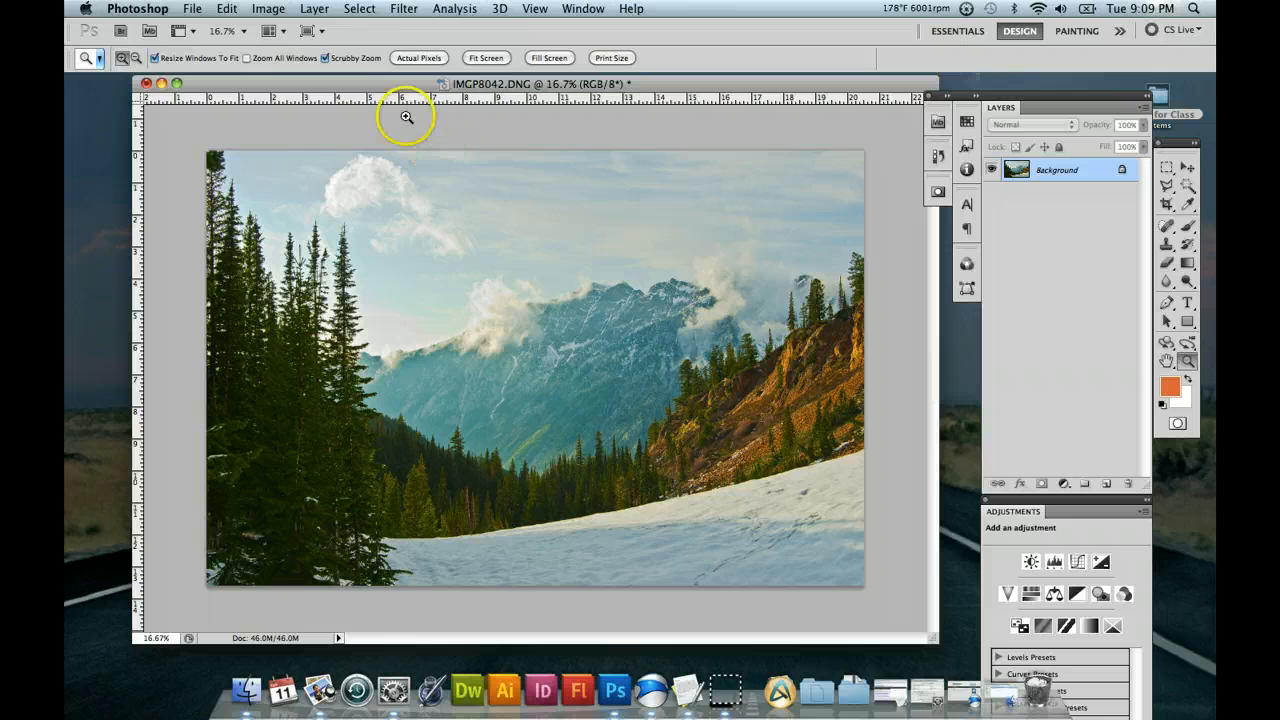
click(258, 9)
mouse_move(280, 58)
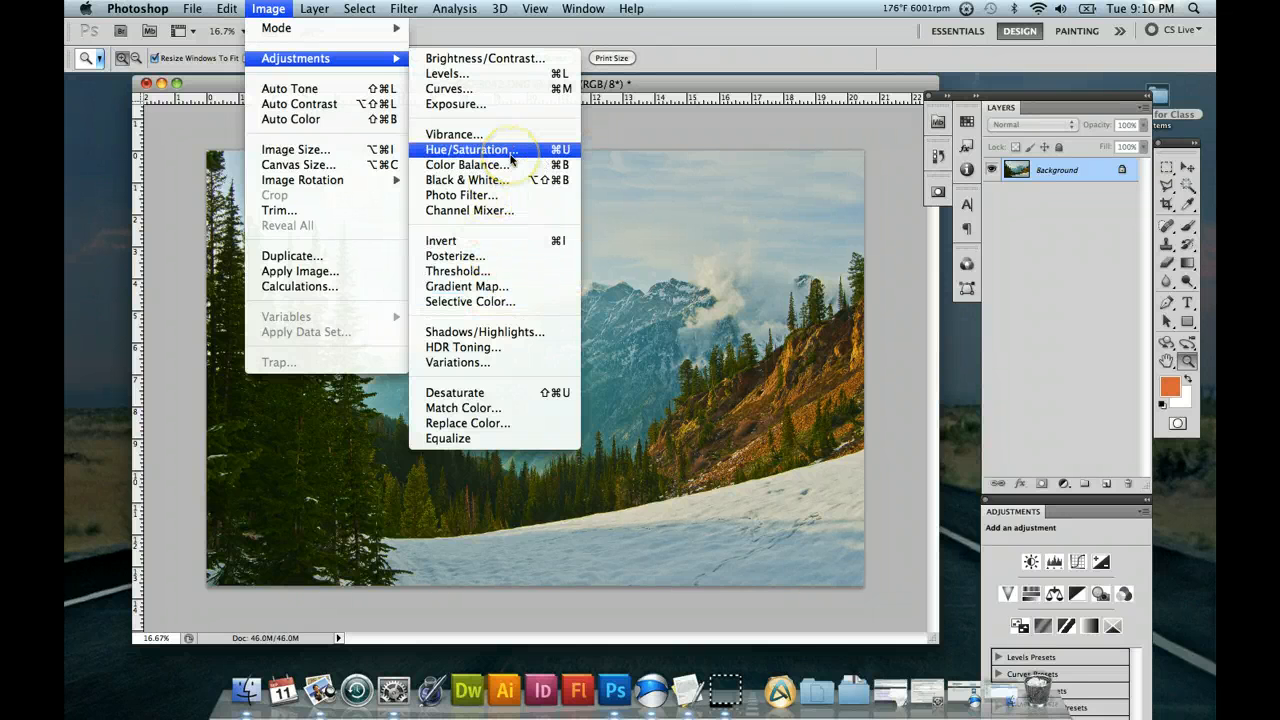
click(675, 85)
drag(675, 85, 679, 91)
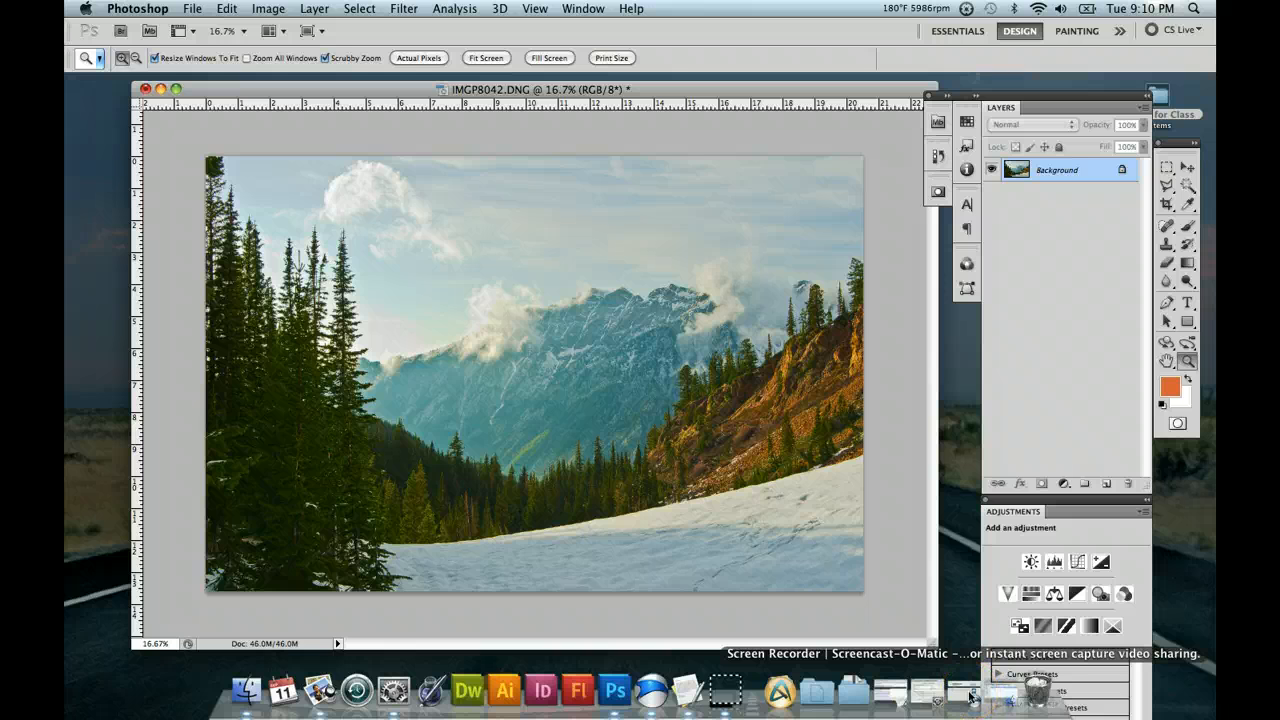
right_click(733, 690)
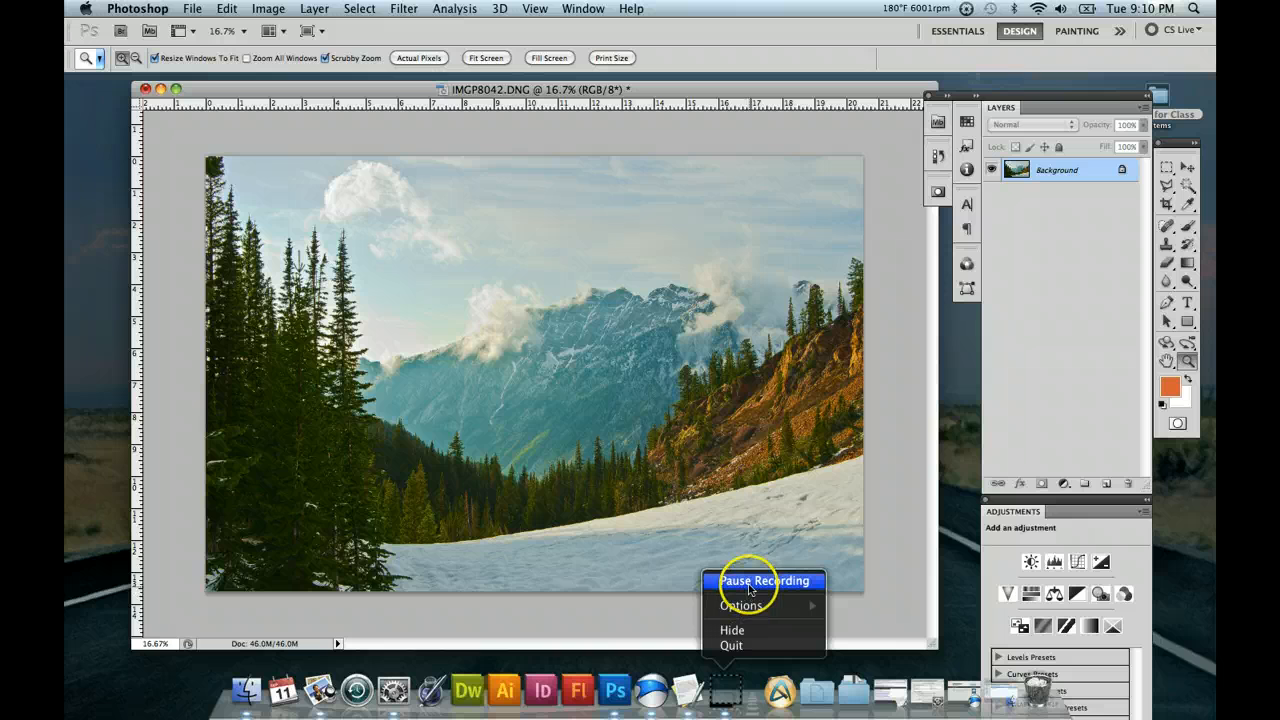